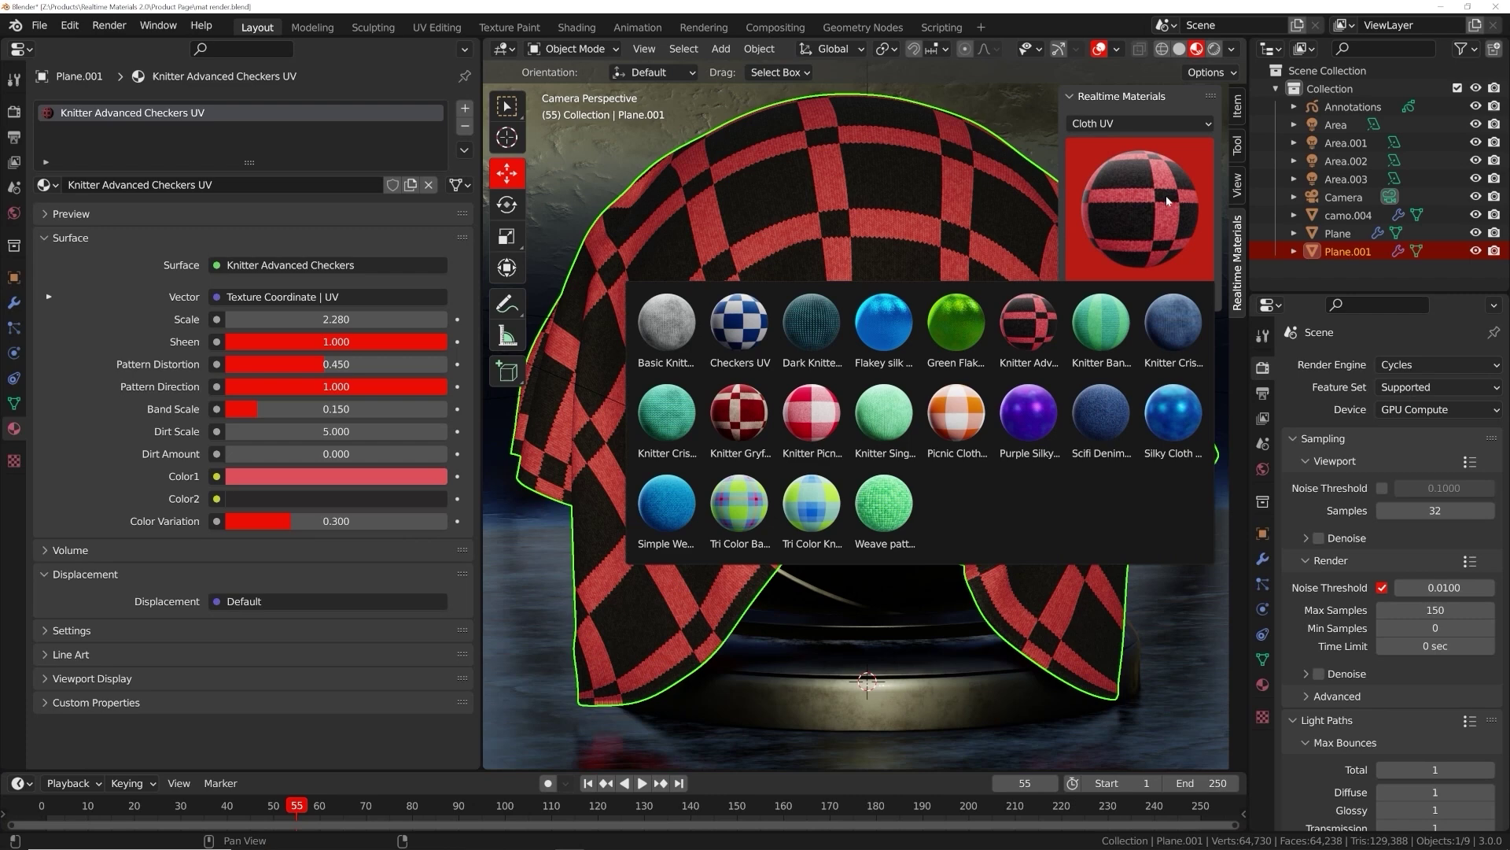
# Apply the Knitter Picnic Cloth UV material to the draped cloth and change its Color1.
pyautogui.click(811, 413)
pyautogui.click(1140, 295)
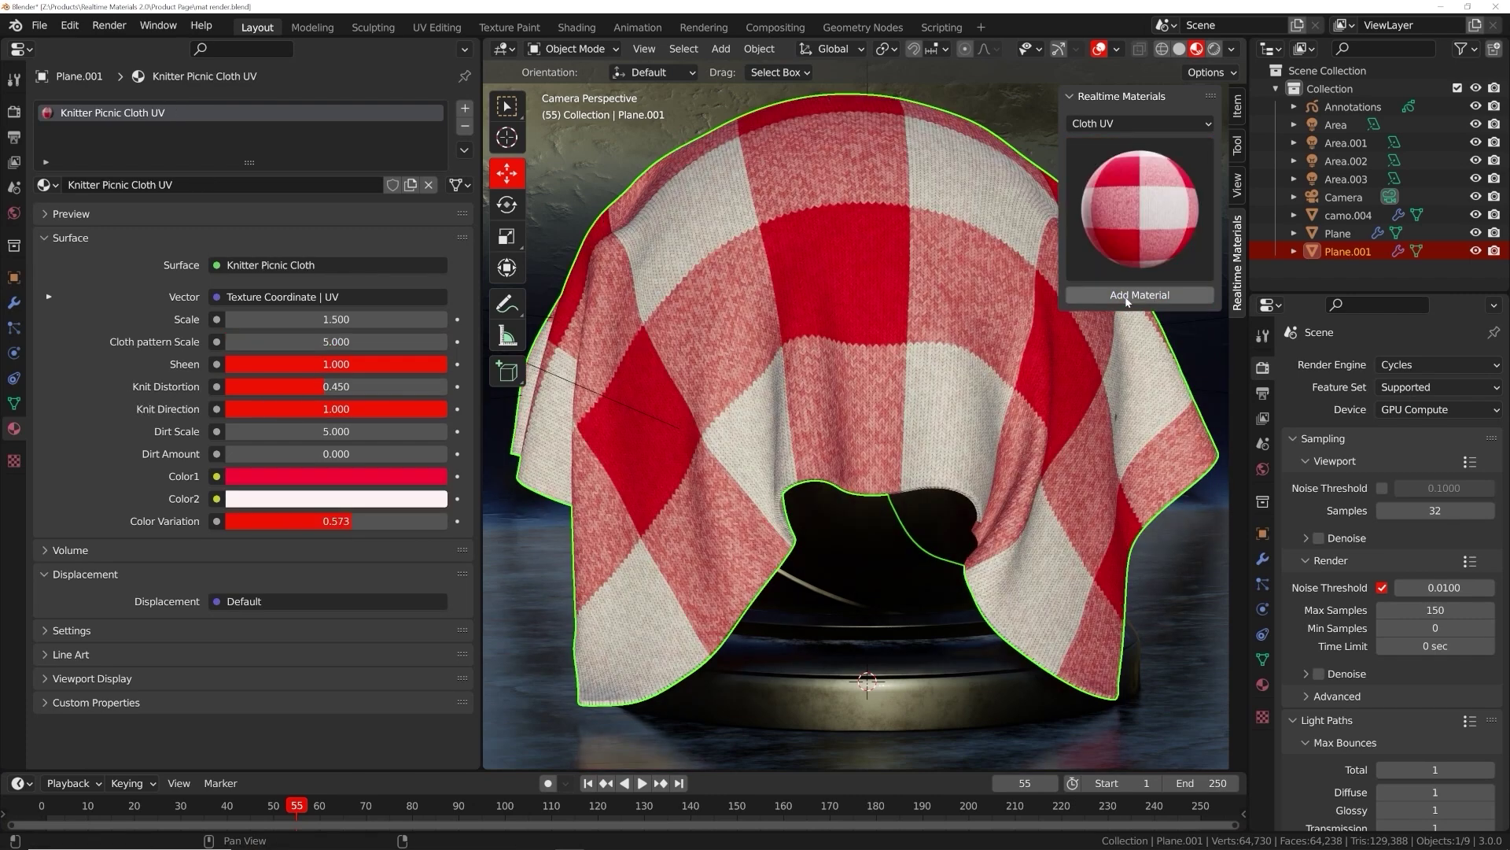
pyautogui.click(331, 476)
pyautogui.click(284, 348)
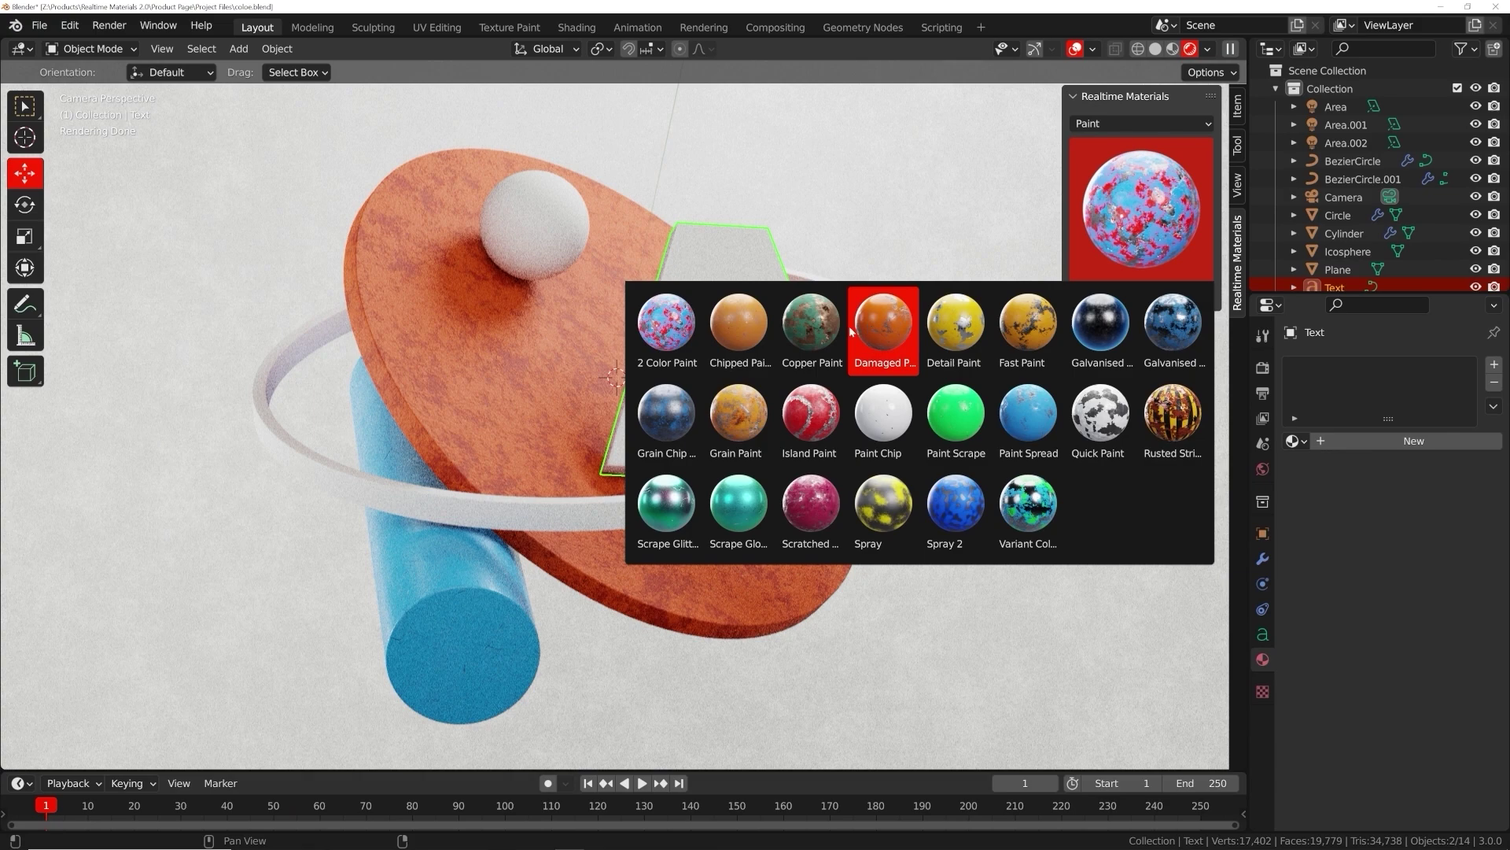
# Apply the Chipped Paint material to the letter A and adjust its upper Chip Scale value.
pyautogui.click(740, 329)
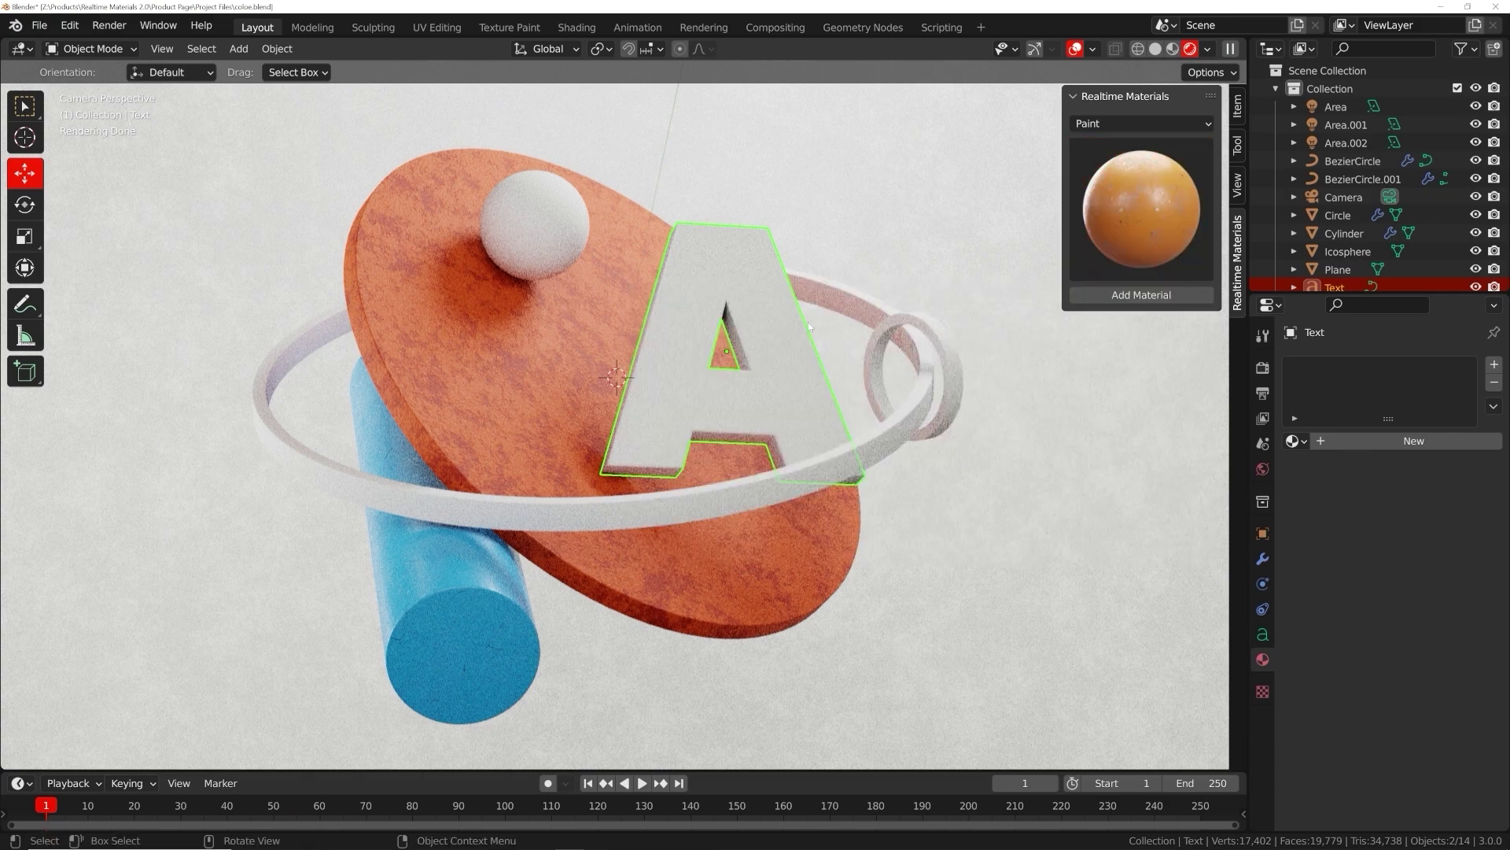
pyautogui.click(1141, 296)
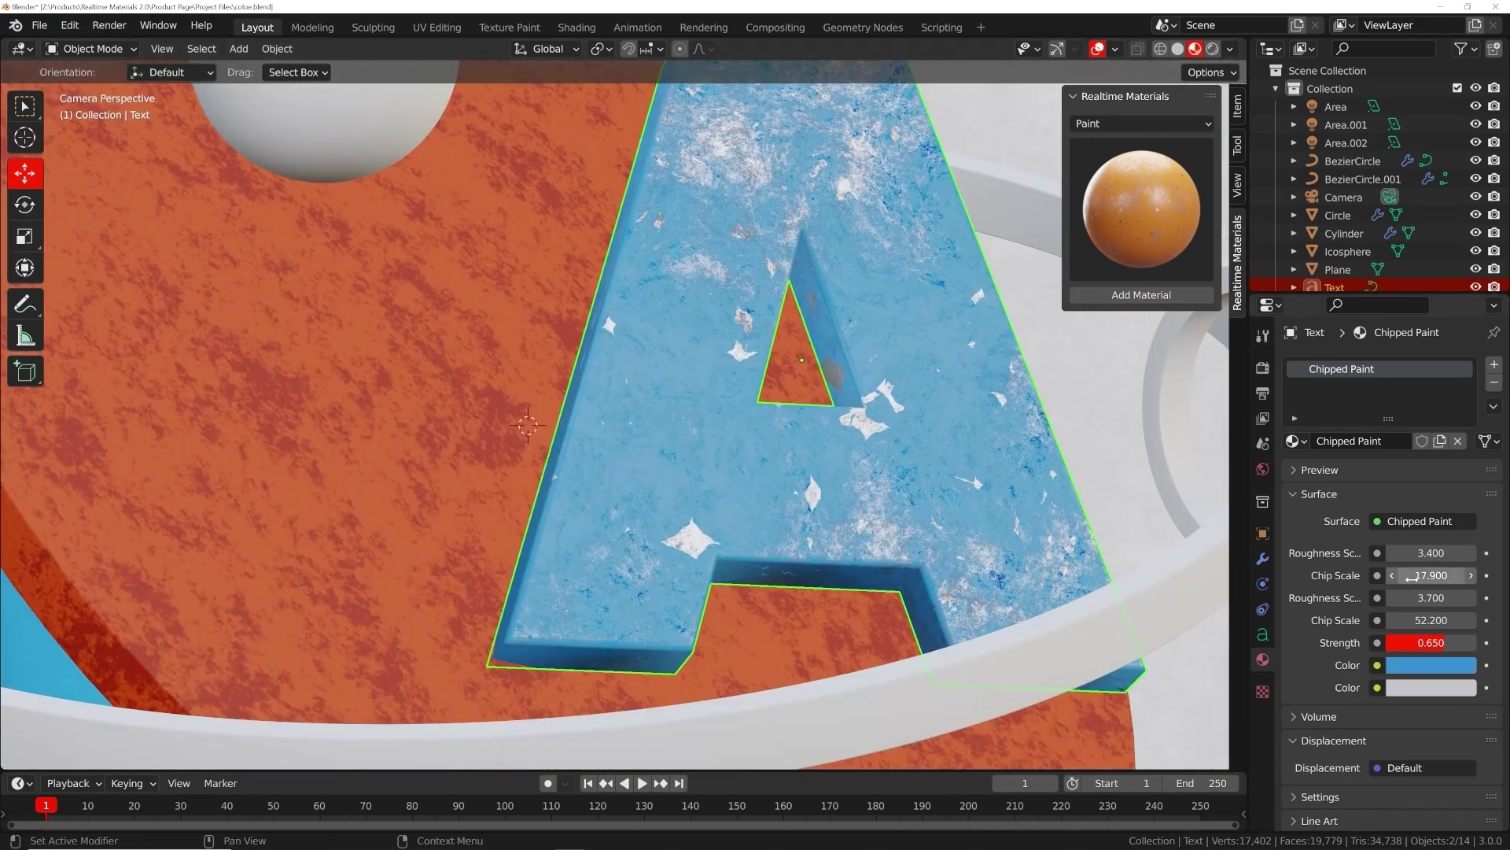
pyautogui.moveTo(1431, 575); pyautogui.dragTo(1455, 575)
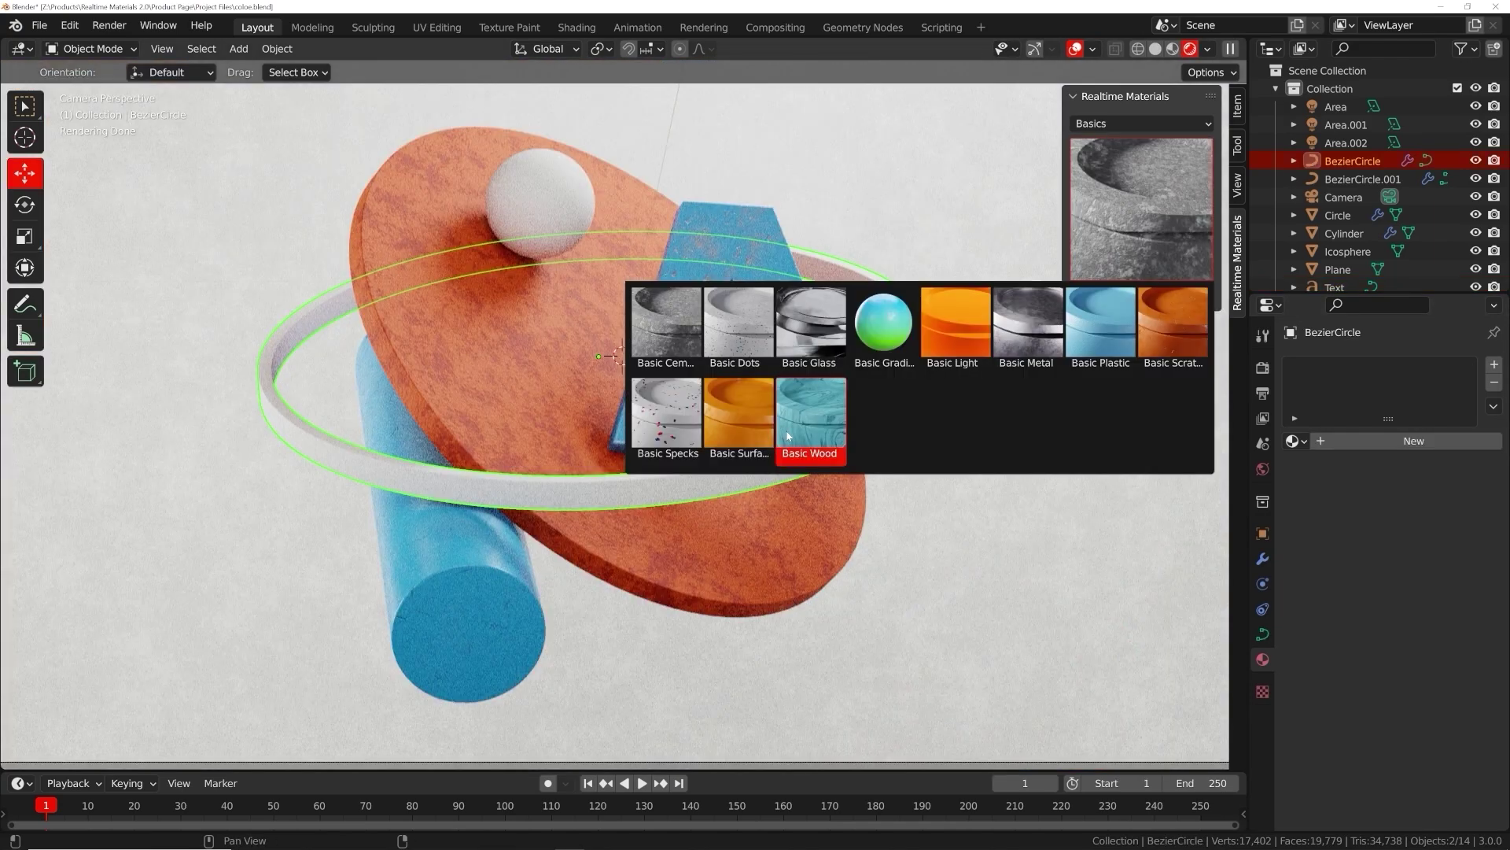
# Apply the Basic Wood material to the large ring and change its first color.
pyautogui.click(814, 405)
pyautogui.click(1141, 295)
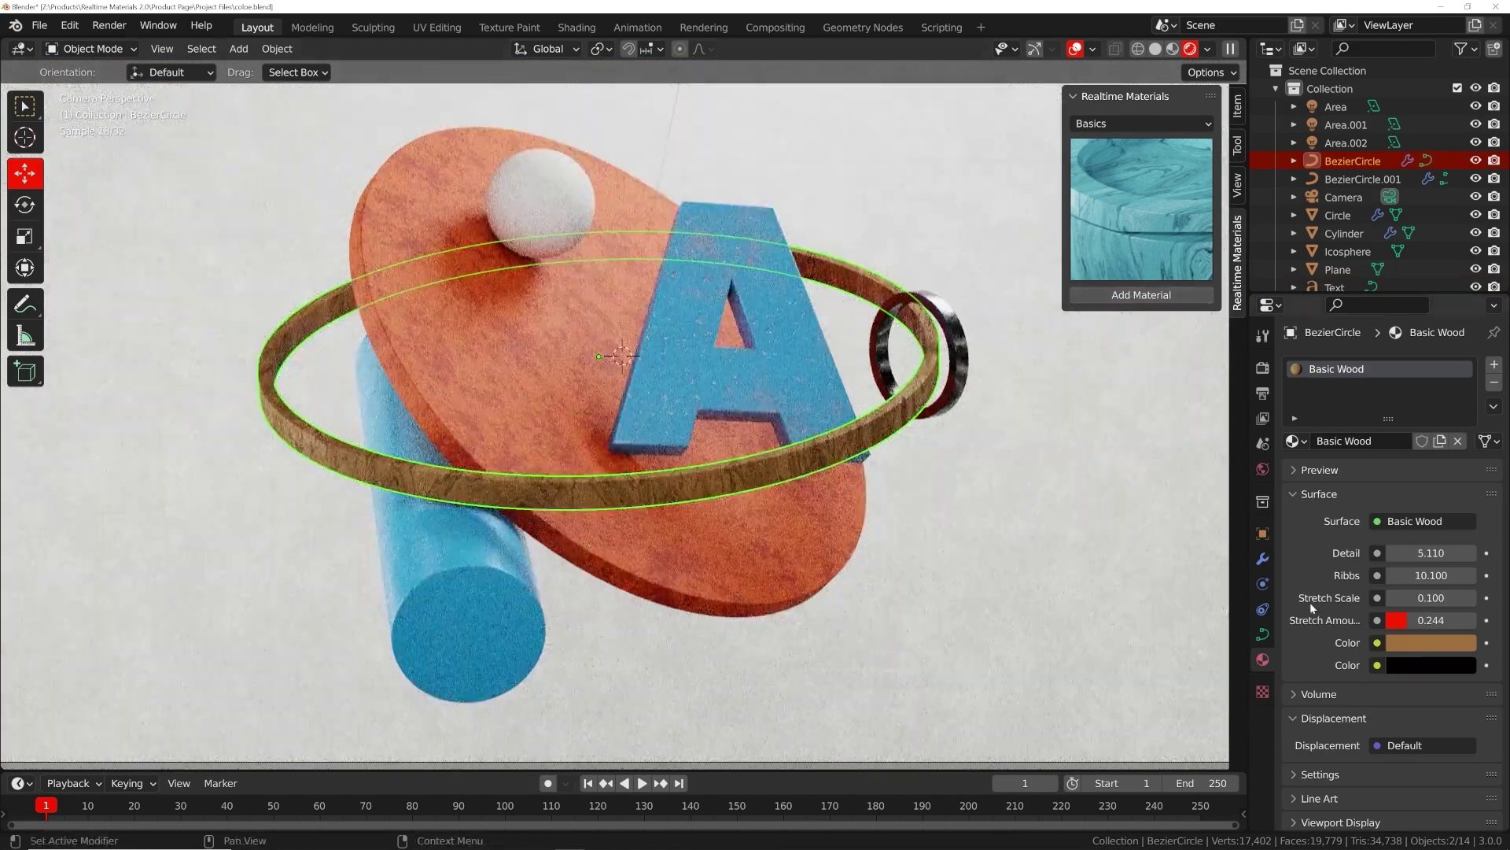
pyautogui.click(1421, 644)
pyautogui.click(1404, 393)
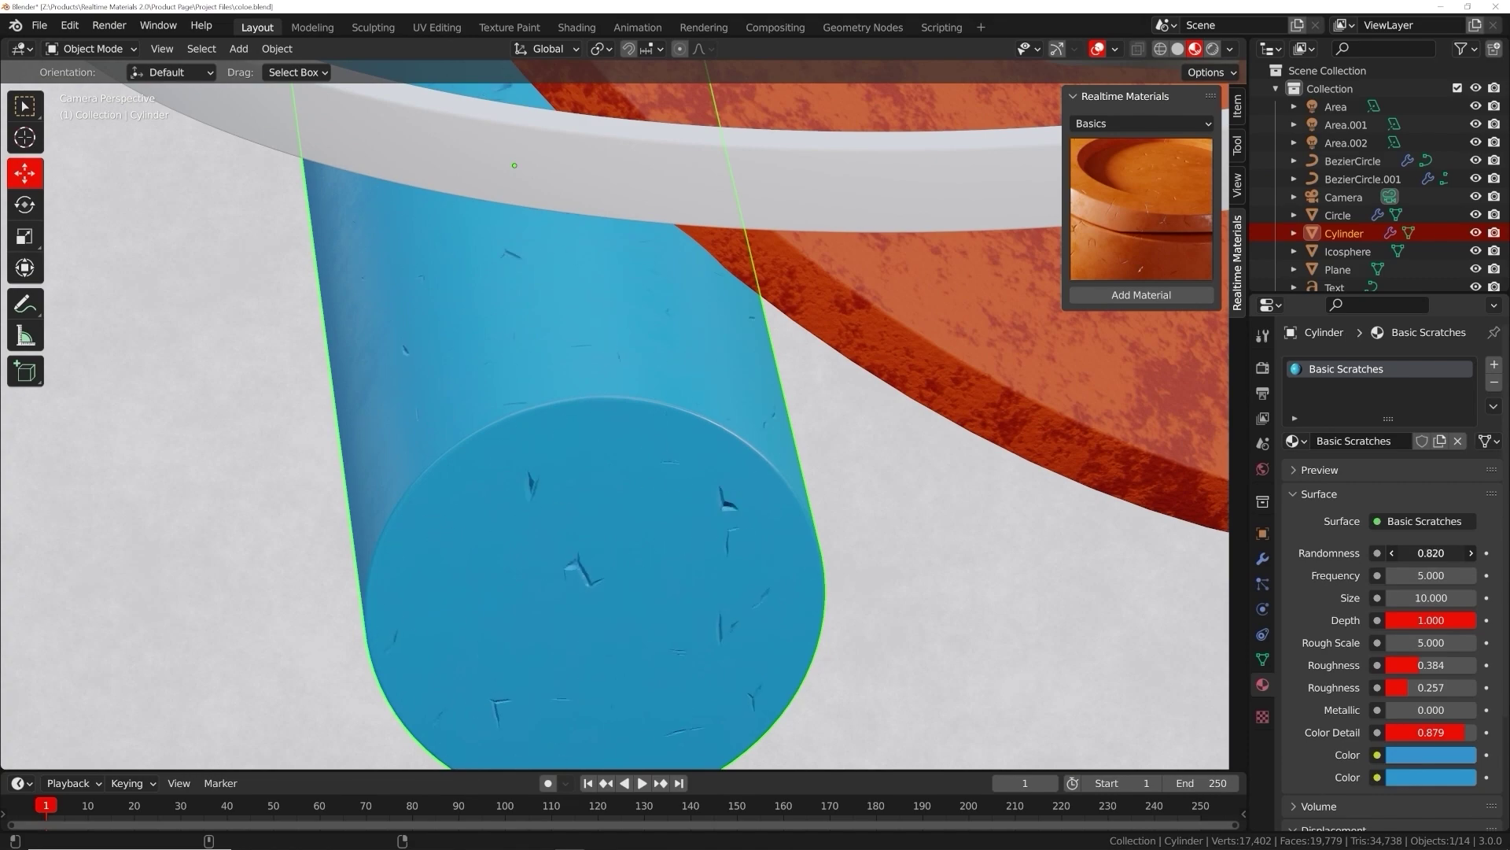
# Set the Dirty Asphalt material's Cracks to 3.9 and adjust the brightness of its first color.
pyautogui.click(1112, 126)
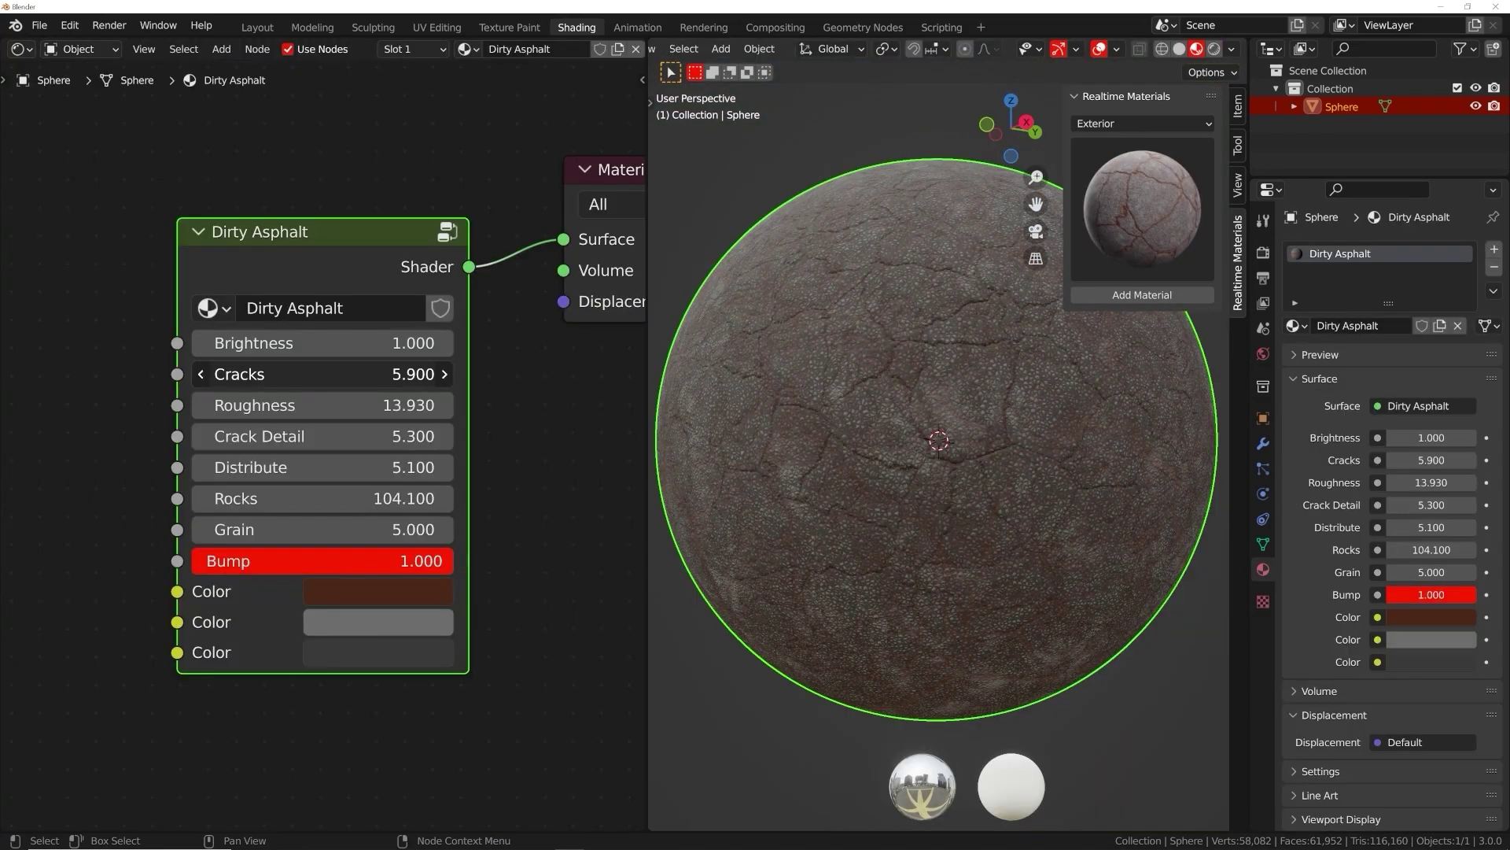
pyautogui.moveTo(322, 374); pyautogui.dragTo(322, 374)
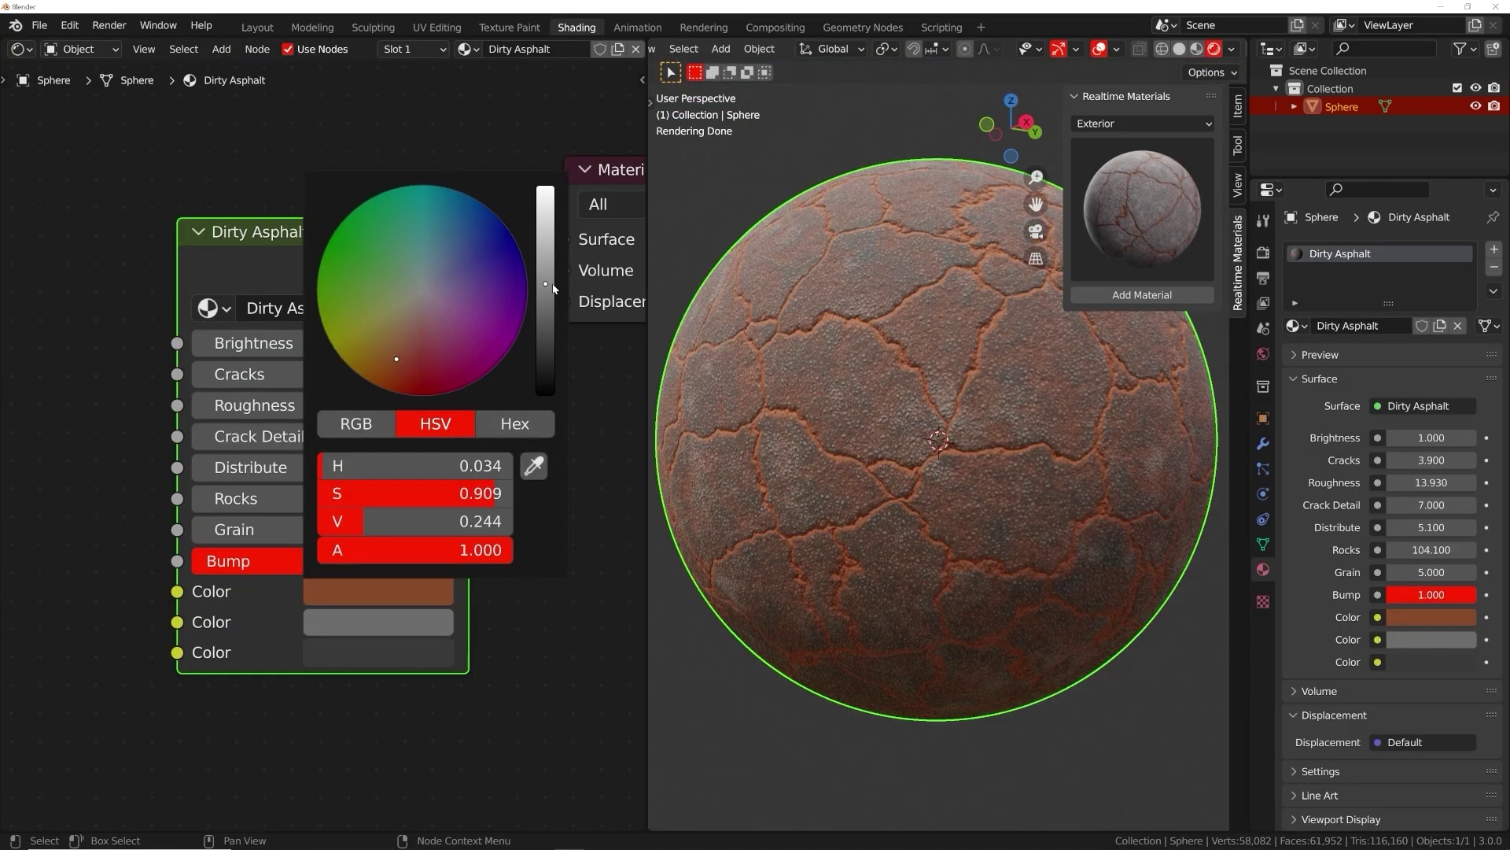
pyautogui.moveTo(546, 290); pyautogui.dragTo(556, 301)
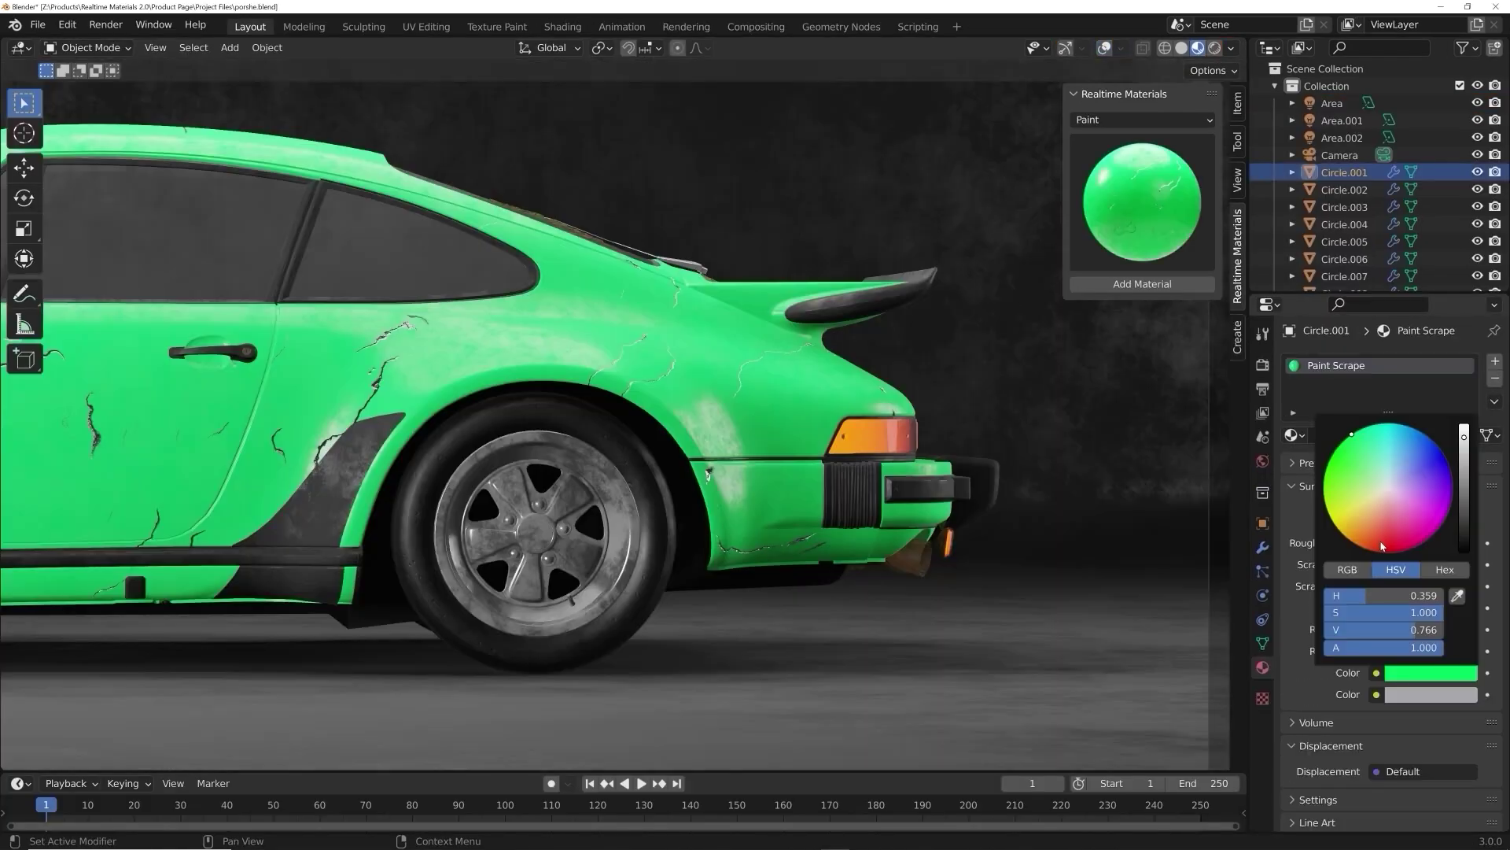
# Recolor the green car's Paint Scrape material red and raise the terrazzo hexagon's Missing Pattern amount.
pyautogui.click(1383, 545)
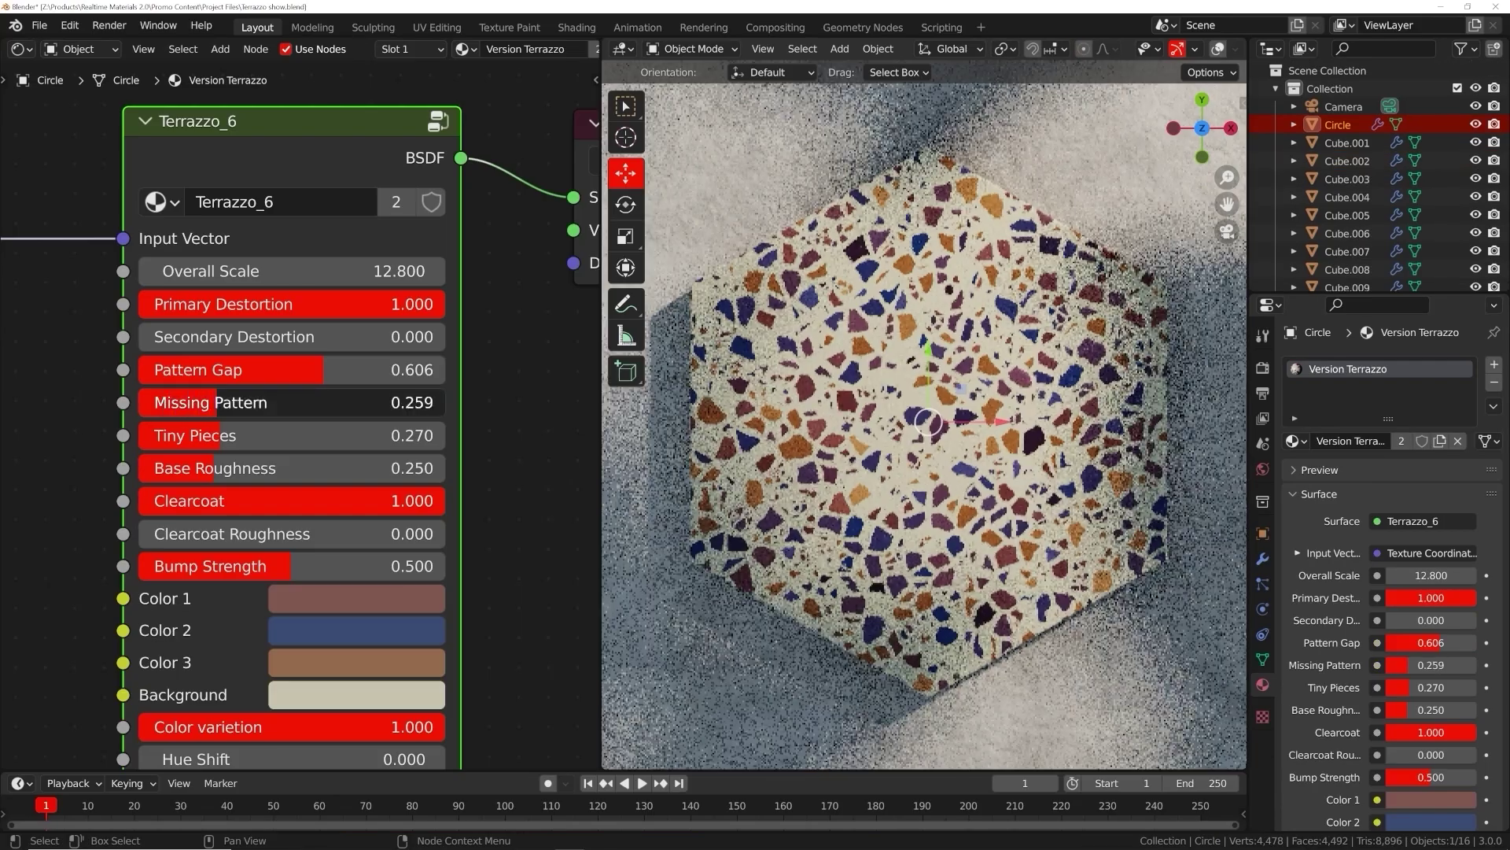
pyautogui.moveTo(218, 402); pyautogui.dragTo(266, 405)
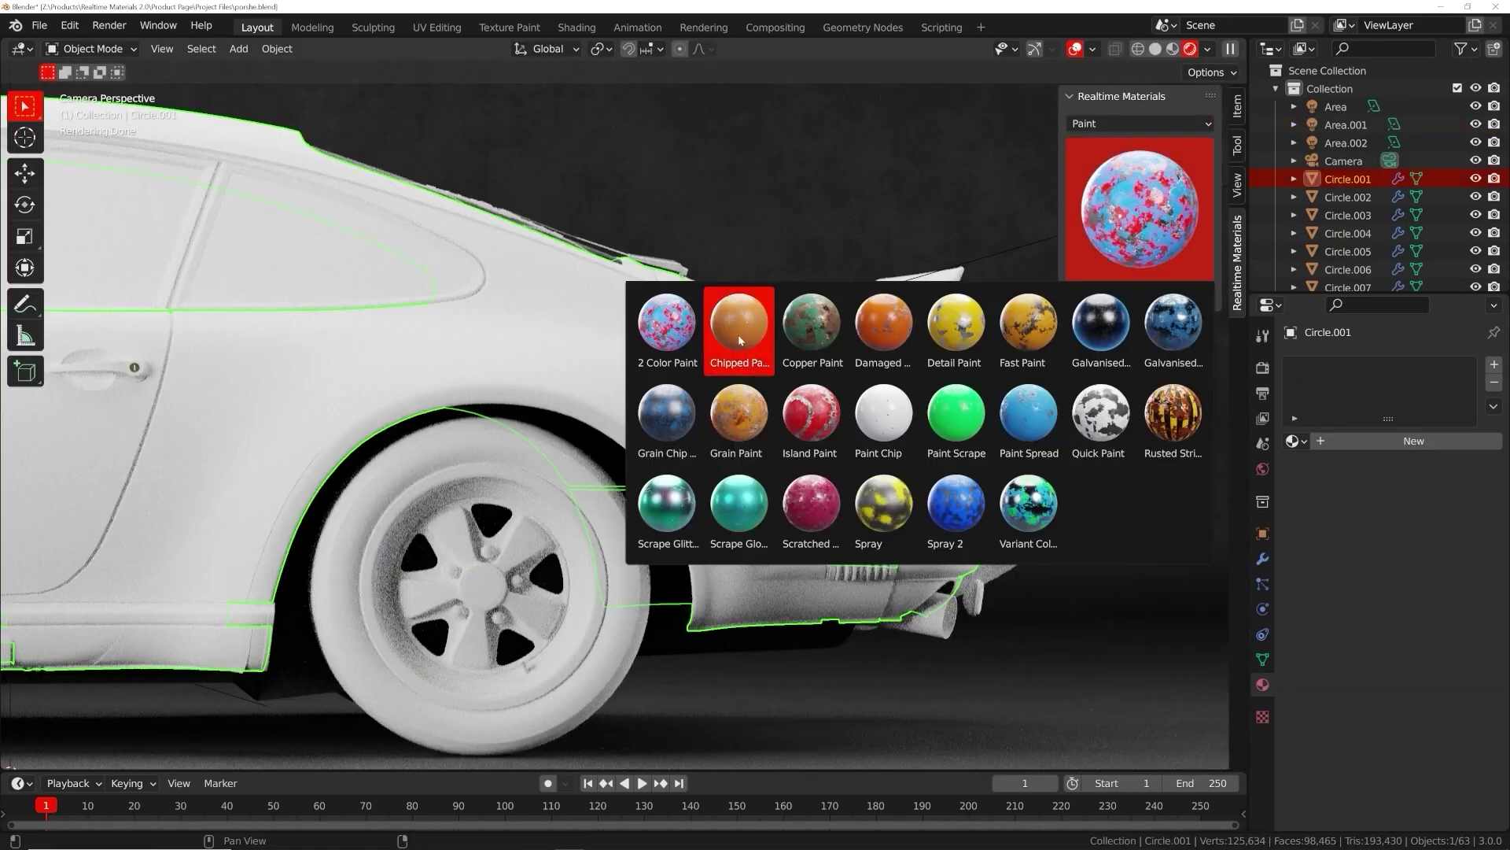
# Apply the Chipped Paint material to the white car body.
pyautogui.click(725, 320)
pyautogui.click(1136, 152)
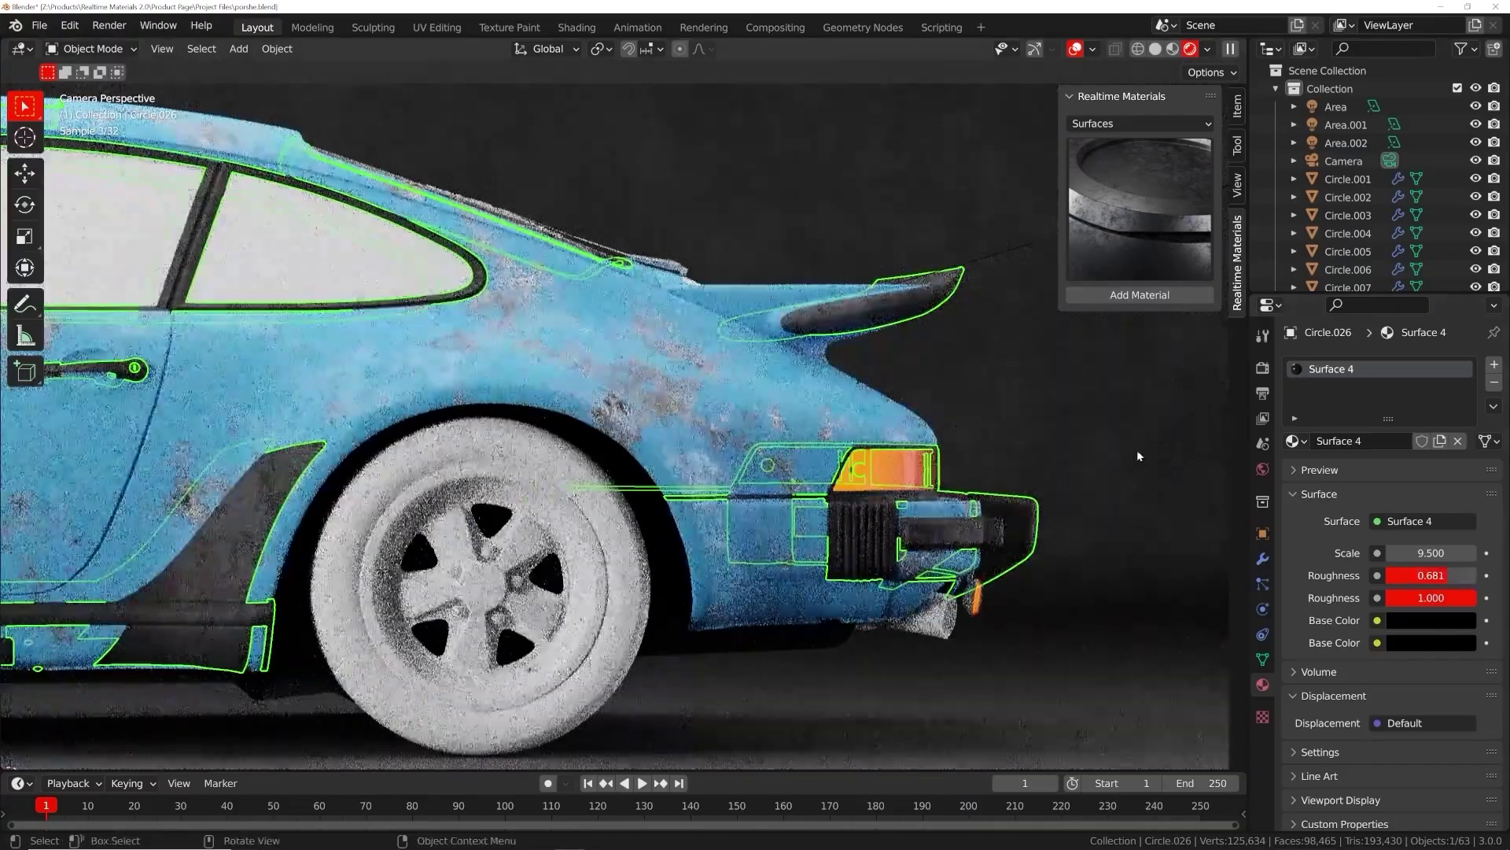
# Apply the Metal Grain material from the Metal category to the car's rear wheel.
pyautogui.click(472, 668)
pyautogui.click(1139, 123)
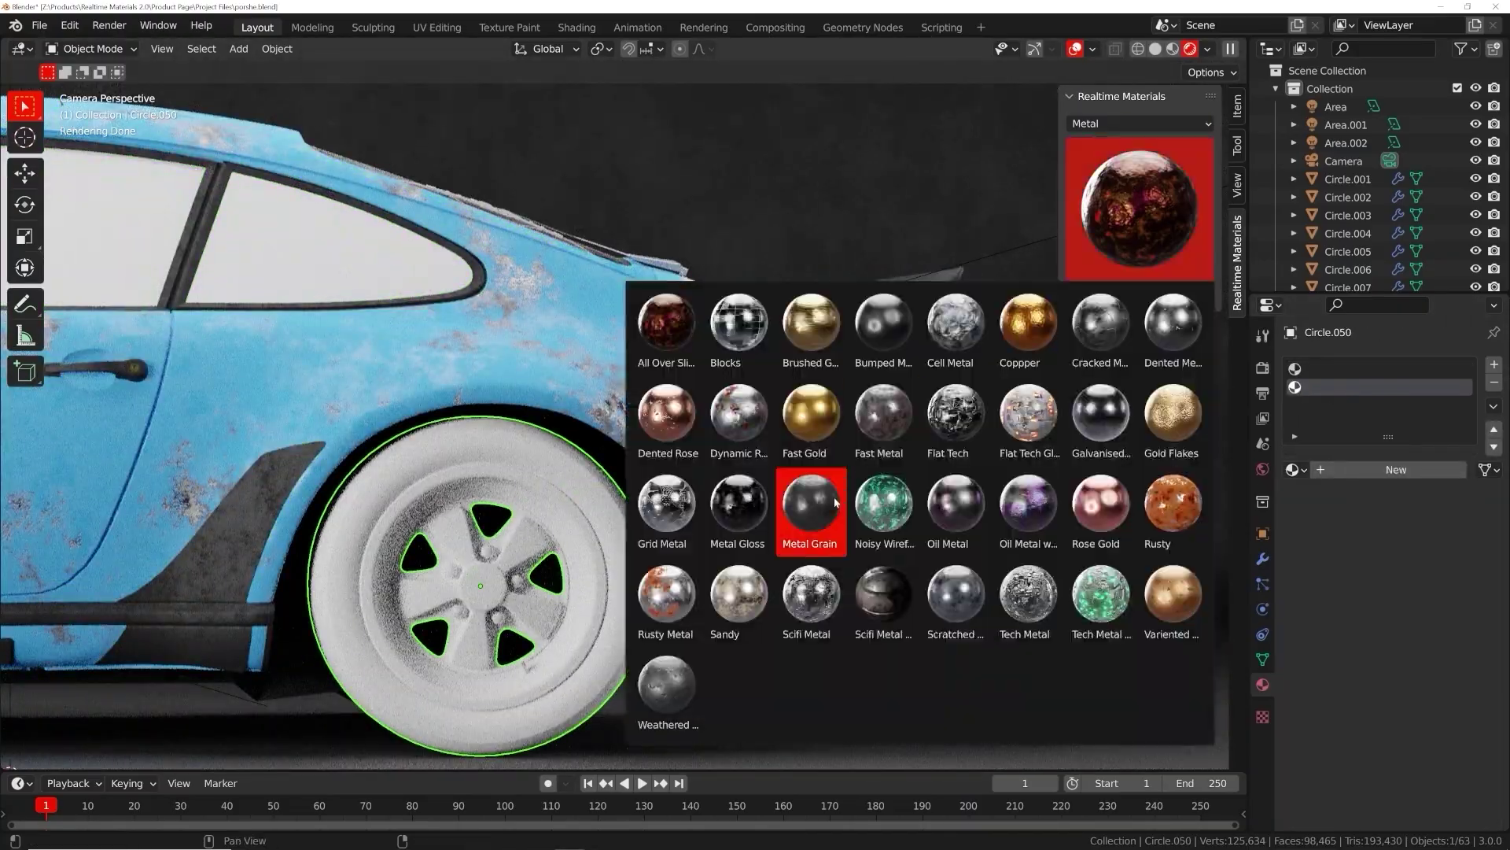
pyautogui.click(812, 512)
pyautogui.click(1140, 151)
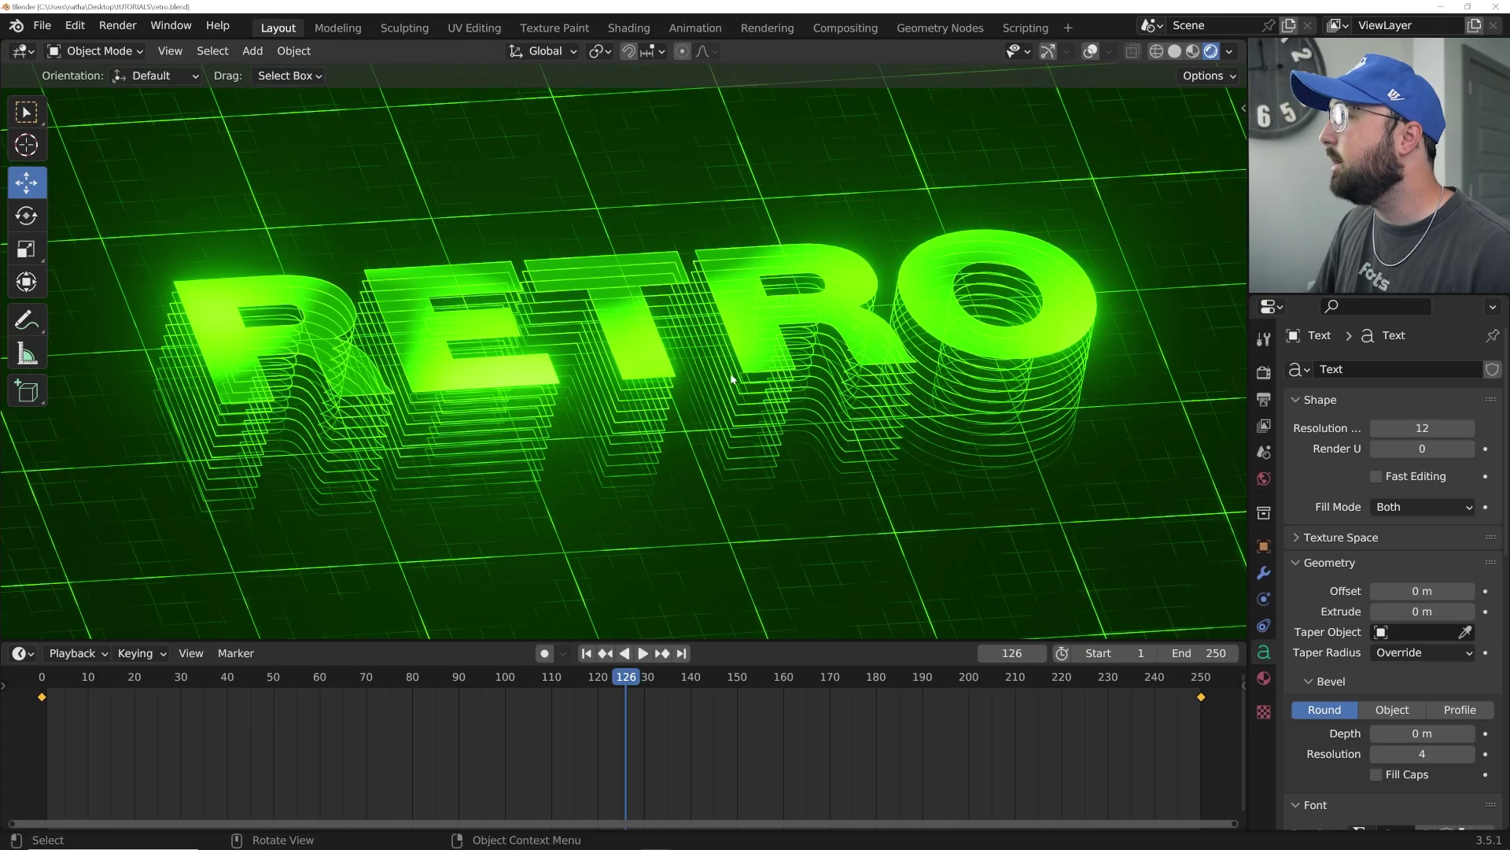
# Play back the RETRO text animation to frame 160.
pyautogui.press('space')
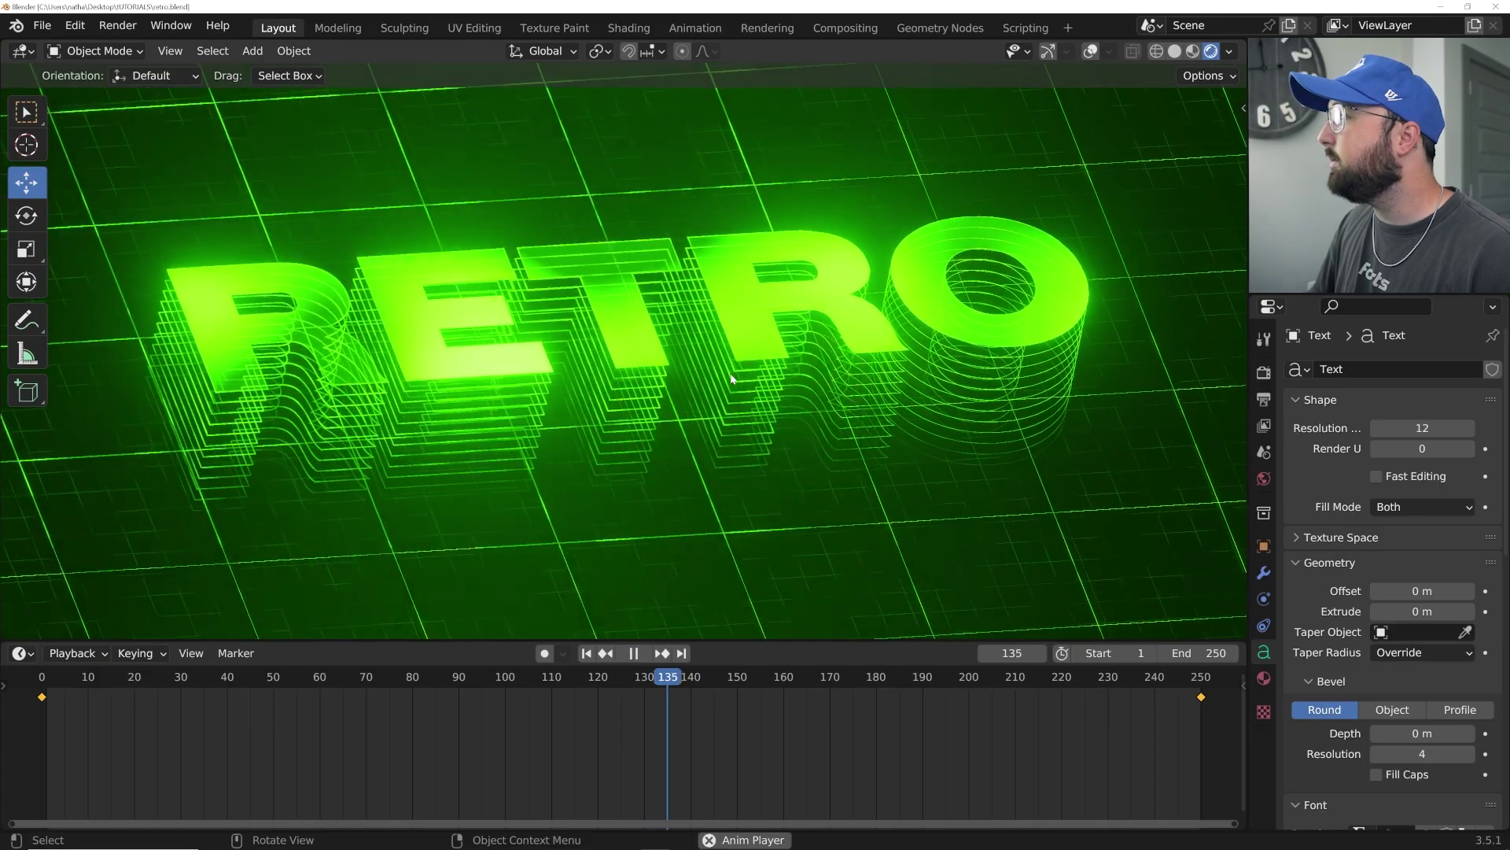
pyautogui.scroll(-3, 731, 379)
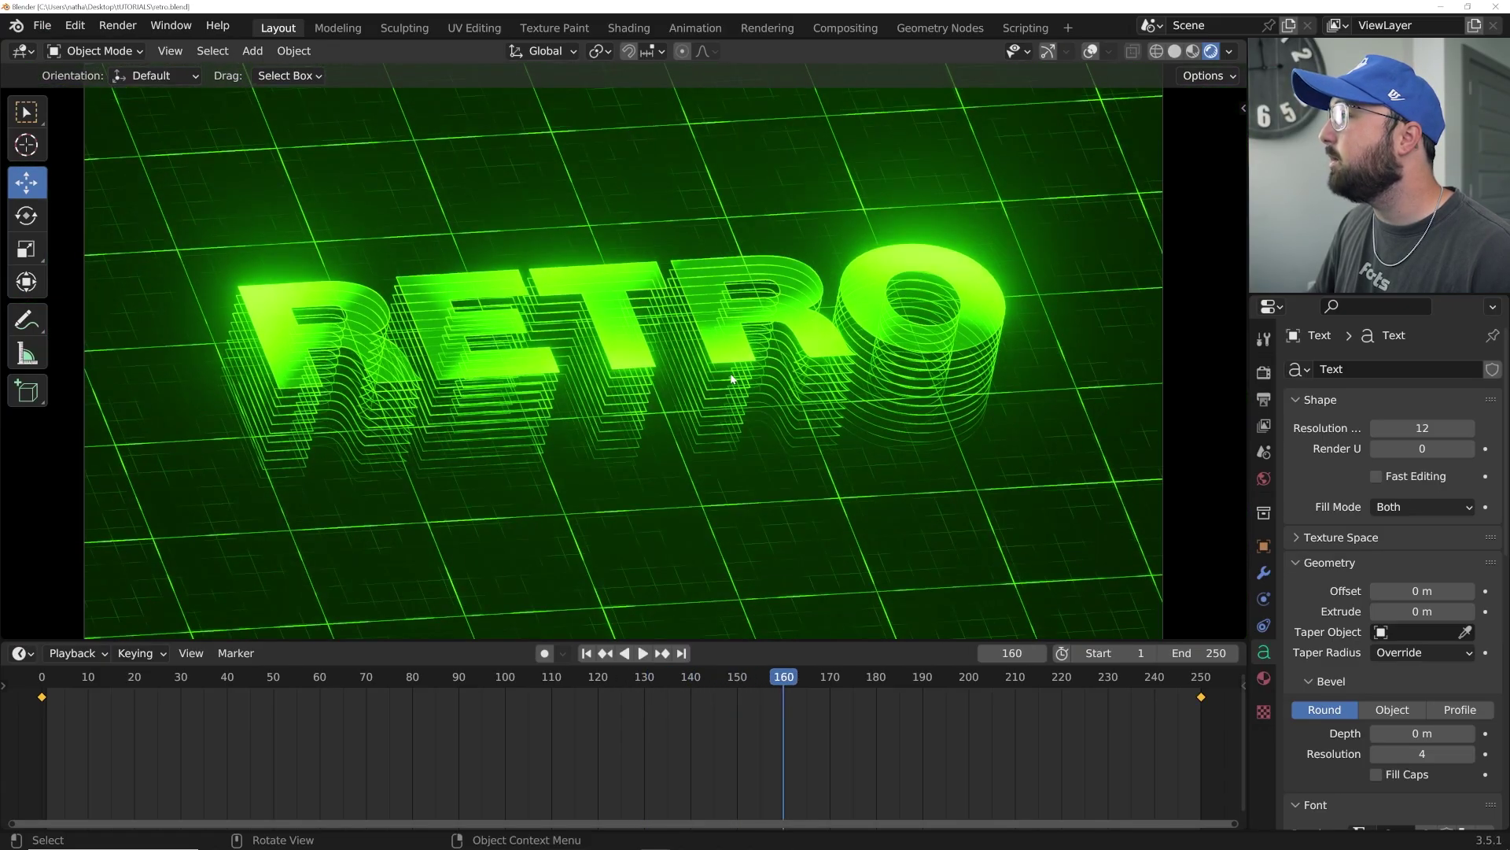
# Render the current frame as an image, examine the glowing RETRO text up close, and close the render window.
pyautogui.click(118, 30)
pyautogui.click(127, 49)
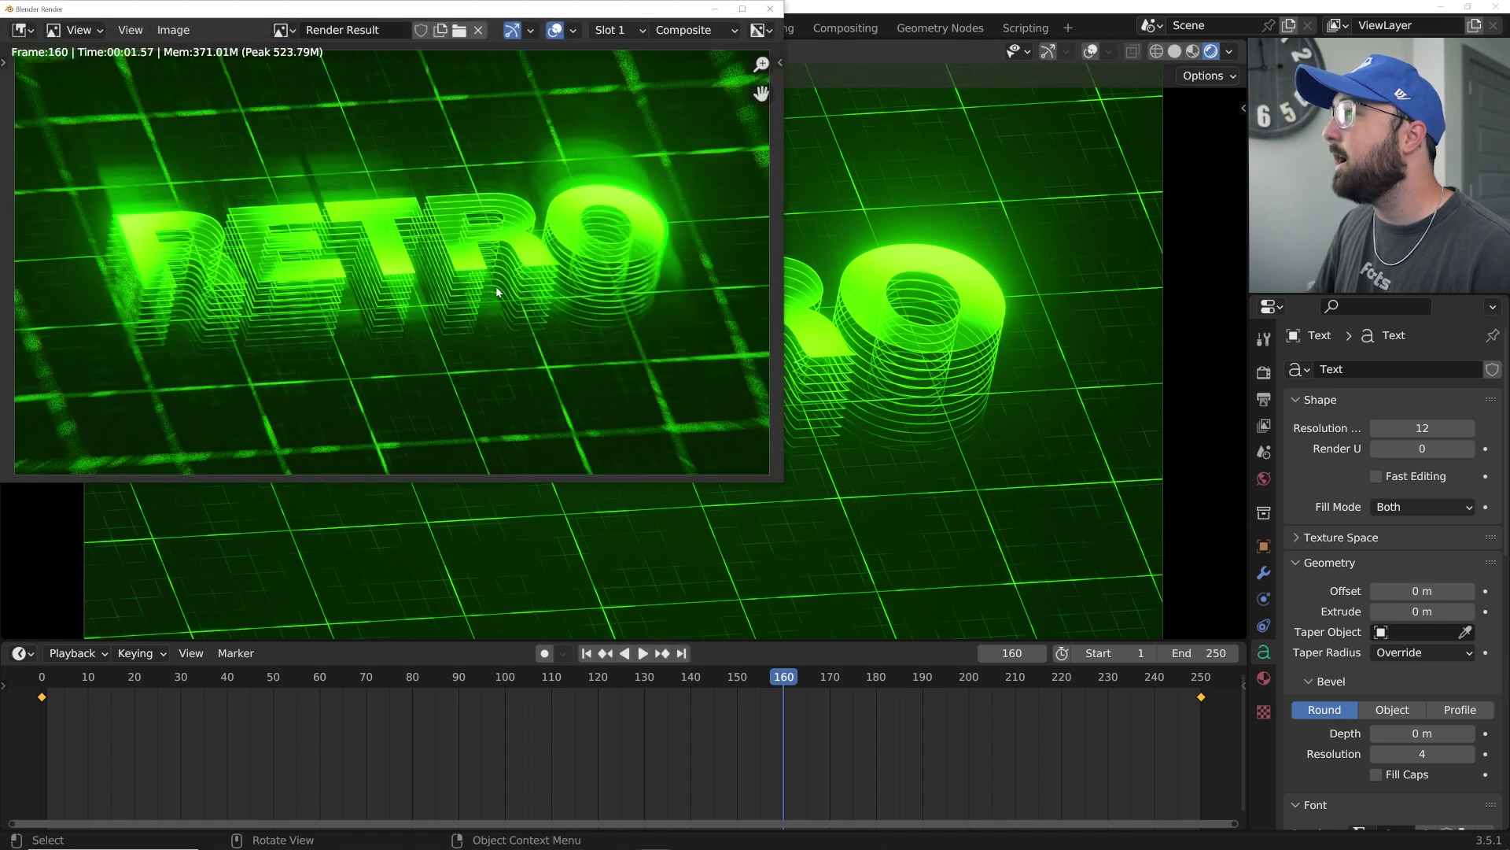
pyautogui.scroll(-2, 674, 147)
pyautogui.scroll(3, 285, 268)
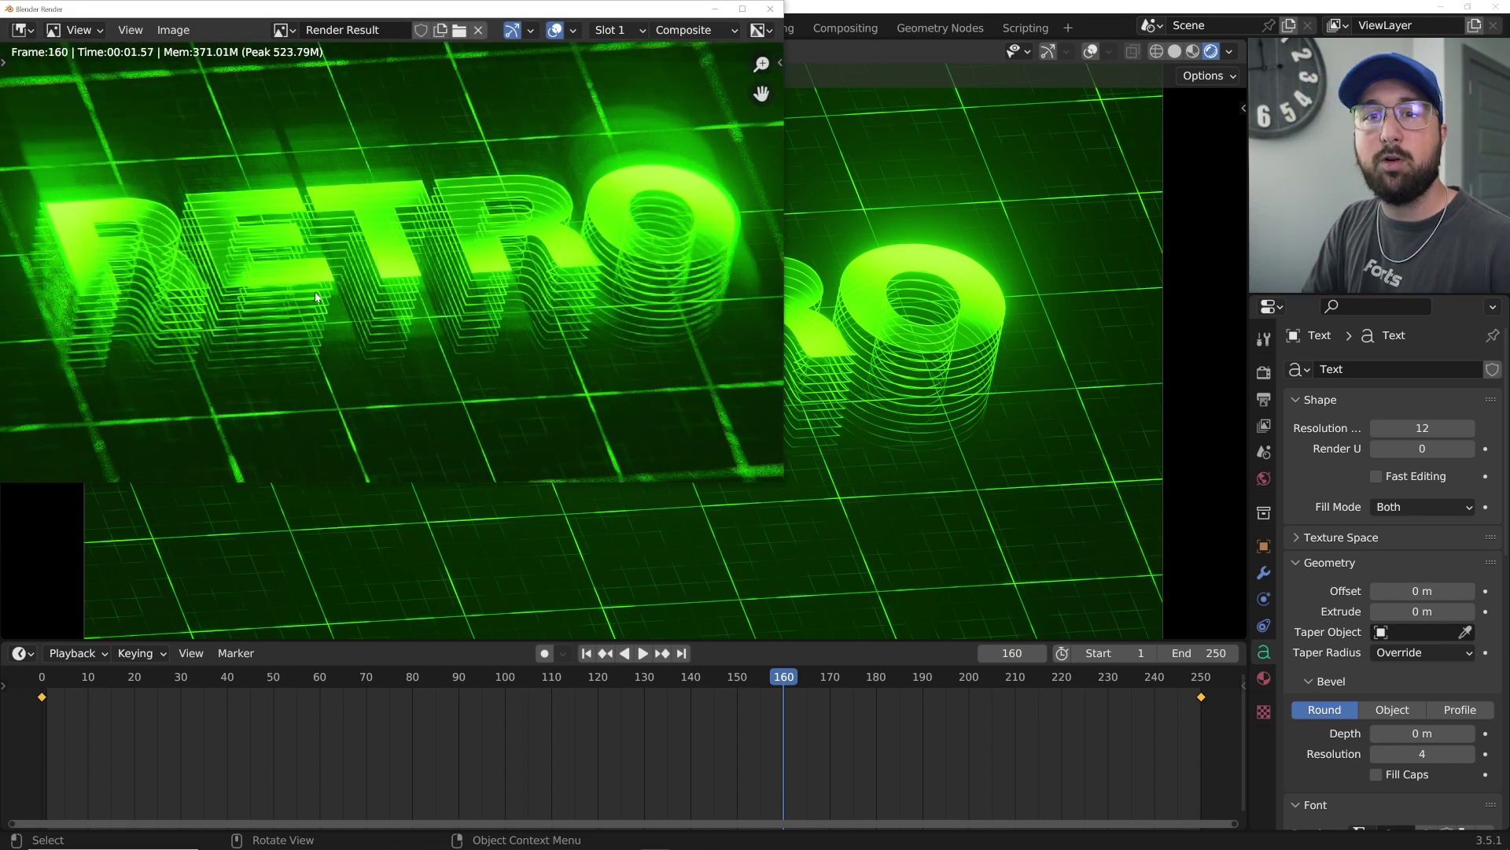
pyautogui.scroll(-3, 451, 230)
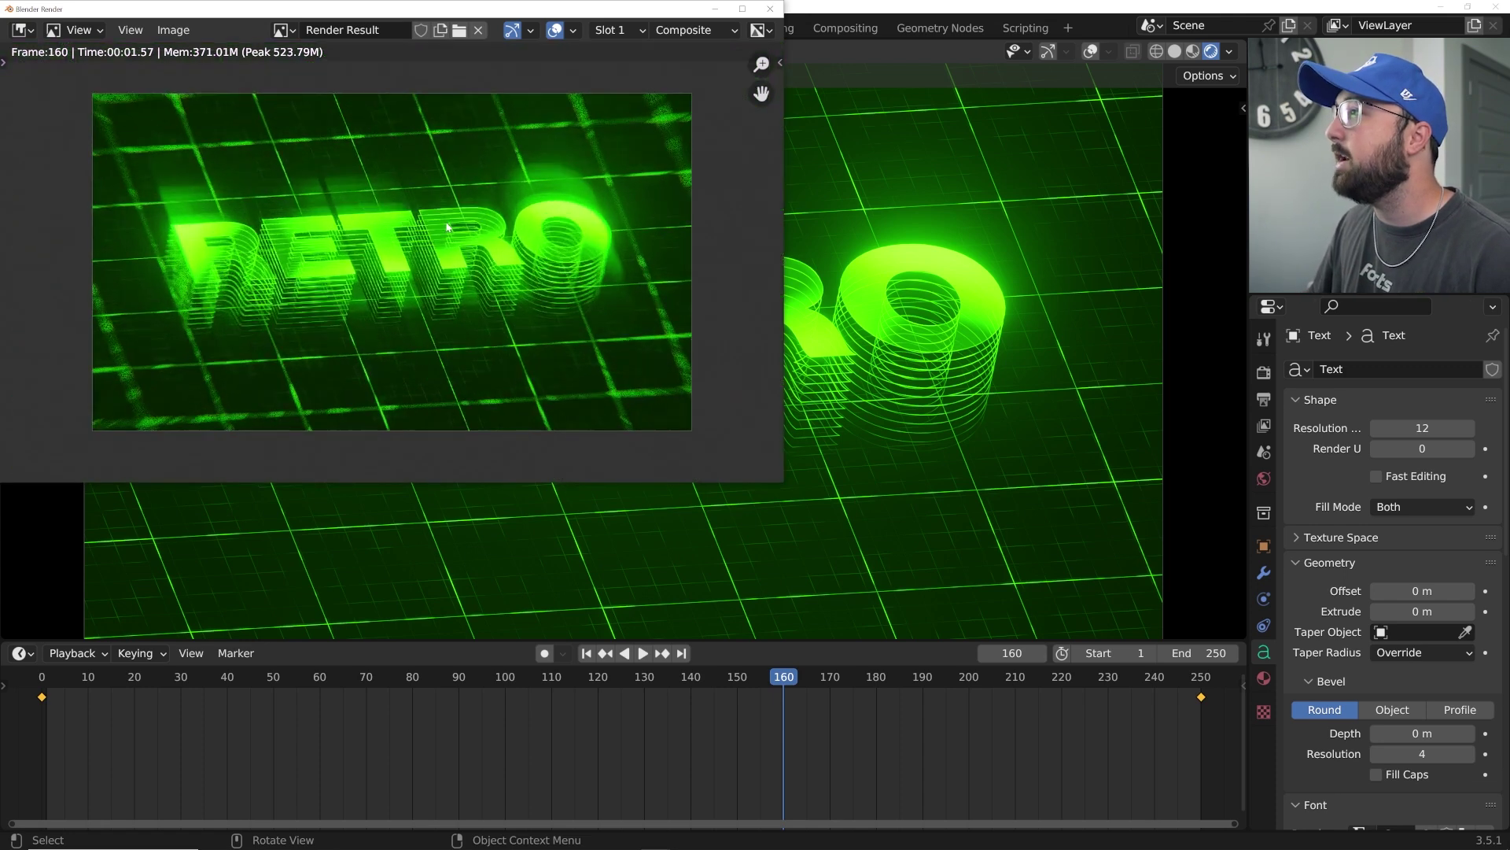
pyautogui.scroll(2, 448, 227)
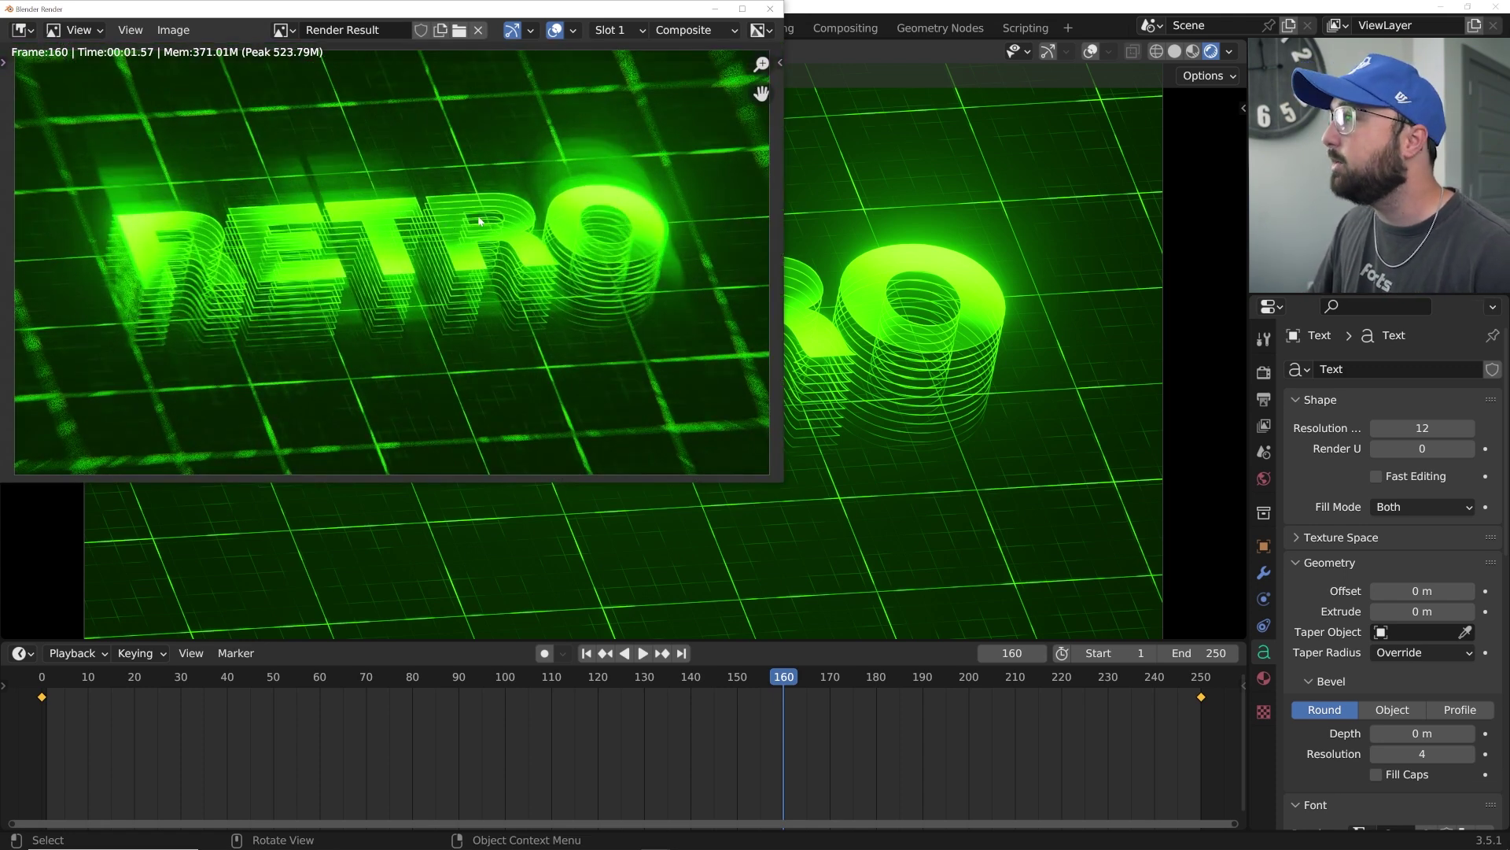
pyautogui.scroll(-2, 478, 223)
pyautogui.scroll(1, 526, 296)
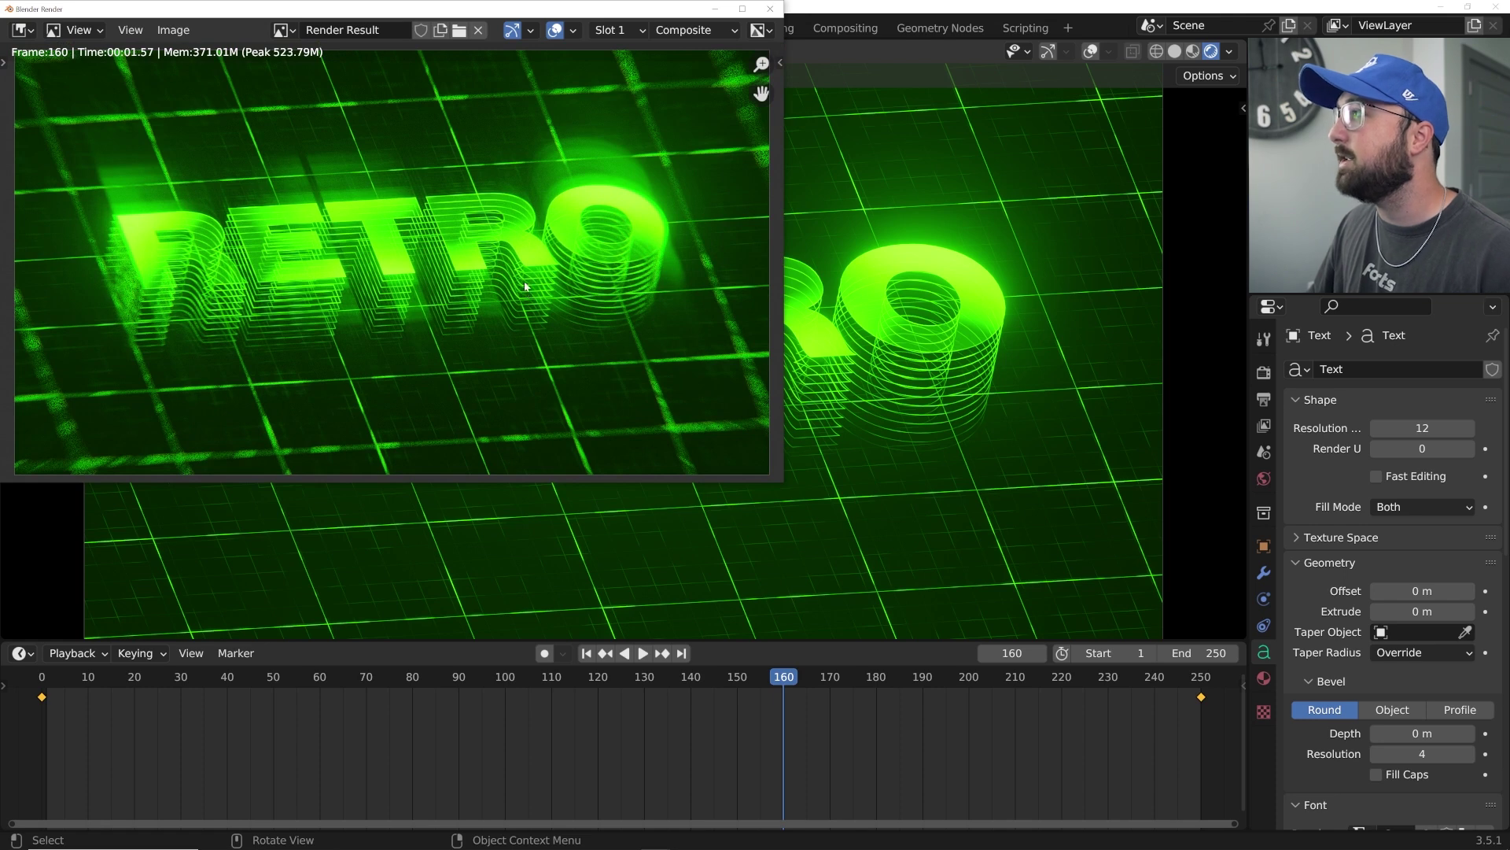
pyautogui.press('Escape')
# Launch a second Blender window for a fresh scene.
pyautogui.rightClick(657, 840)
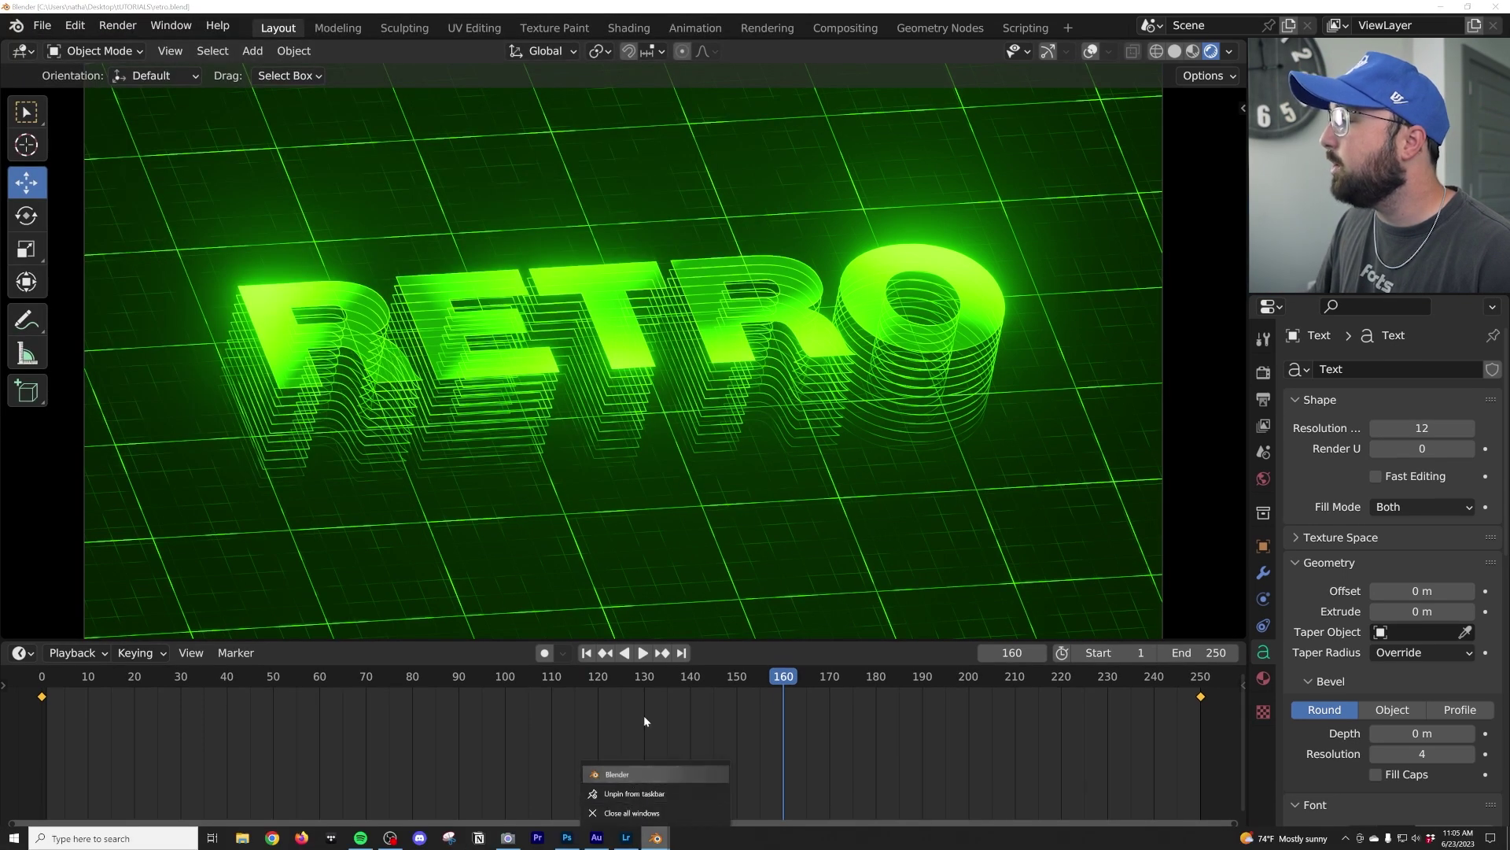
pyautogui.click(618, 774)
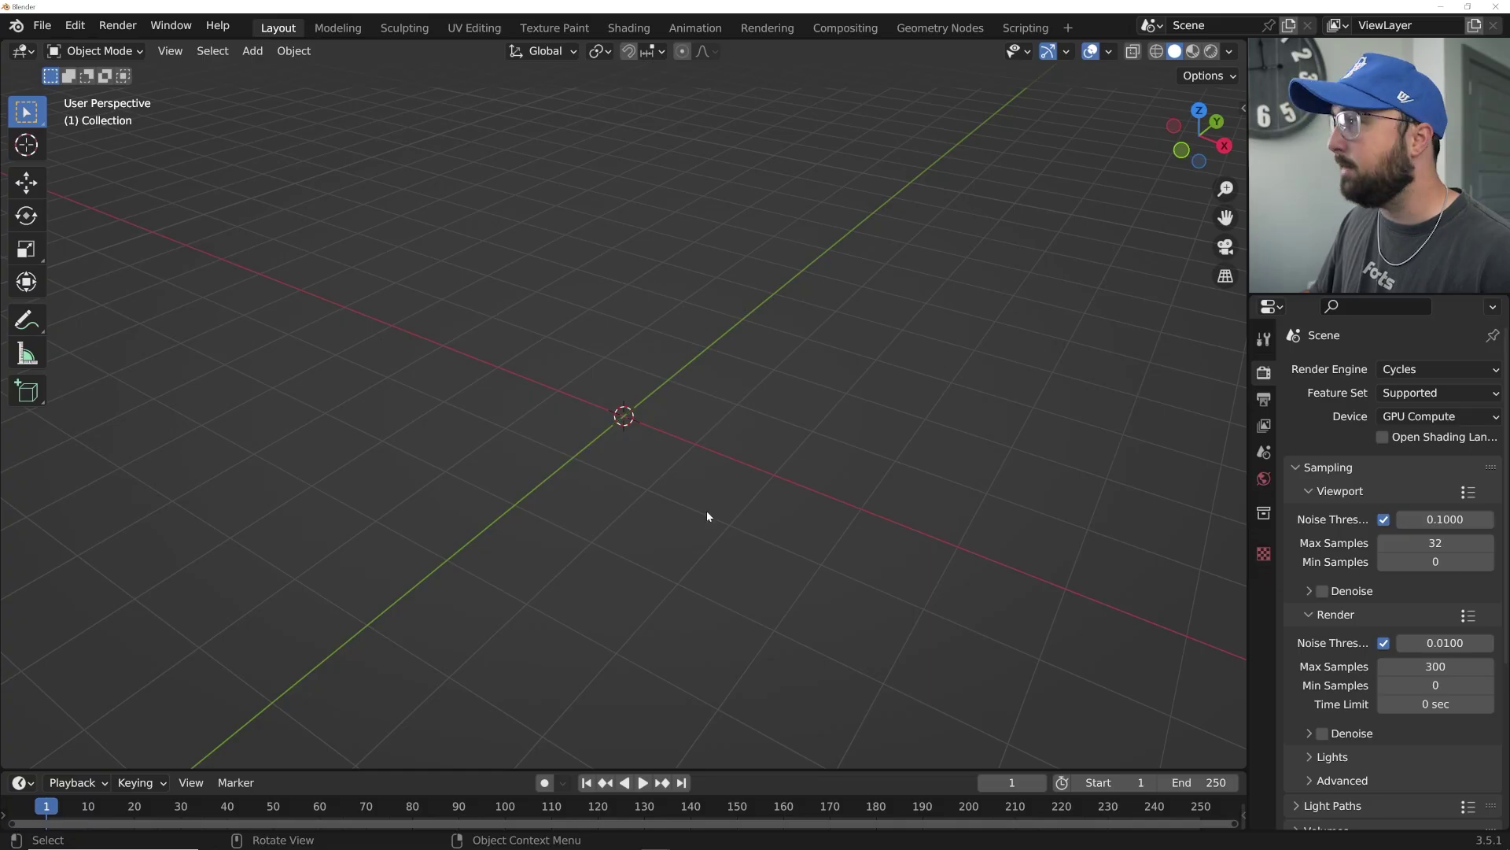
# Add a text object at the origin of the empty scene and change its wording to RETRO.
pyautogui.hotkey('shift', 'a')
pyautogui.moveTo(602, 382)
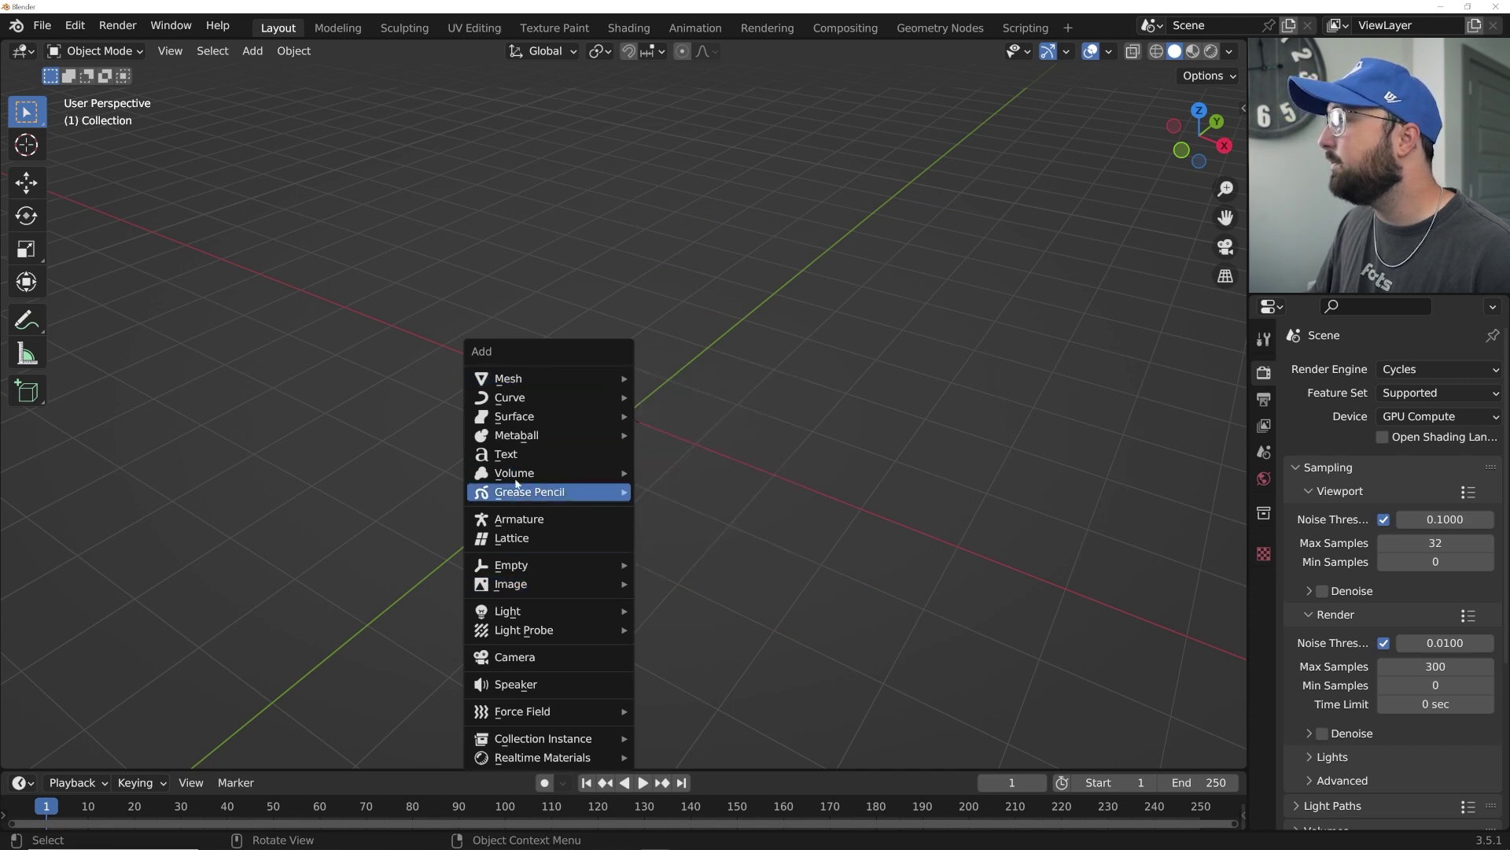
pyautogui.click(536, 456)
pyautogui.moveTo(536, 456)
pyautogui.mouseDown(button='middle')
pyautogui.moveTo(573, 436)
pyautogui.moveTo(488, 451)
pyautogui.moveTo(550, 455)
pyautogui.mouseUp(button='middle')
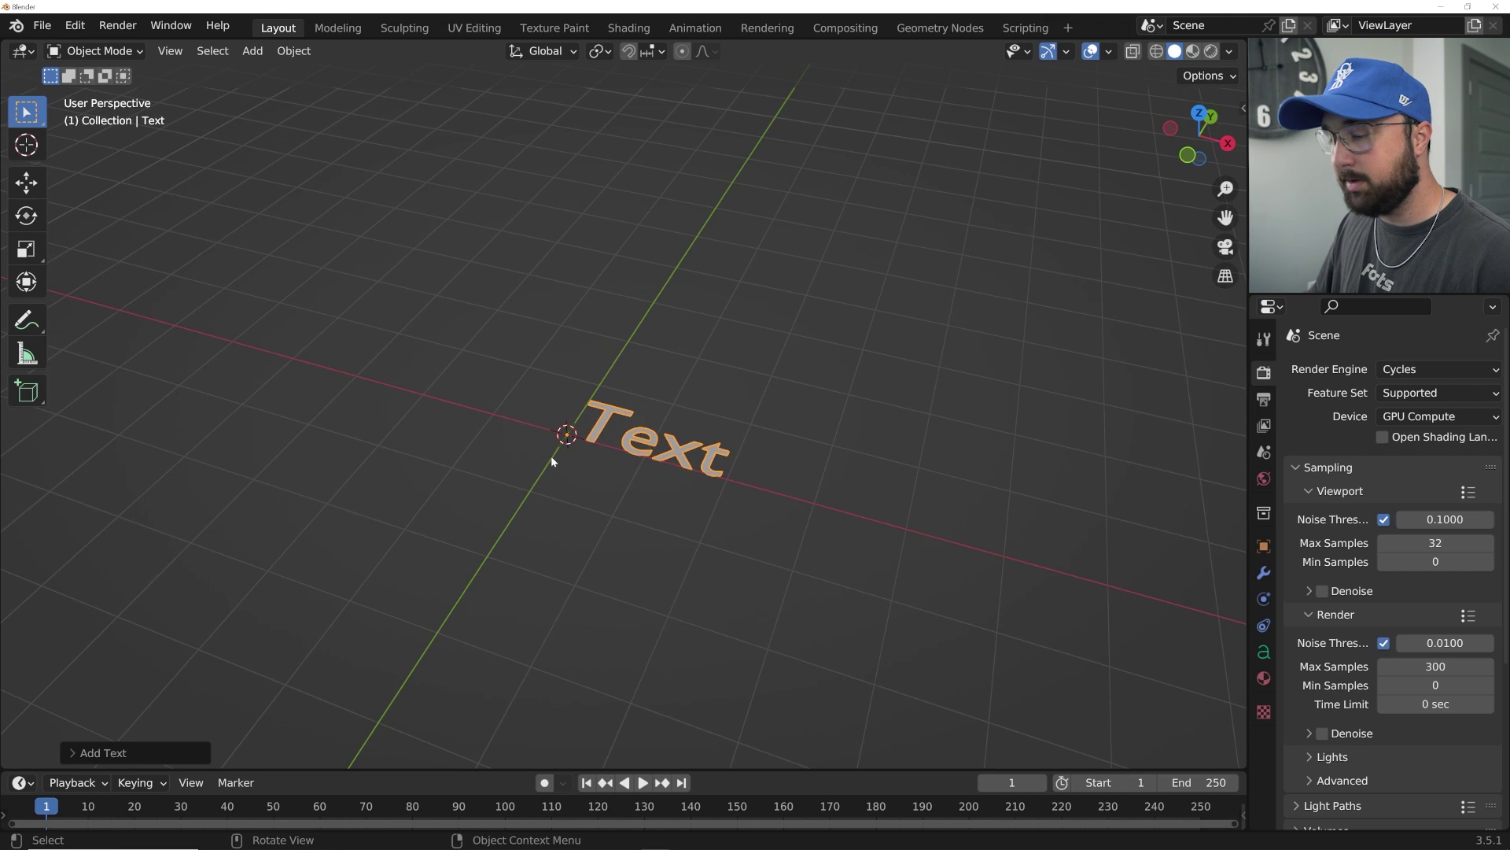
pyautogui.press('Tab')
pyautogui.press('BackSpace')
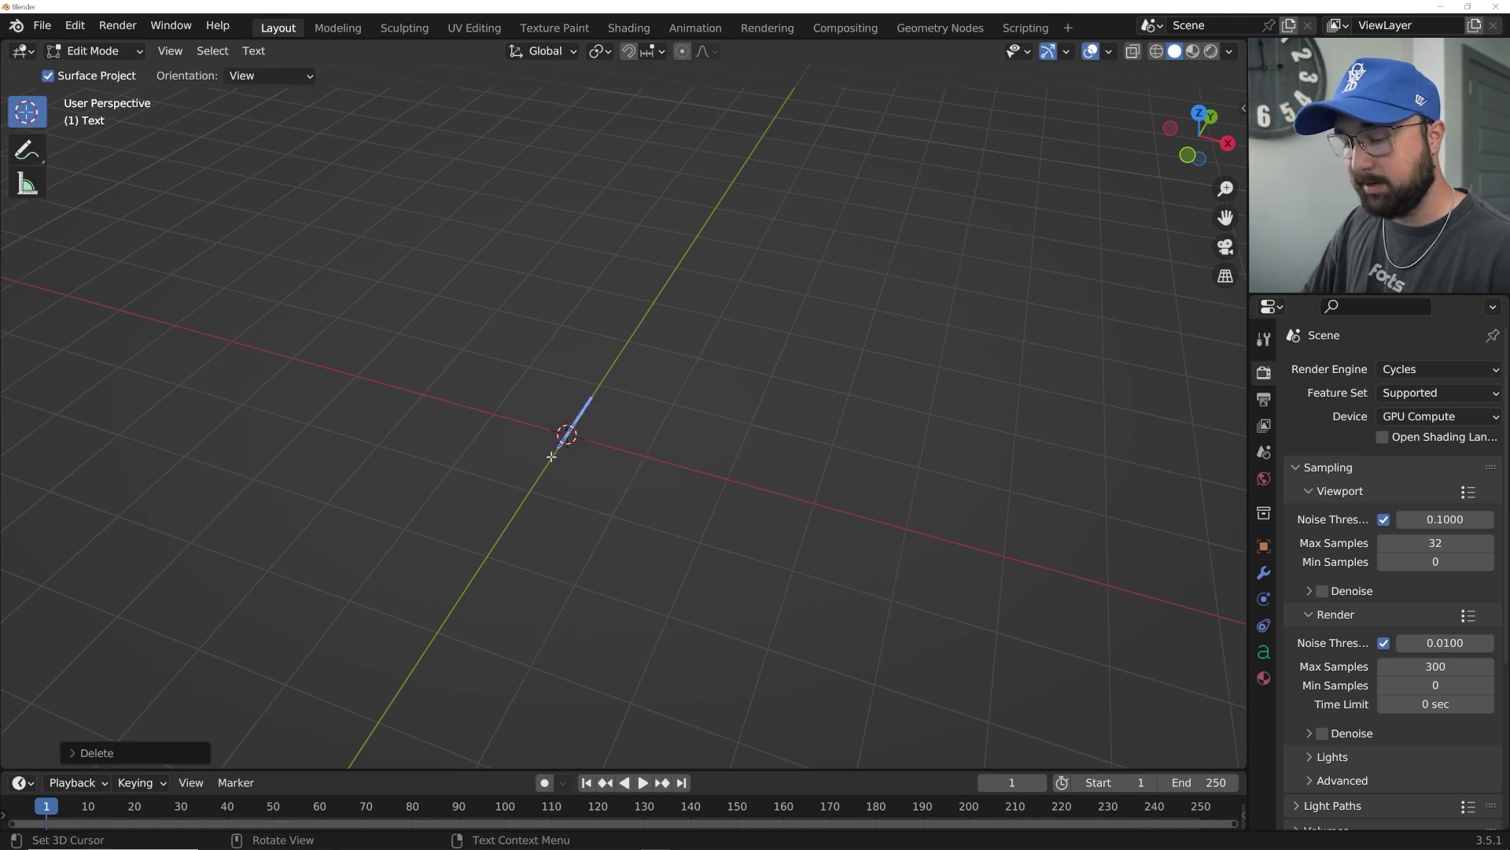
pyautogui.write('RETRO')
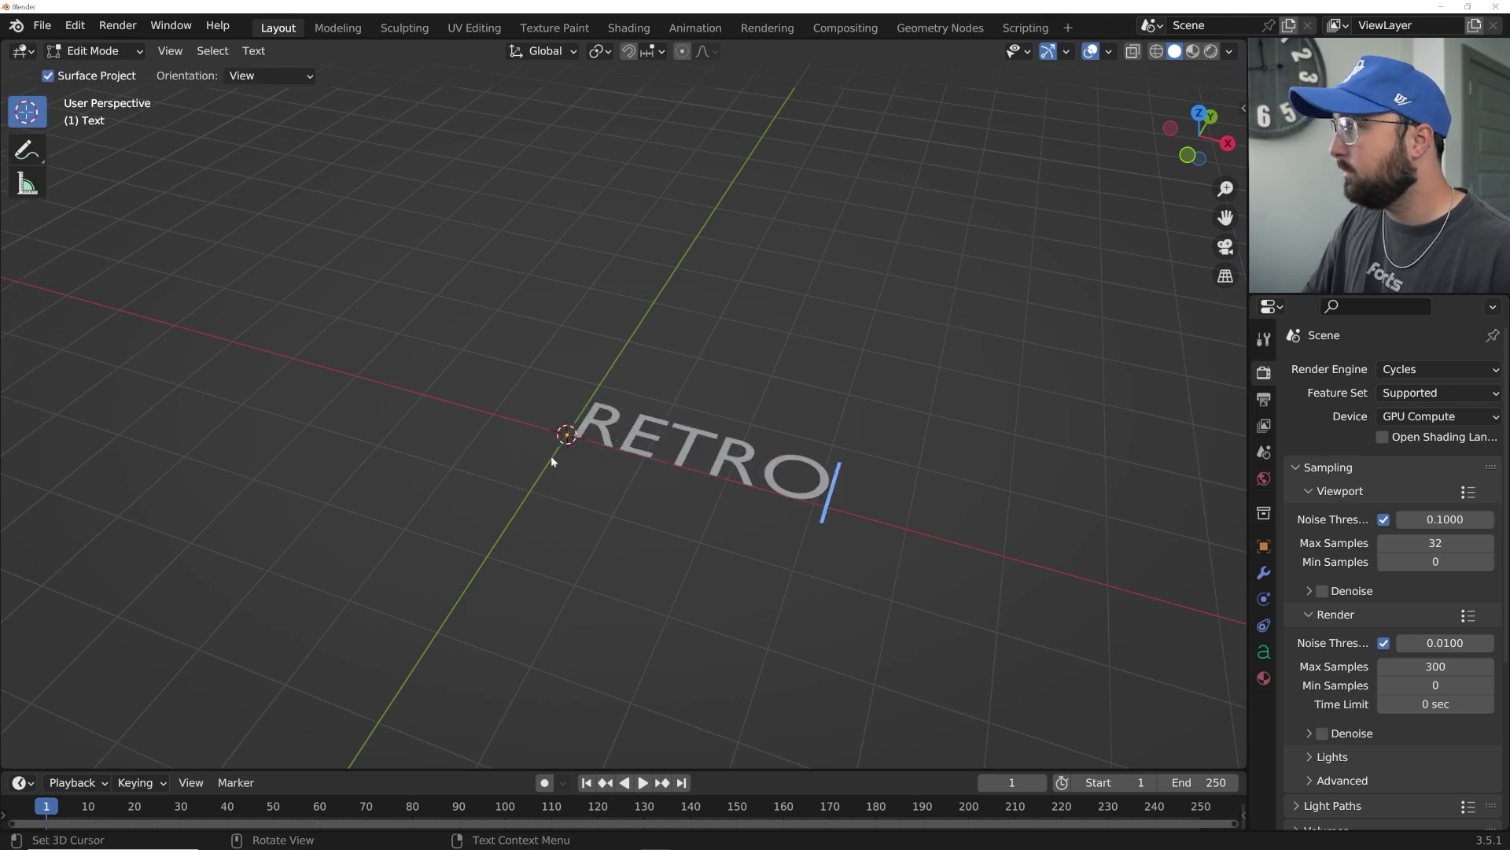
pyautogui.press('Tab')
pyautogui.moveTo(551, 455); pyautogui.dragTo(593, 567, button='middle')
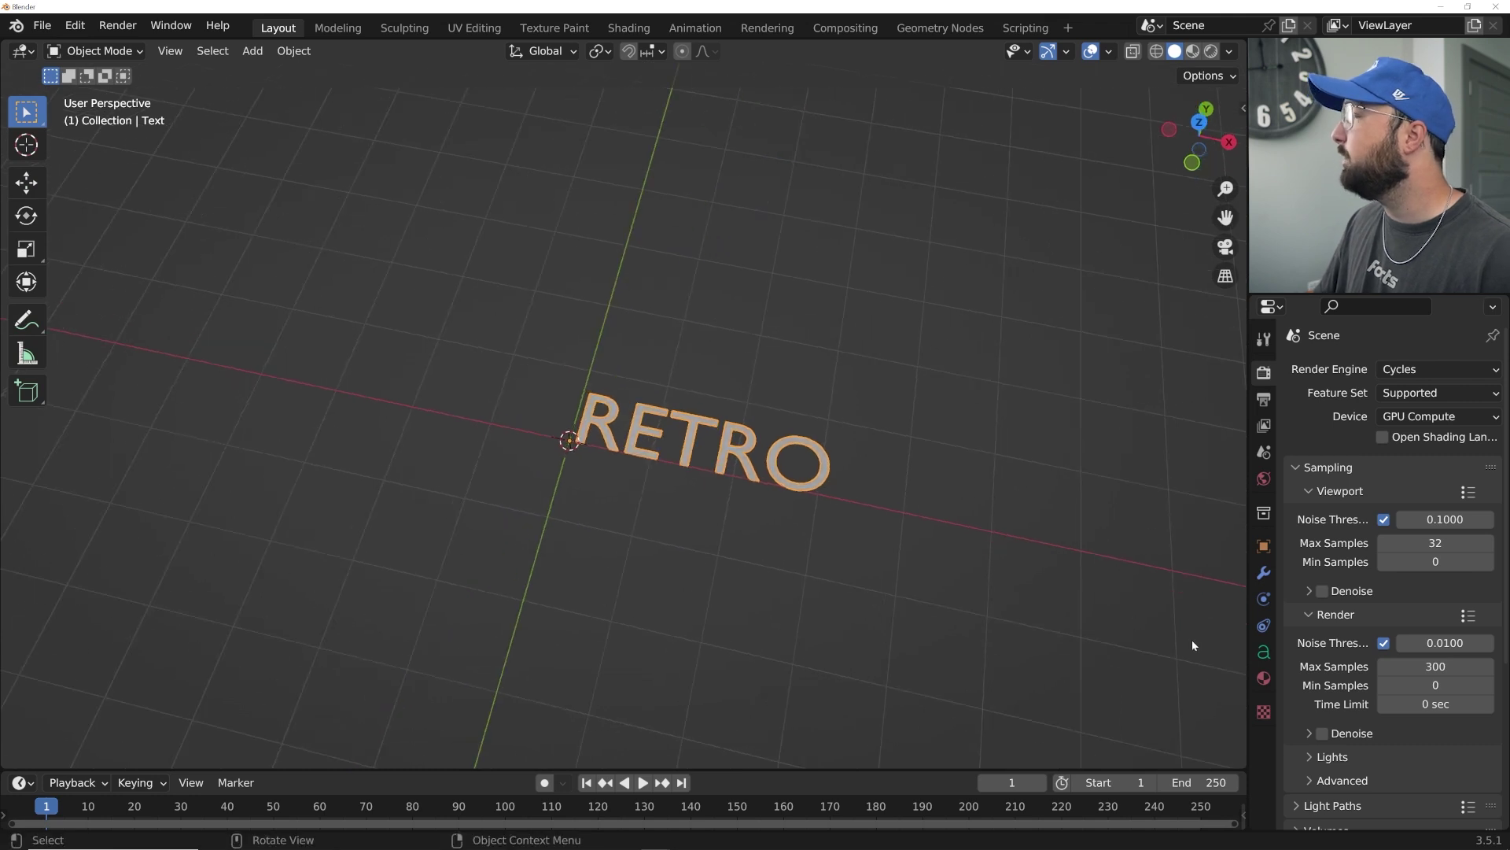
# Set the RETRO text's horizontal alignment to Center and vertical alignment to Middle.
pyautogui.click(1263, 653)
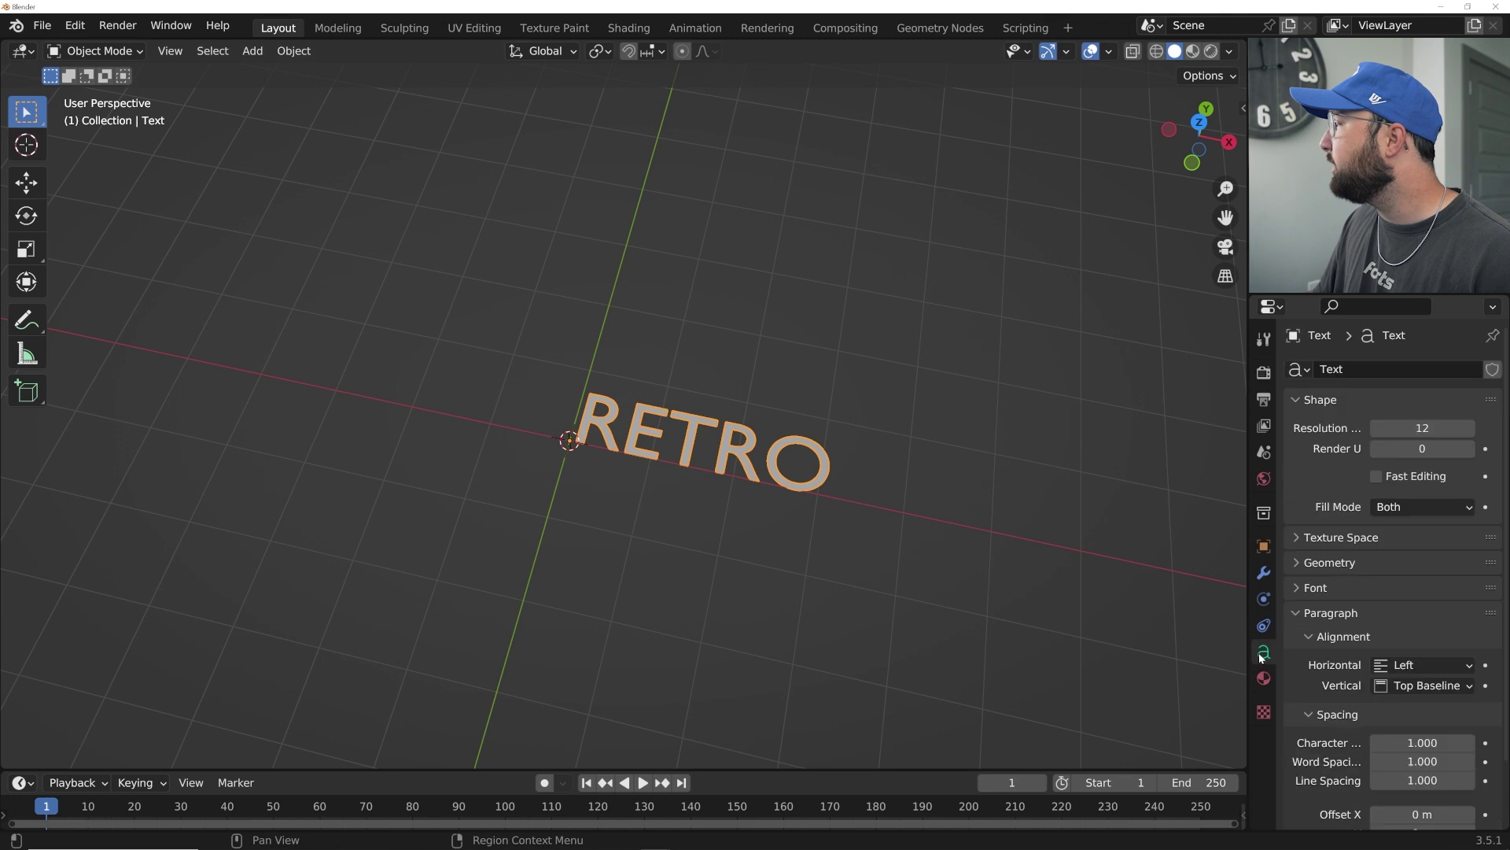
pyautogui.click(1419, 665)
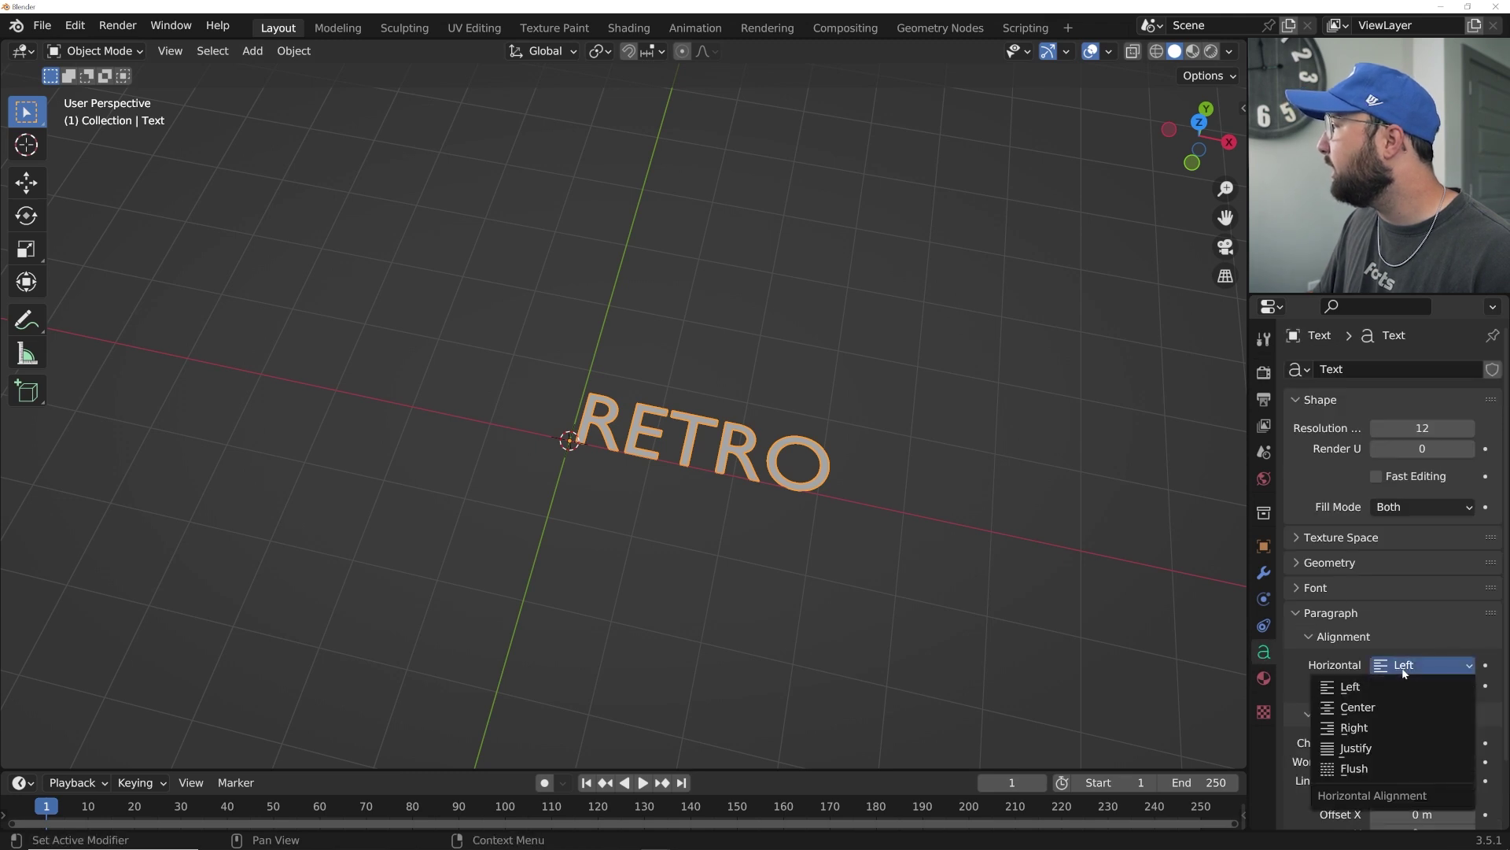
pyautogui.click(1388, 706)
pyautogui.click(1393, 688)
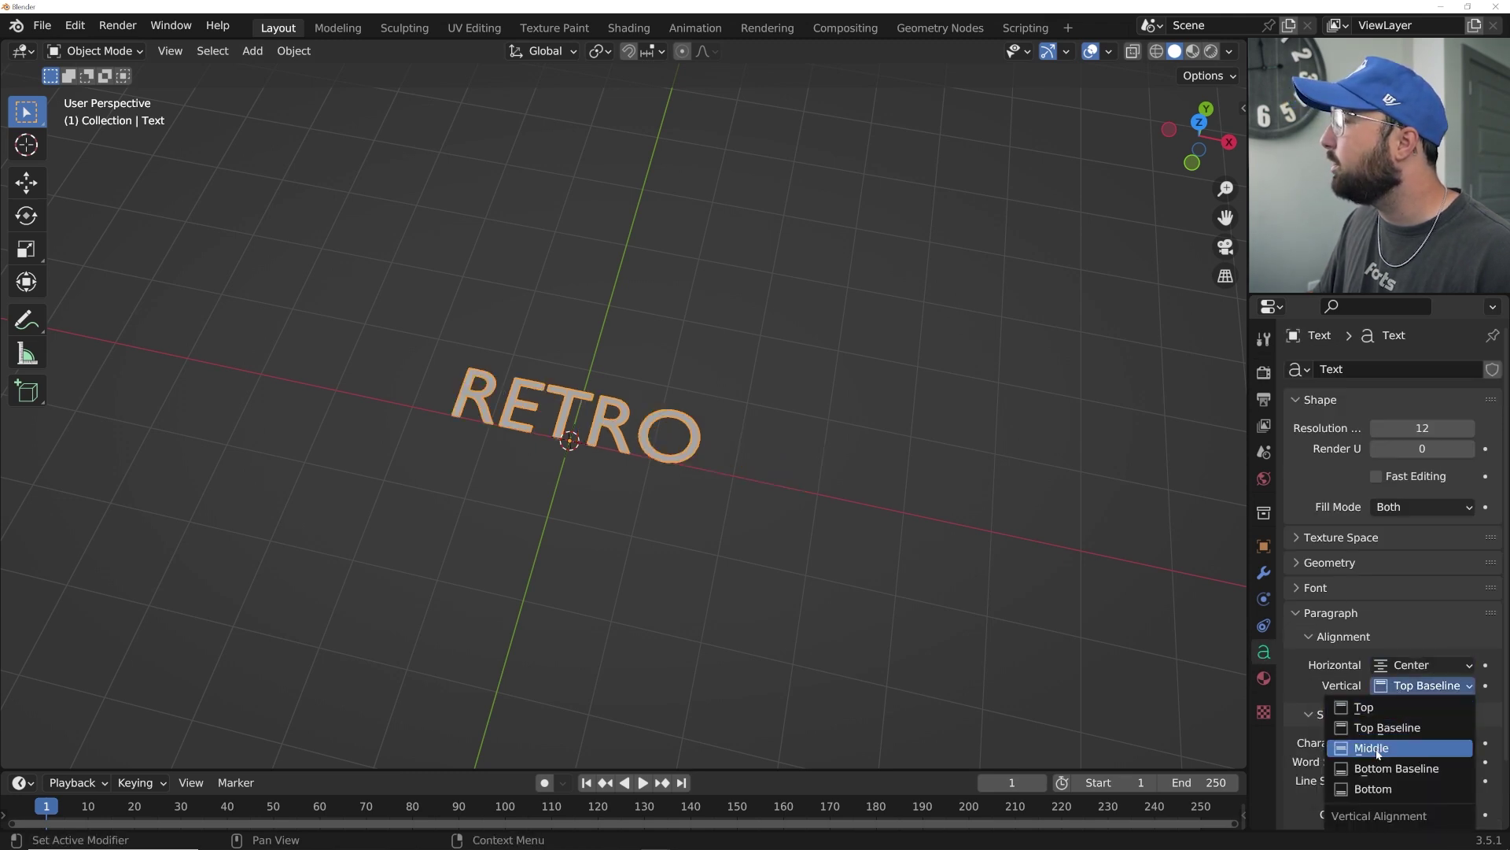
pyautogui.click(1373, 747)
pyautogui.moveTo(645, 566); pyautogui.dragTo(667, 541, button='middle')
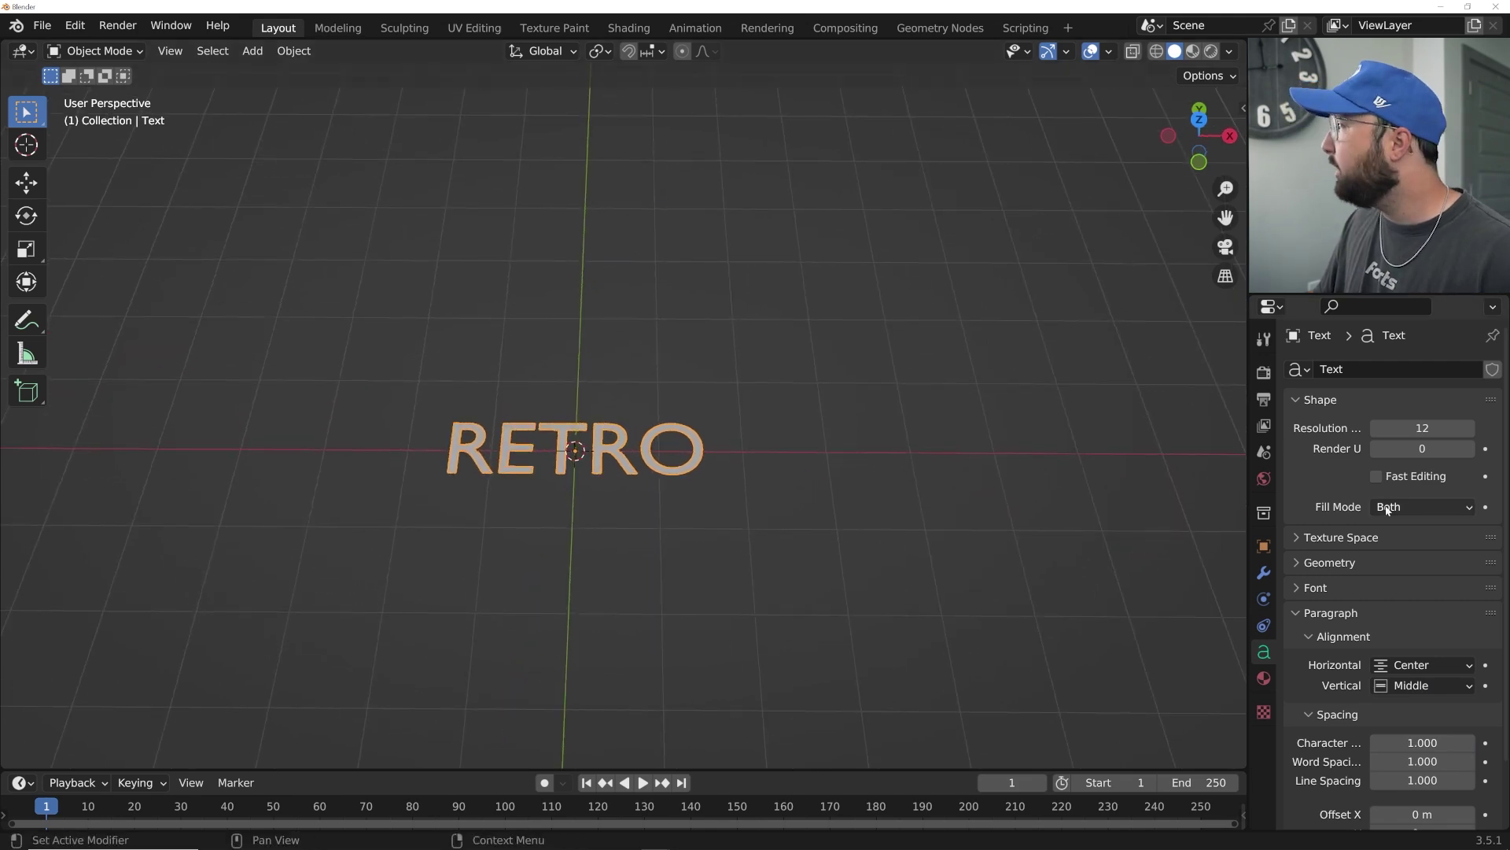
# Load the Galderglynn Titling Black font from the Desktop folder as the RETRO text's regular font.
pyautogui.click(1341, 590)
pyautogui.click(1466, 617)
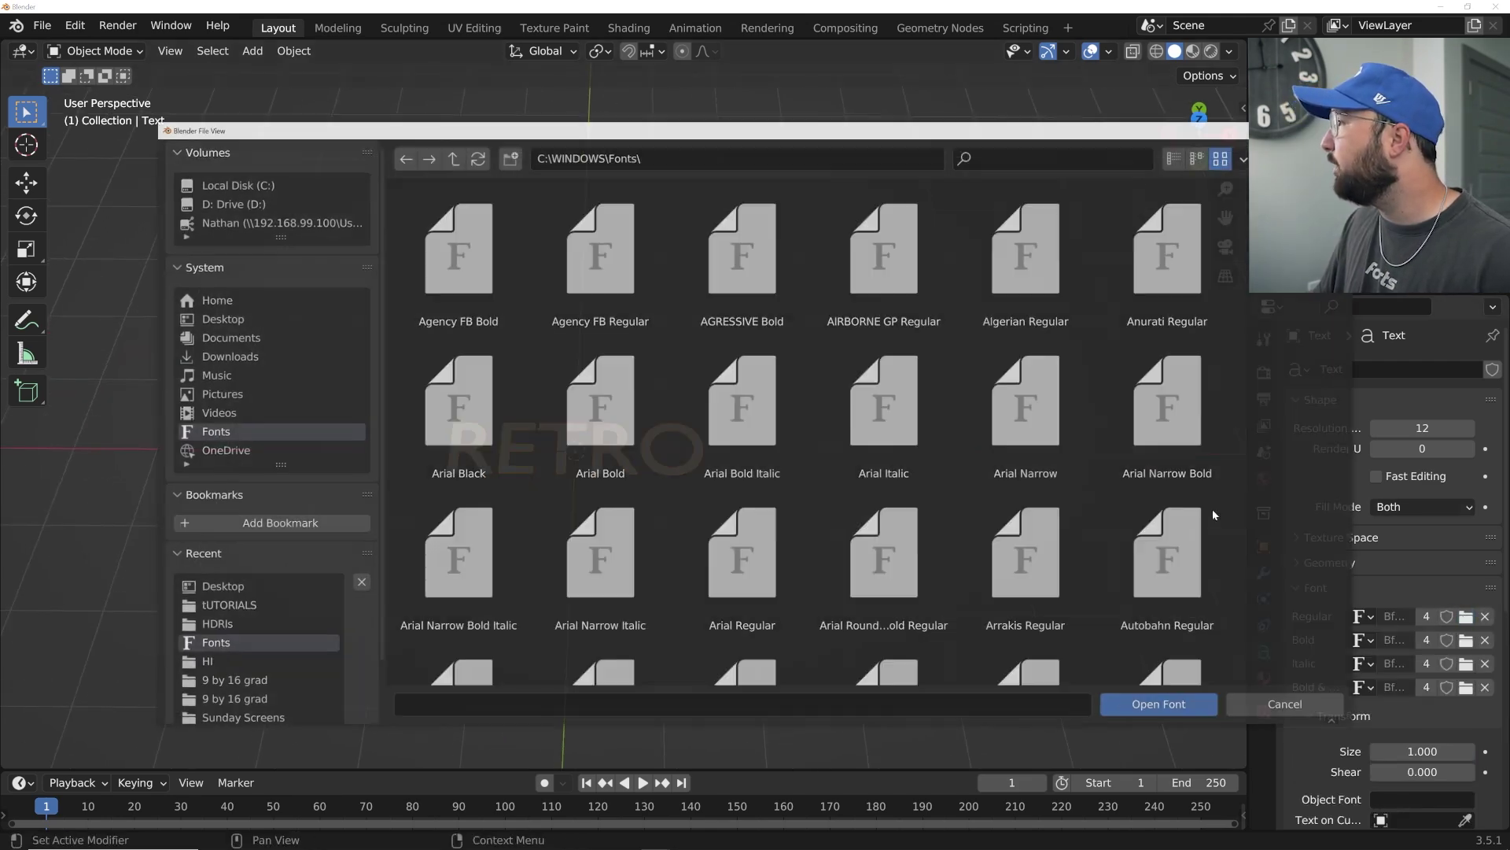
pyautogui.click(219, 318)
pyautogui.scroll(-2, 799, 575)
pyautogui.scroll(-2, 799, 575)
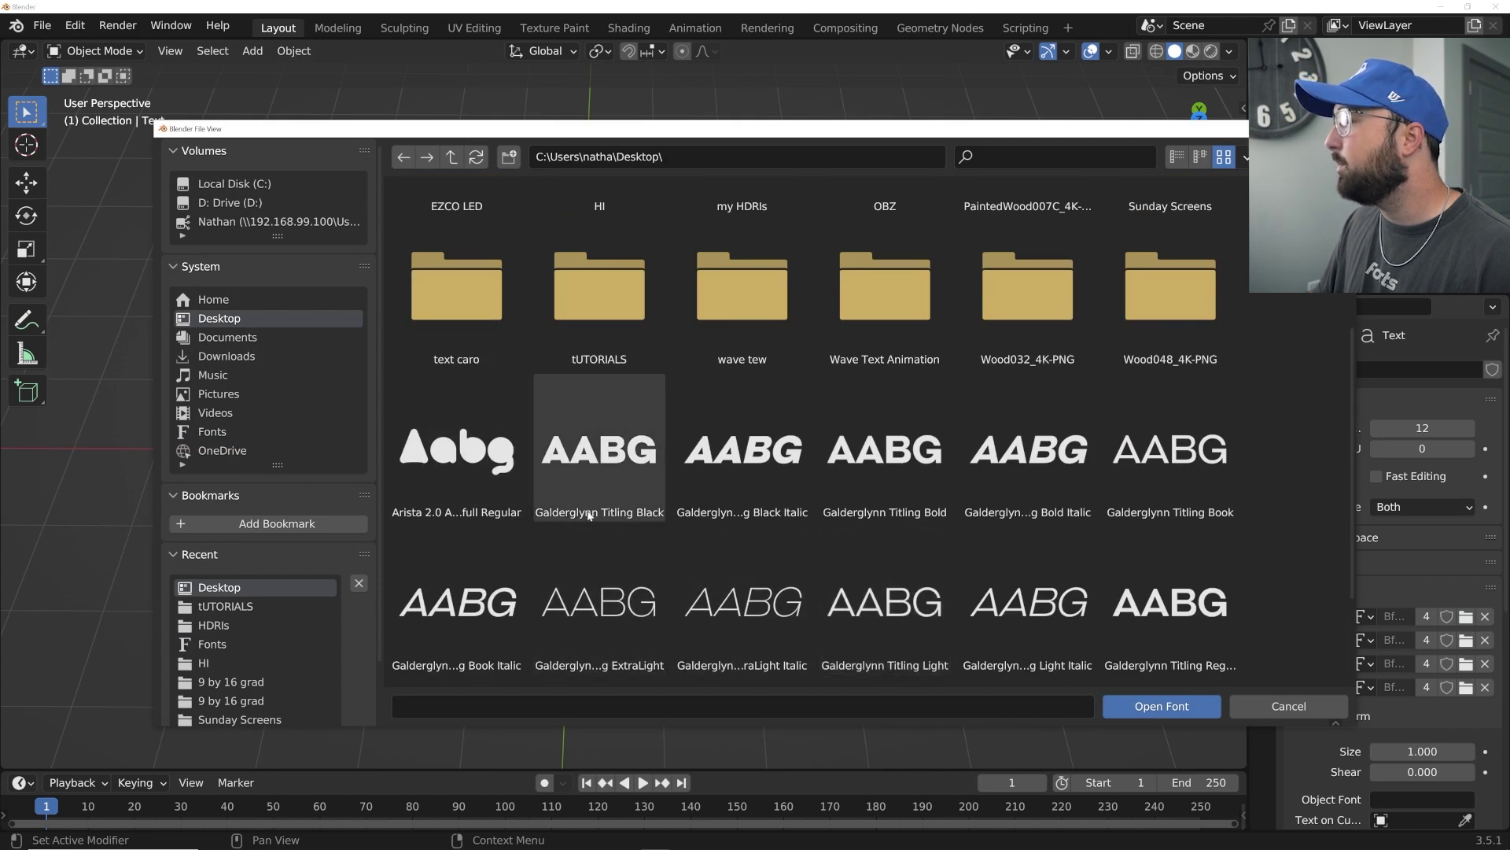
pyautogui.doubleClick(591, 454)
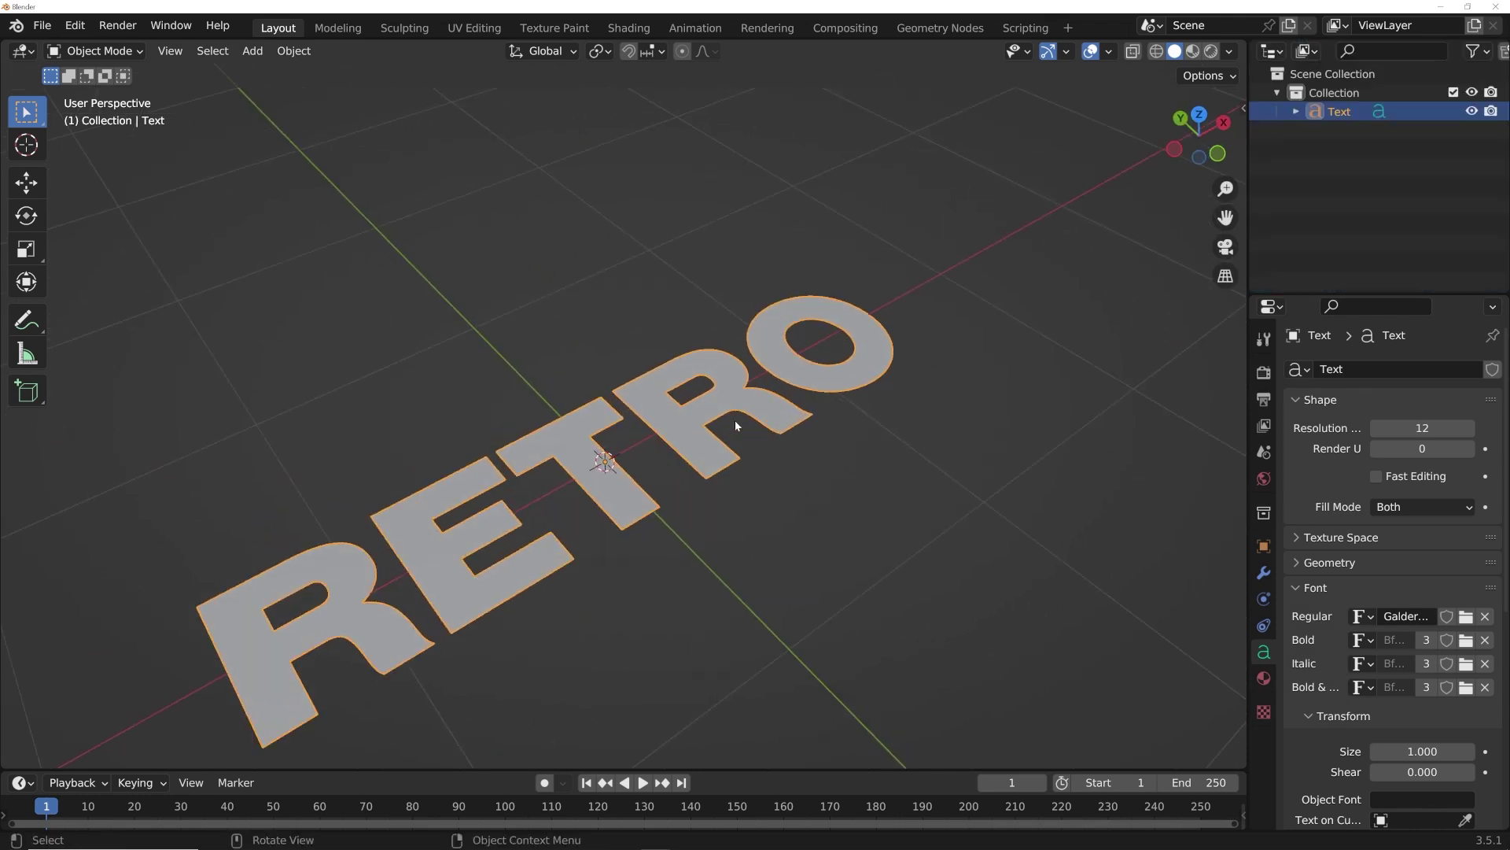
pyautogui.moveTo(735, 420); pyautogui.dragTo(885, 410, button='middle')
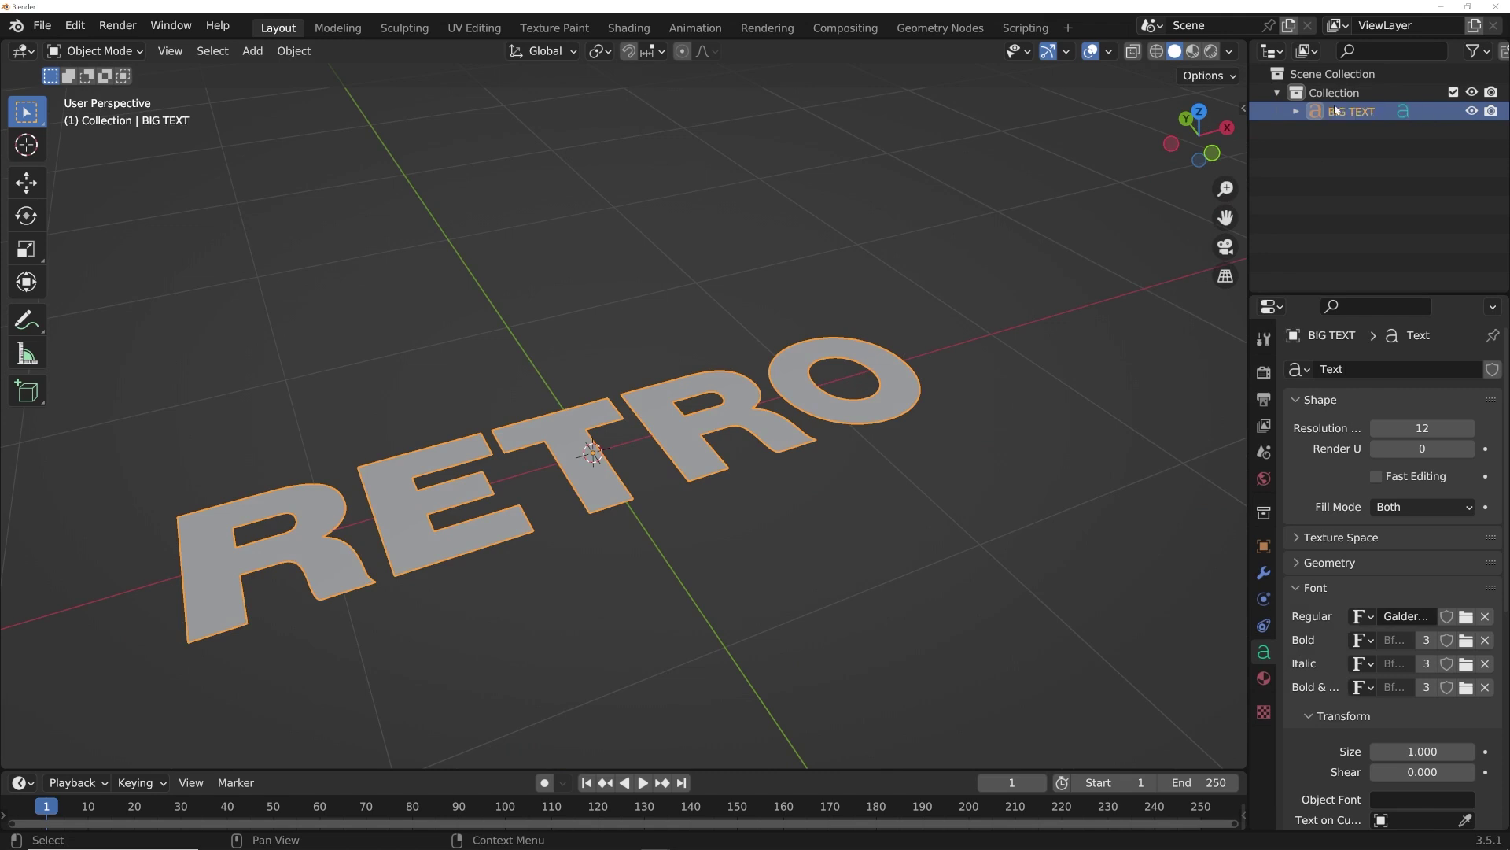
# Duplicate the BIG TEXT object in place and rename the copy WIRE.
pyautogui.moveTo(857, 341); pyautogui.dragTo(840, 350, button='middle')
pyautogui.hotkey('shift', 'd')
pyautogui.rightClick(992, 230)
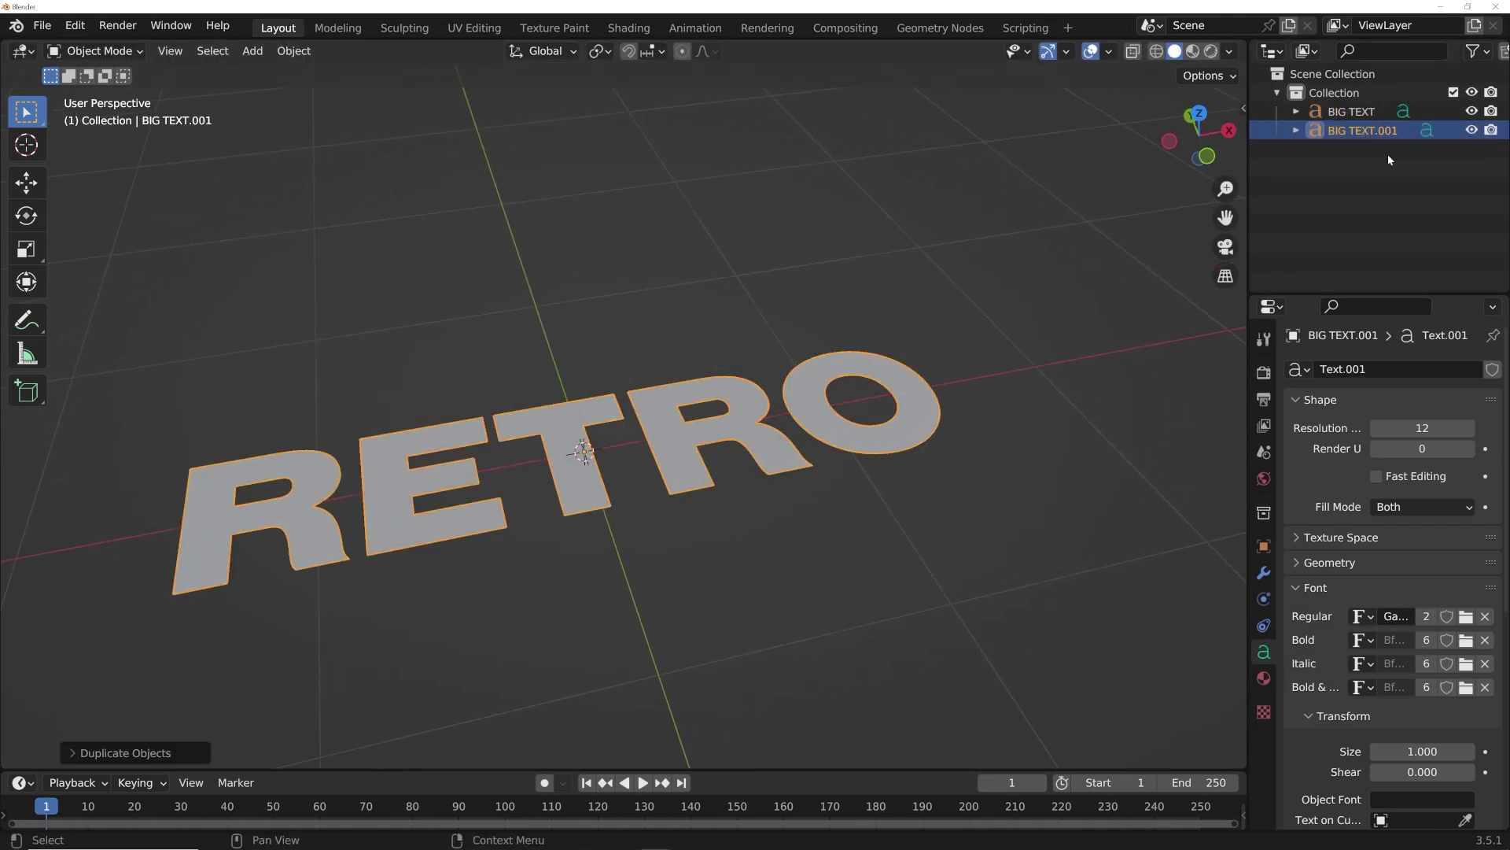
pyautogui.doubleClick(1362, 132)
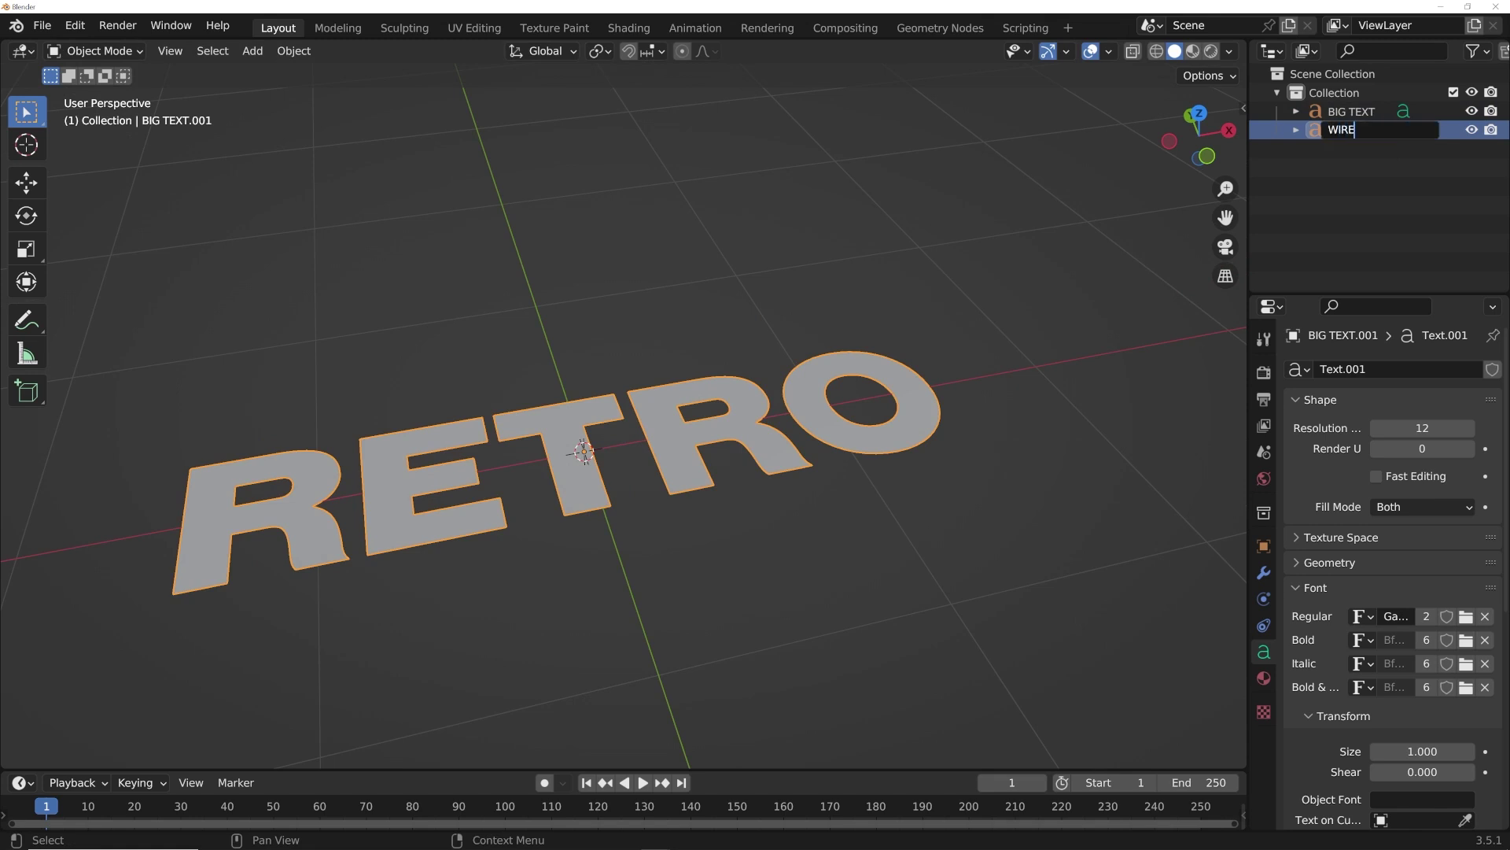
pyautogui.write('WIRE')
pyautogui.press('Return')
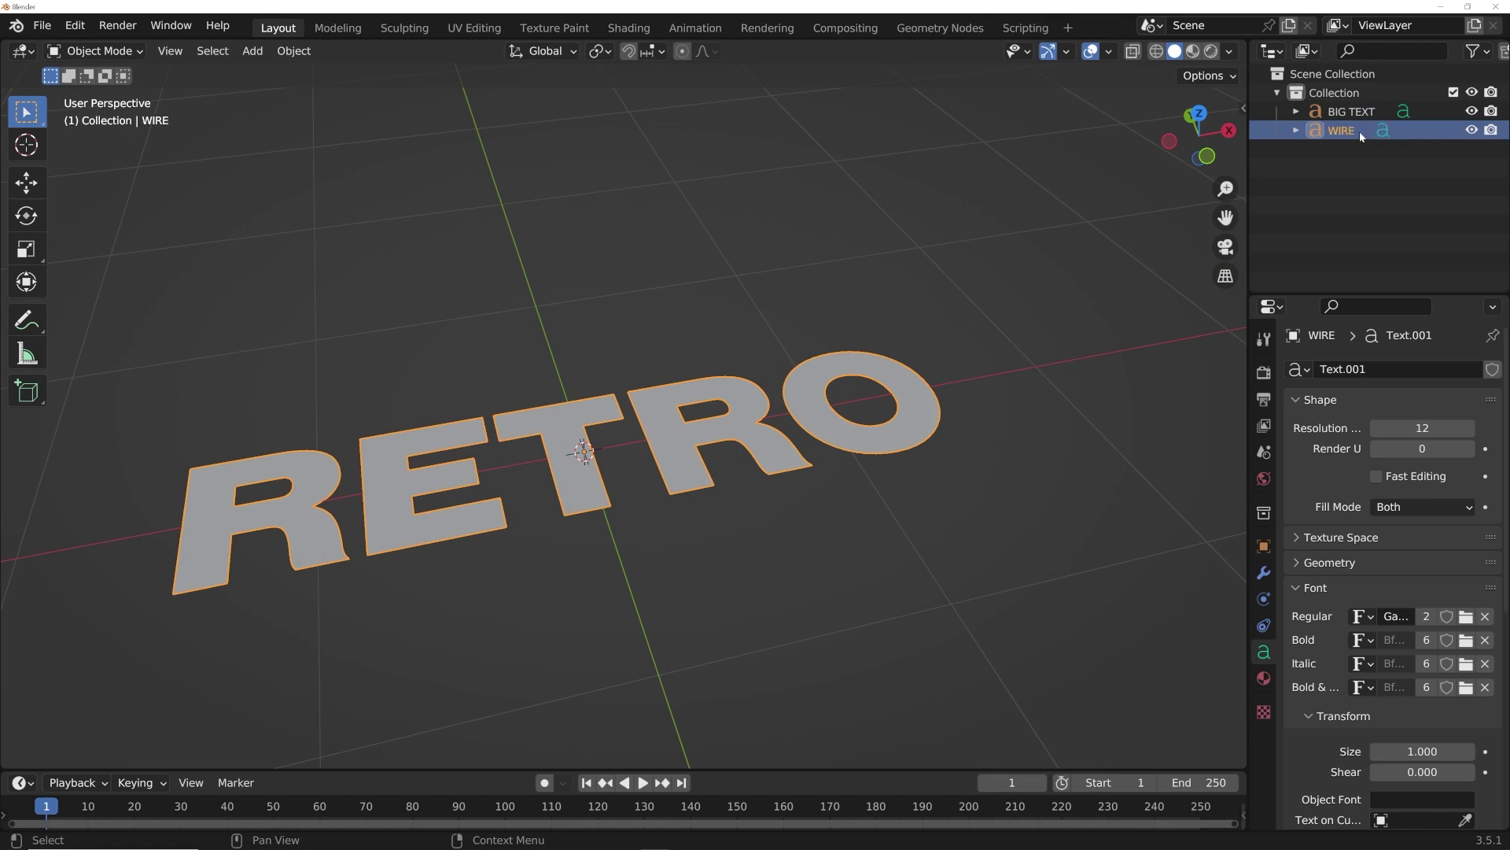
# Hide BIG TEXT in the viewport and set the WIRE text's fill mode to None.
pyautogui.click(1471, 112)
pyautogui.moveTo(748, 370); pyautogui.dragTo(772, 369, button='middle')
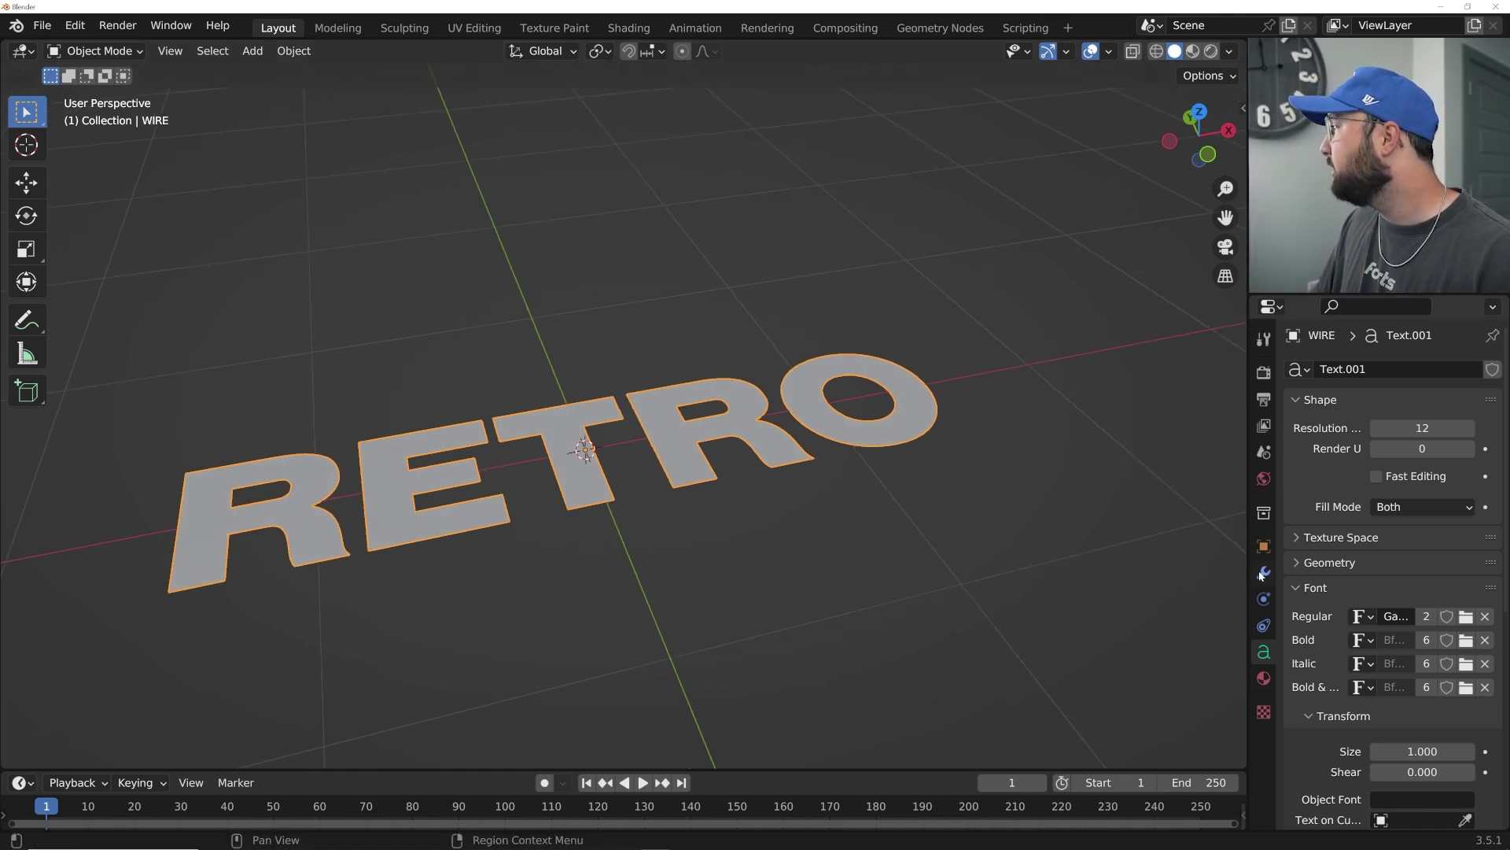
pyautogui.click(1401, 512)
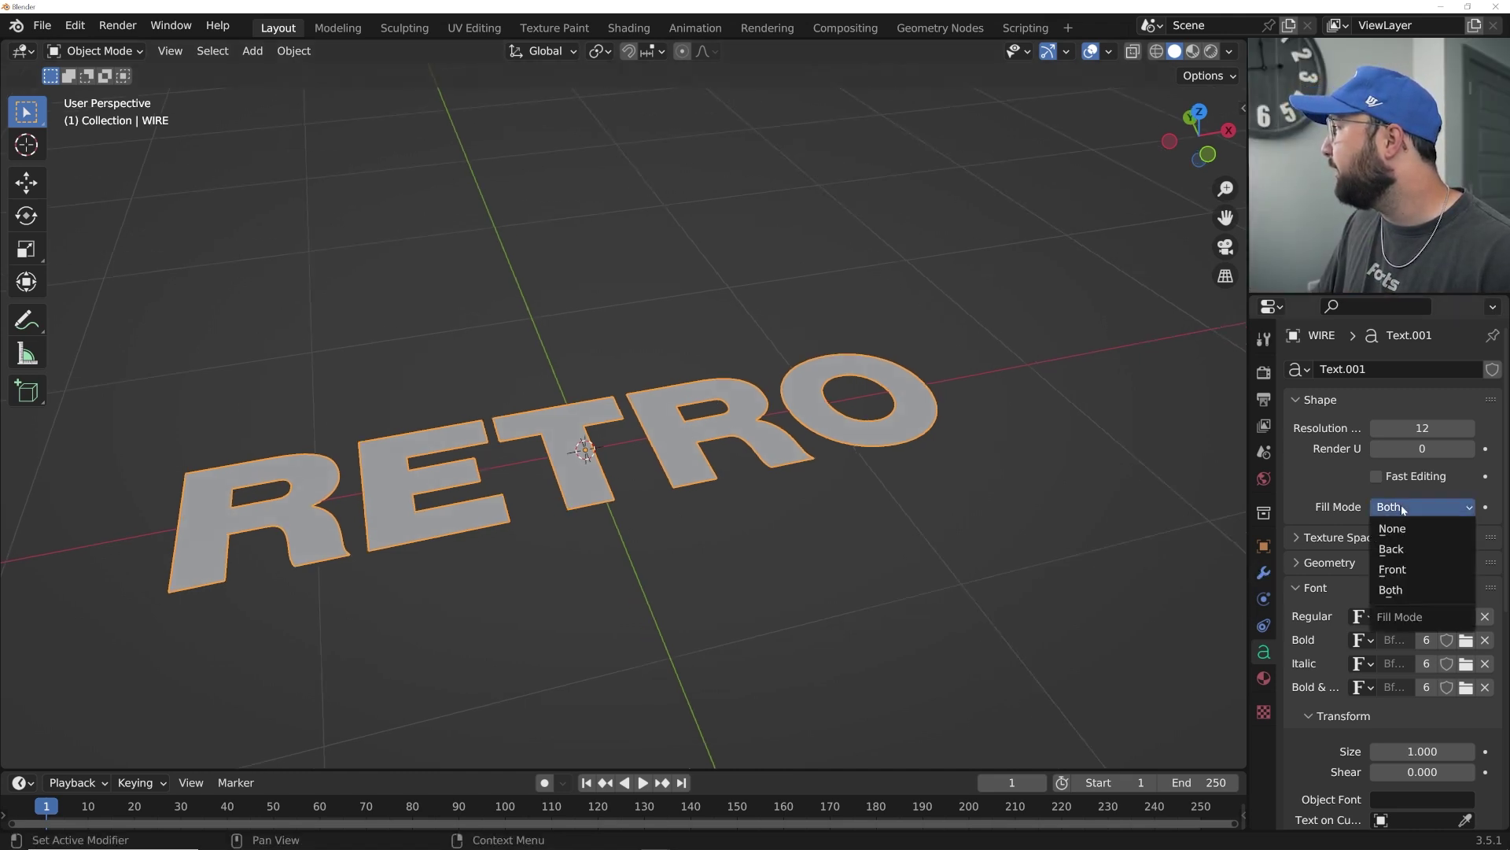
pyautogui.click(1397, 529)
# Give the WIRE text's outline a round bevel with a depth of 0.002 m.
pyautogui.scroll(-4, 1404, 582)
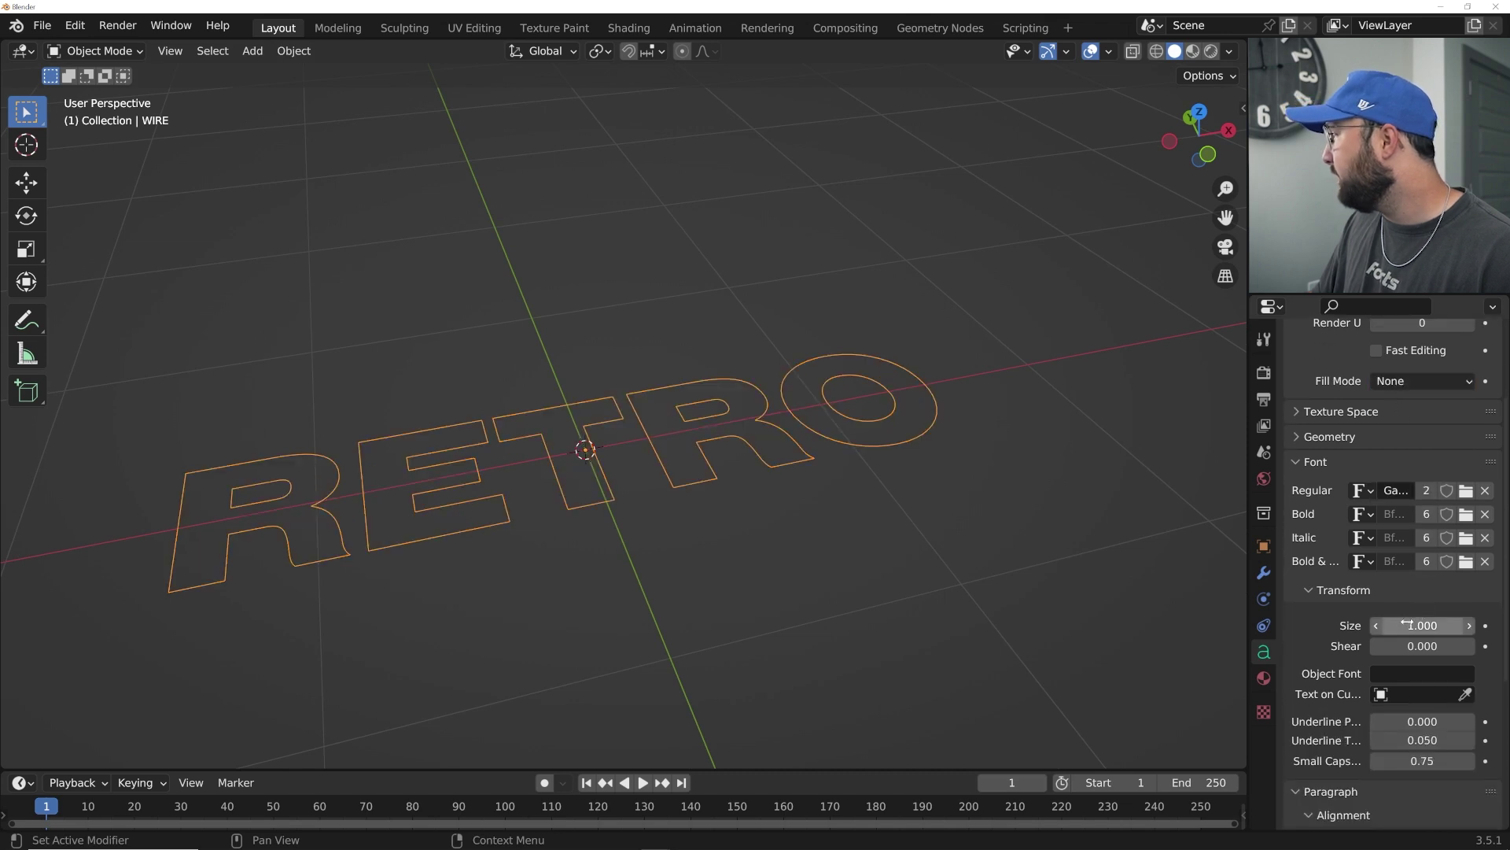
pyautogui.click(1329, 438)
pyautogui.scroll(2, 862, 538)
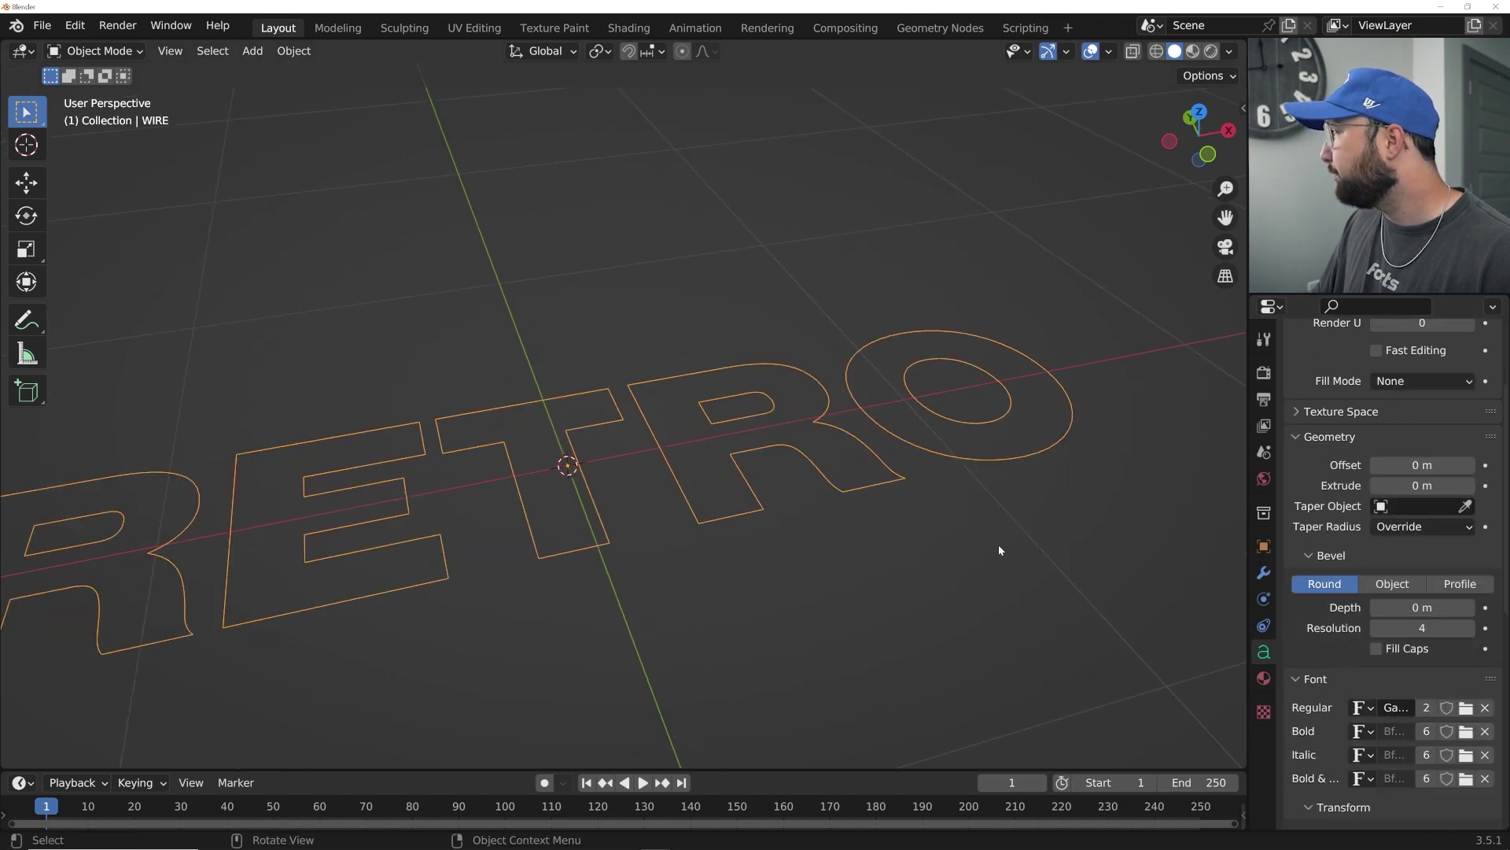
pyautogui.click(1409, 607)
pyautogui.write('.002')
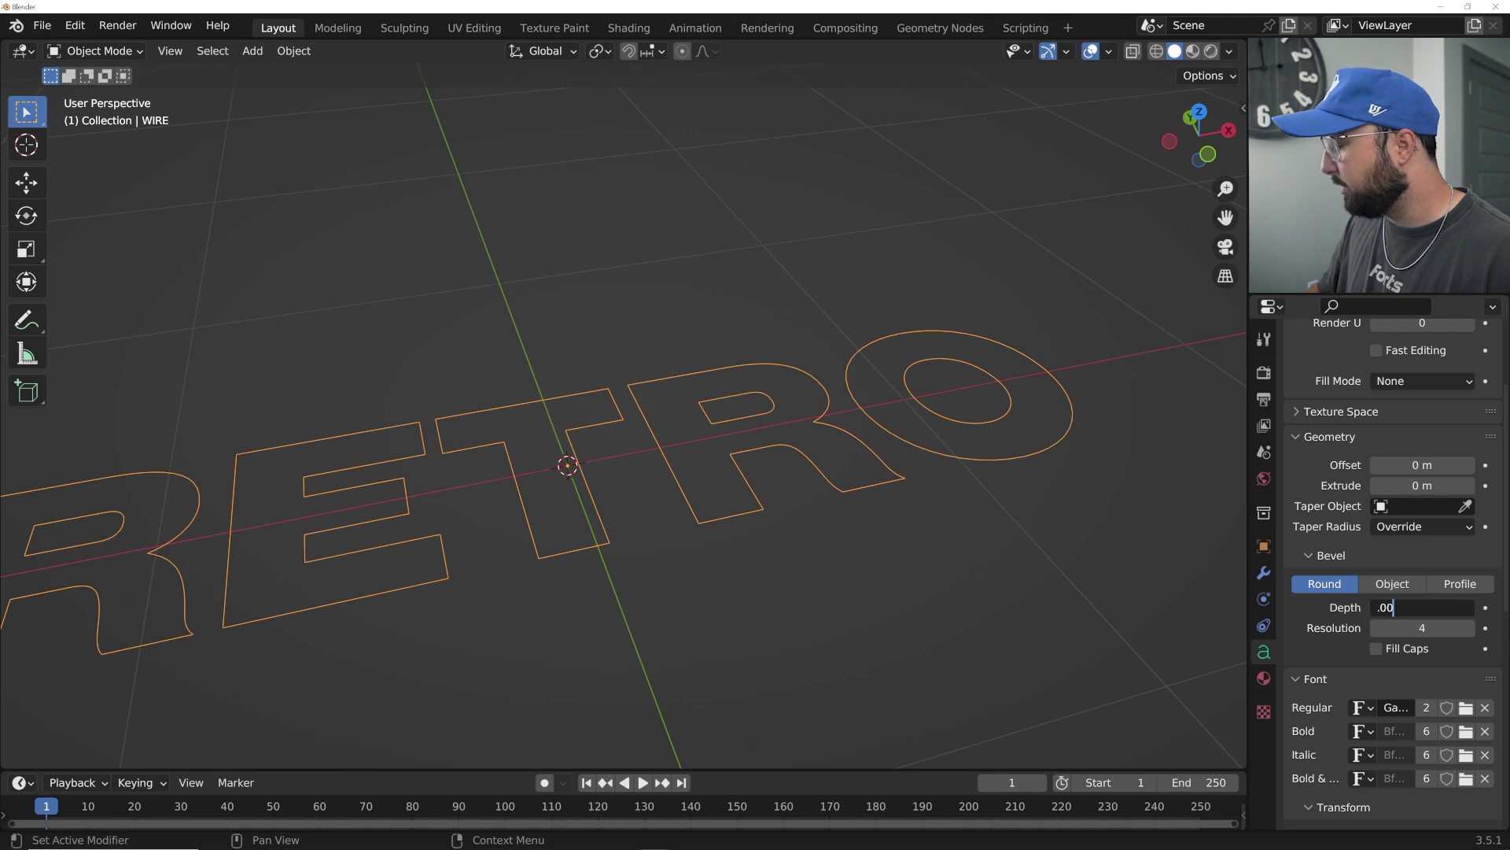
pyautogui.press('Return')
pyautogui.click(795, 557)
pyautogui.scroll(4, 793, 557)
pyautogui.moveTo(764, 555); pyautogui.dragTo(737, 512, button='middle')
pyautogui.scroll(-4, 737, 513)
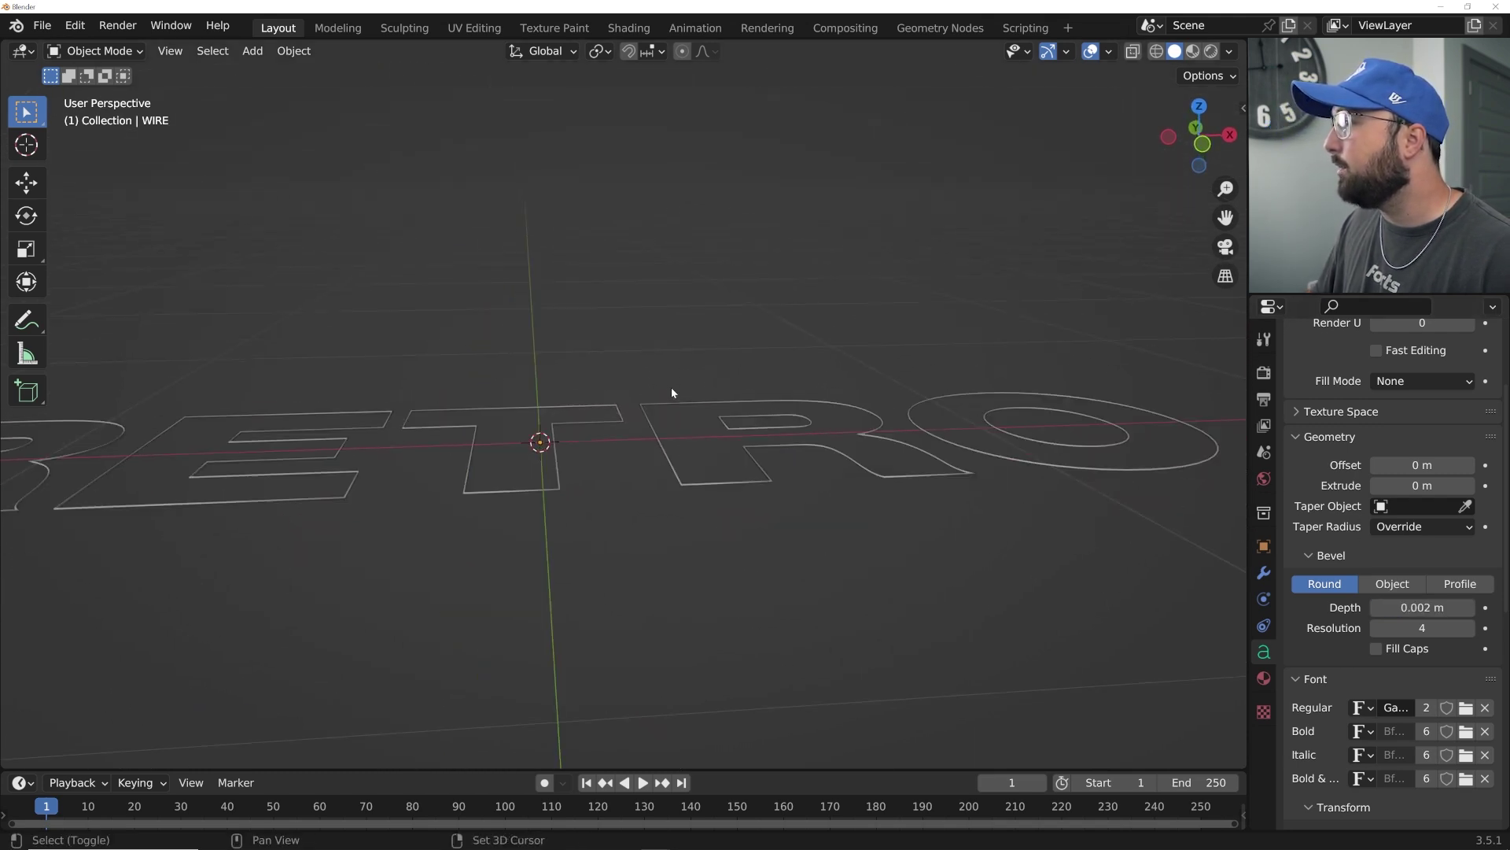
# Add a Plain Axes empty at the world origin.
pyautogui.hotkey('shift', 'a')
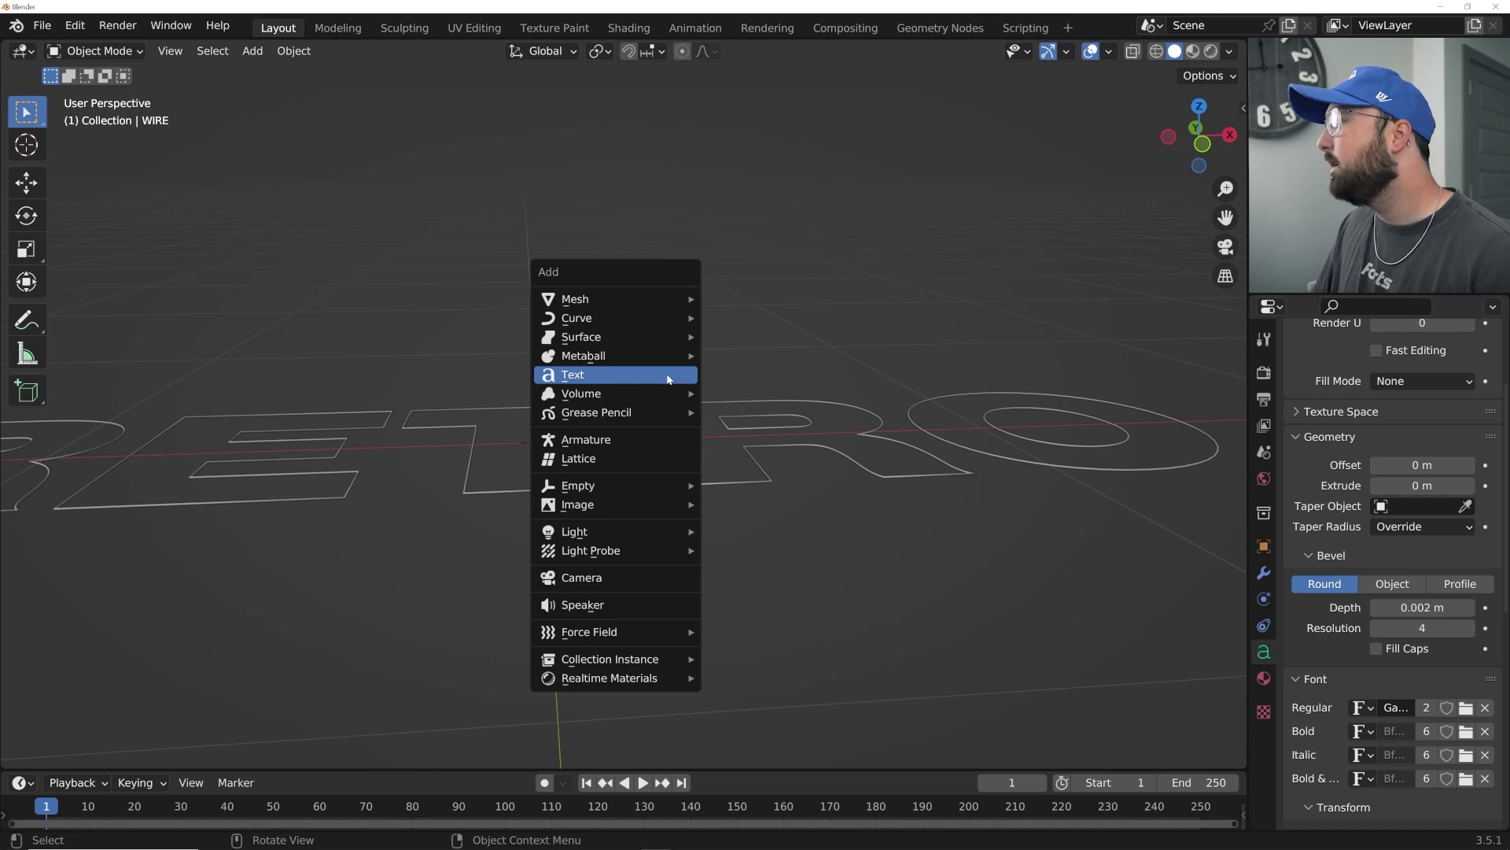
pyautogui.moveTo(618, 481)
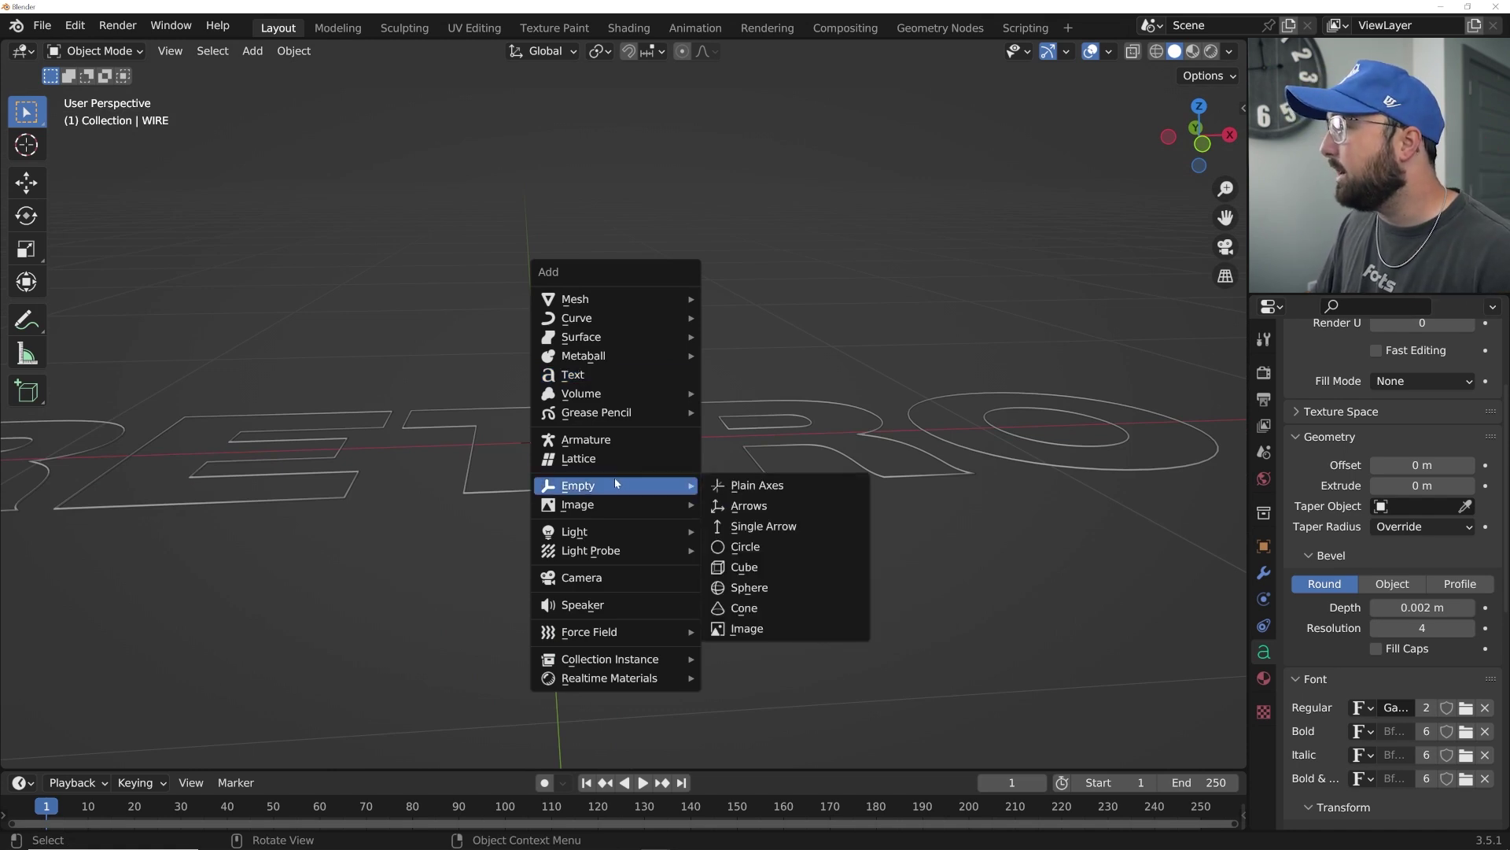
pyautogui.click(782, 488)
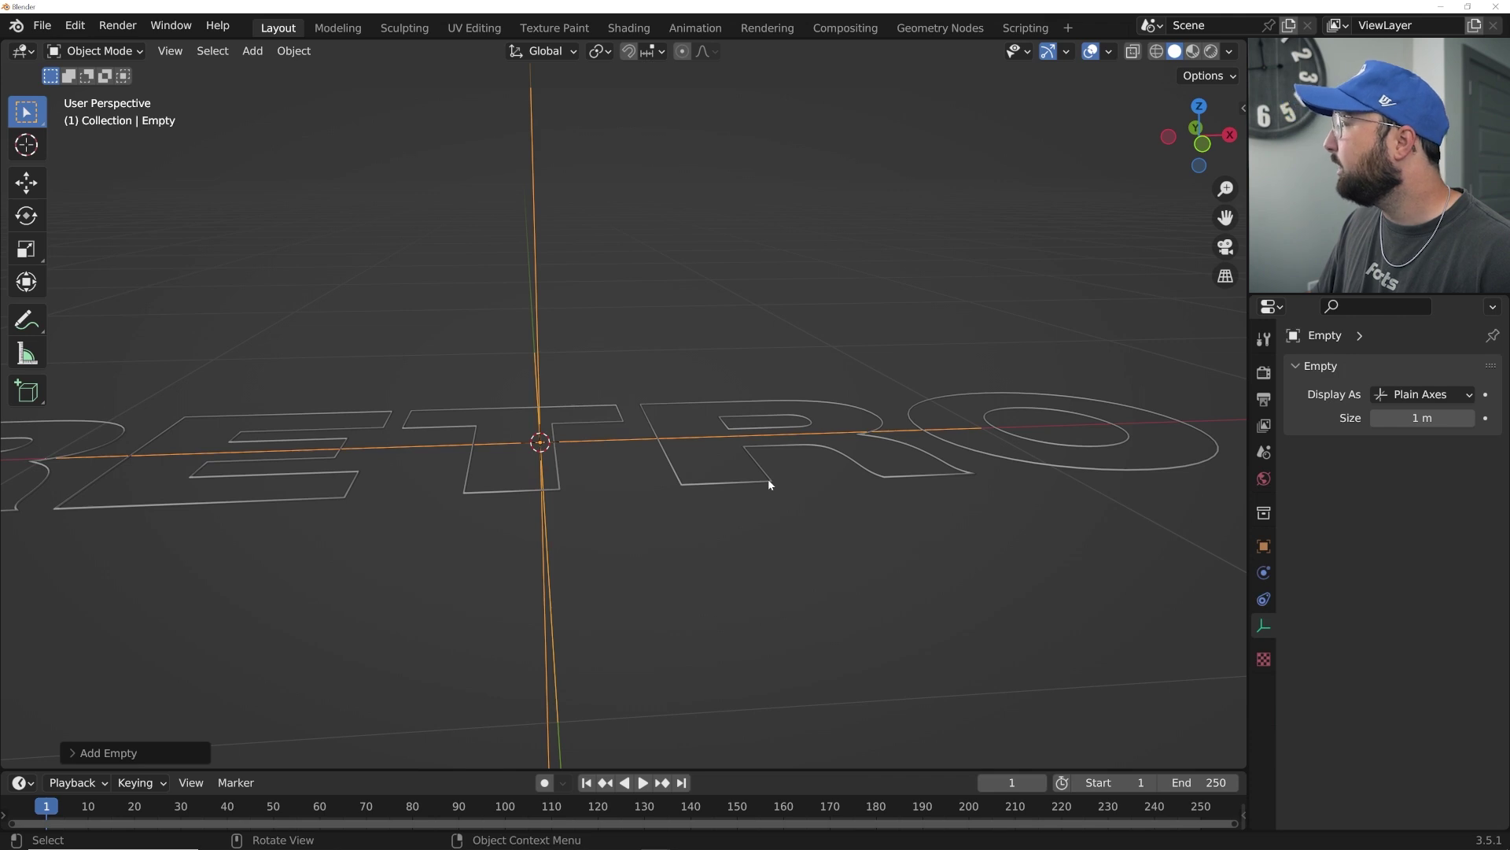
# Add an Array modifier to the WIRE text.
pyautogui.click(769, 483)
pyautogui.click(1264, 575)
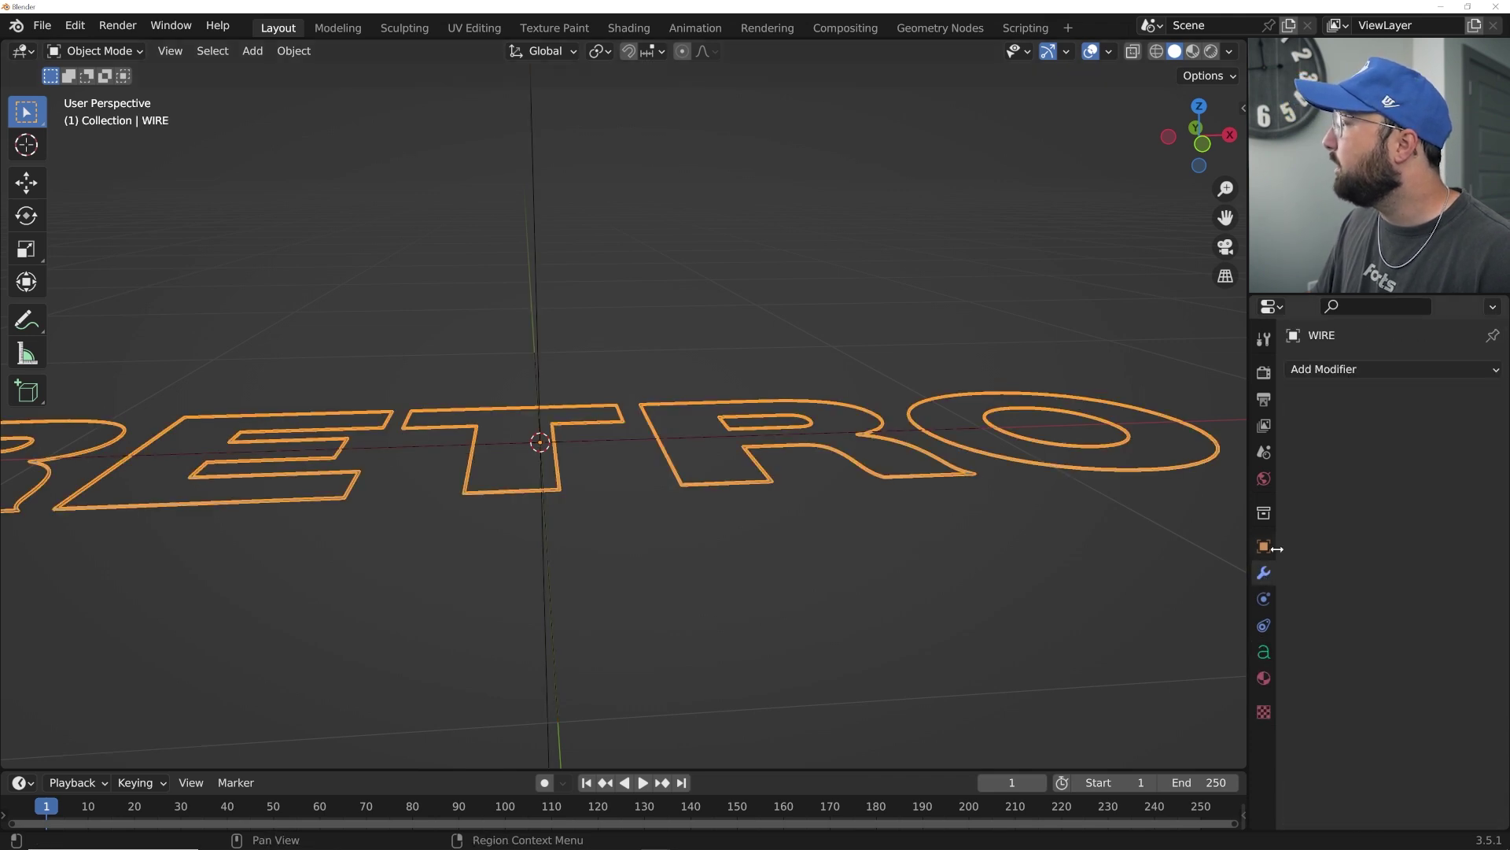
pyautogui.click(1337, 375)
pyautogui.click(1126, 419)
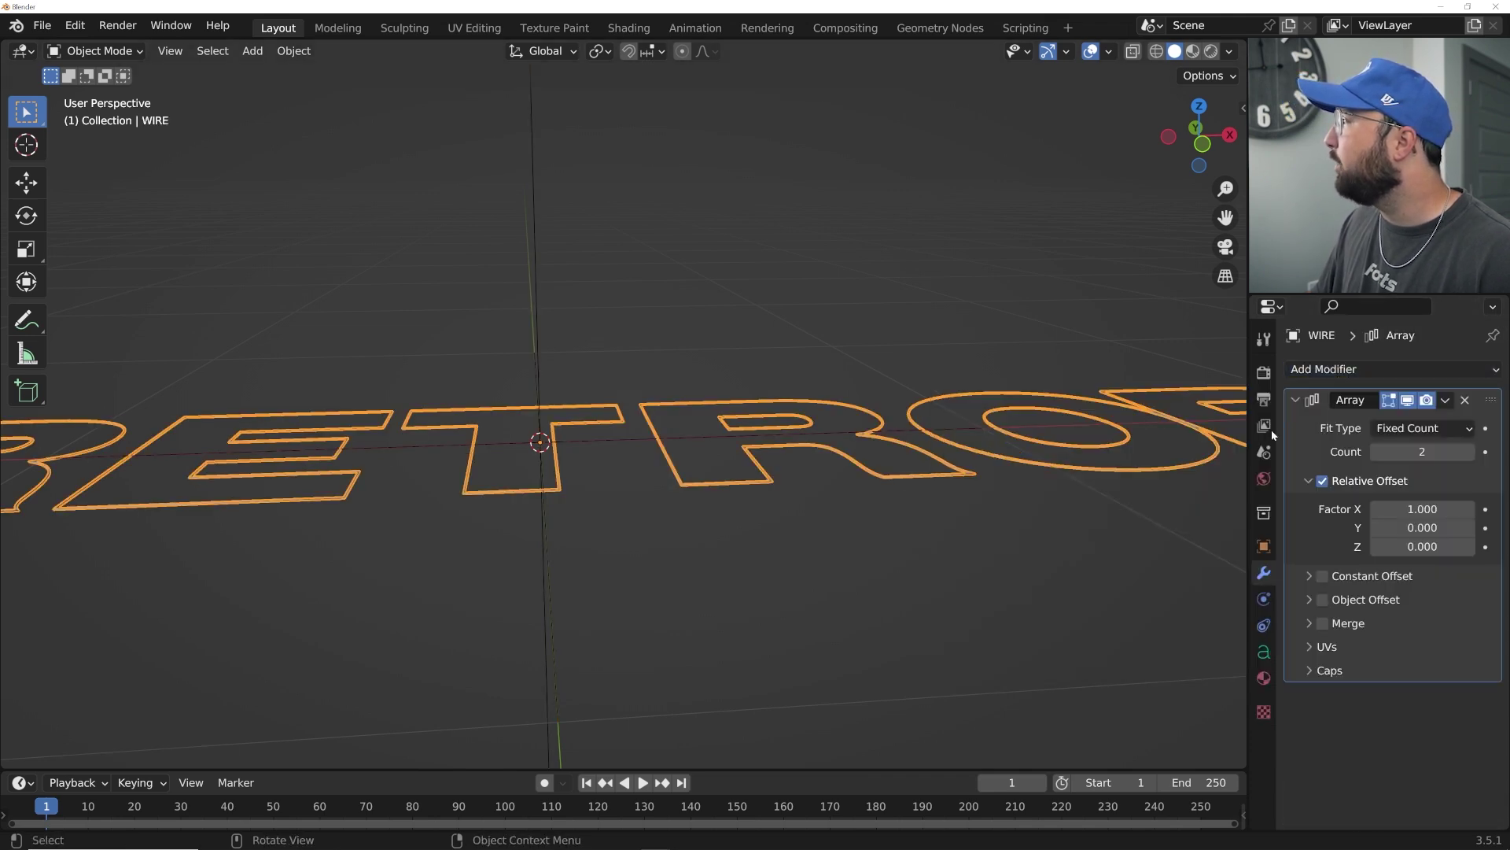
# Turn off the array's Relative Offset and enable Object Offset with the Empty as its object.
pyautogui.click(1323, 480)
pyautogui.click(1377, 481)
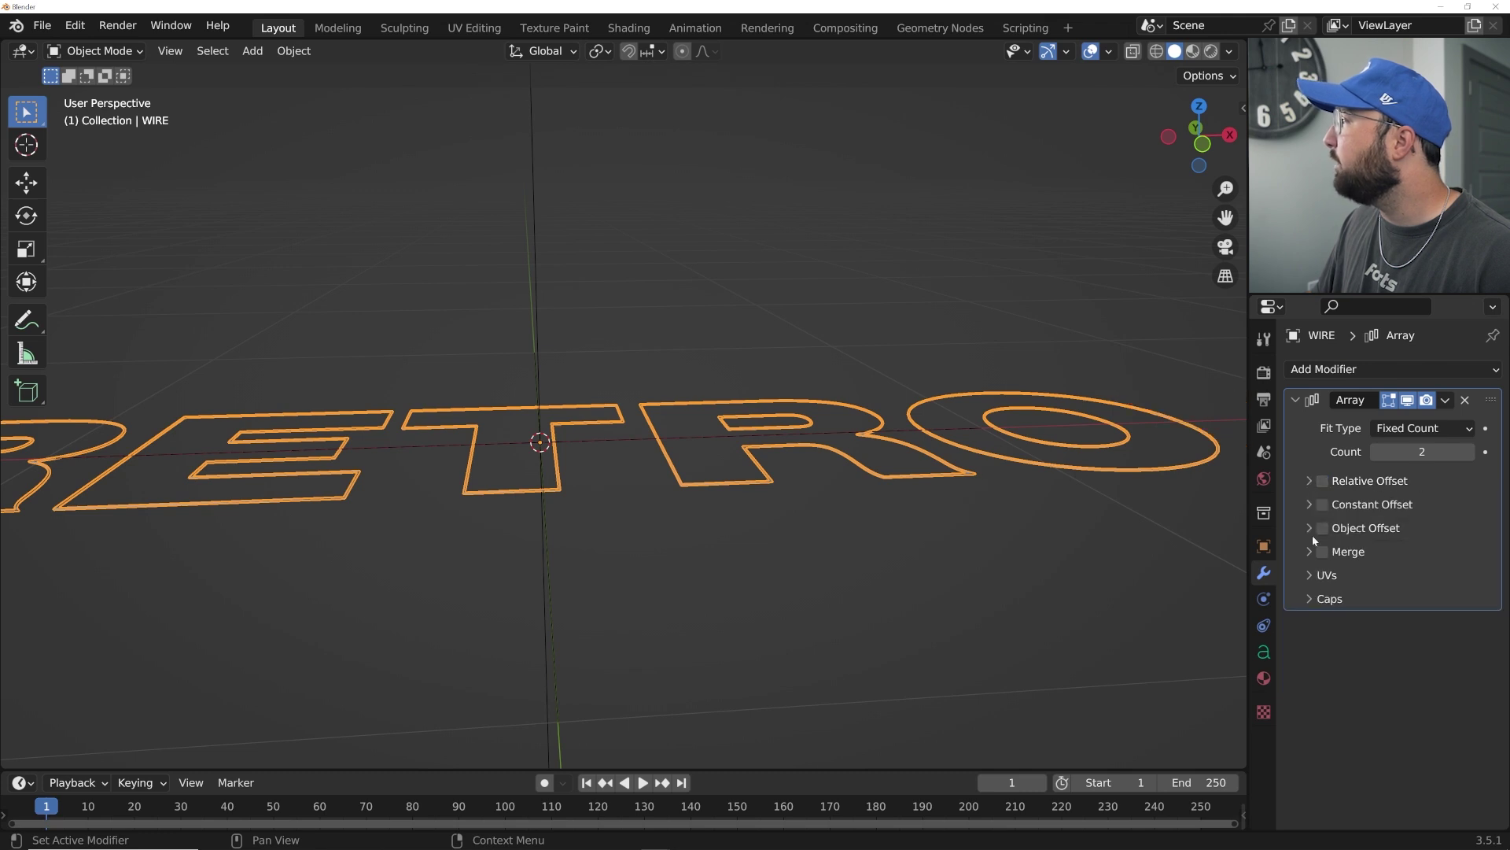
pyautogui.click(1309, 531)
pyautogui.click(1412, 556)
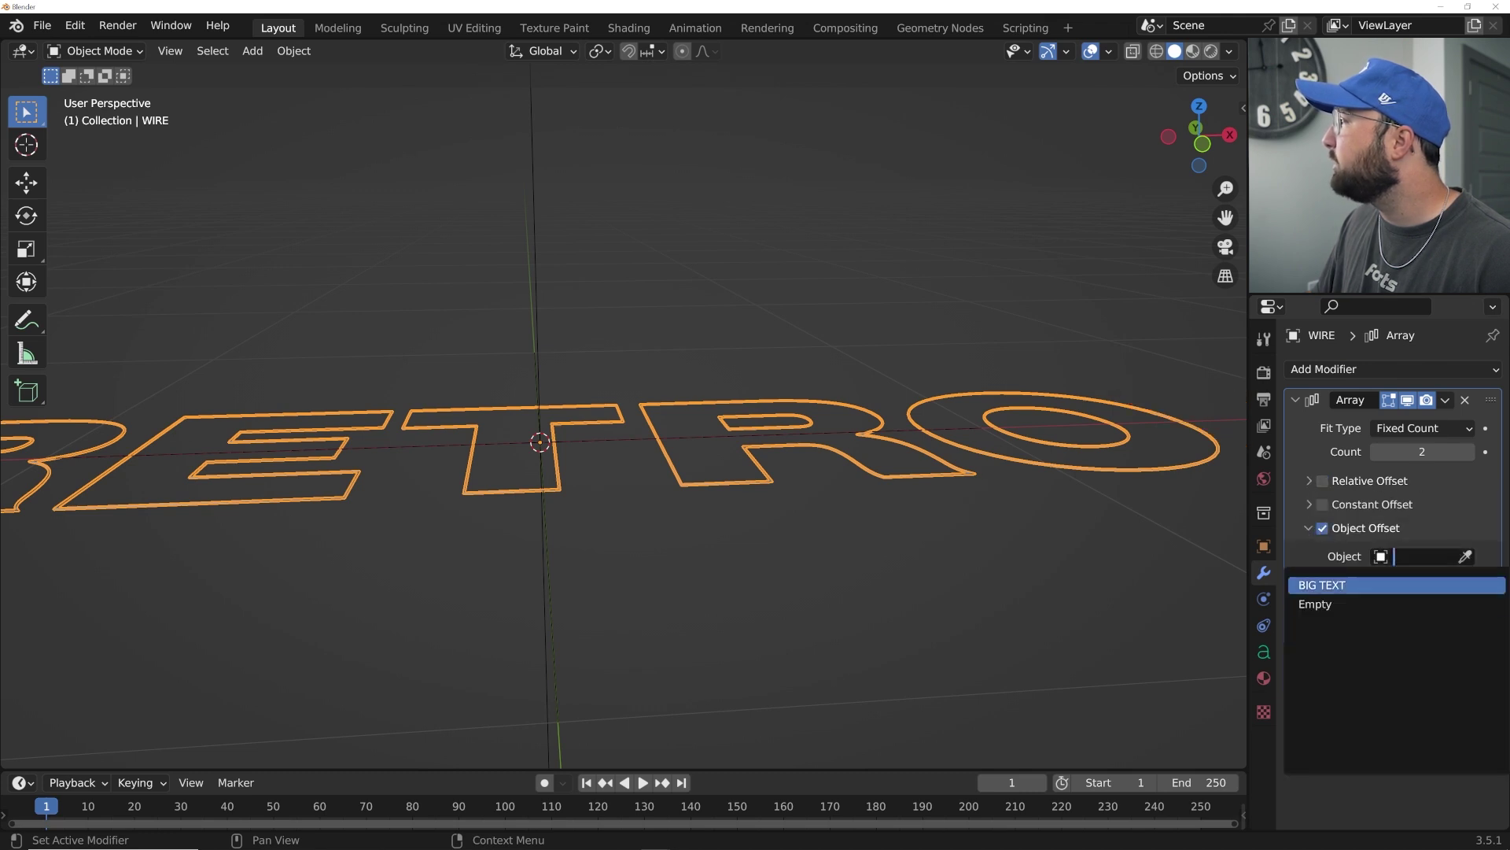
pyautogui.click(1337, 606)
# Move the Empty slightly down along the Z axis to space the array copies below the original outline.
pyautogui.click(544, 346)
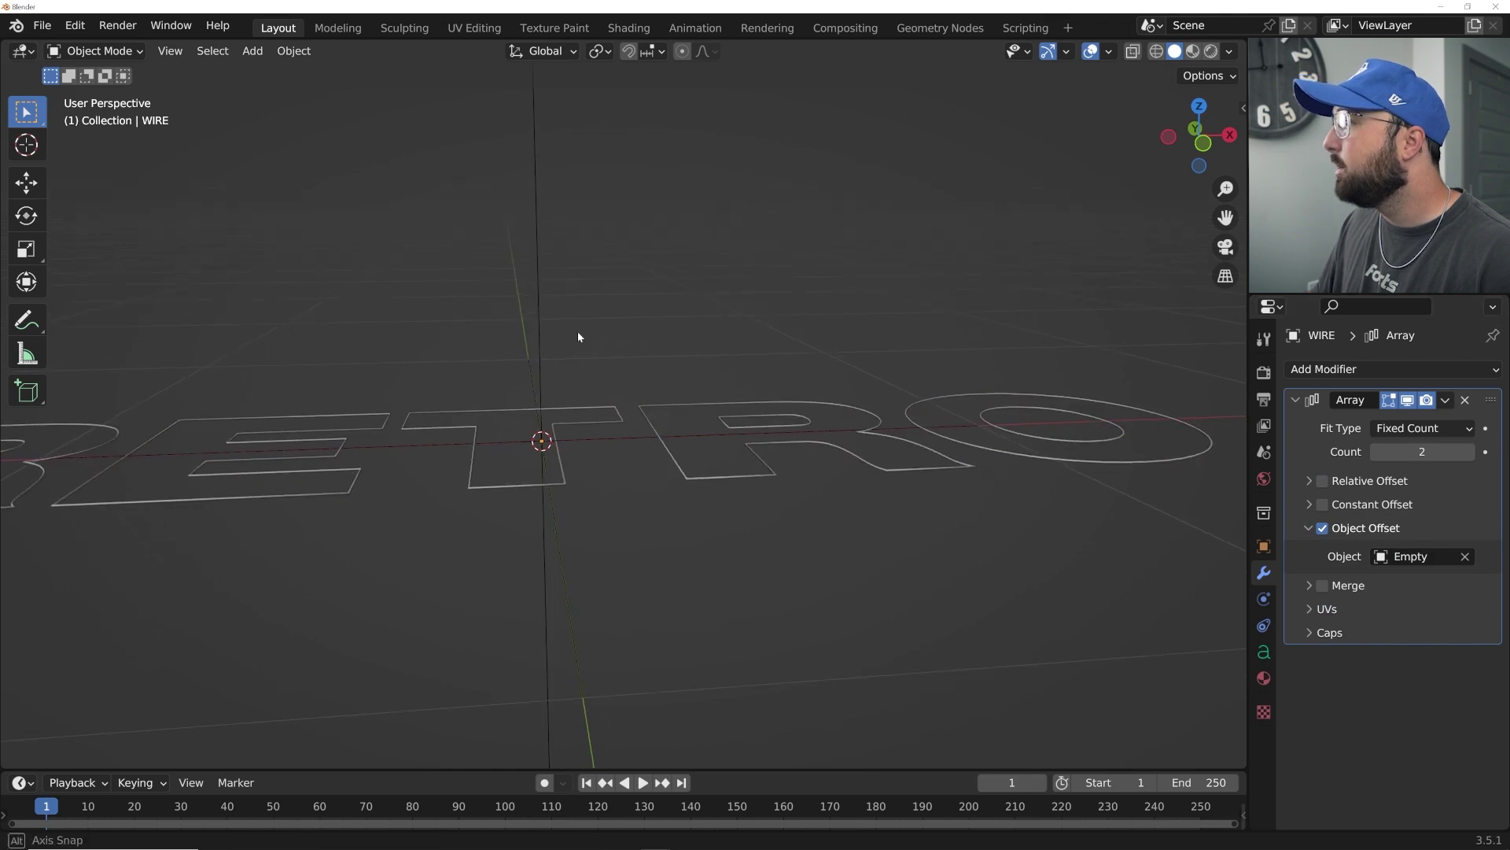
pyautogui.click(536, 321)
pyautogui.click(26, 183)
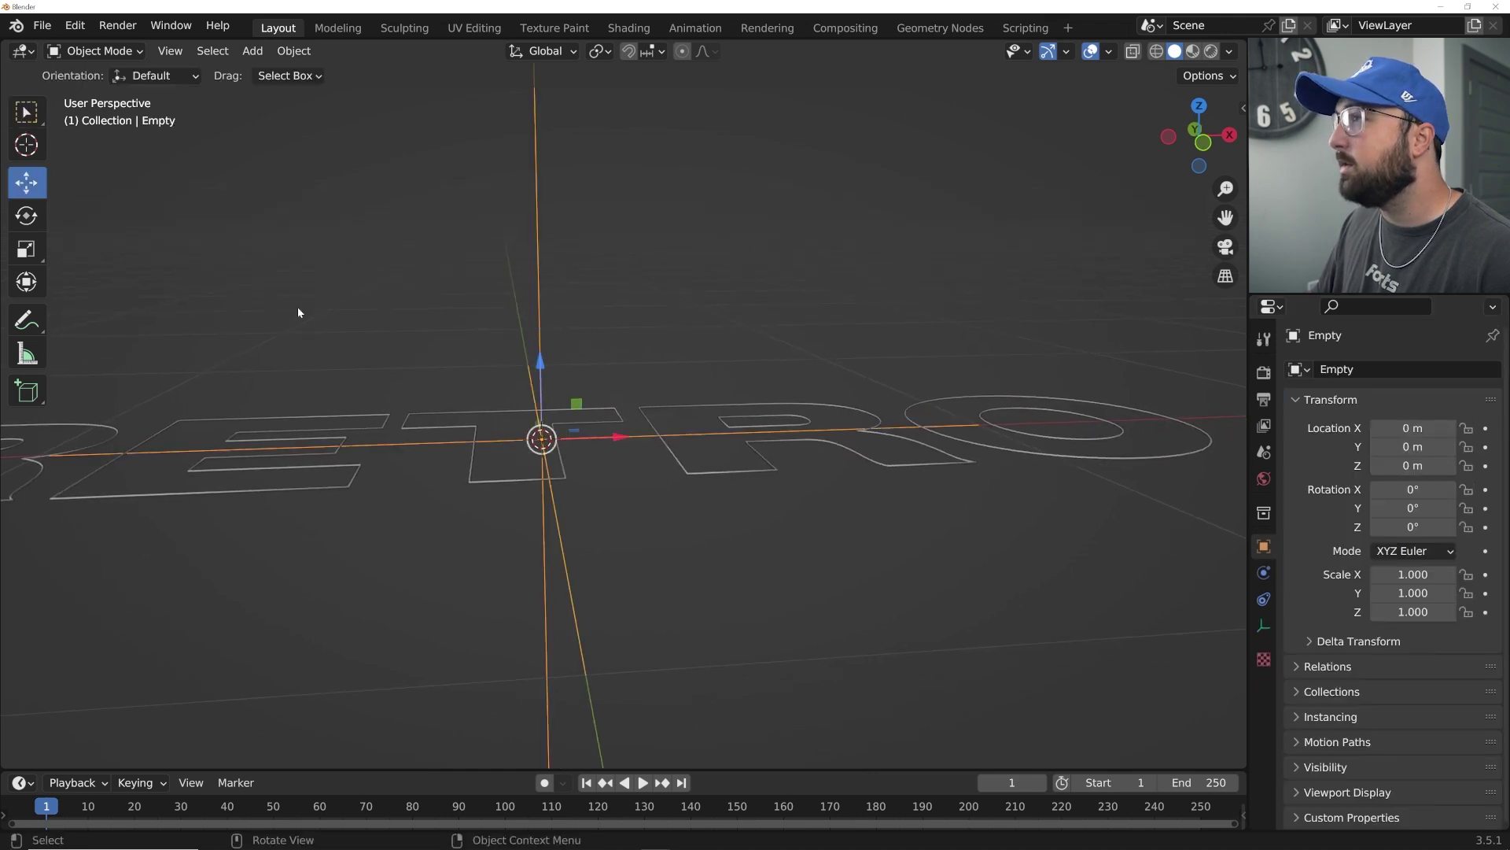
pyautogui.moveTo(540, 366); pyautogui.dragTo(561, 382)
# Set the WIRE array's count to 20 and show the hidden BIG TEXT object again.
pyautogui.click(696, 484)
pyautogui.click(1421, 452)
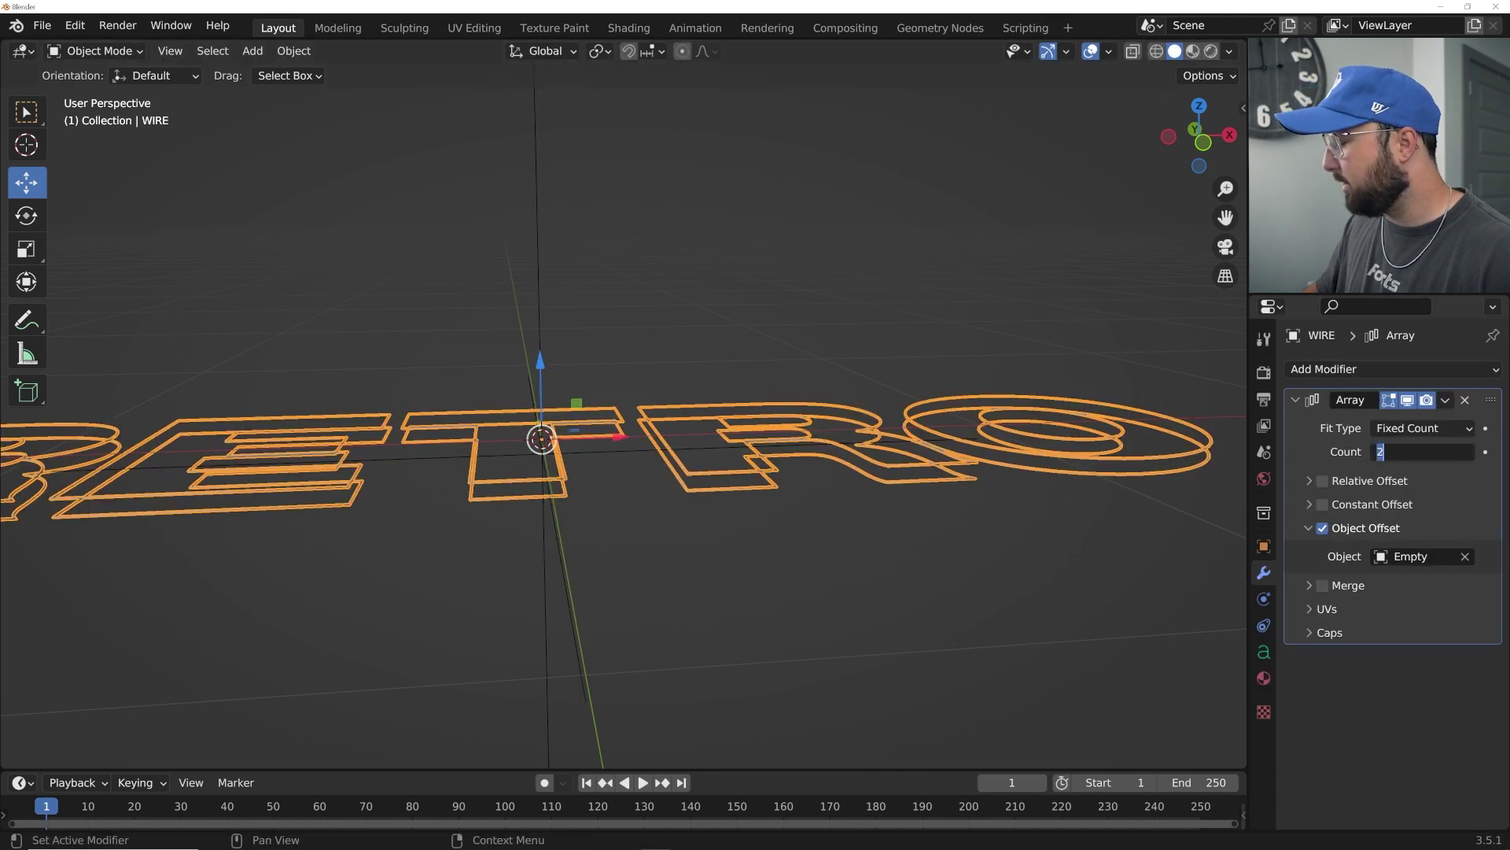
pyautogui.write('20')
pyautogui.press('Return')
pyautogui.click(678, 300)
pyautogui.moveTo(680, 304); pyautogui.dragTo(700, 417, button='middle')
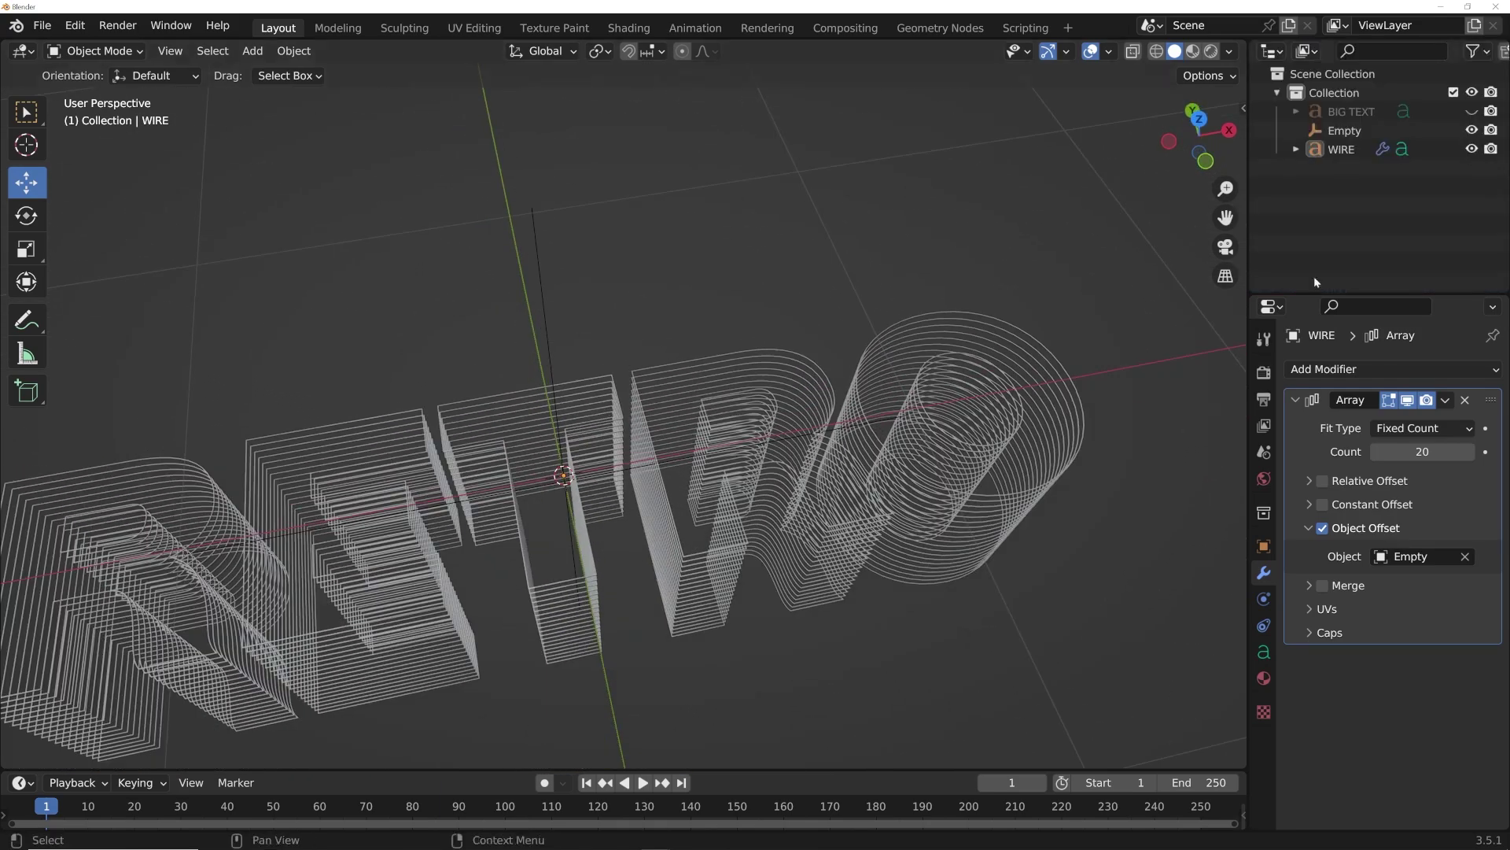
pyautogui.click(1472, 112)
pyautogui.moveTo(684, 307); pyautogui.dragTo(747, 339, button='middle')
# Switch the render engine to Eevee with Ambient Occlusion, Bloom, Screen Space Reflections and Motion Blur enabled.
pyautogui.click(1263, 373)
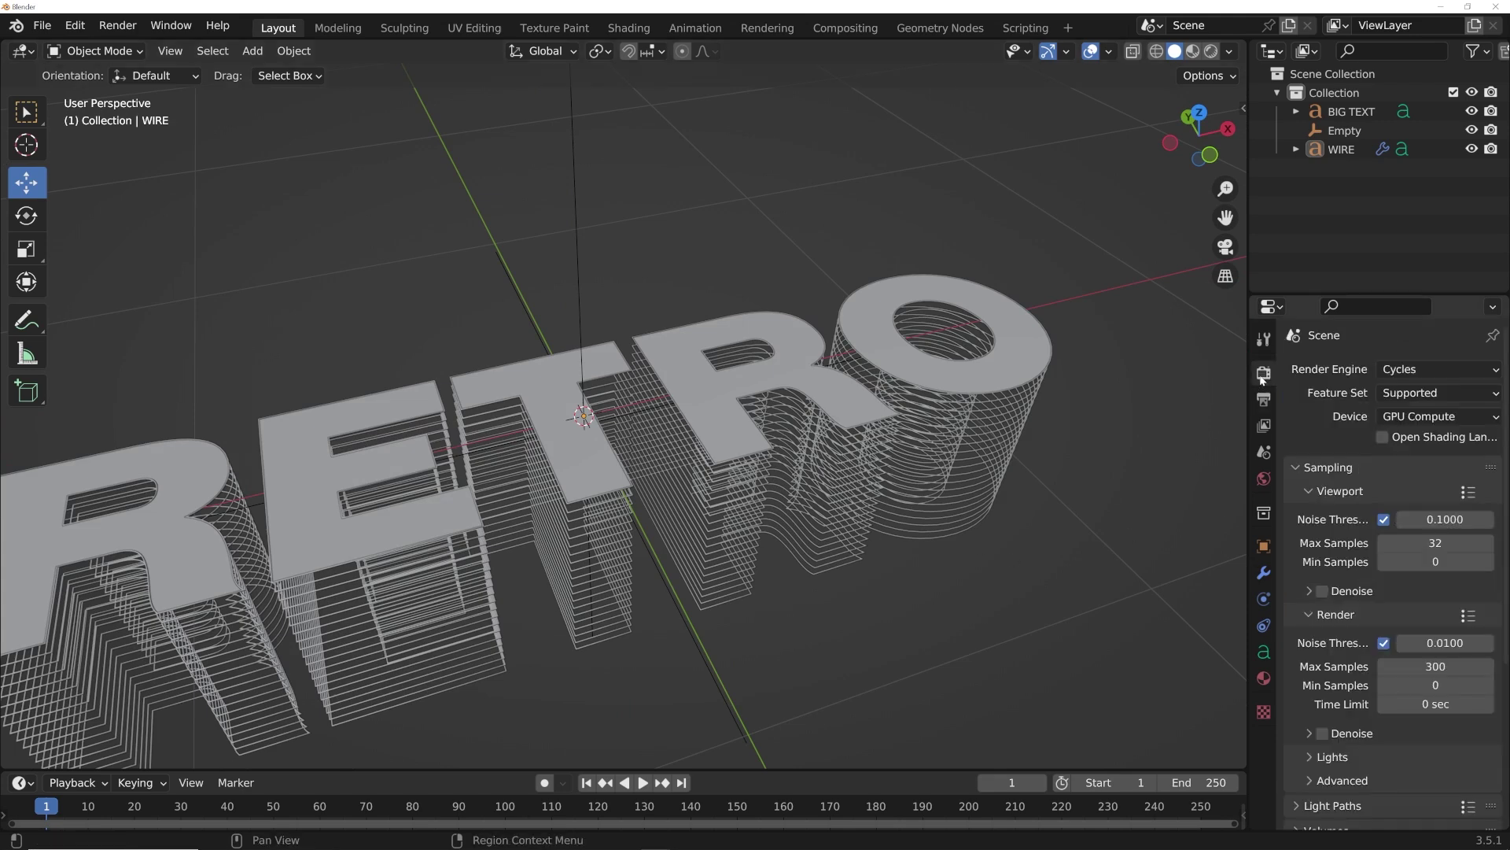
pyautogui.click(1420, 369)
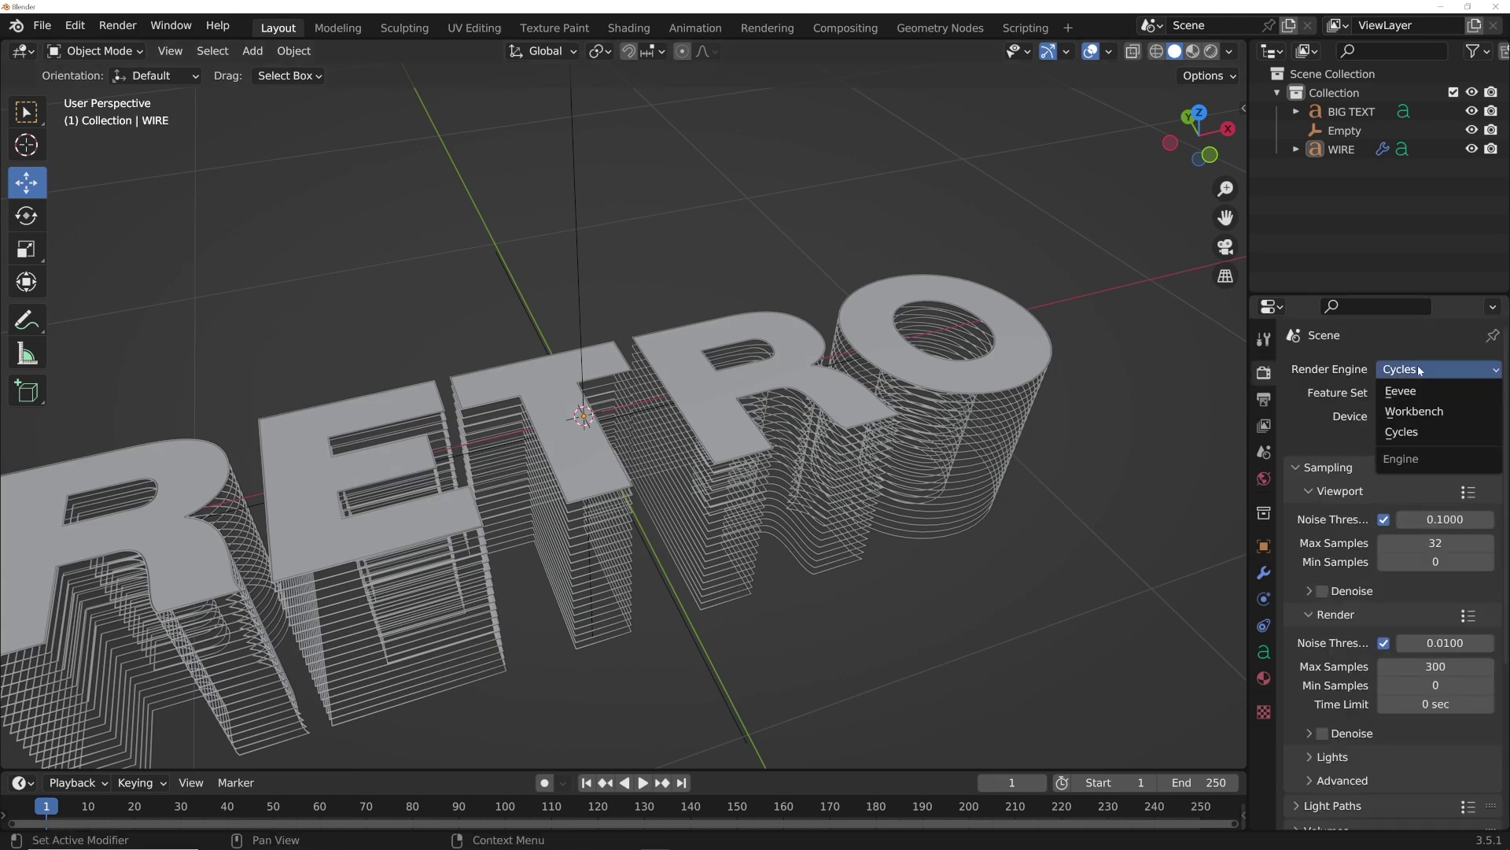
pyautogui.click(1414, 392)
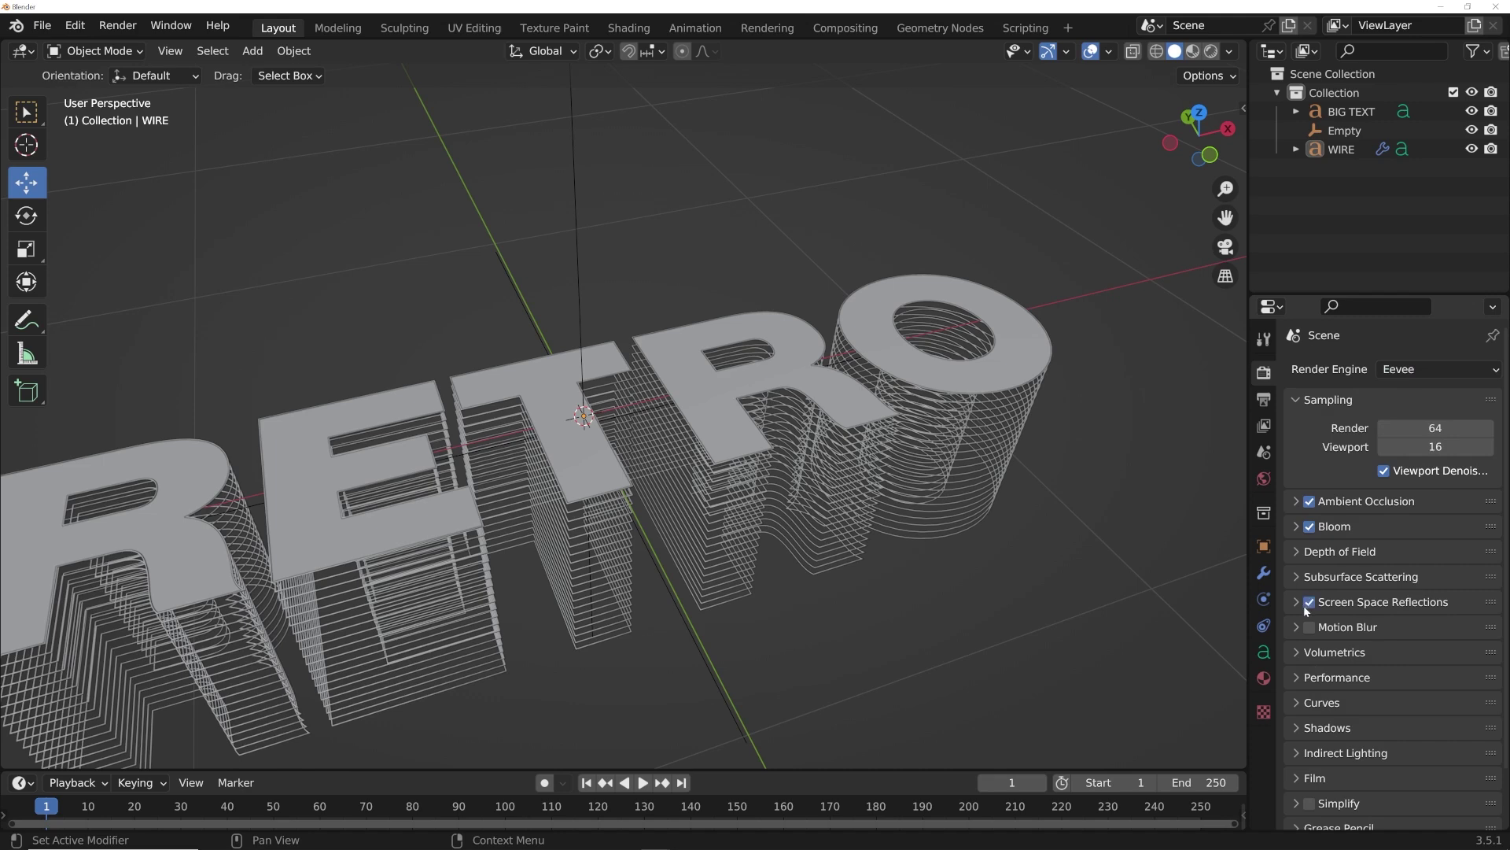
# Check the default F-curve interpolation in the animation preferences and close the preferences window.
pyautogui.click(75, 26)
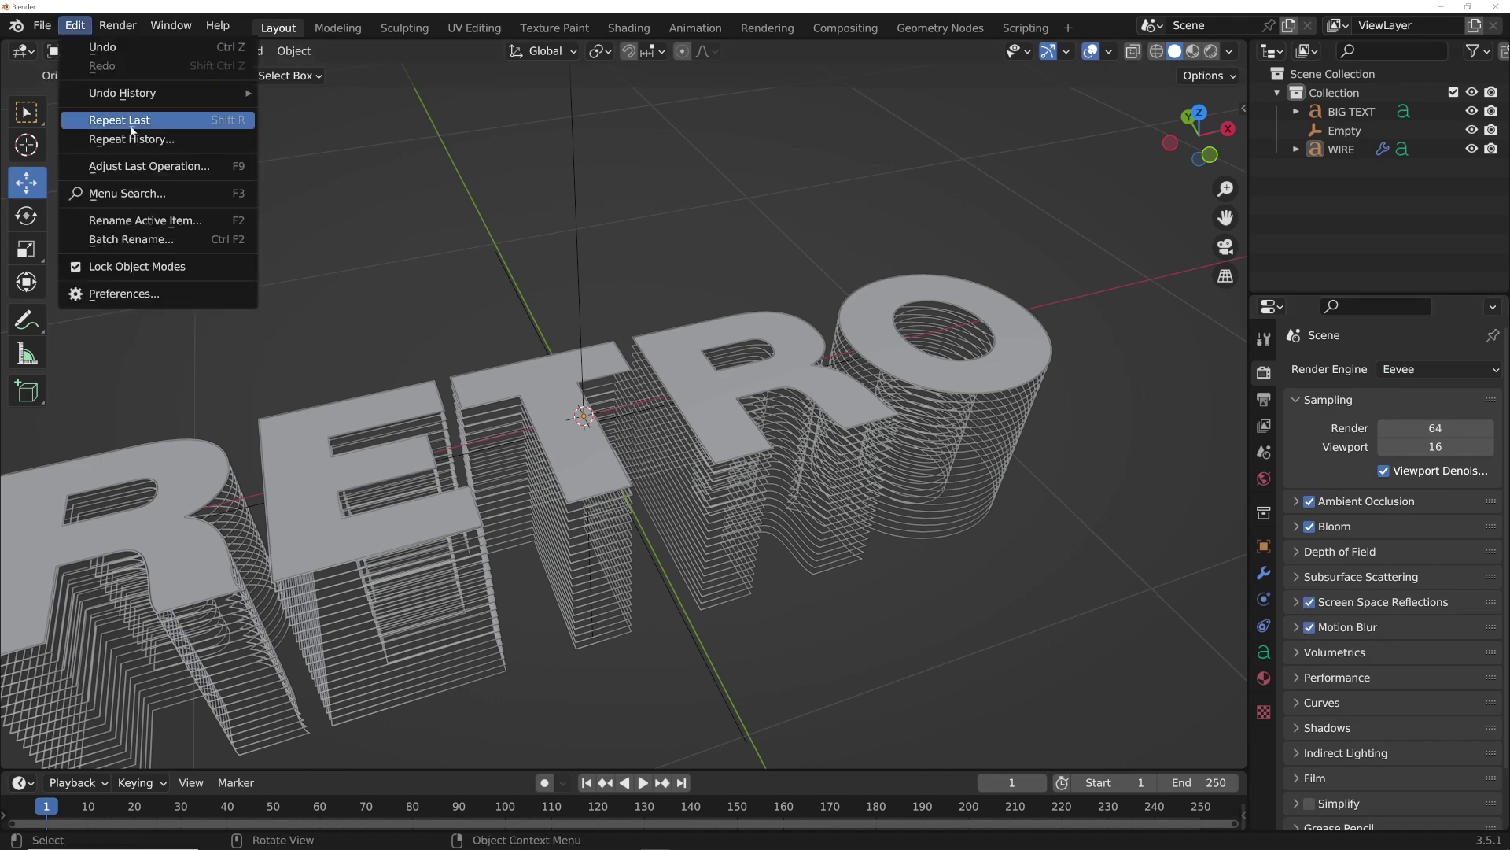
pyautogui.click(125, 295)
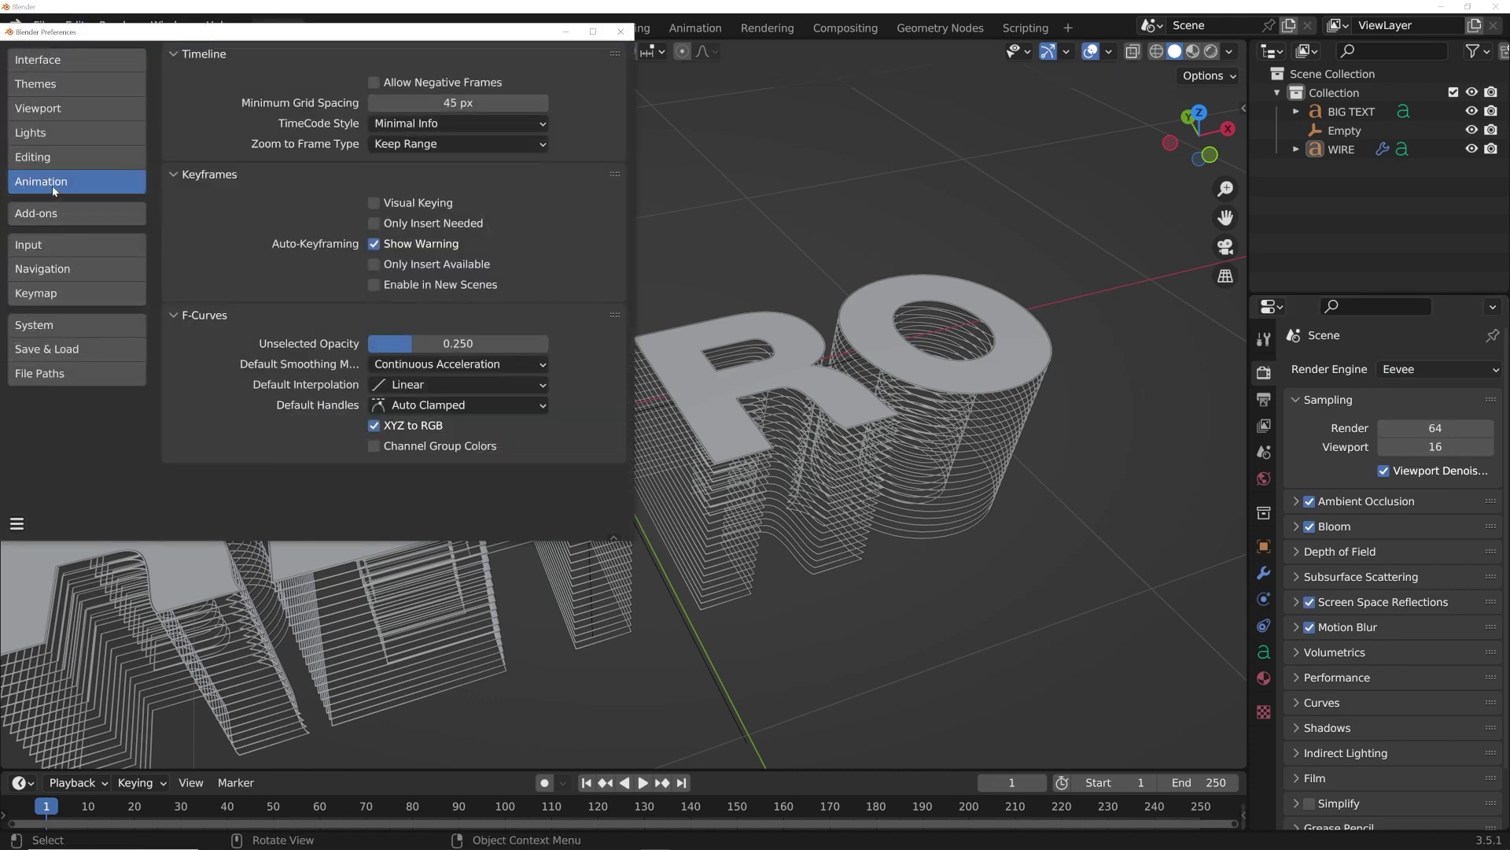
pyautogui.click(389, 386)
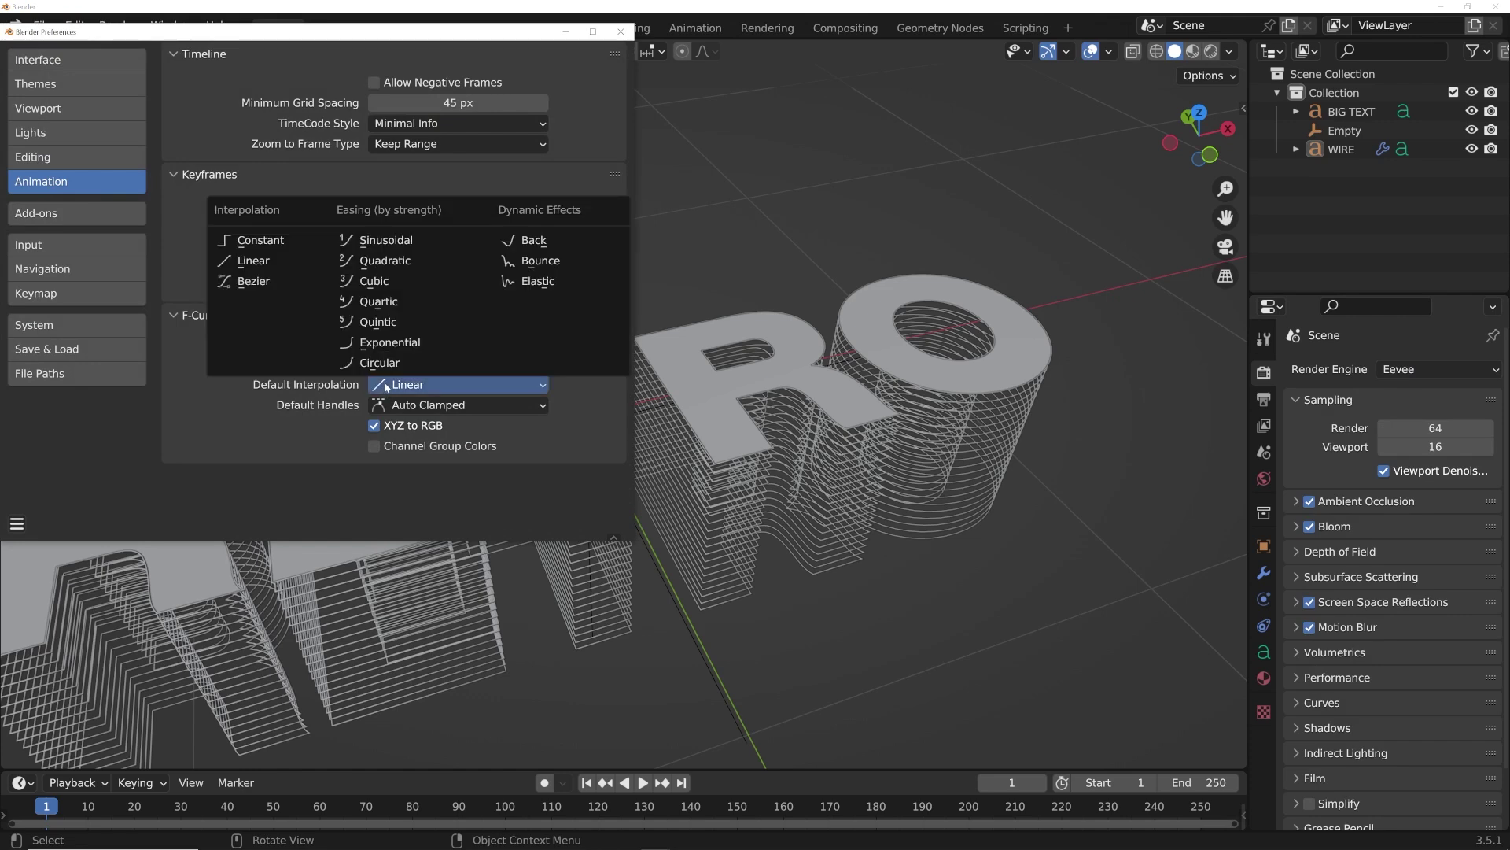
pyautogui.click(384, 383)
pyautogui.click(619, 33)
# Select BIG TEXT, switch to the Shading workspace and merge the image editor area into the shader editor.
pyautogui.click(802, 323)
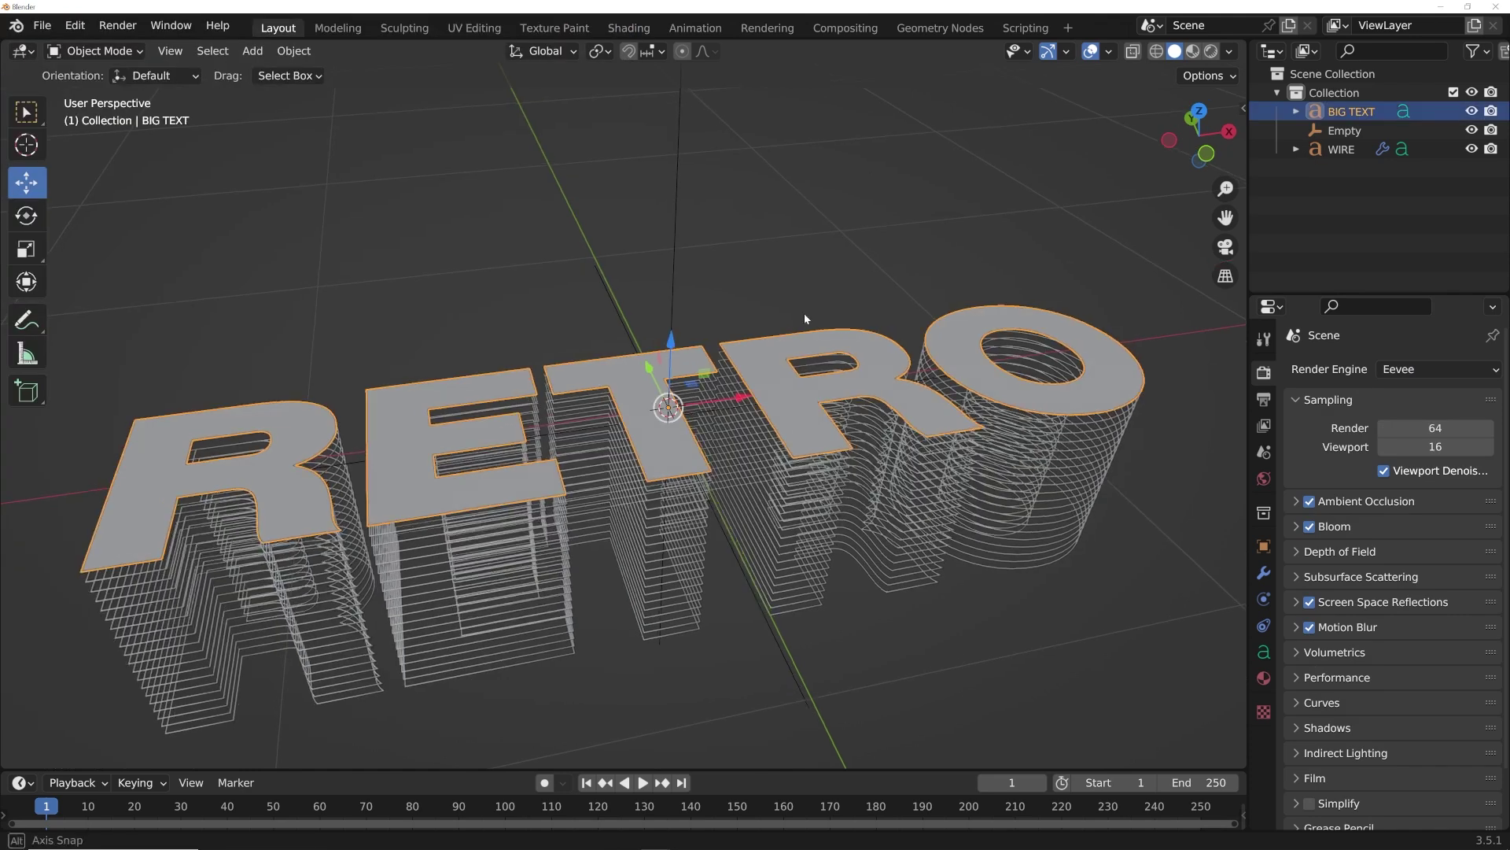
pyautogui.click(628, 28)
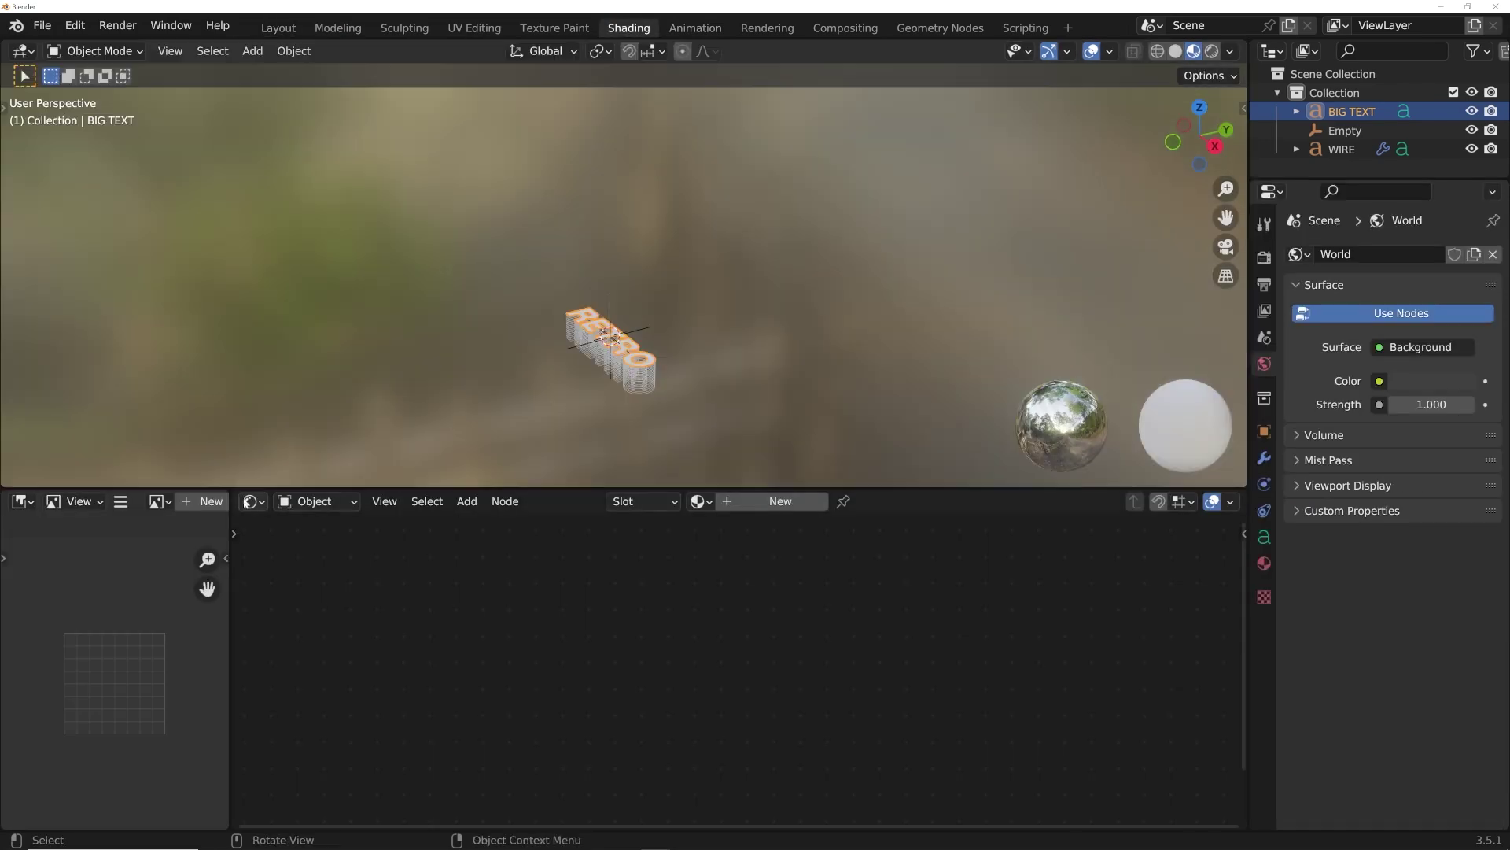
pyautogui.moveTo(234, 496); pyautogui.dragTo(196, 500)
pyautogui.moveTo(416, 397); pyautogui.dragTo(593, 178, button='middle')
pyautogui.scroll(5, 634, 381)
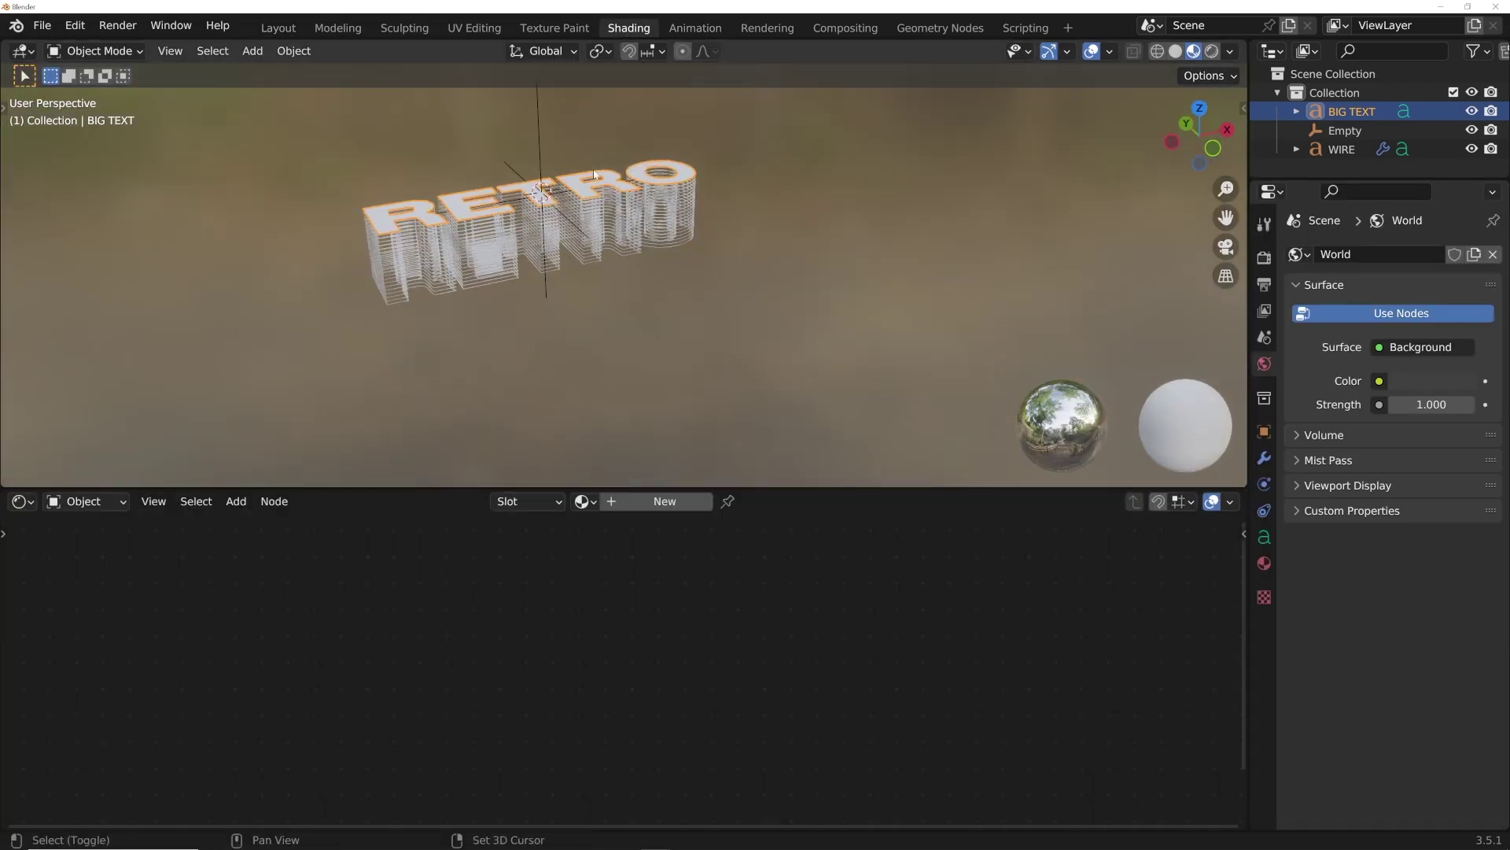
# Enlarge the shader editor upward, frame the RETRO text closely and switch the viewport to Rendered shading.
pyautogui.moveTo(618, 358); pyautogui.dragTo(621, 404, button='middle')
pyautogui.moveTo(627, 489); pyautogui.dragTo(625, 342)
pyautogui.keyDown('shift'); pyautogui.moveTo(671, 203); pyautogui.dragTo(696, 275, button='middle'); pyautogui.keyUp('shift')
pyautogui.scroll(5, 680, 271)
pyautogui.scroll(2, 696, 276)
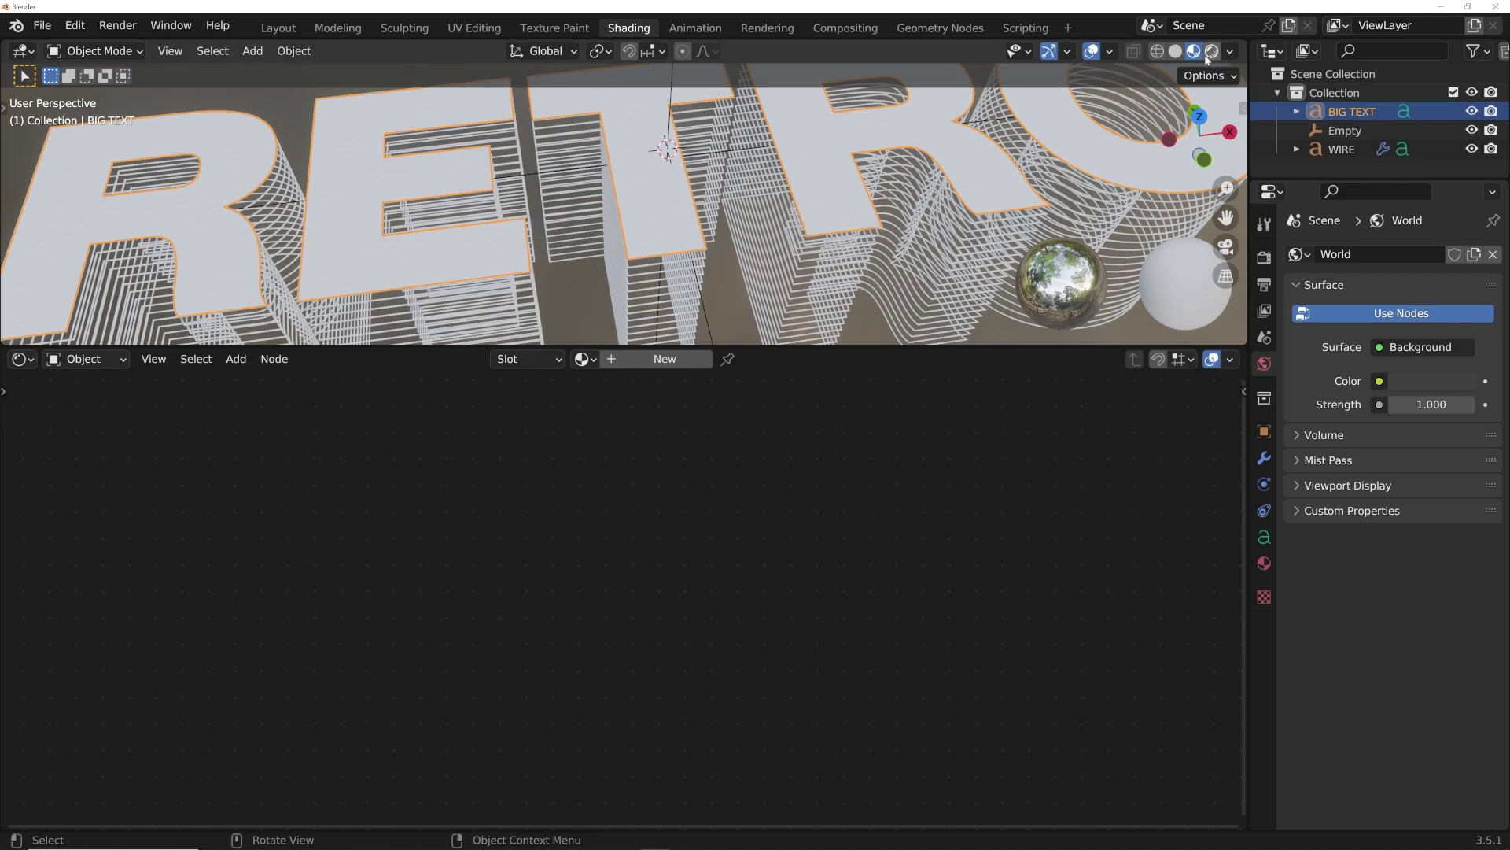
pyautogui.press('z')
pyautogui.press('8')
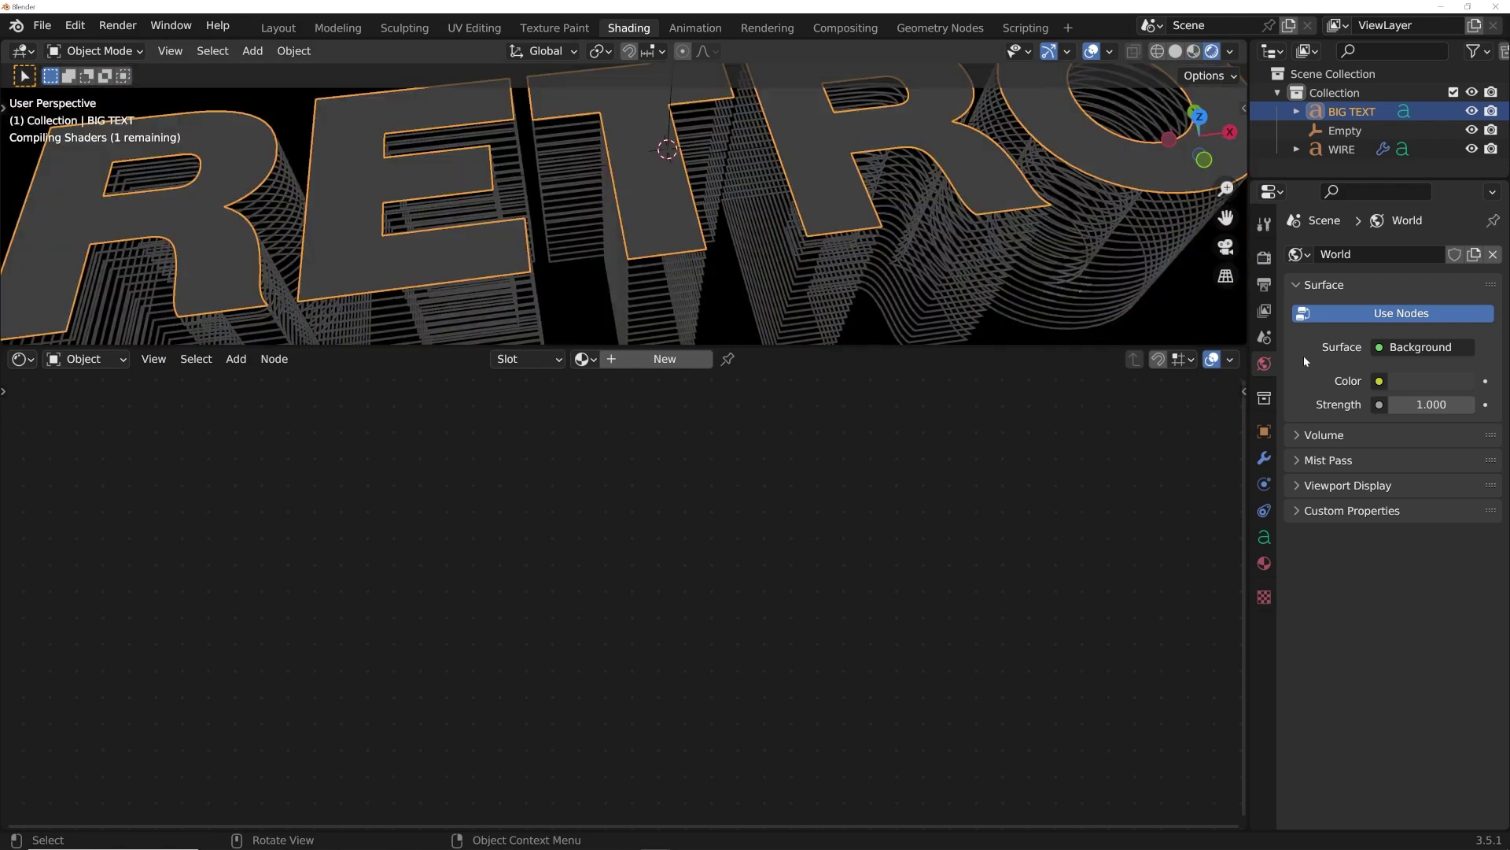
# Set the world background color to black.
pyautogui.click(1419, 381)
pyautogui.click(1465, 247)
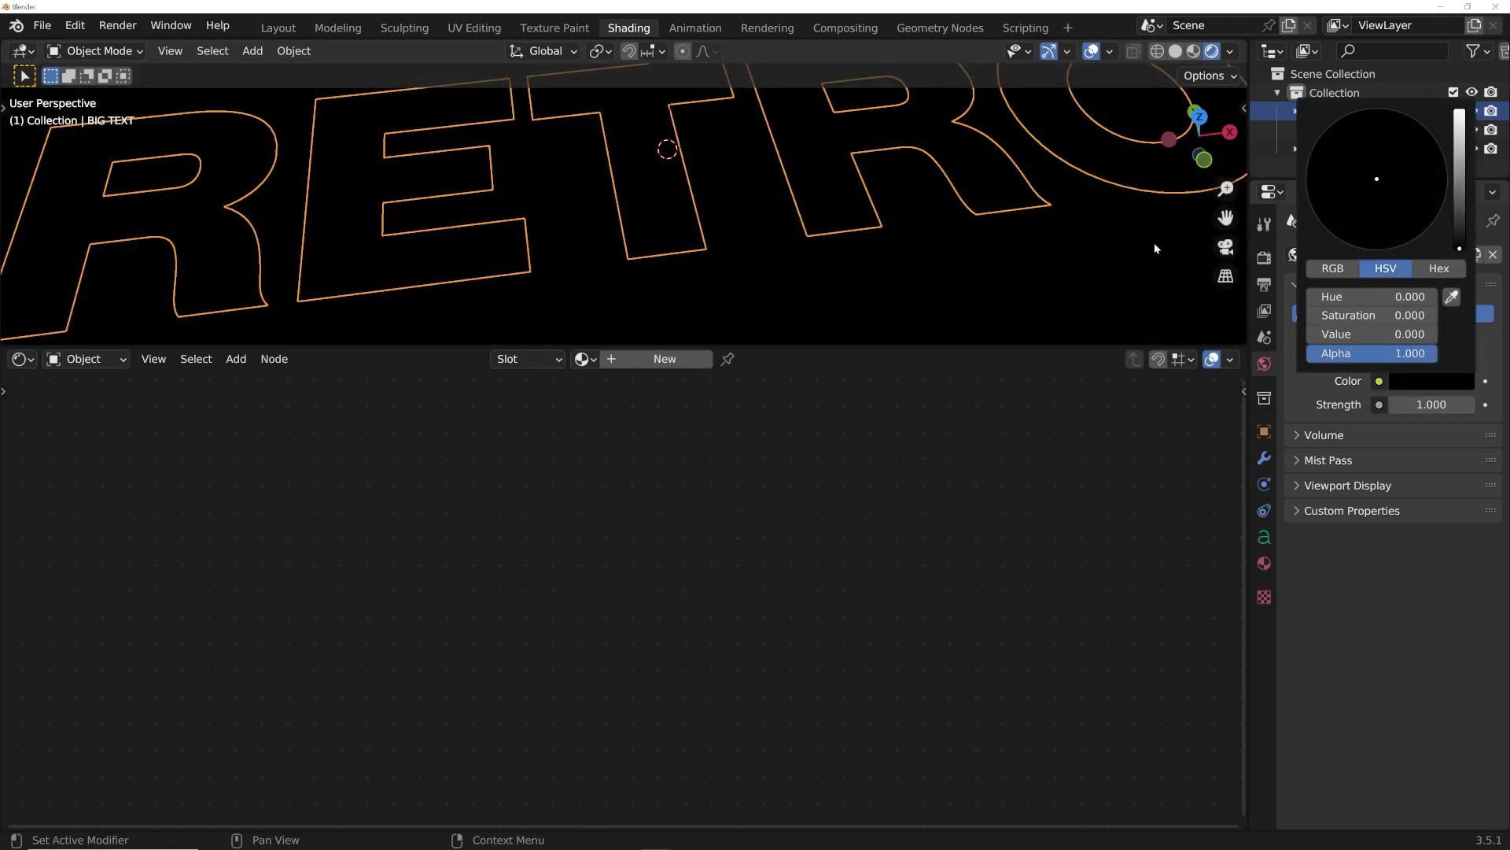
# Create a new material on BIG TEXT and delete its Principled BSDF node.
pyautogui.click(654, 360)
pyautogui.scroll(-2, 631, 456)
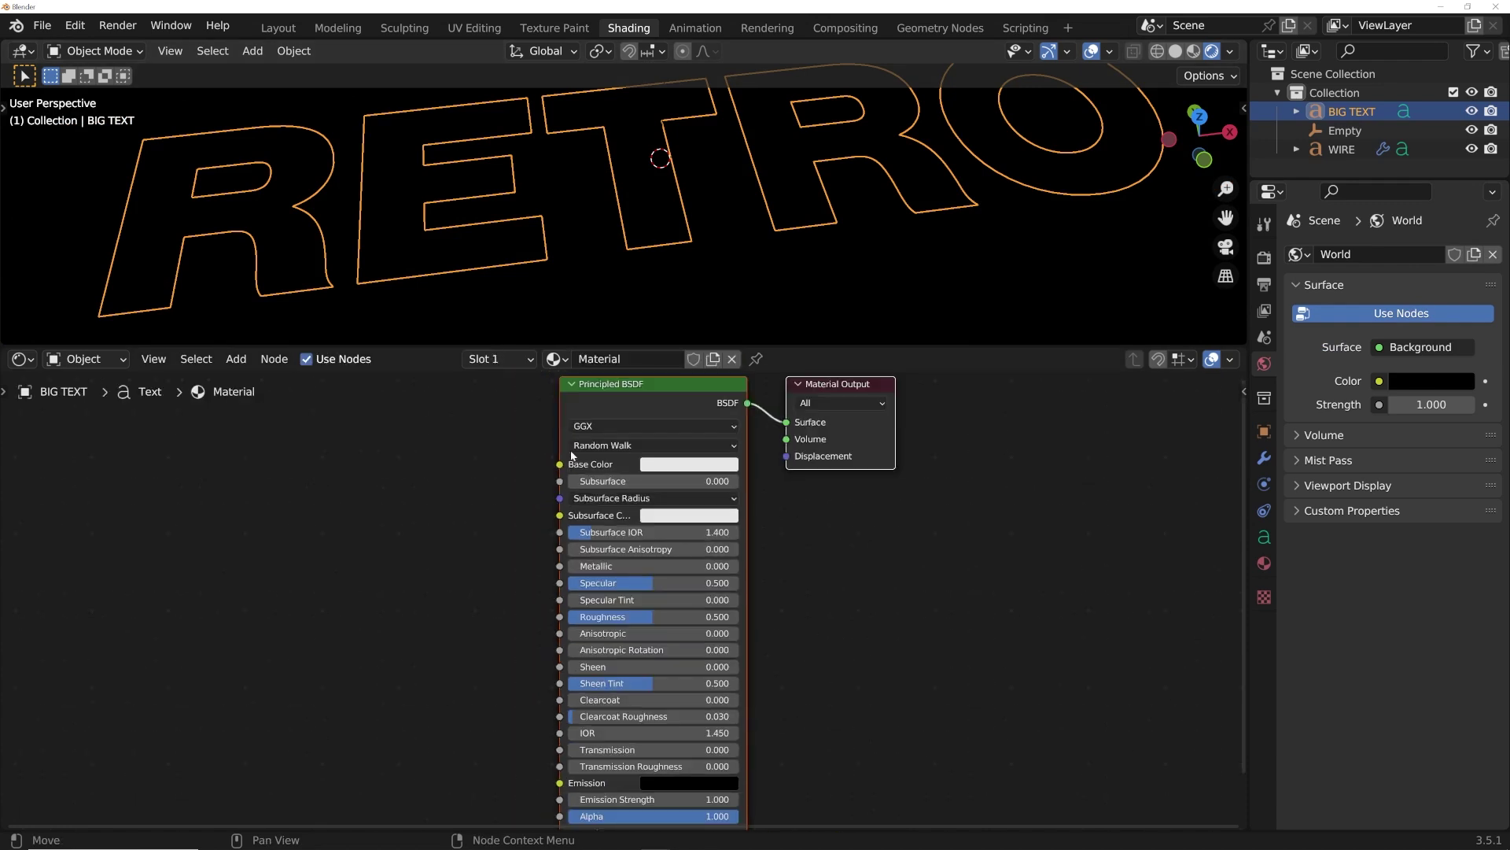
pyautogui.scroll(-1, 635, 407)
pyautogui.press('x')
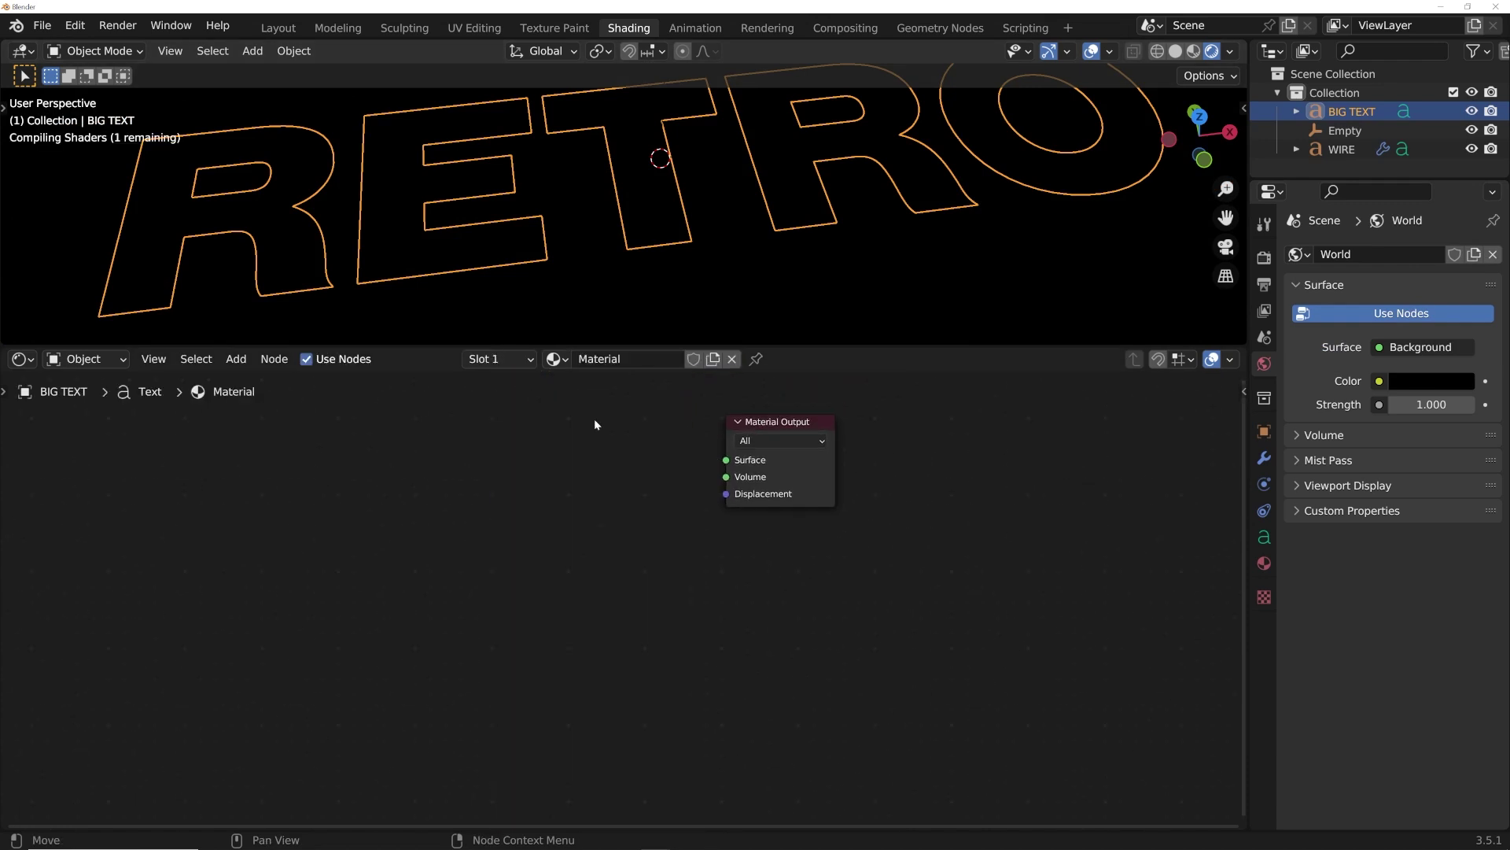
# Add a Mix Shader node and connect its output to the Material Output's Surface.
pyautogui.hotkey('shift', 'a')
pyautogui.click(594, 423)
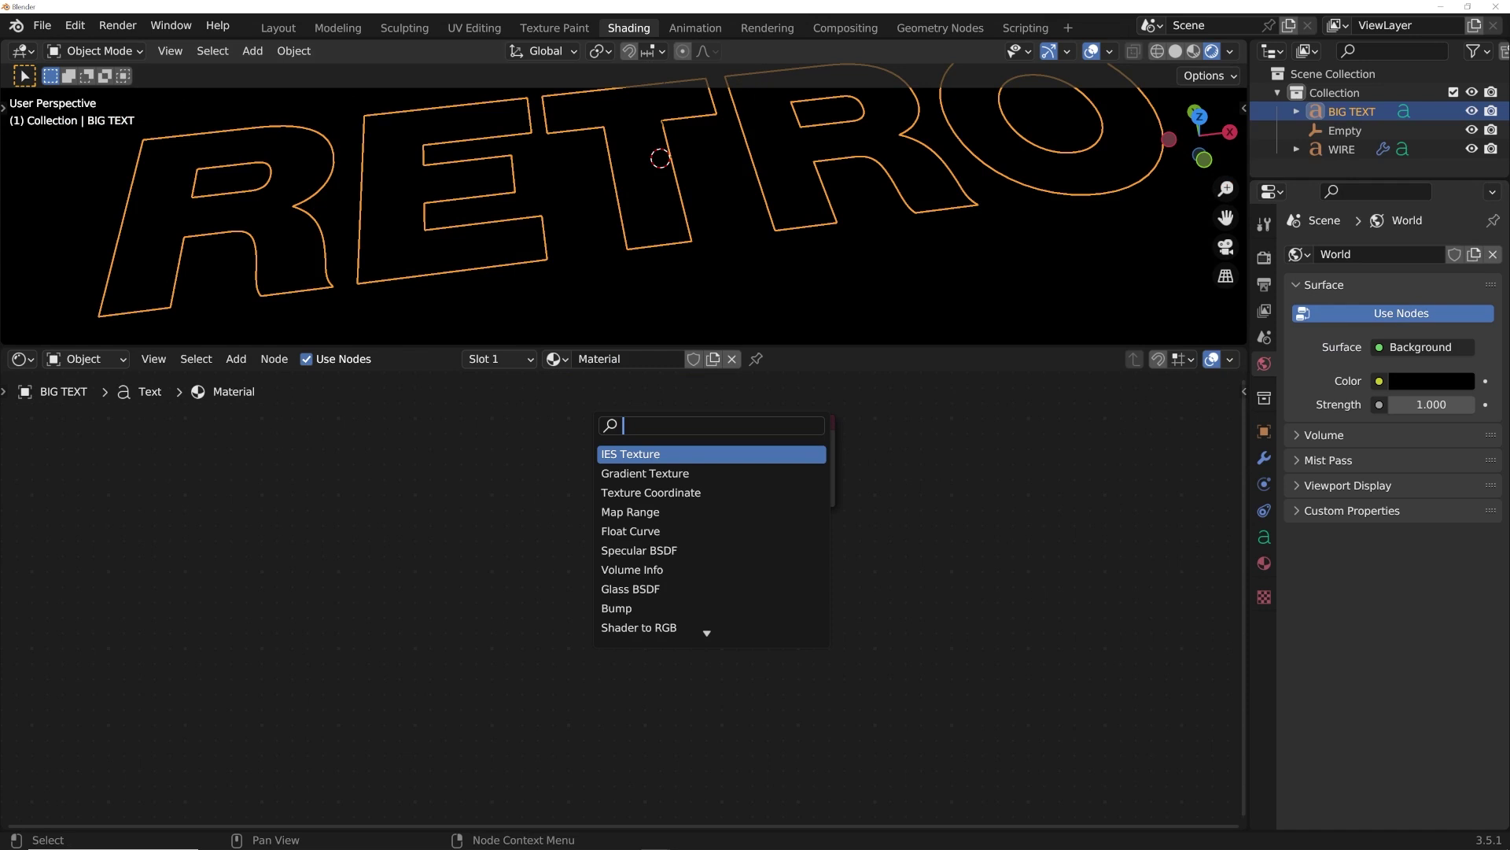
pyautogui.write('MIX')
pyautogui.press('Down')
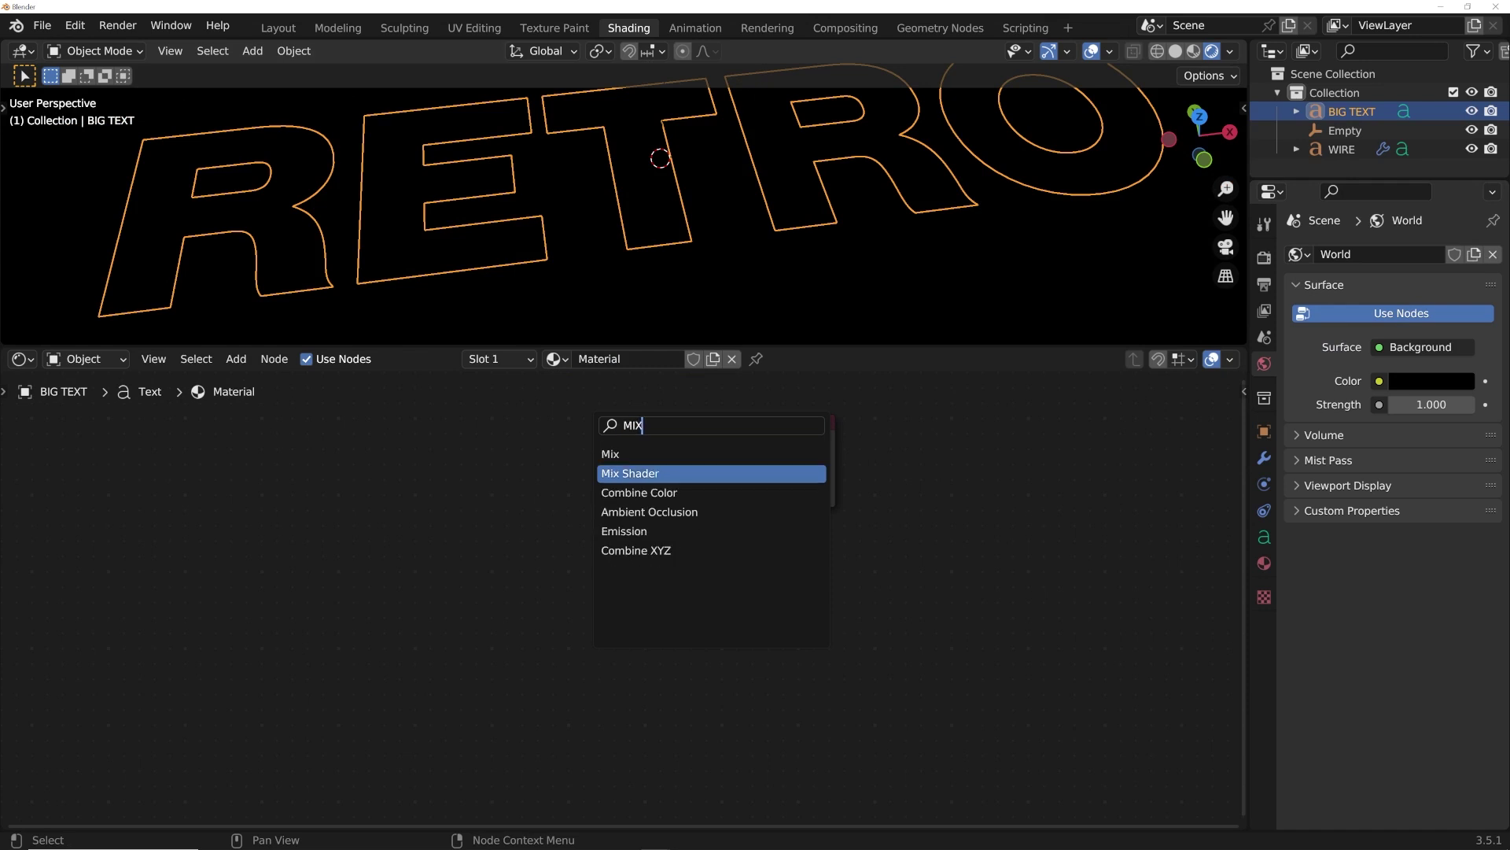
pyautogui.press('Return')
pyautogui.click(568, 476)
pyautogui.hotkey('shift', 'a')
pyautogui.click(375, 466)
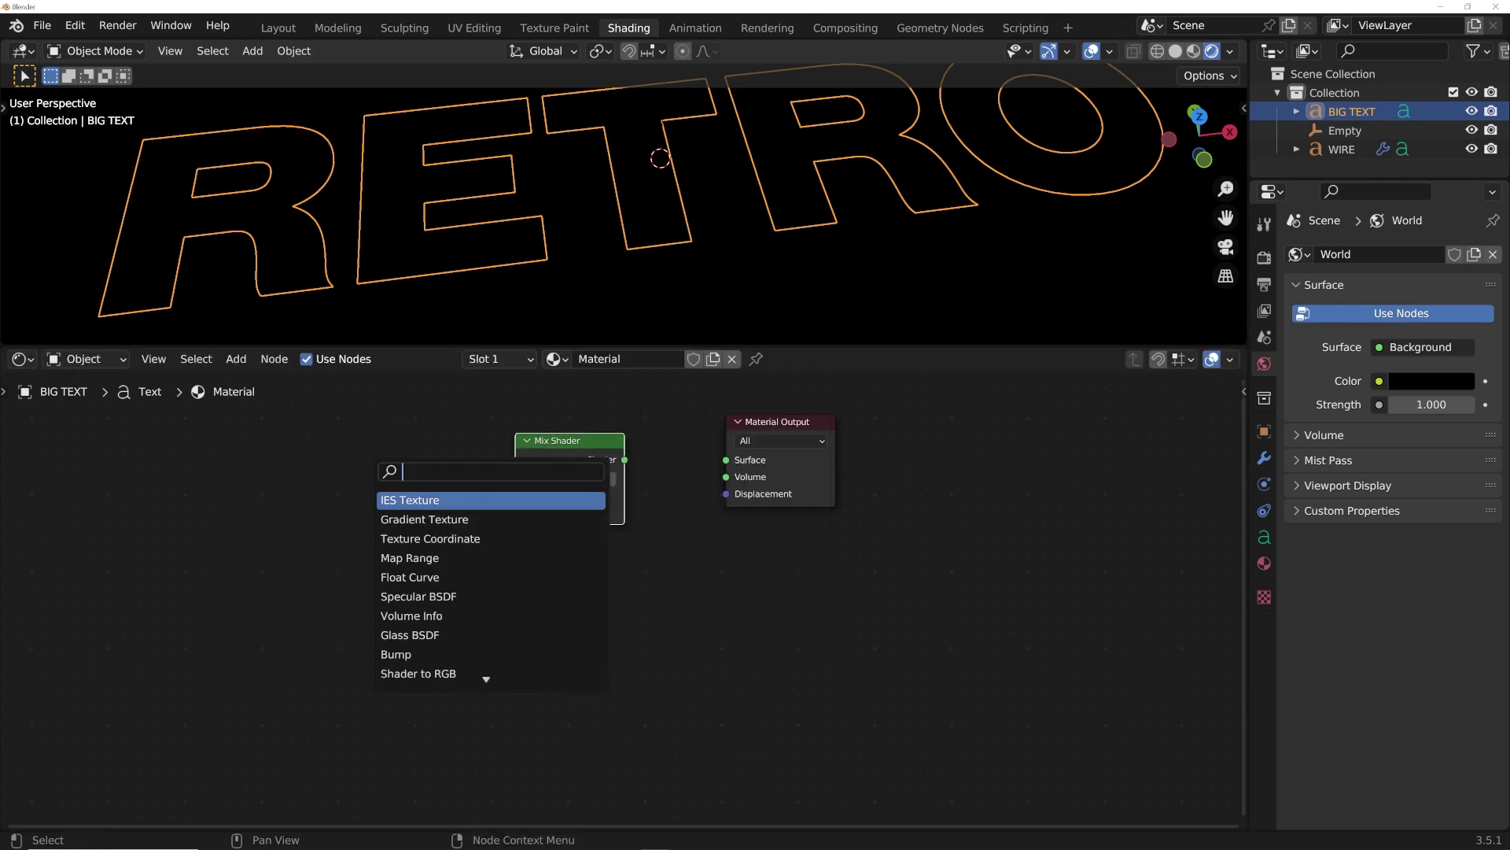
pyautogui.moveTo(629, 460); pyautogui.dragTo(725, 460)
pyautogui.moveTo(585, 445); pyautogui.dragTo(630, 445)
# Add an Emission node and connect it to the lower Shader input of the Mix Shader.
pyautogui.hotkey('shift', 'a')
pyautogui.click(507, 419)
pyautogui.write('em')
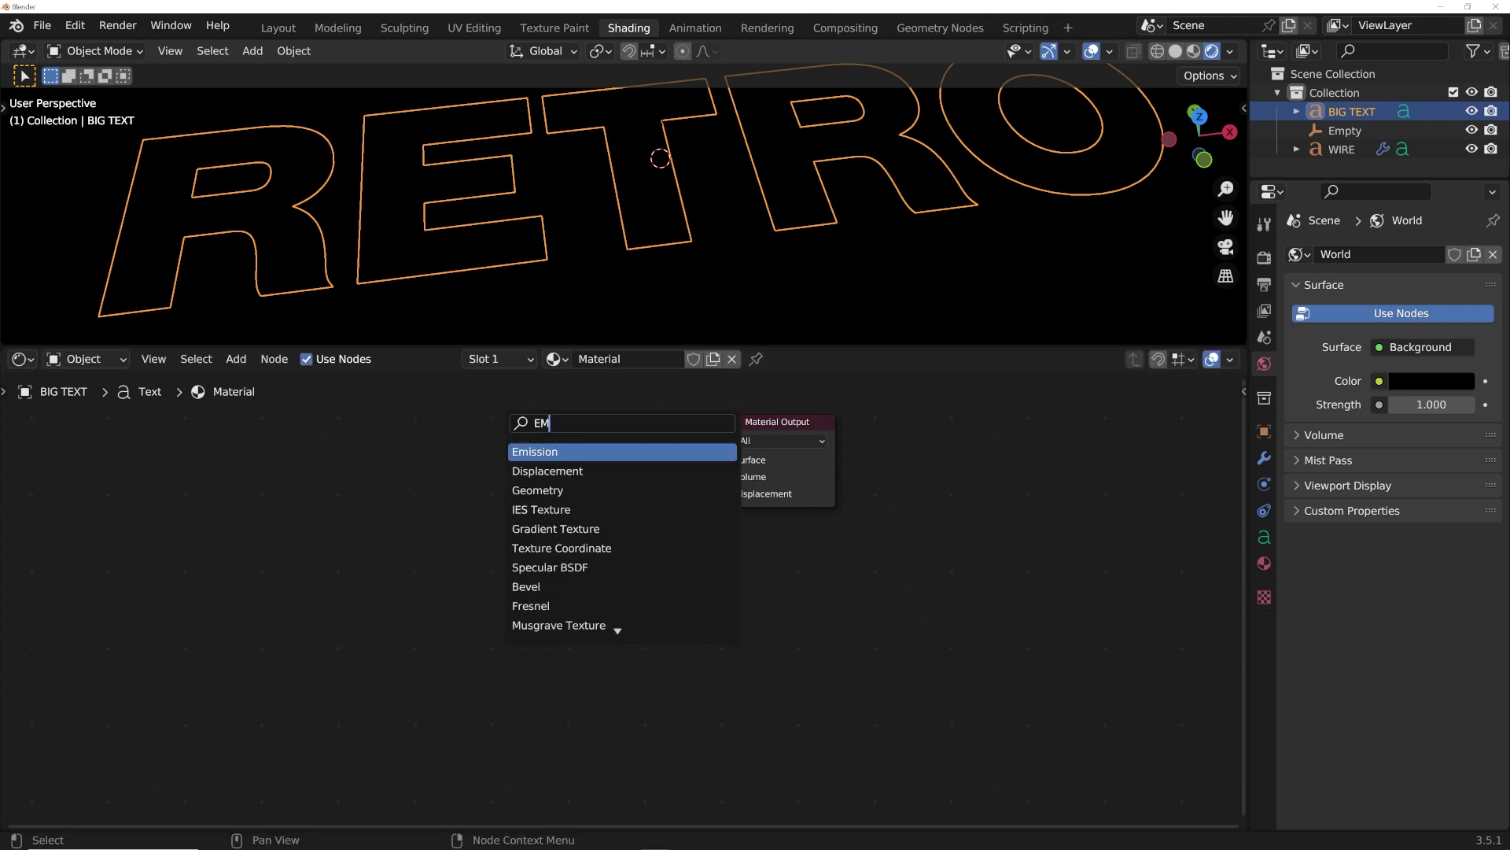
pyautogui.press('Return')
pyautogui.click(433, 559)
pyautogui.moveTo(512, 529); pyautogui.dragTo(560, 514)
# Add a Transparent BSDF node above the Emission and connect it to the upper Shader input of the Mix Shader.
pyautogui.hotkey('shift', 'a')
pyautogui.click(456, 428)
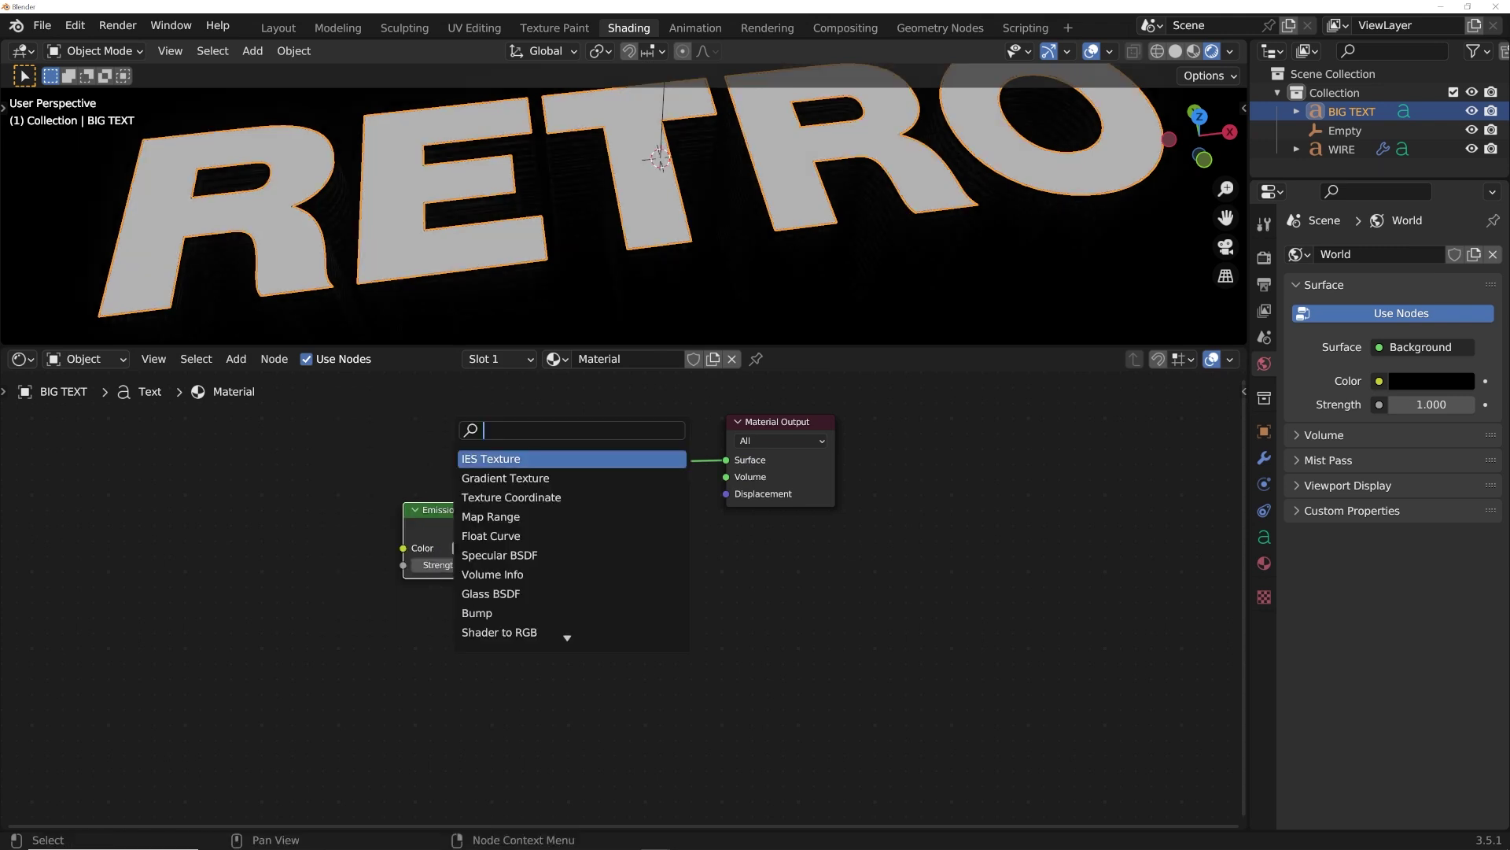
pyautogui.write('TRA')
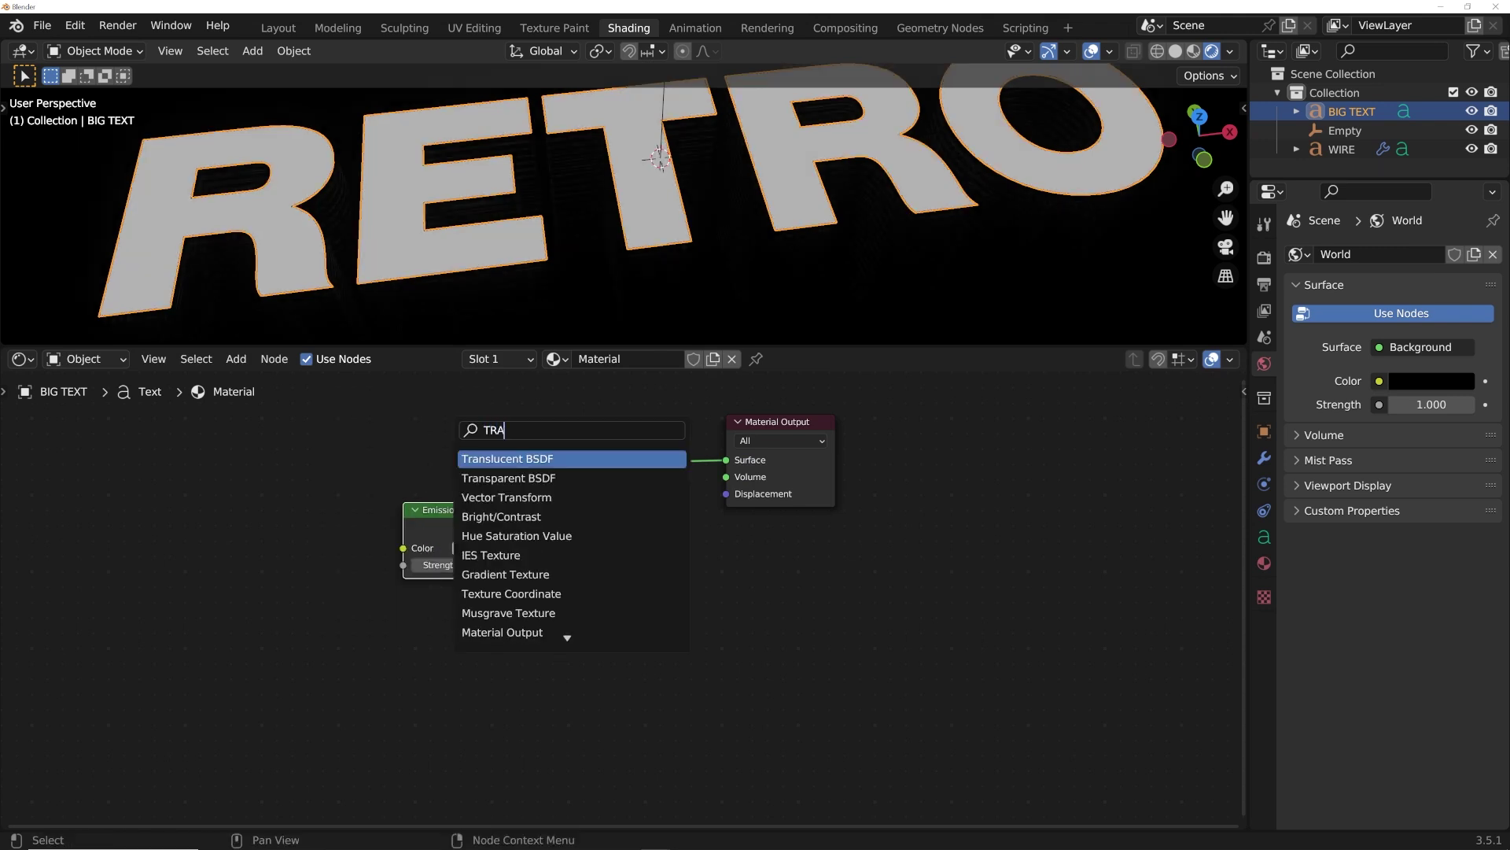
pyautogui.press('Down')
pyautogui.press('Return')
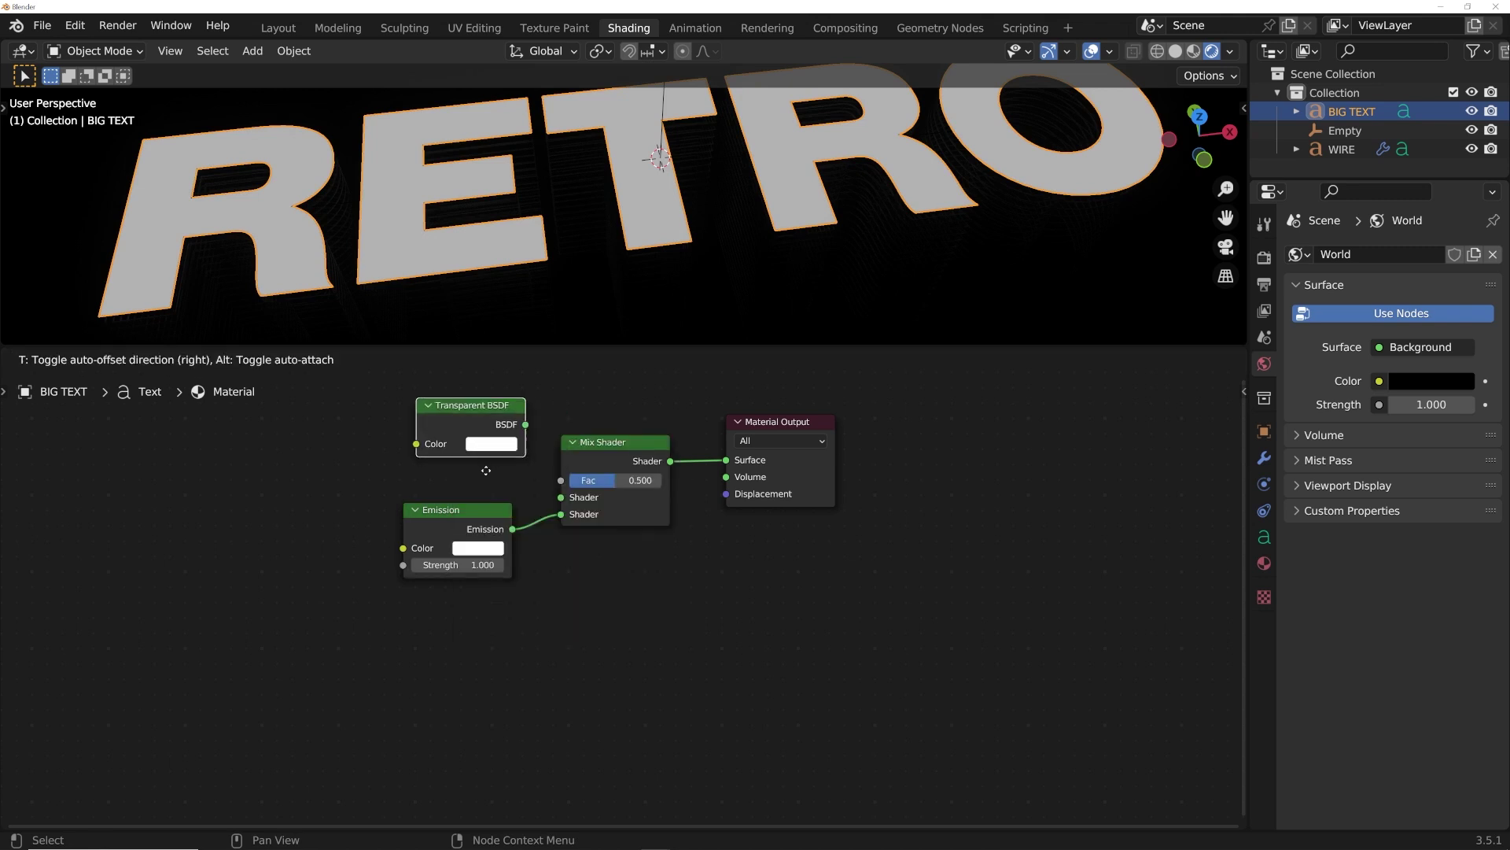
pyautogui.click(468, 510)
pyautogui.moveTo(511, 462); pyautogui.dragTo(560, 496)
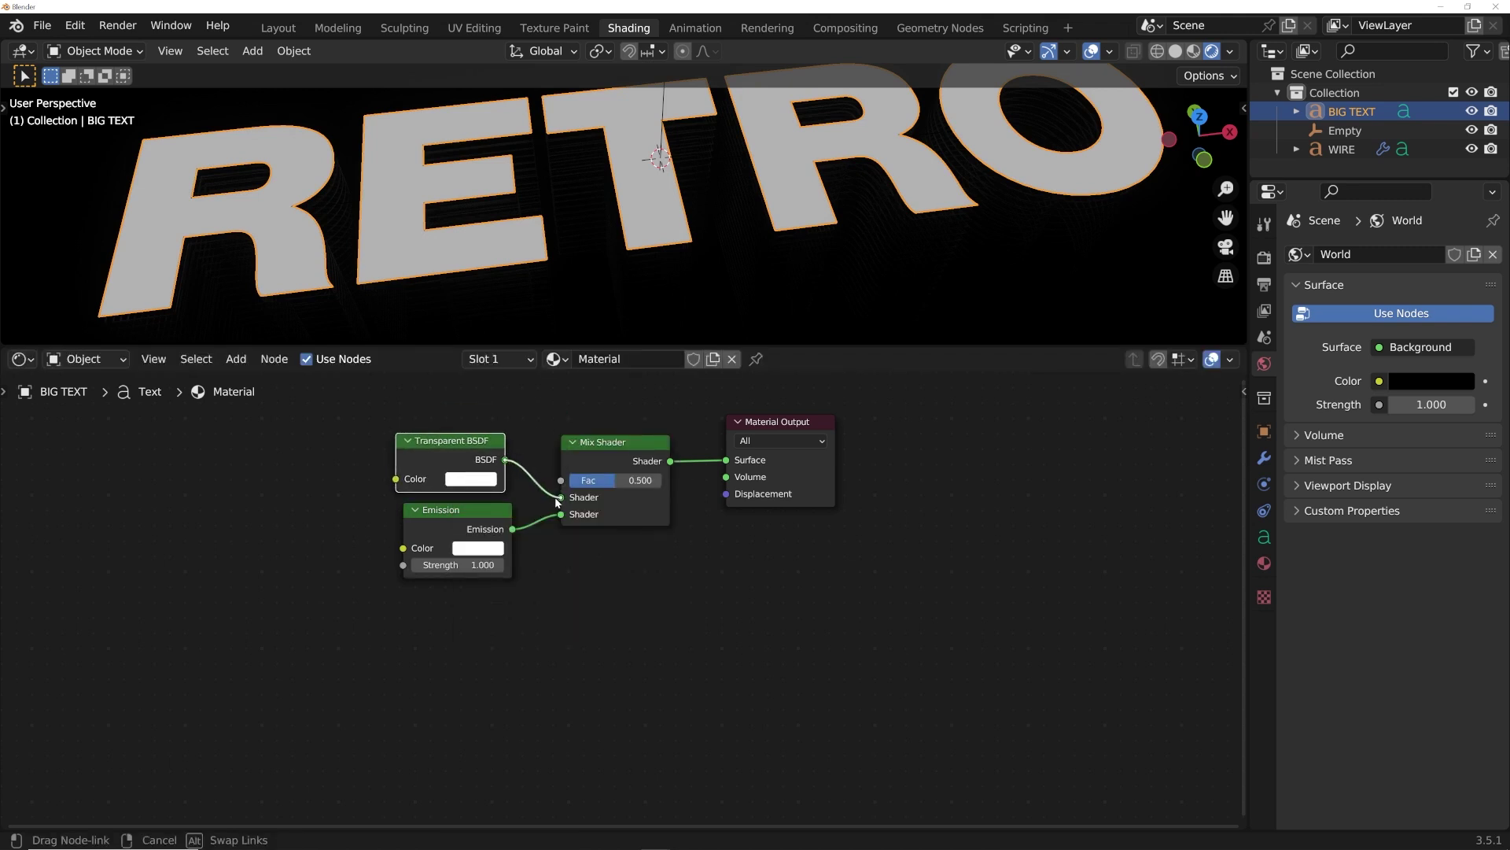
# Change the Emission color to a fully saturated bright green with a hue of about 0.325.
pyautogui.click(474, 550)
pyautogui.click(460, 379)
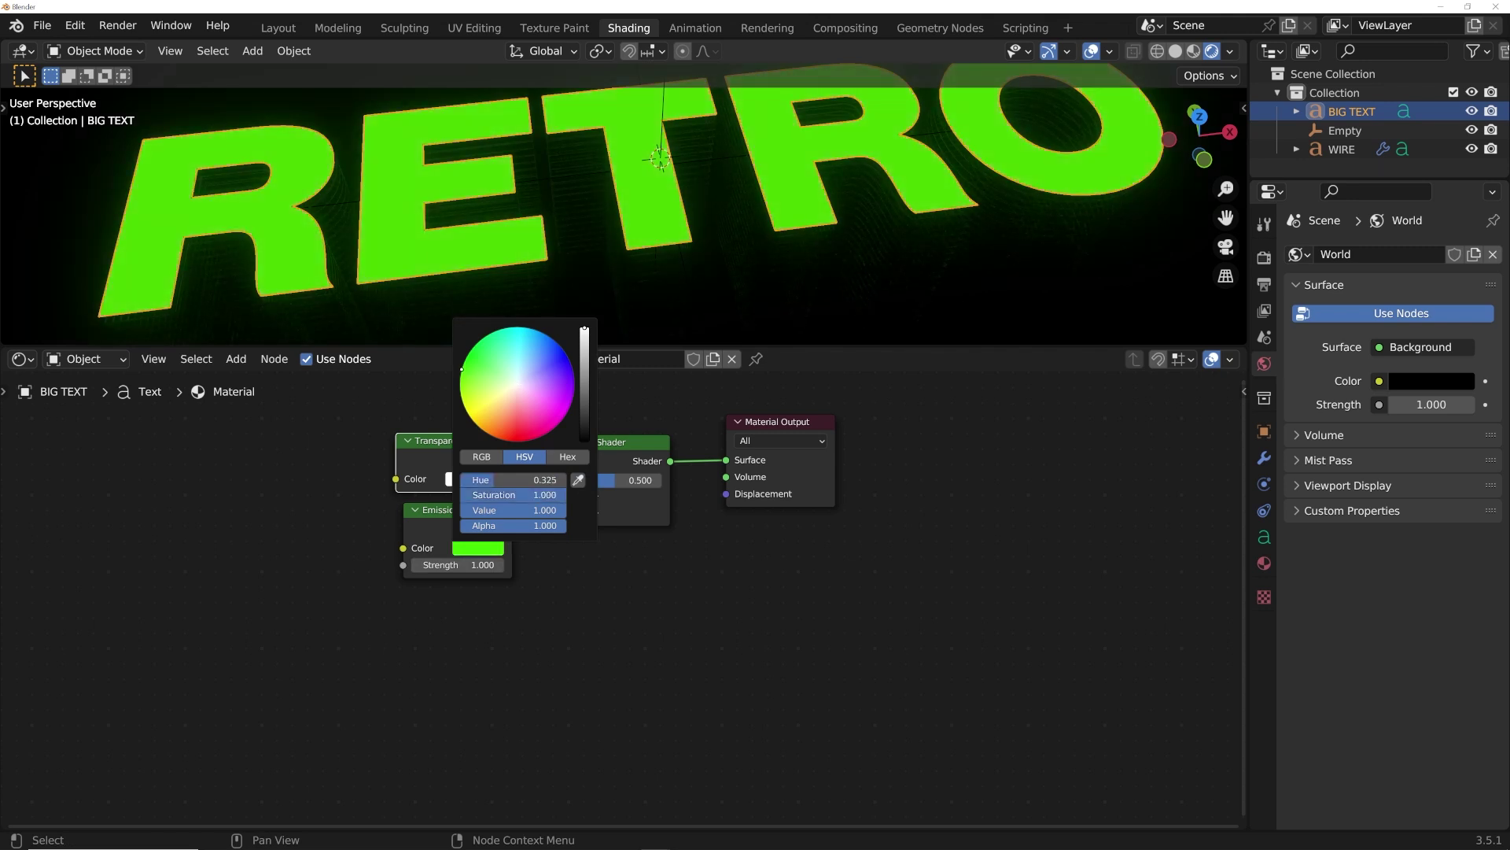
# Move the Mix Shader up, add a ColorRamp node and connect its Color output to the Mix Shader's Fac.
pyautogui.moveTo(549, 565); pyautogui.dragTo(516, 673, button='middle')
pyautogui.scroll(-2, 527, 661)
pyautogui.moveTo(597, 587); pyautogui.dragTo(598, 460)
pyautogui.scroll(4, 599, 472)
pyautogui.moveTo(580, 486); pyautogui.dragTo(577, 596, button='middle')
pyautogui.hotkey('shift', 'a')
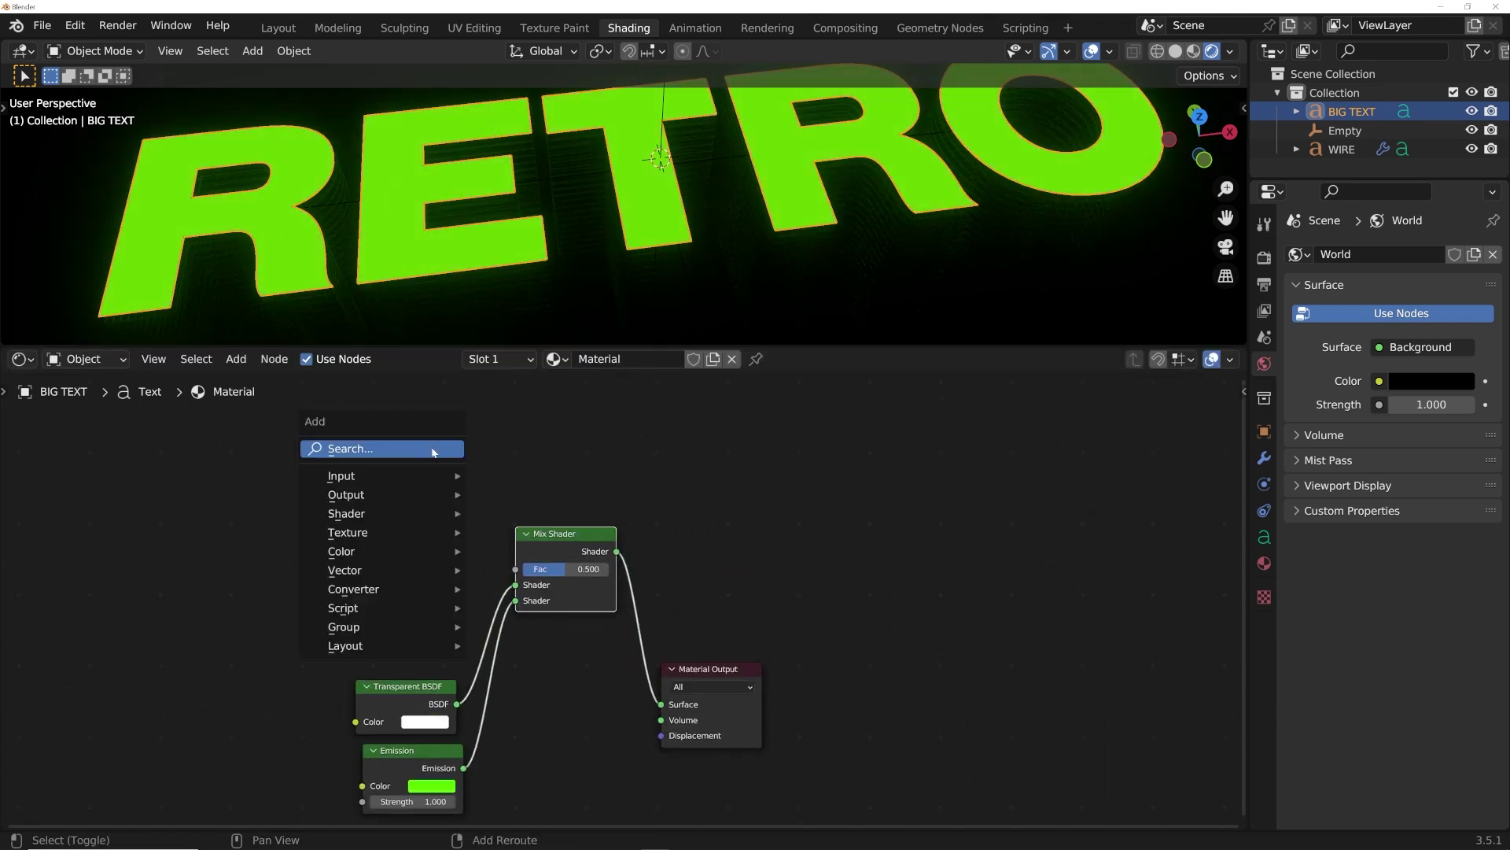
pyautogui.click(432, 449)
pyautogui.write('col')
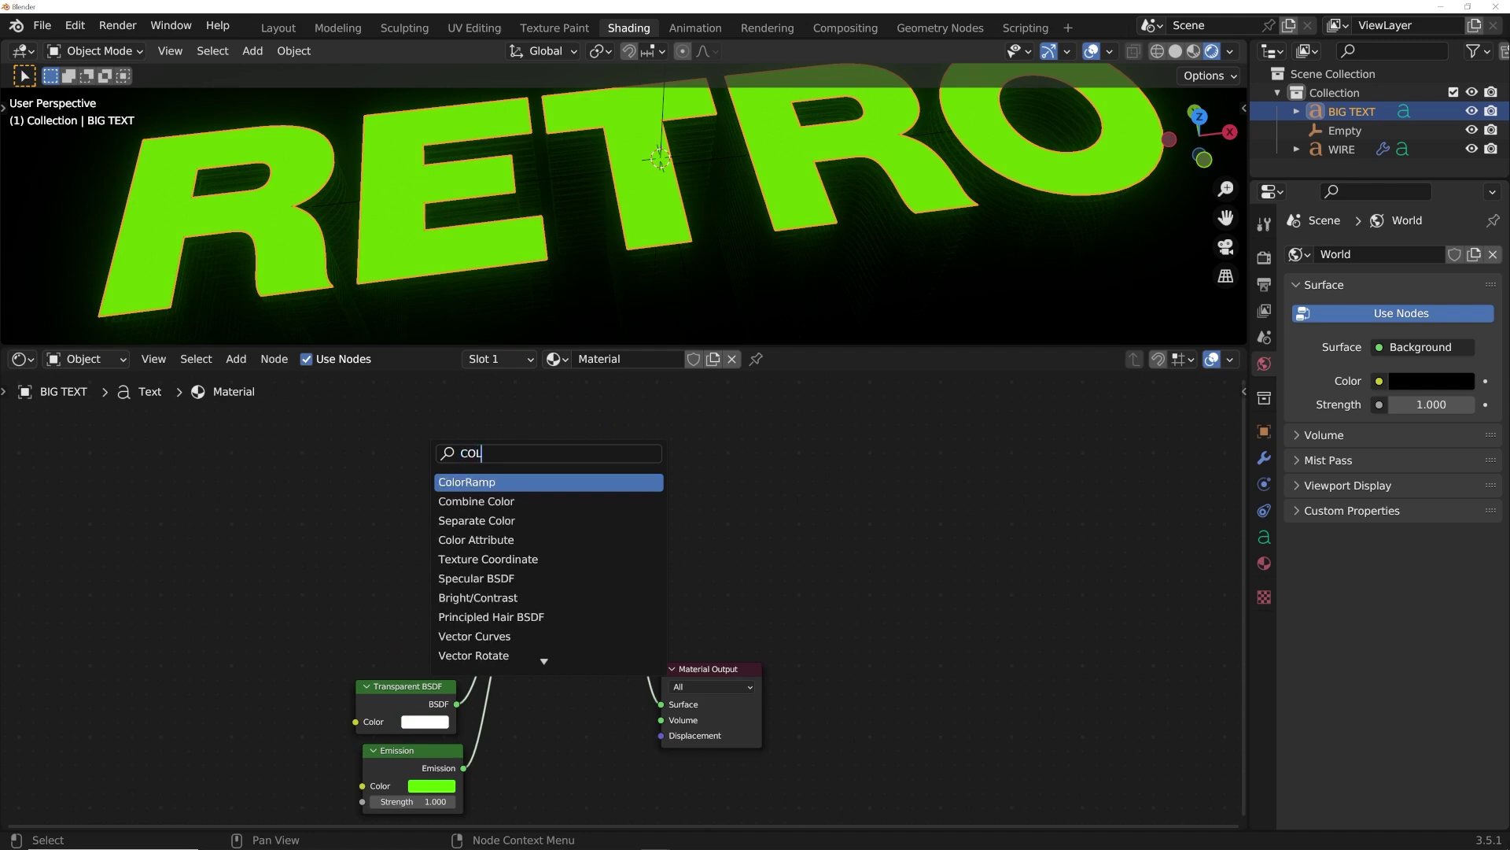
pyautogui.press('Return')
pyautogui.click(356, 551)
pyautogui.moveTo(443, 519); pyautogui.dragTo(515, 570)
# Add a Noise Texture node beside the ColorRamp and connect its Fac output to the ColorRamp's Fac.
pyautogui.moveTo(387, 538); pyautogui.dragTo(572, 541, button='middle')
pyautogui.hotkey('shift', 'a')
pyautogui.click(358, 466)
pyautogui.write('NOI')
pyautogui.press('Return')
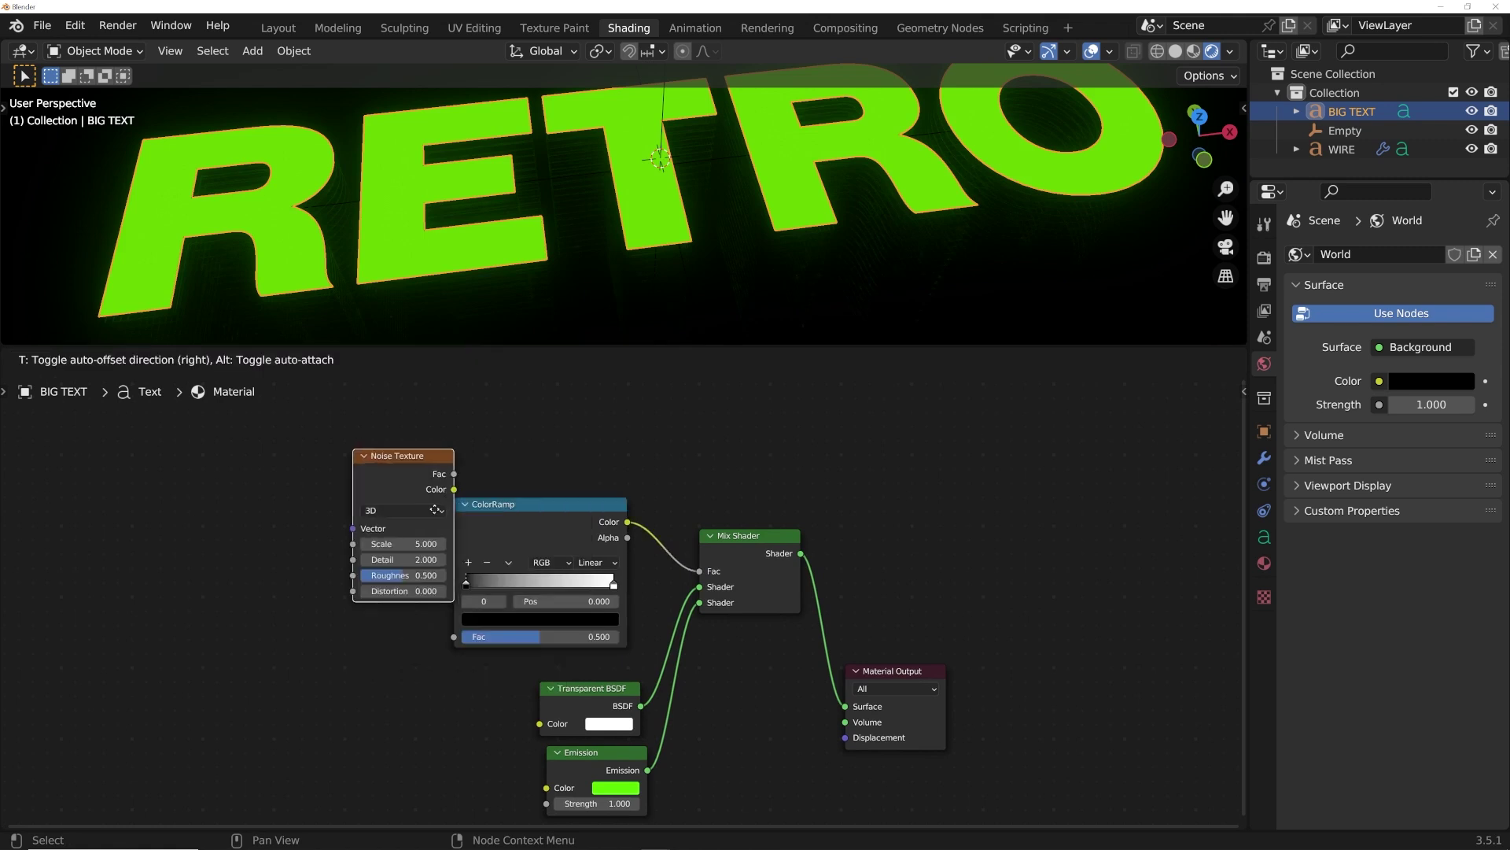
pyautogui.click(385, 555)
pyautogui.moveTo(382, 542); pyautogui.dragTo(454, 637)
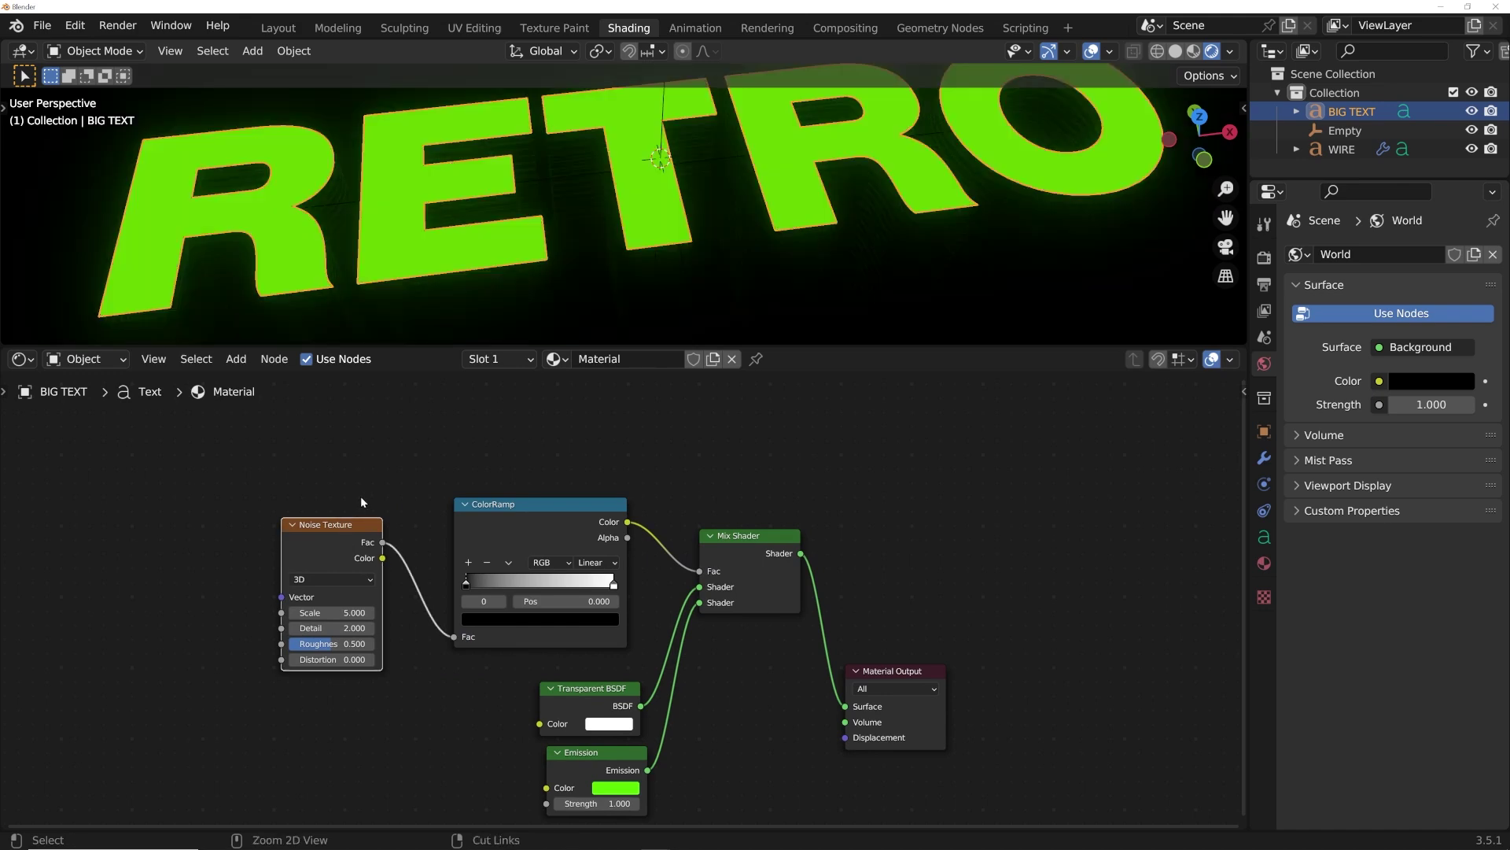
# Add Texture Coordinate and Mapping nodes feeding the Noise Texture's Vector and place them beside it.
pyautogui.hotkey('ctrl', 't')
pyautogui.moveTo(166, 593); pyautogui.dragTo(270, 570, button='middle')
pyautogui.moveTo(225, 596); pyautogui.dragTo(254, 588)
# Move the ColorRamp's black stop to position 0.509.
pyautogui.scroll(6, 497, 525)
pyautogui.moveTo(498, 526); pyautogui.dragTo(338, 504, button='middle')
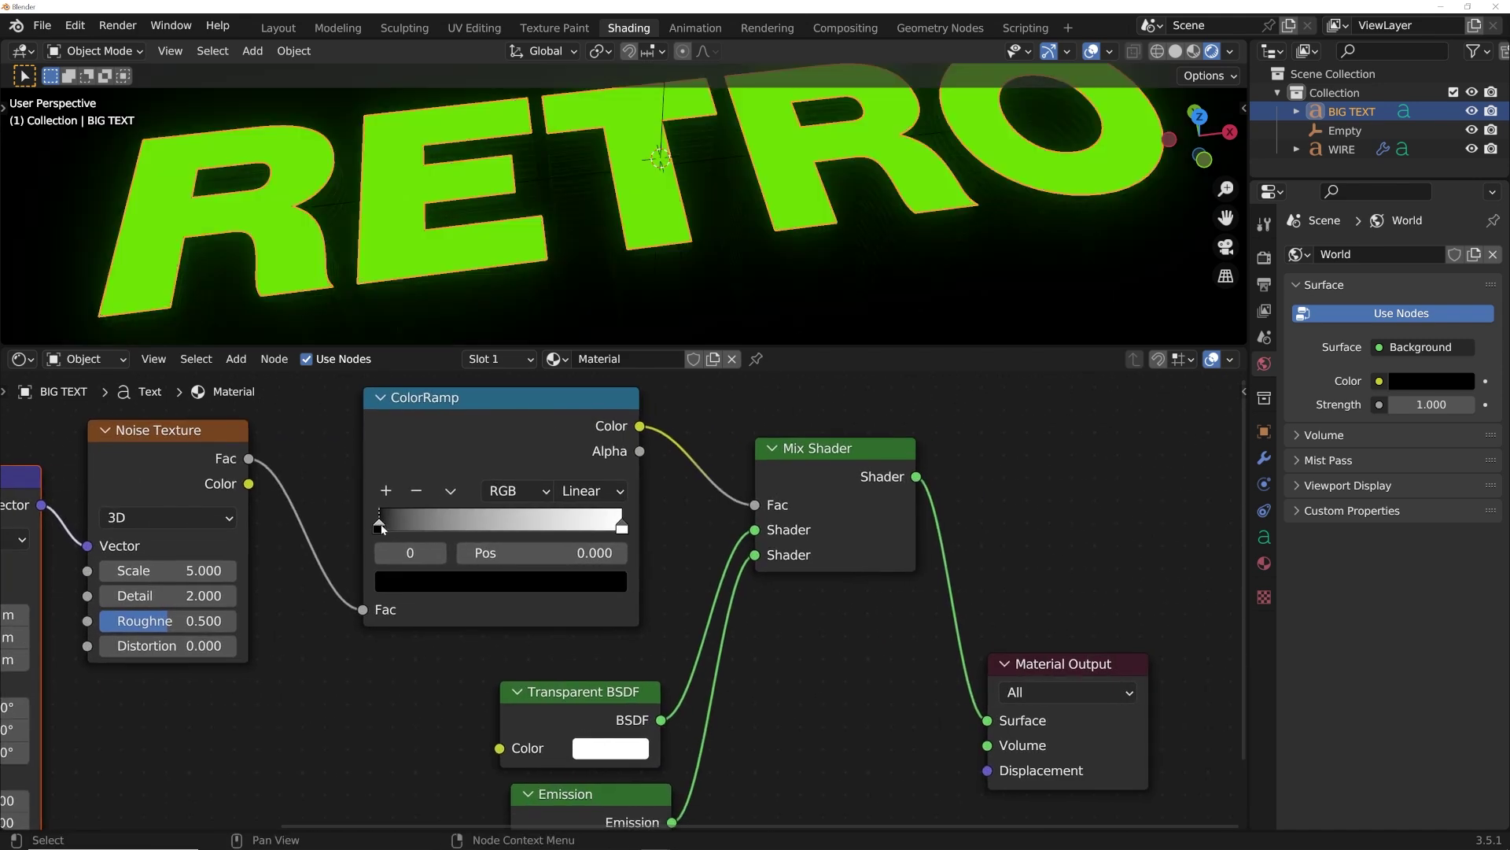
pyautogui.moveTo(379, 528); pyautogui.dragTo(513, 522)
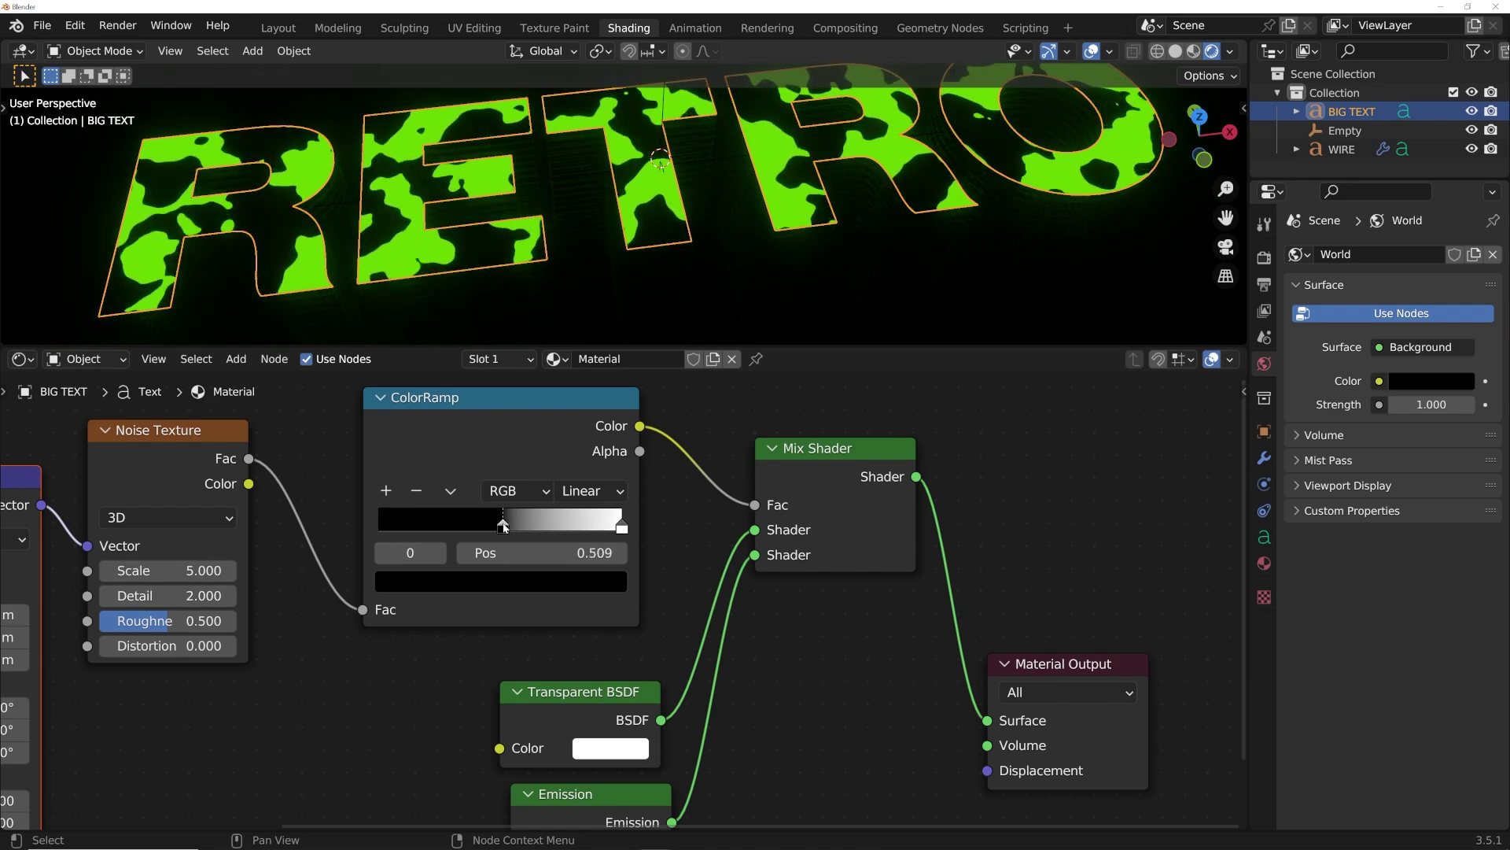
# Lower the Noise Texture's detail to 0 and its scale to 2.270.
pyautogui.moveTo(206, 595); pyautogui.dragTo(106, 595)
pyautogui.keyDown('shift'); pyautogui.moveTo(194, 571); pyautogui.dragTo(161, 570); pyautogui.keyUp('shift')
pyautogui.keyDown('shift'); pyautogui.moveTo(516, 235); pyautogui.dragTo(444, 239, button='middle'); pyautogui.keyUp('shift')
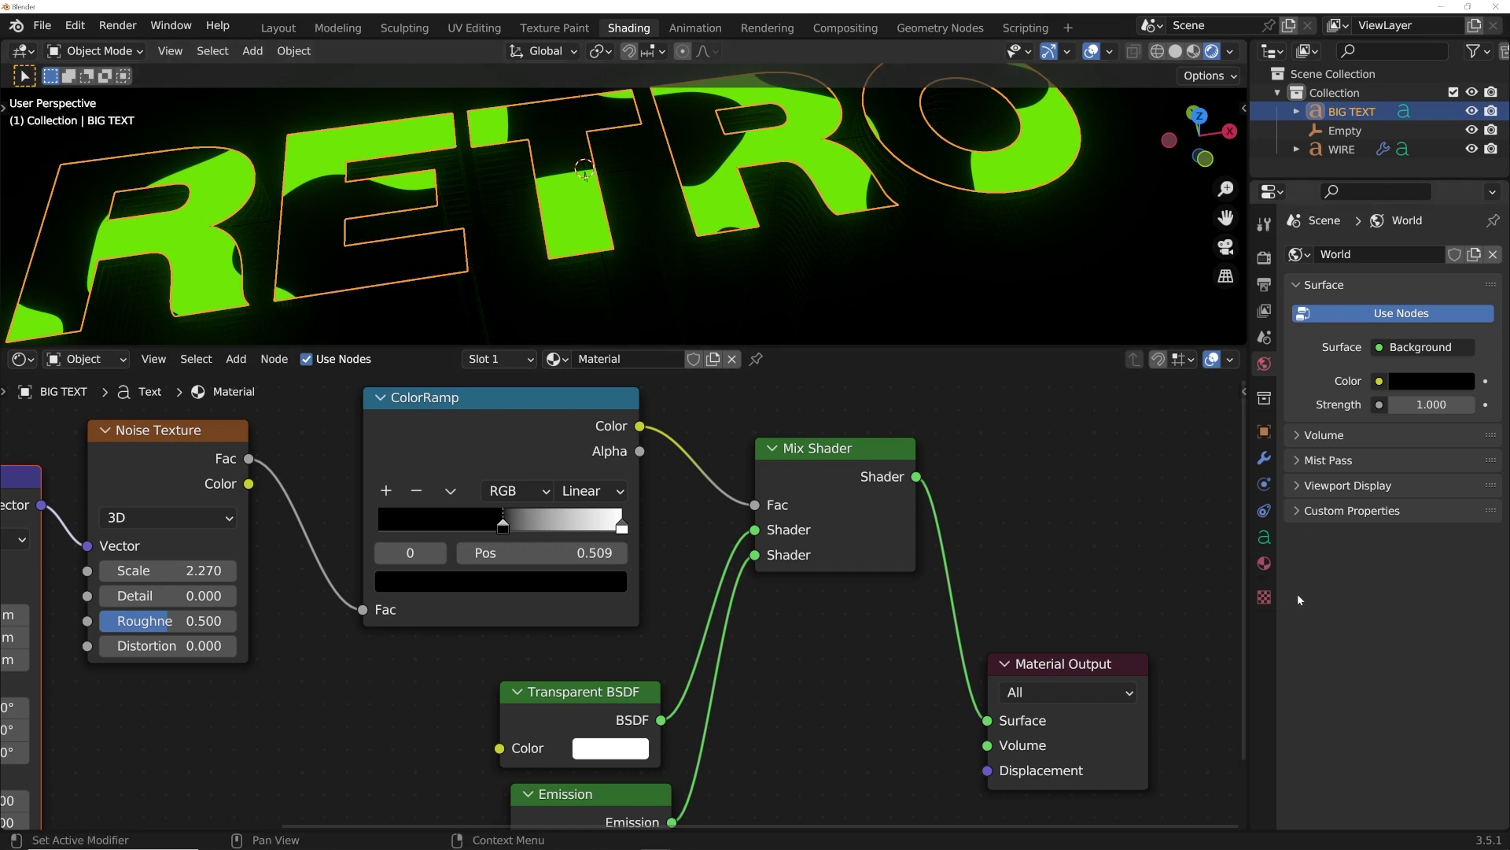
# Set the material's blend mode to Alpha Blend.
pyautogui.click(1264, 563)
pyautogui.scroll(-2, 1382, 642)
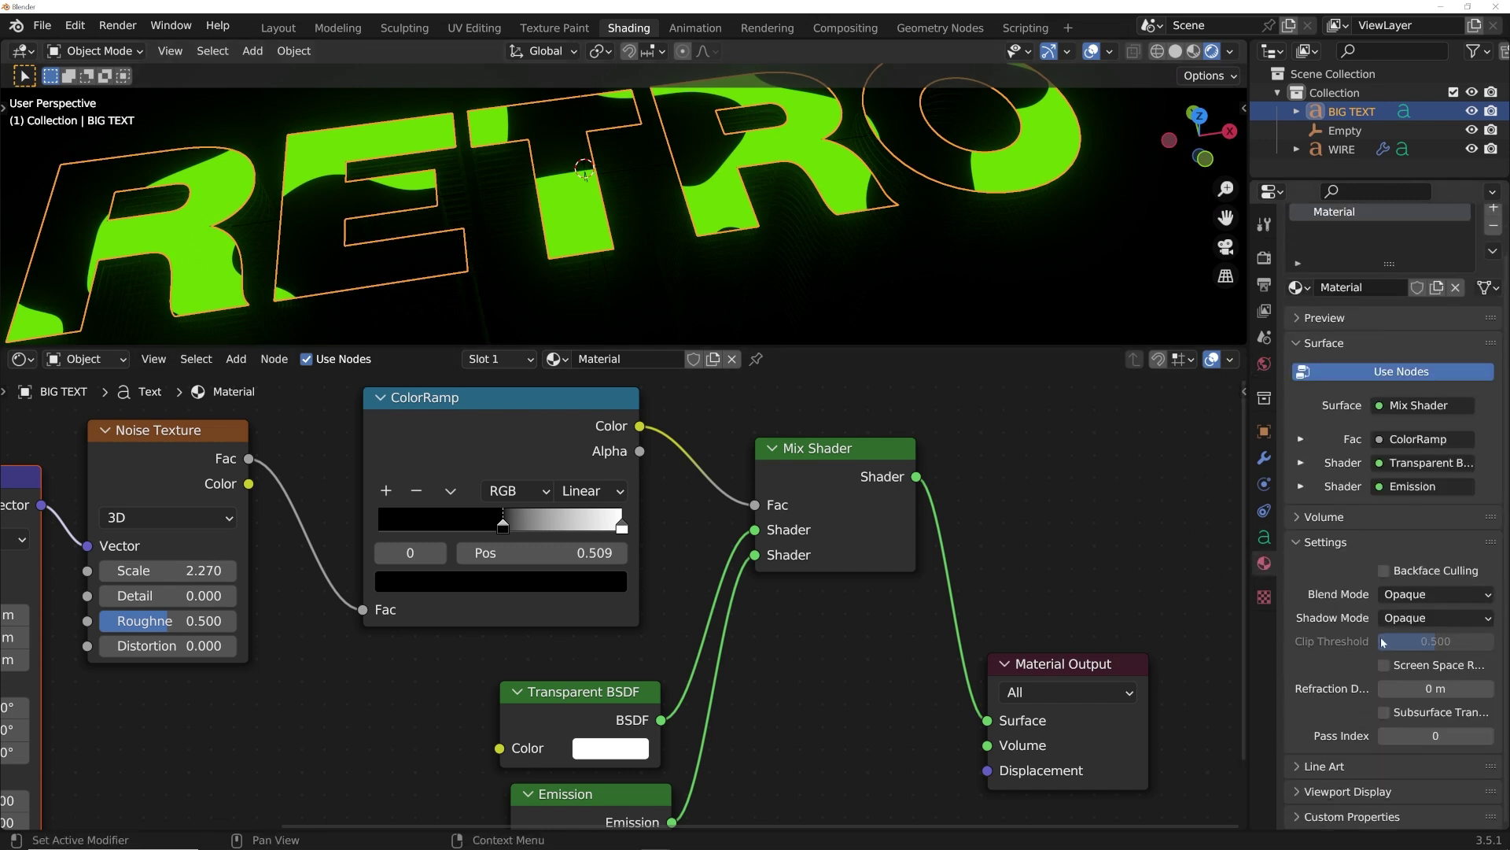
pyautogui.click(1408, 595)
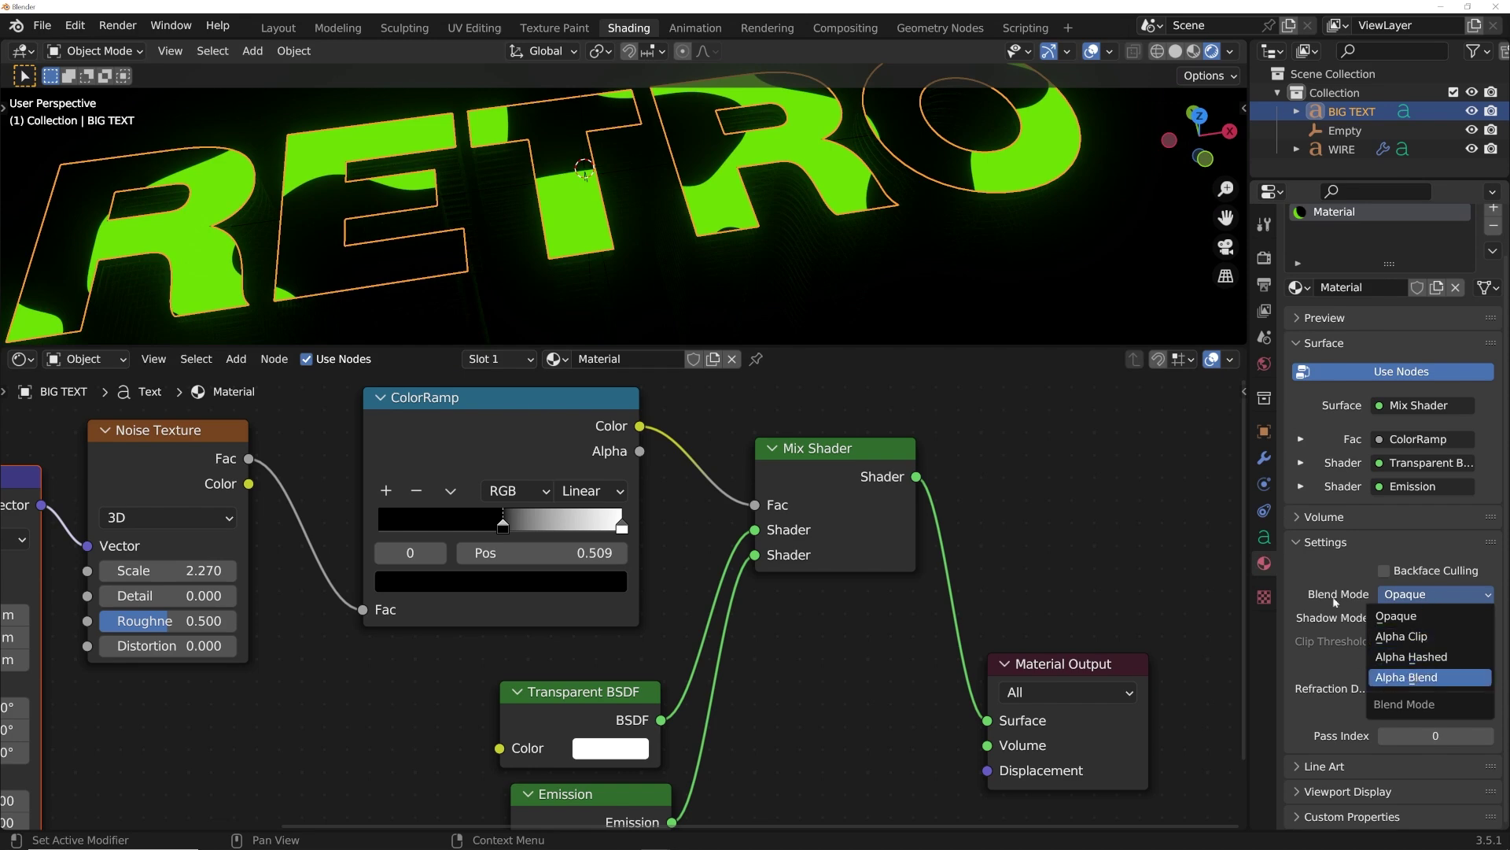
pyautogui.moveTo(777, 207); pyautogui.dragTo(851, 201, button='middle')
pyautogui.scroll(3, 833, 266)
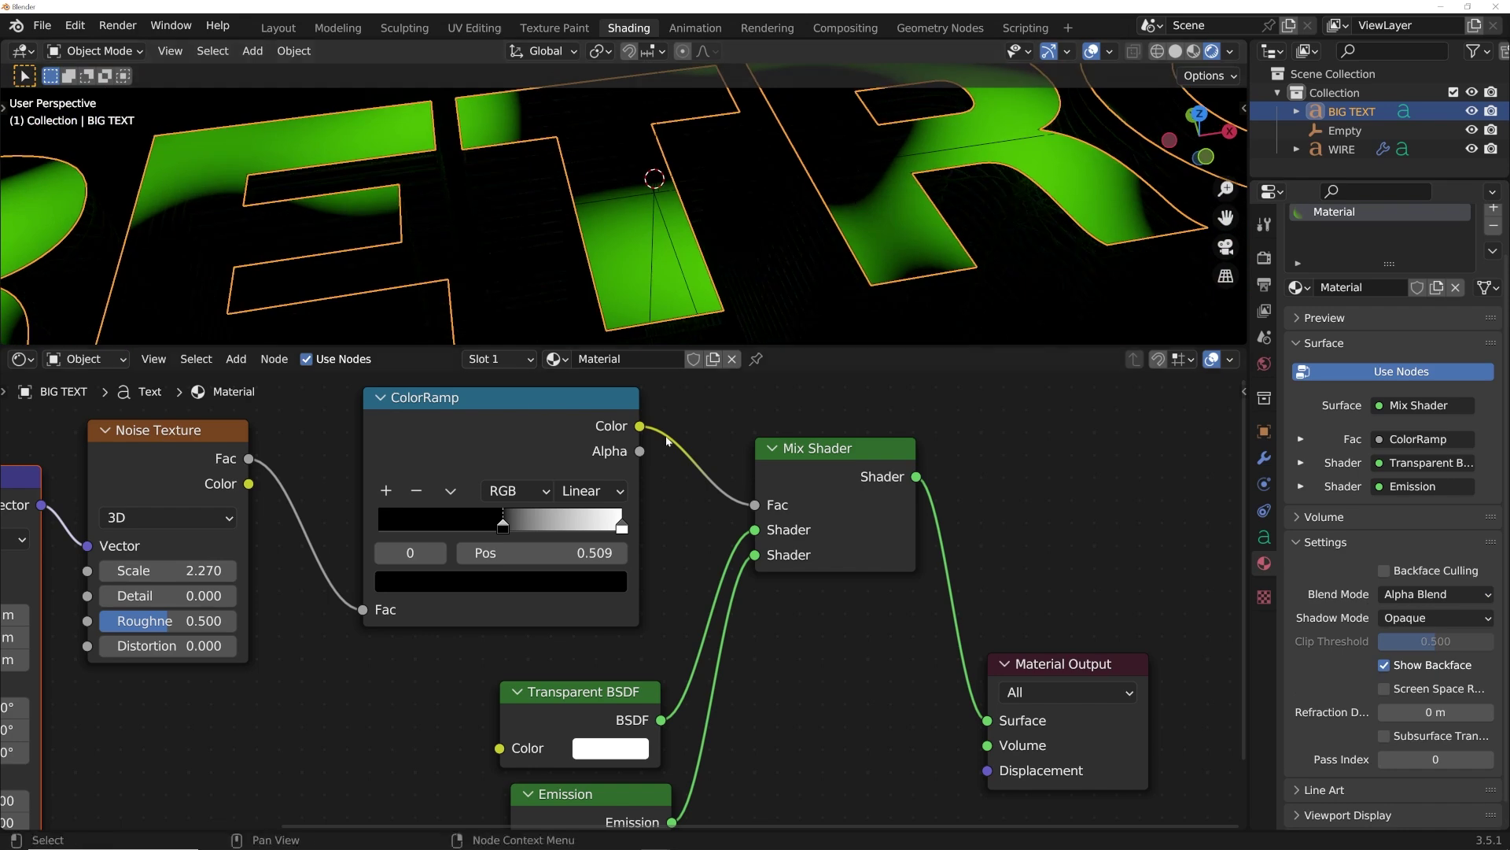
# Move the ColorRamp's white stop to position 0.803 and set the ramp interpolation to Ease.
pyautogui.scroll(3, 662, 229)
pyautogui.scroll(-1, 629, 598)
pyautogui.moveTo(621, 529); pyautogui.dragTo(578, 529)
pyautogui.click(586, 497)
pyautogui.click(604, 516)
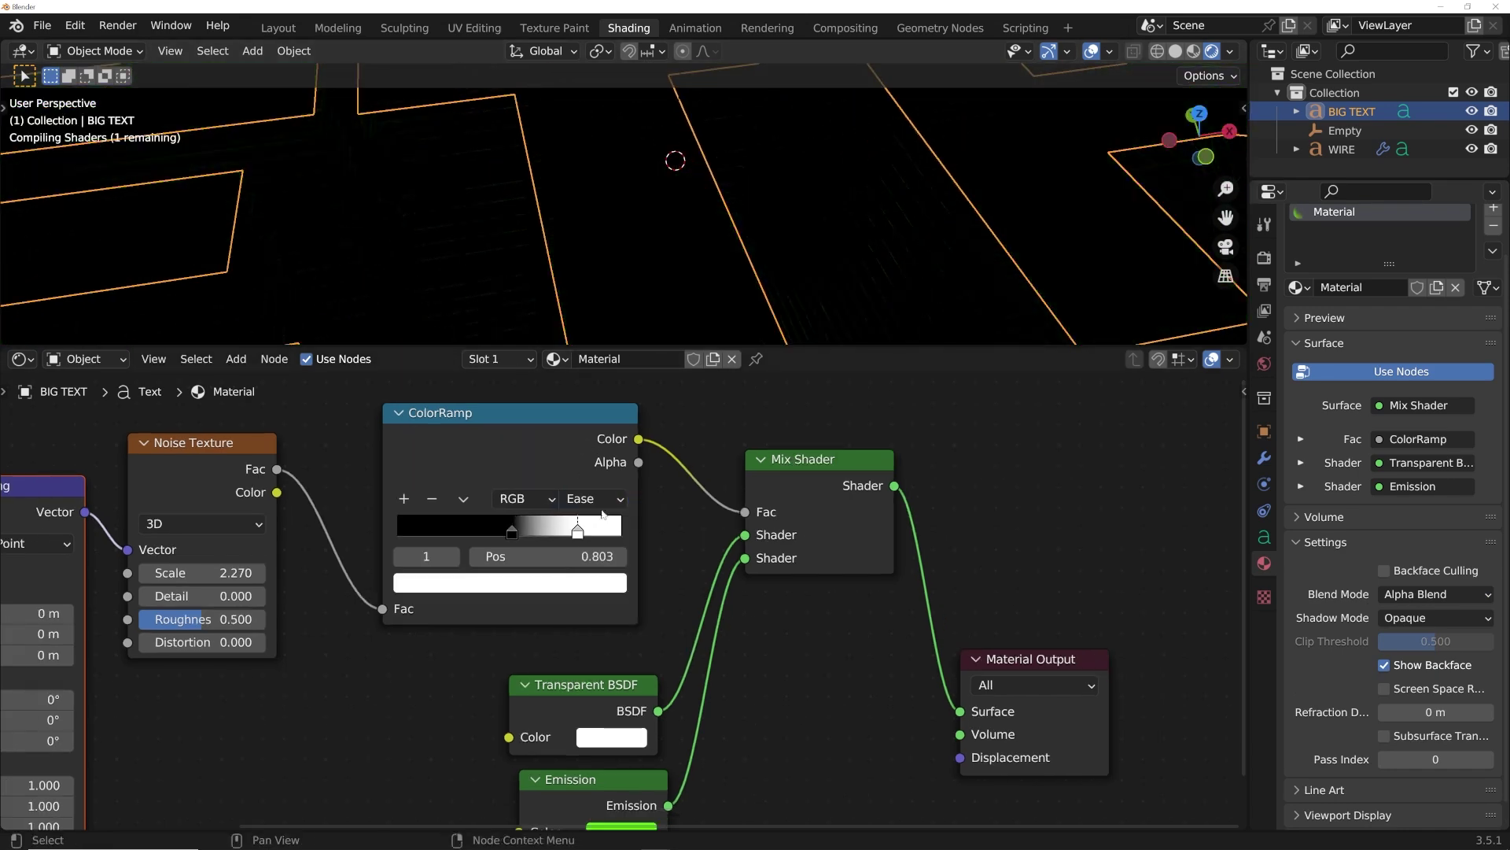
pyautogui.scroll(-3, 693, 226)
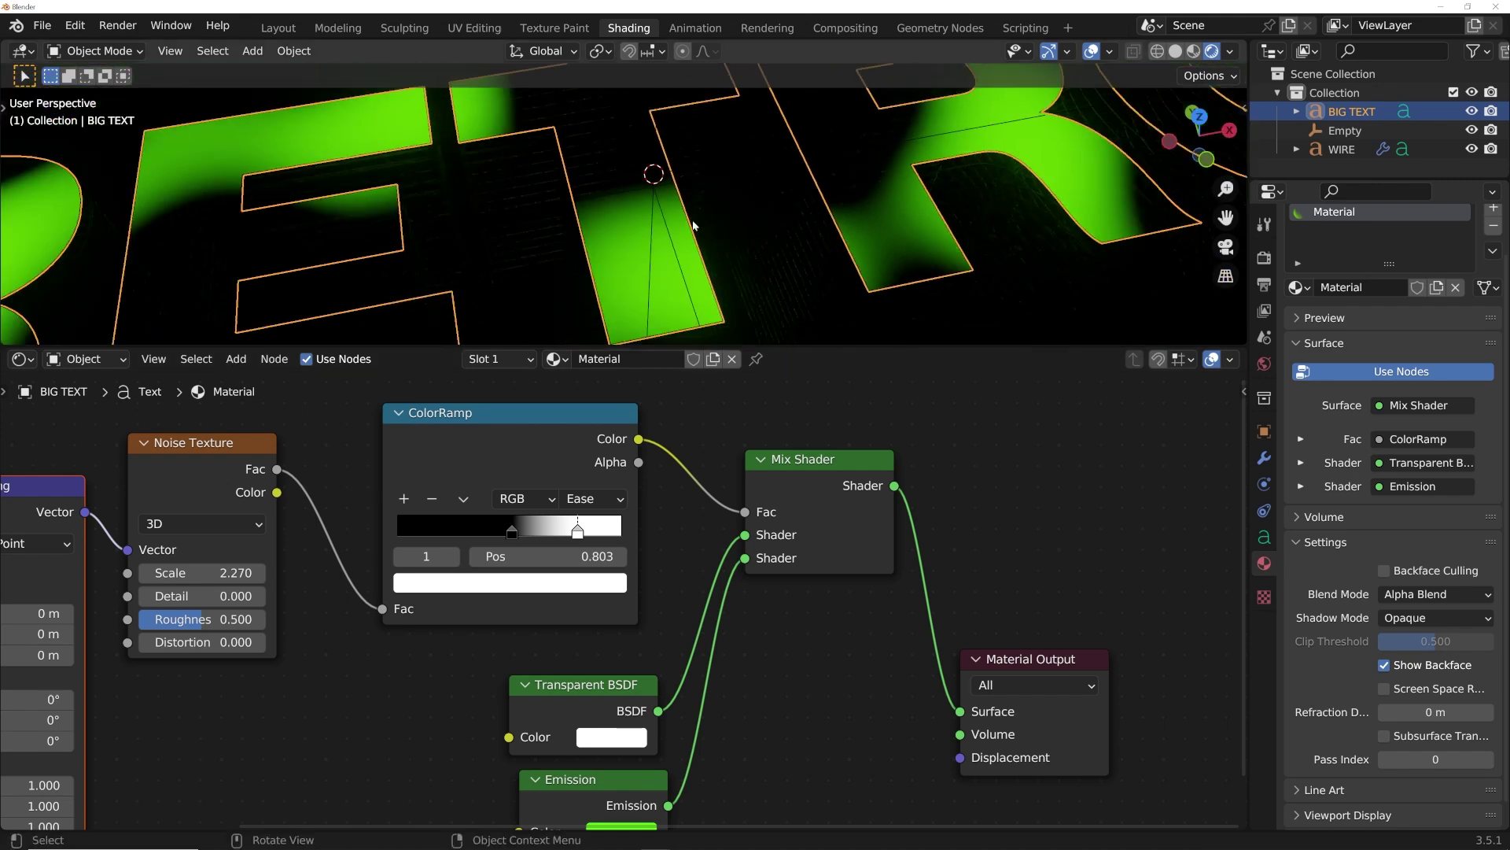
pyautogui.scroll(-4, 927, 180)
# Move the ColorRamp's black stop to position 0.414.
pyautogui.moveTo(283, 595); pyautogui.dragTo(521, 503, button='middle')
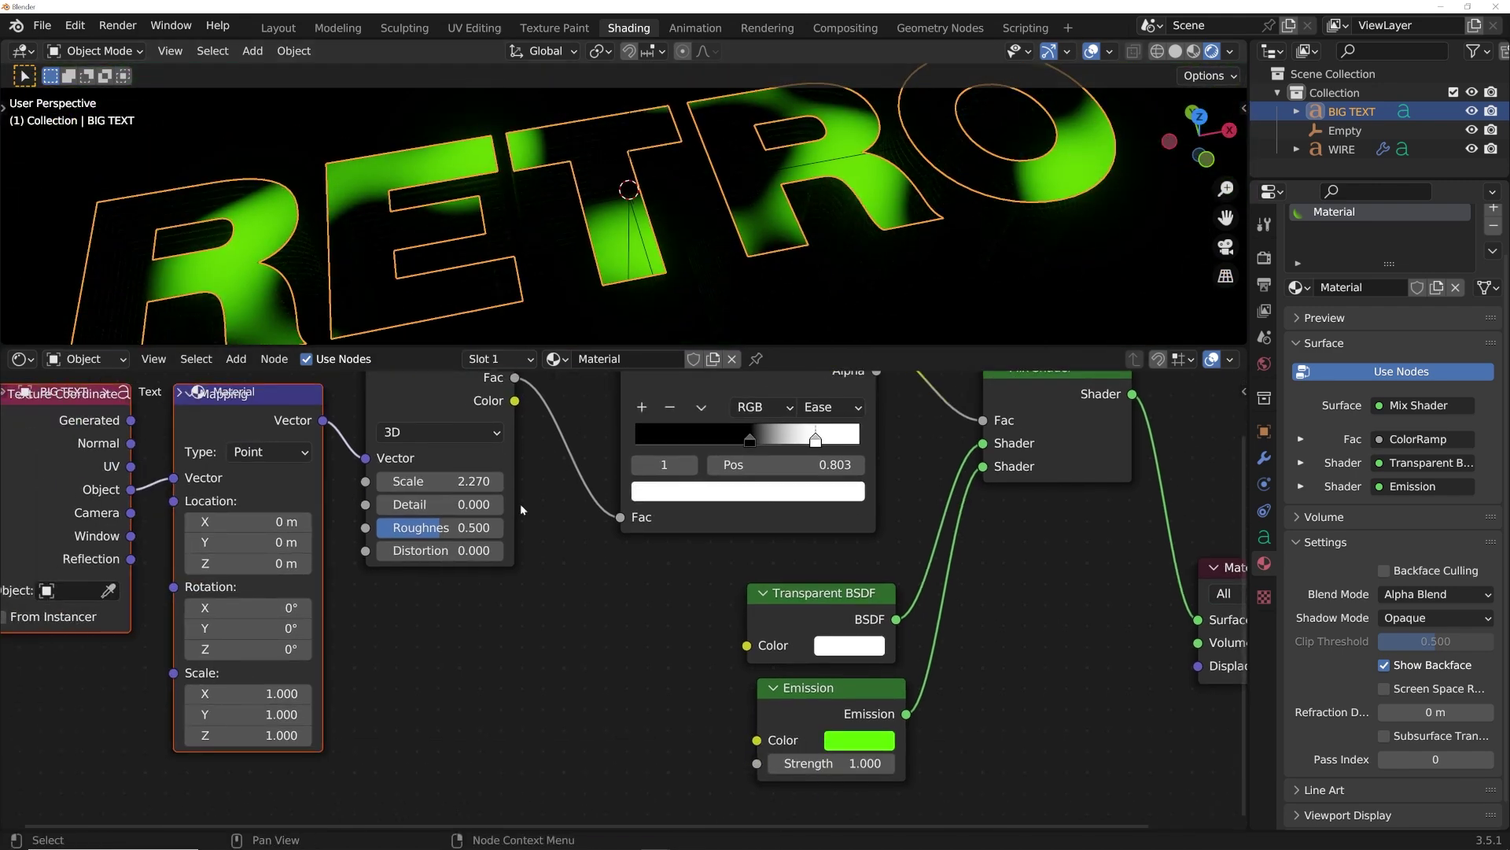
pyautogui.click(458, 481)
pyautogui.click(540, 525)
pyautogui.moveTo(636, 470); pyautogui.dragTo(516, 503, button='middle')
pyautogui.moveTo(638, 472); pyautogui.dragTo(623, 552)
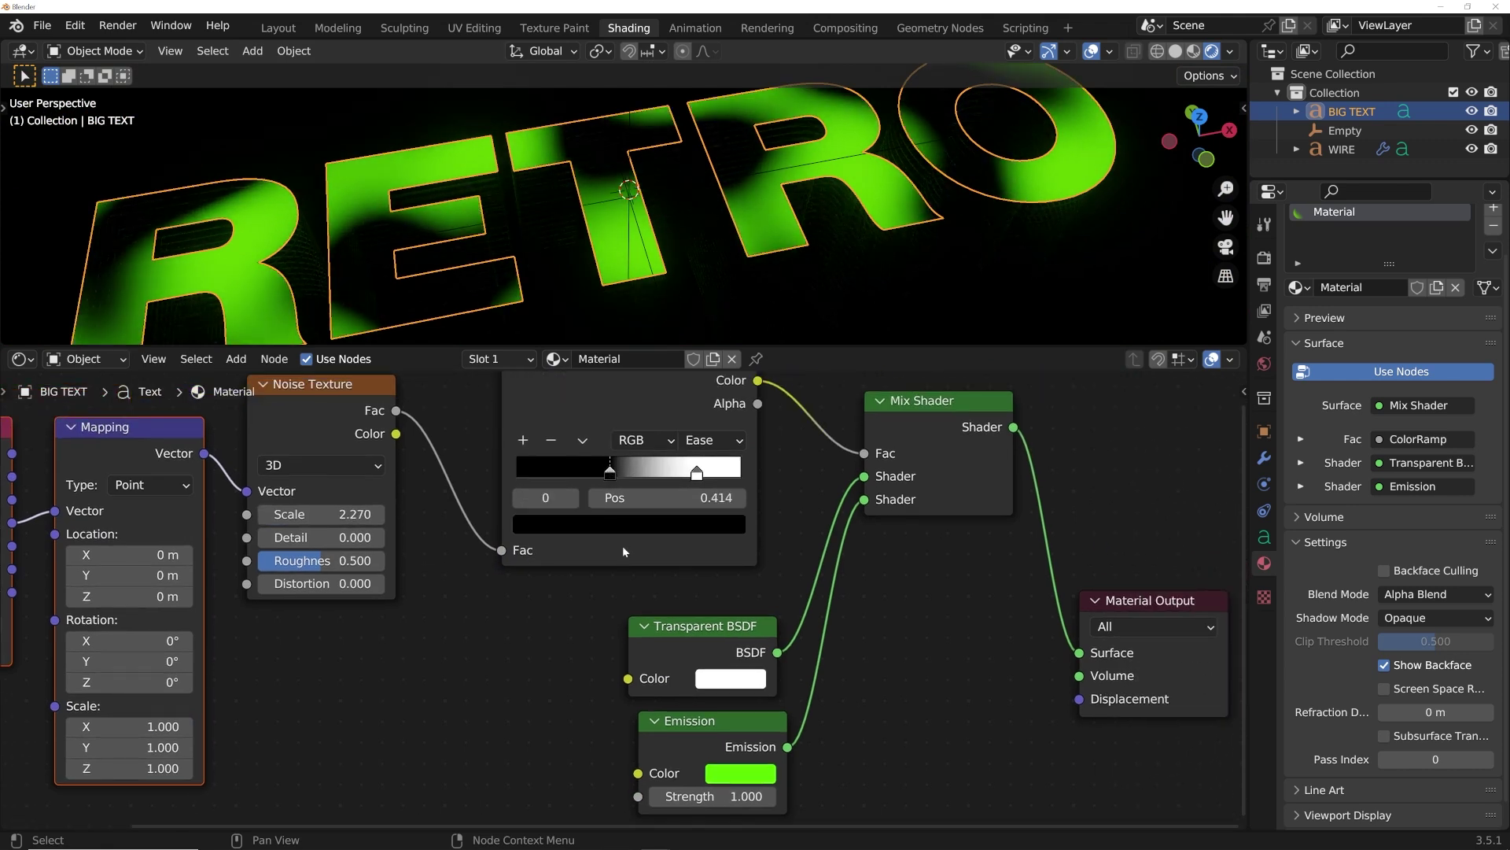
# Try a lighter color for the ColorRamp's black stop and undo the change.
pyautogui.click(626, 524)
pyautogui.moveTo(690, 355); pyautogui.dragTo(691, 311)
pyautogui.hotkey('ctrl', 'z')
pyautogui.keyDown('ctrl'); pyautogui.moveTo(364, 265); pyautogui.dragTo(387, 182, button='middle'); pyautogui.keyUp('ctrl')
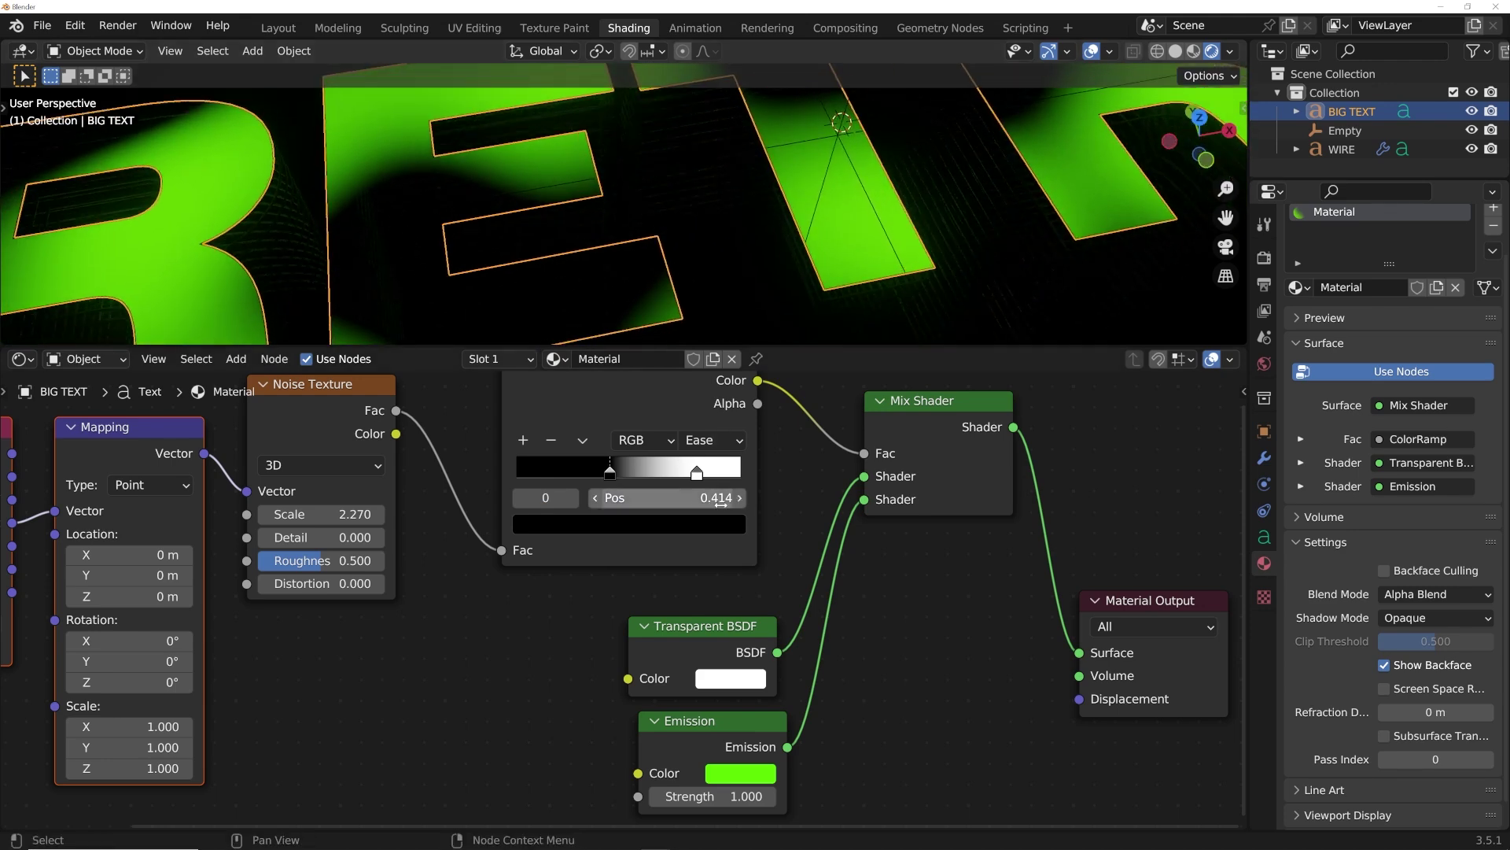
# Lighten the ColorRamp's black stop to a dark grey with a value of 0.039.
pyautogui.click(573, 524)
pyautogui.click(583, 535)
pyautogui.click(583, 535)
pyautogui.moveTo(583, 535); pyautogui.dragTo(514, 588, button='middle')
pyautogui.click(551, 576)
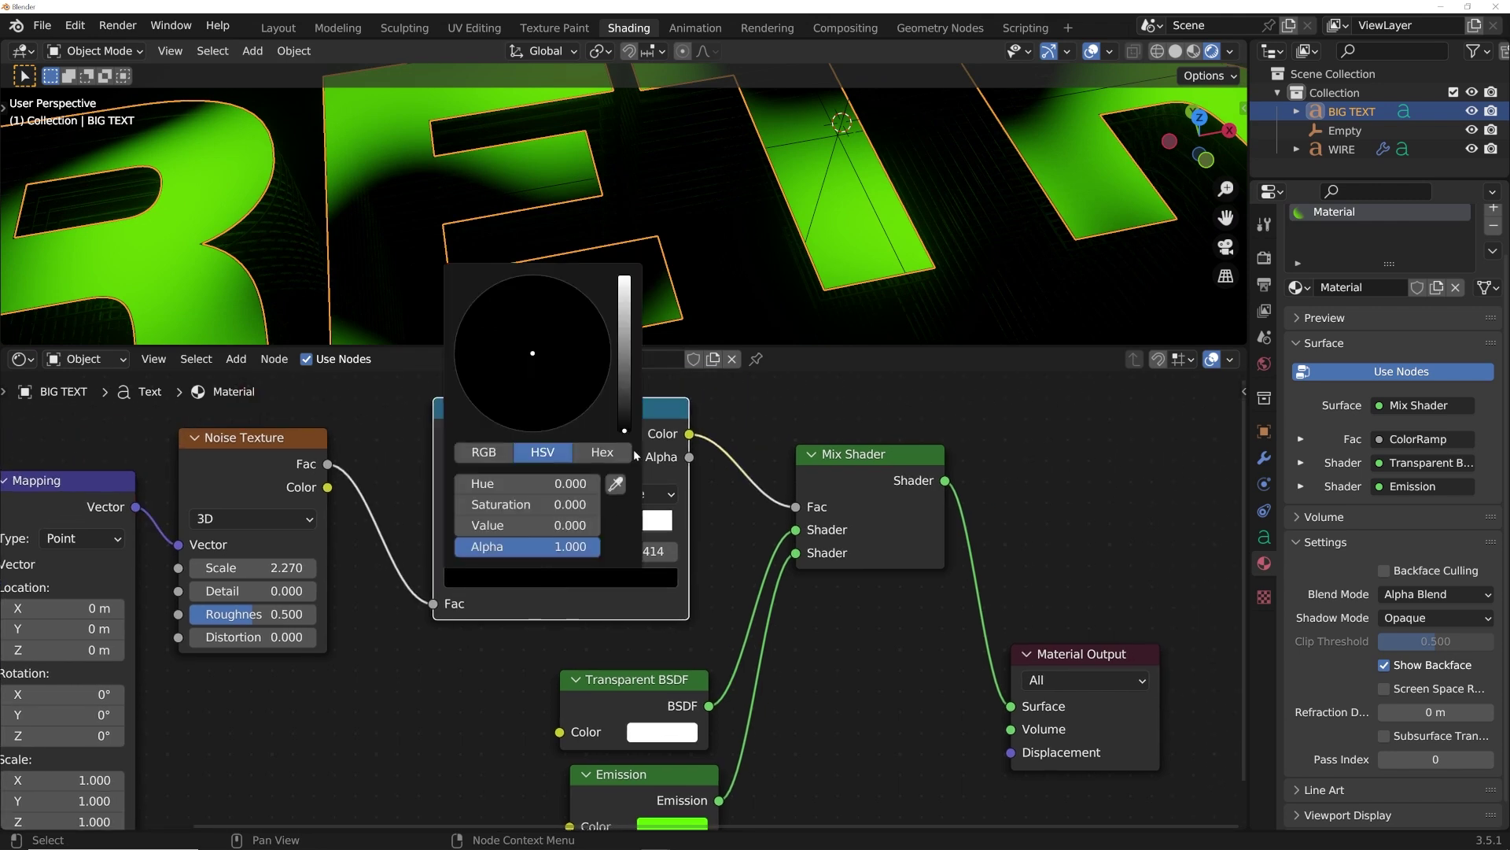
pyautogui.moveTo(624, 400); pyautogui.dragTo(624, 398)
pyautogui.click(598, 580)
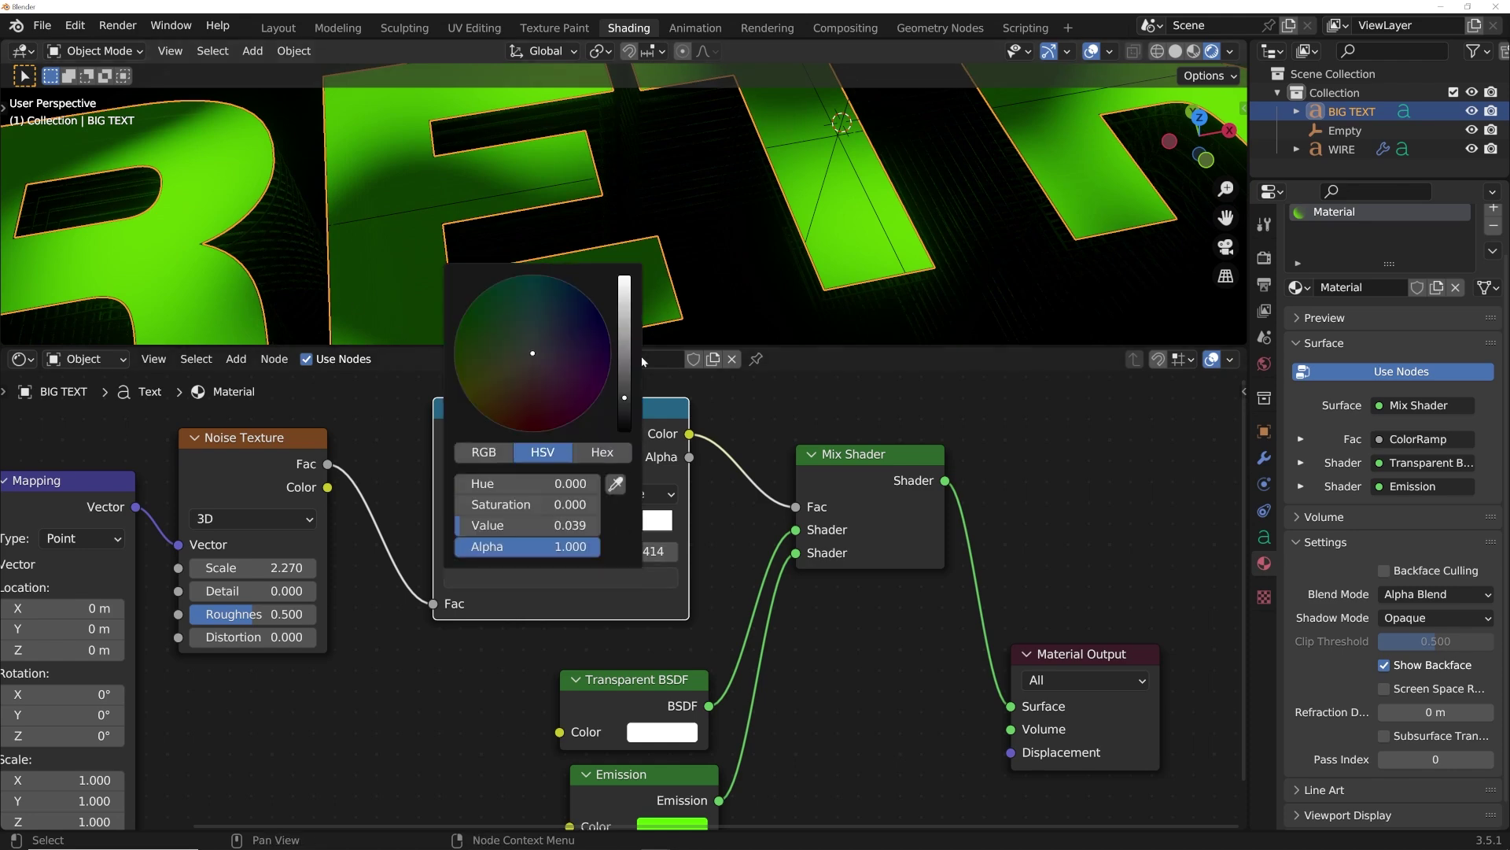
# Set the Emission strength to 30.
pyautogui.scroll(-4, 758, 590)
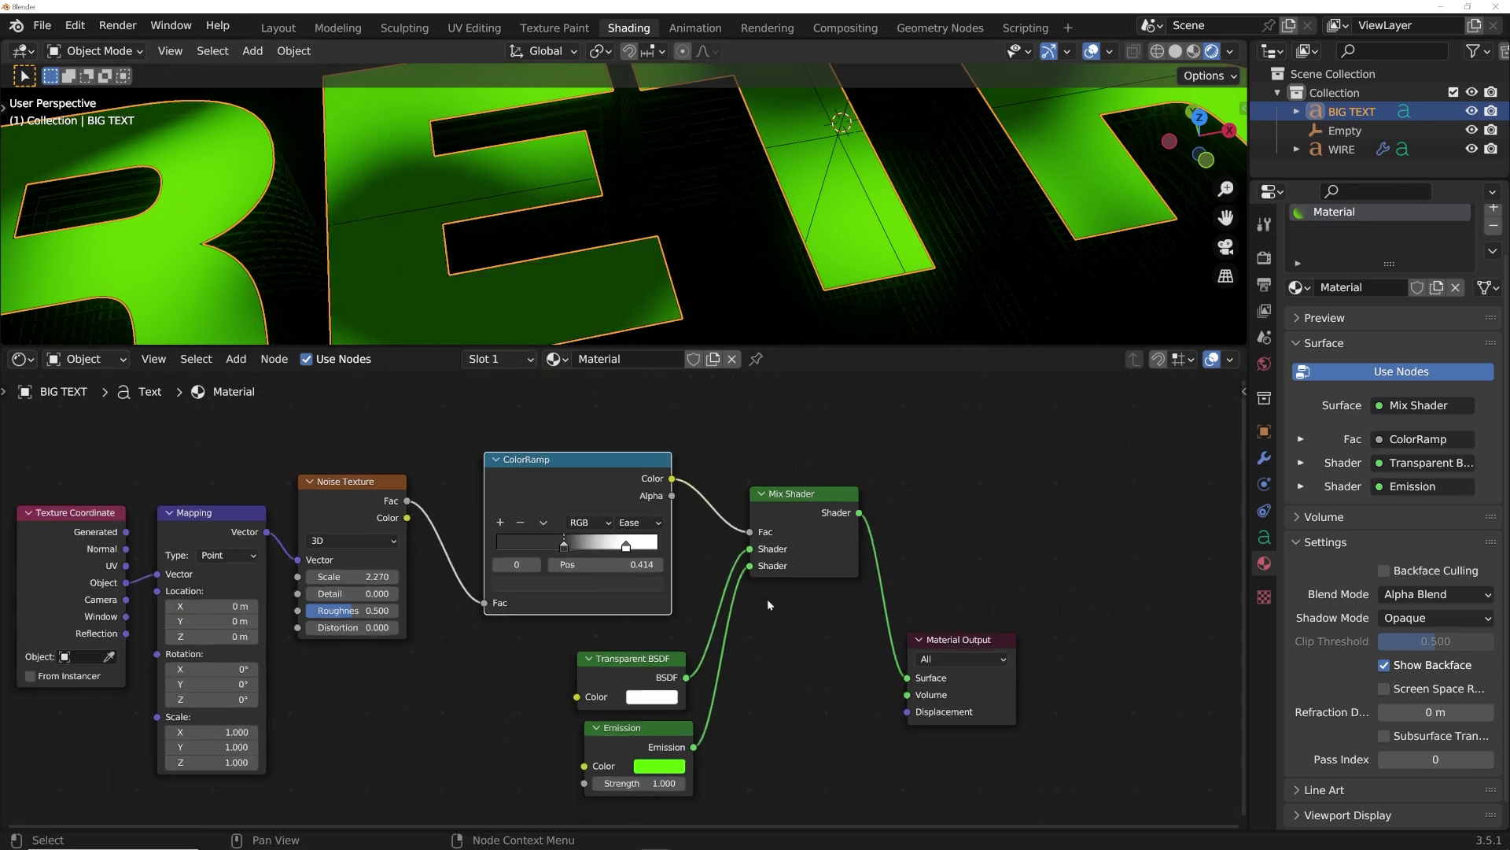
pyautogui.moveTo(758, 590); pyautogui.dragTo(644, 509, button='middle')
pyautogui.click(539, 704)
pyautogui.write('30')
pyautogui.press('Return')
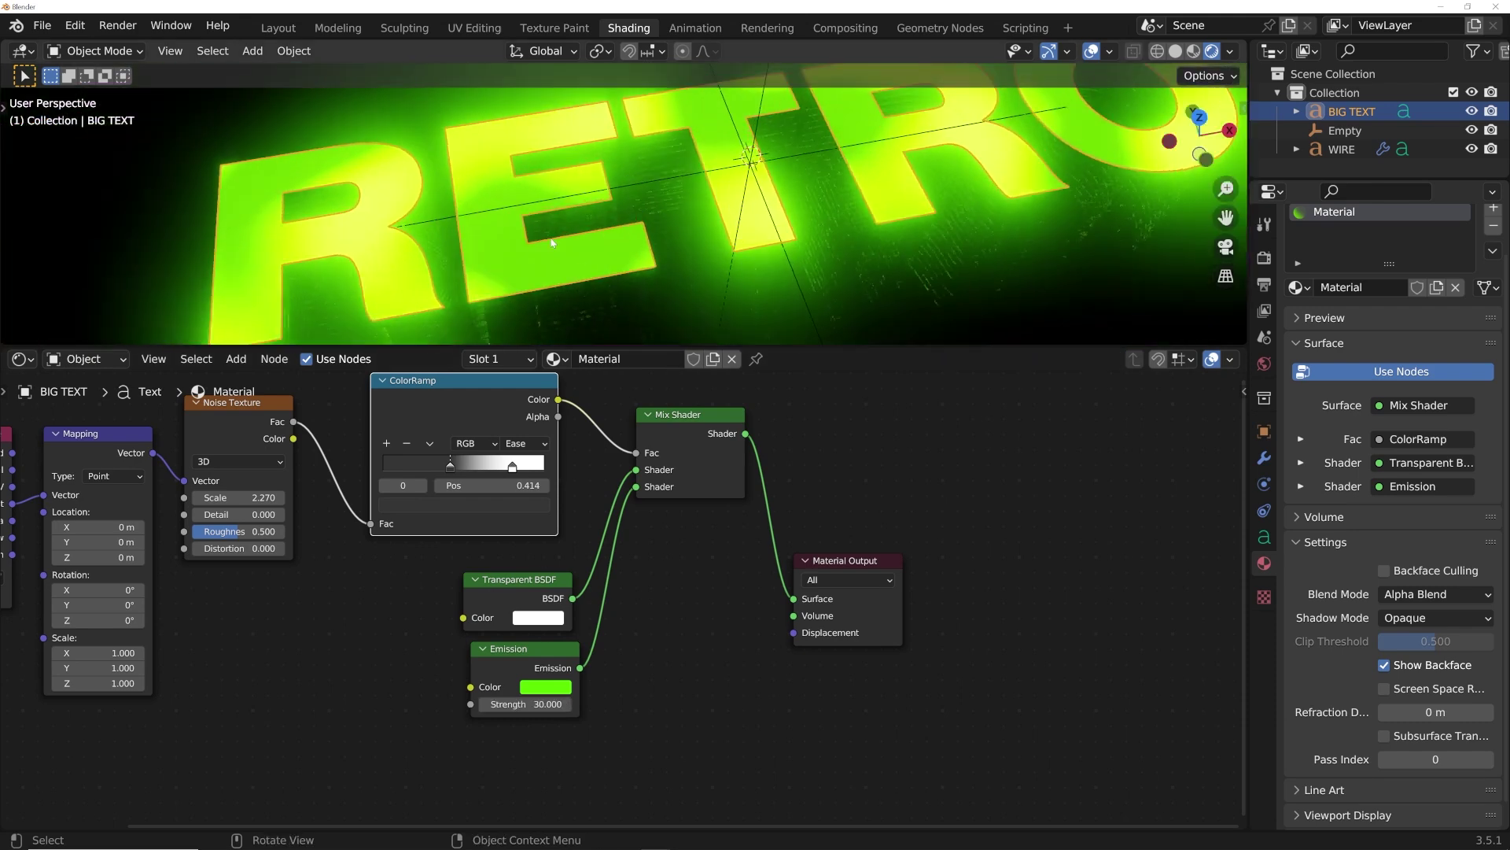
# Set the Emission strength to 20.
pyautogui.doubleClick(525, 704)
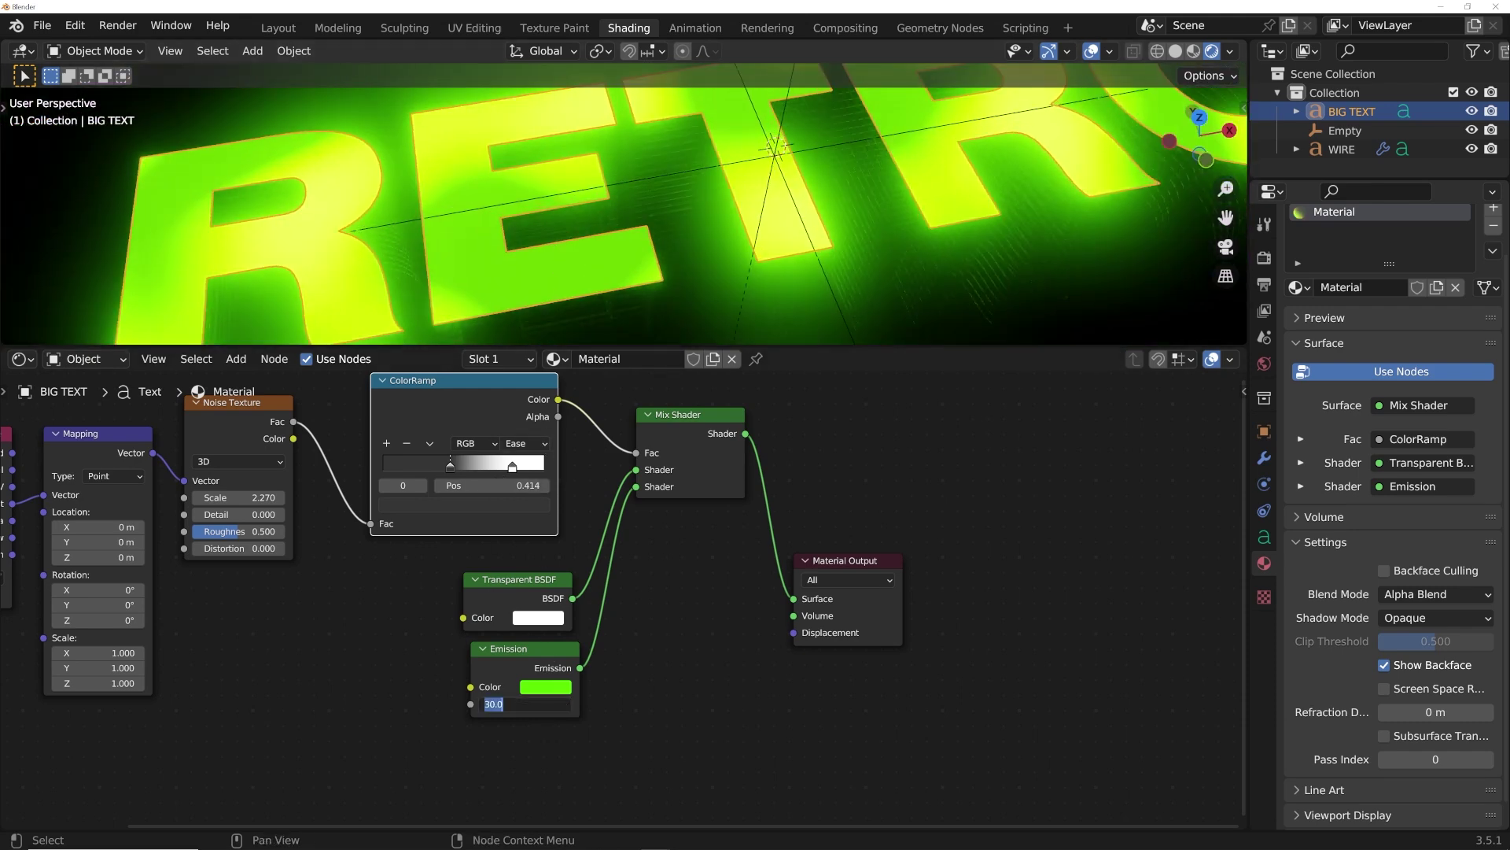
pyautogui.write('20')
pyautogui.press('Return')
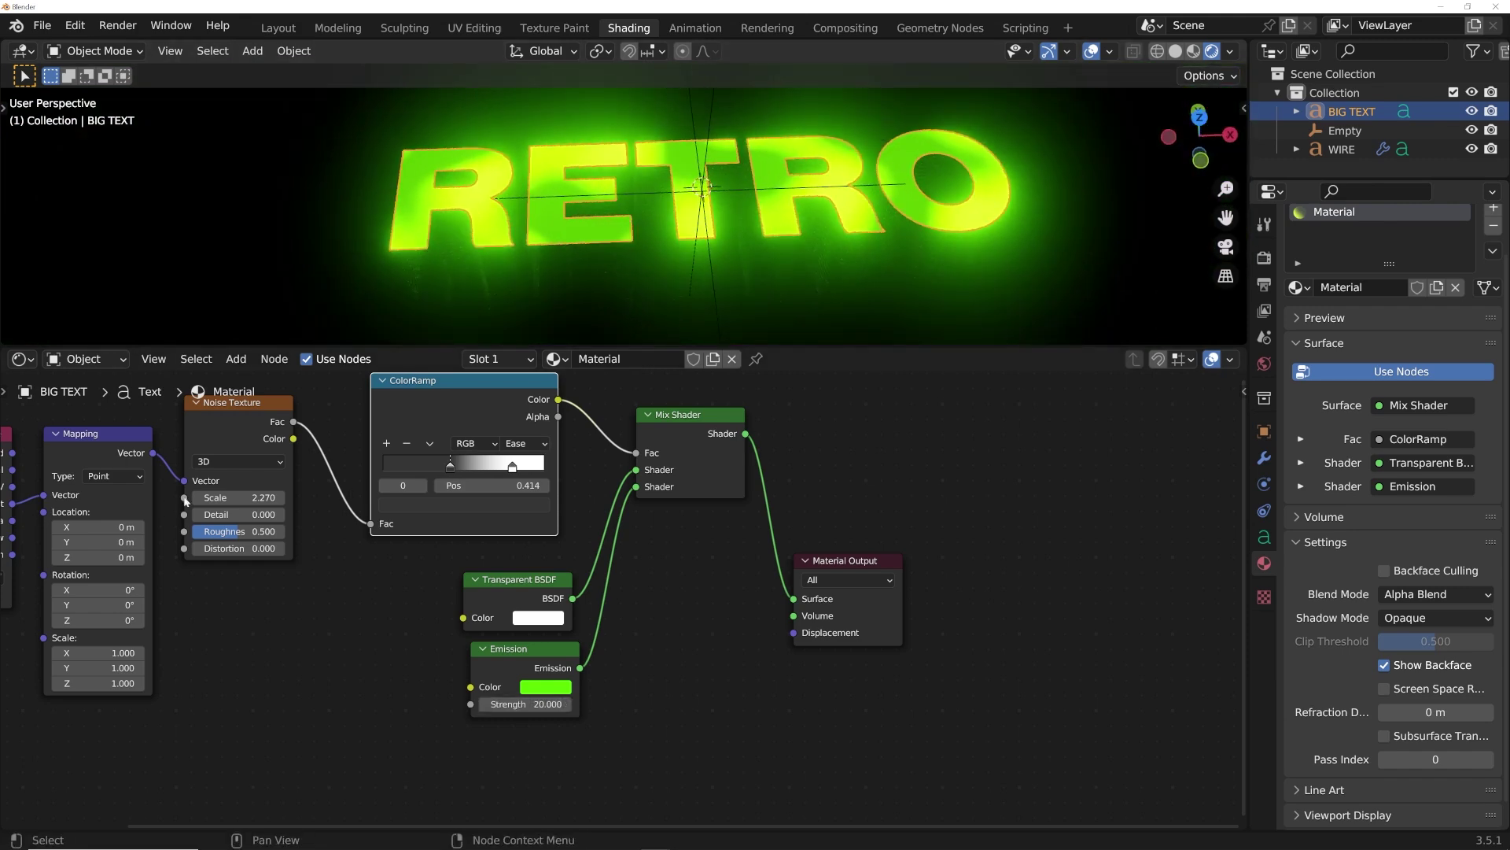
# Switch the Noise Texture to 4D and set its scale to 2 and its W value to 5.150.
pyautogui.click(223, 461)
pyautogui.click(236, 529)
pyautogui.scroll(2, 326, 498)
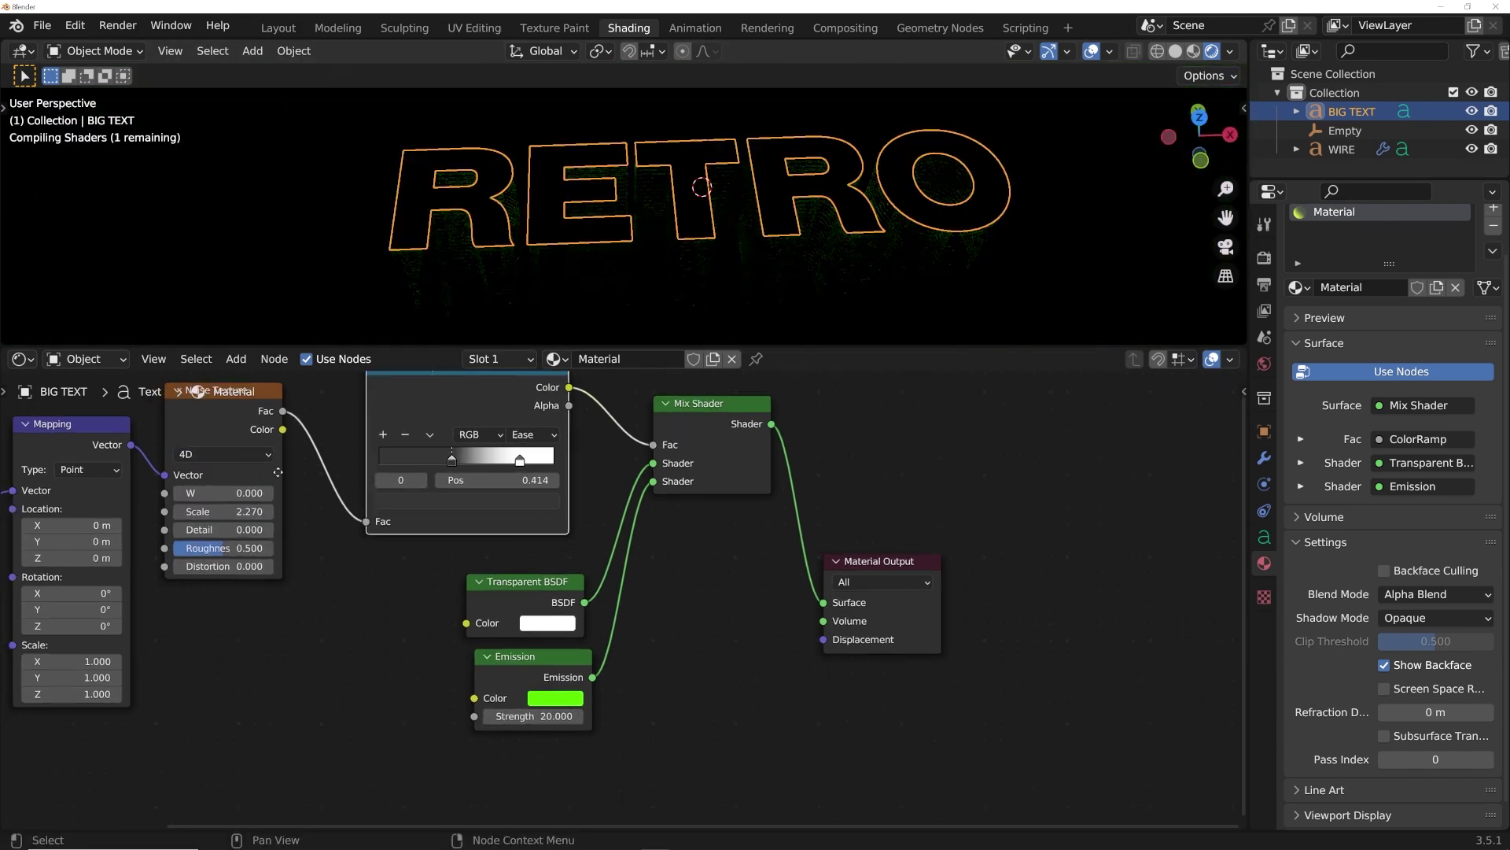
pyautogui.scroll(1, 325, 496)
pyautogui.moveTo(326, 496); pyautogui.dragTo(471, 530, button='middle')
pyautogui.moveTo(345, 493); pyautogui.dragTo(445, 493)
pyautogui.click(354, 517)
pyautogui.write('2')
pyautogui.press('Return')
pyautogui.keyDown('shift'); pyautogui.moveTo(347, 493); pyautogui.dragTo(436, 493); pyautogui.keyUp('shift')
# Darken the ColorRamp's dark stop to a value of 0.009.
pyautogui.click(684, 498)
pyautogui.moveTo(748, 313); pyautogui.dragTo(748, 331)
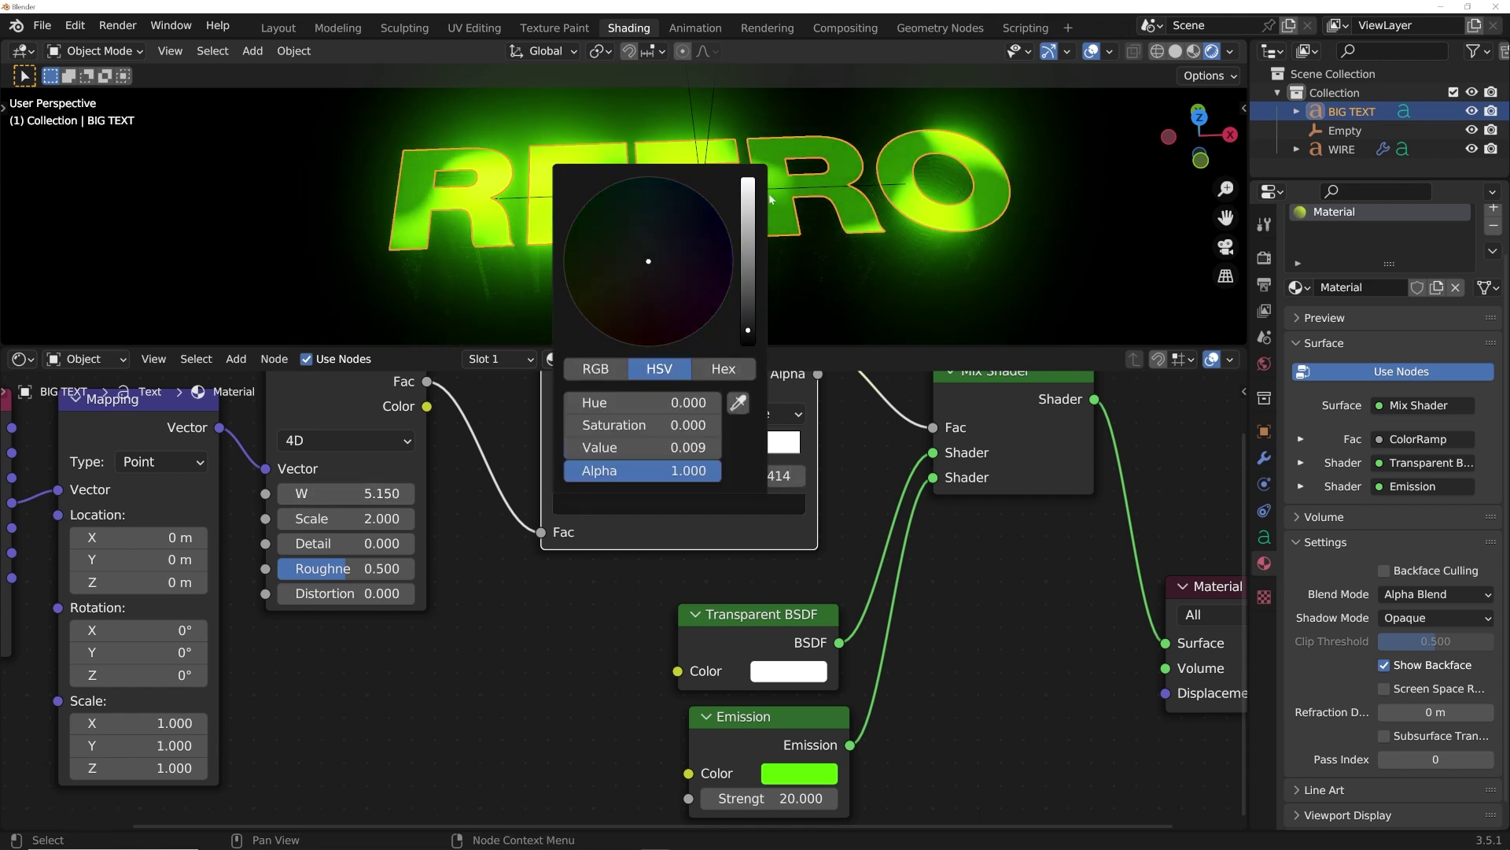
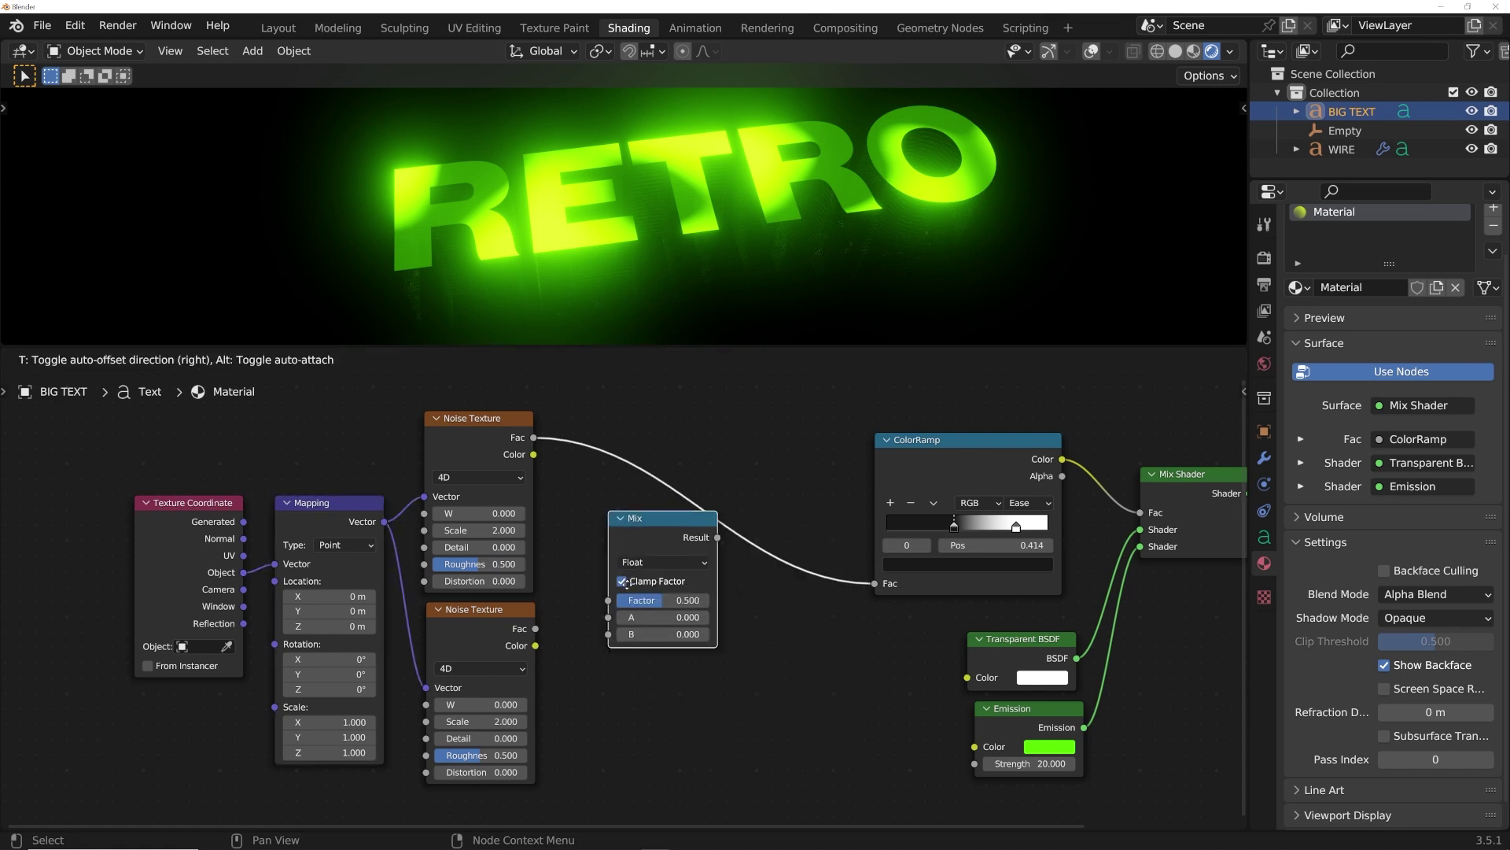
# Switch the new Mix node to Color, insert it before the ColorRamp, and connect the lower Noise Texture's Fac to its B input.
pyautogui.click(645, 593)
pyautogui.click(646, 641)
pyautogui.moveTo(643, 576); pyautogui.dragTo(650, 482)
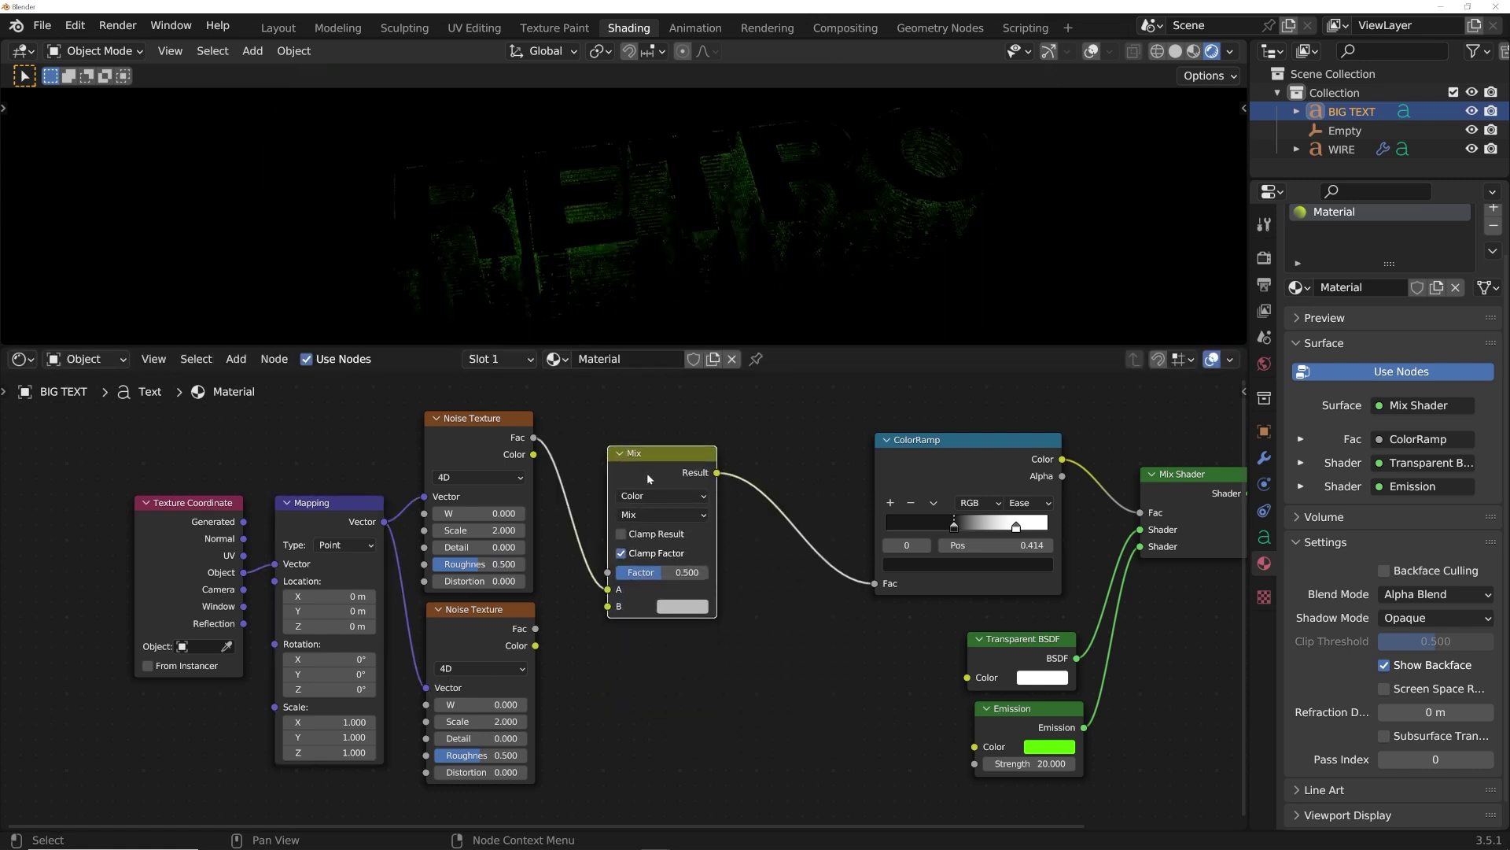
pyautogui.moveTo(535, 630); pyautogui.dragTo(607, 605)
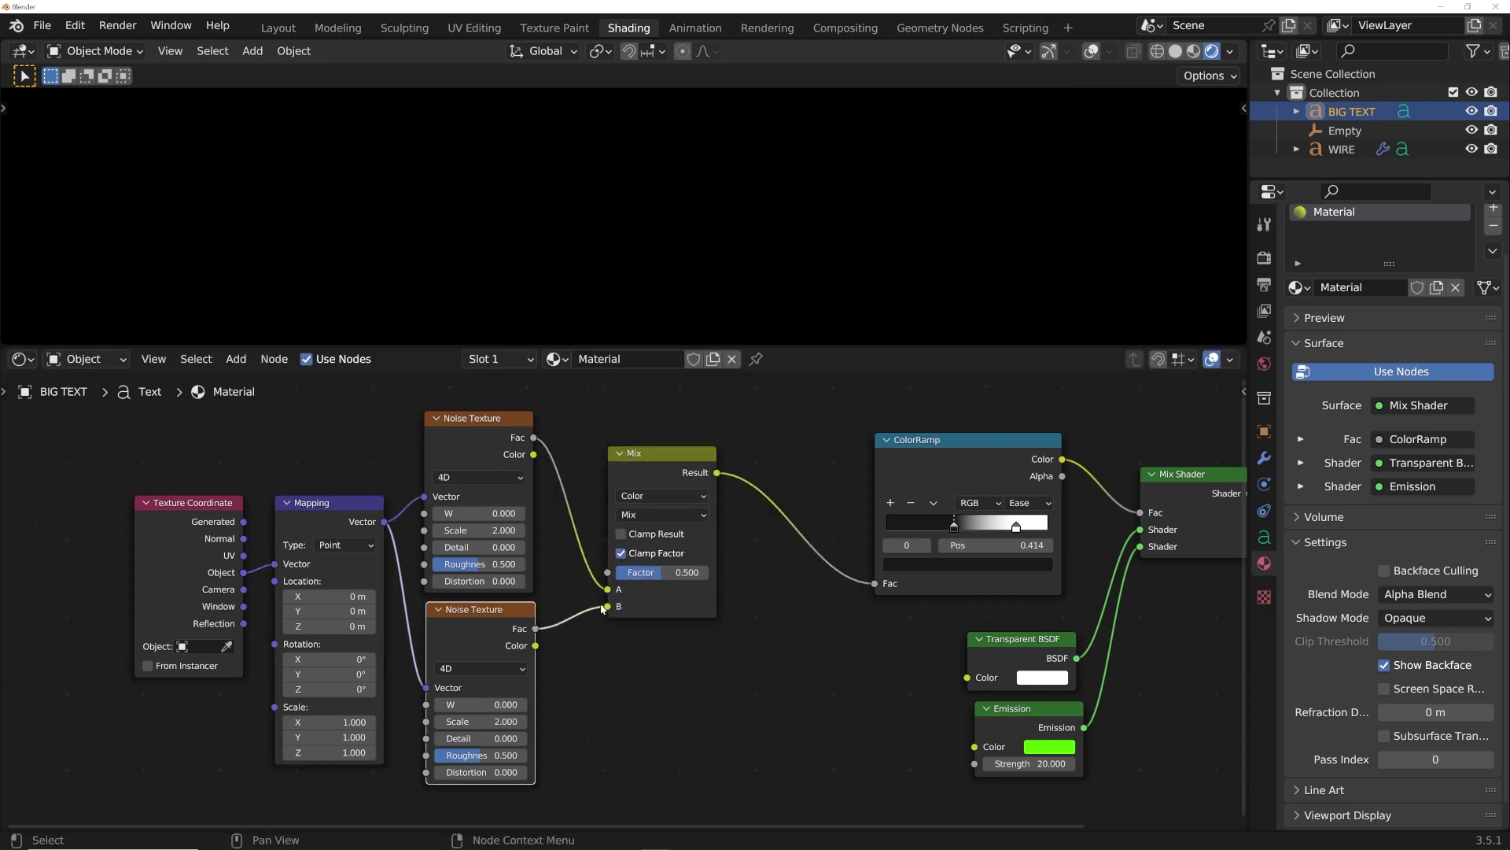
# Split off a narrow area between the 3D view and the node editor and make it a Timeline.
pyautogui.moveTo(102, 346); pyautogui.dragTo(103, 395)
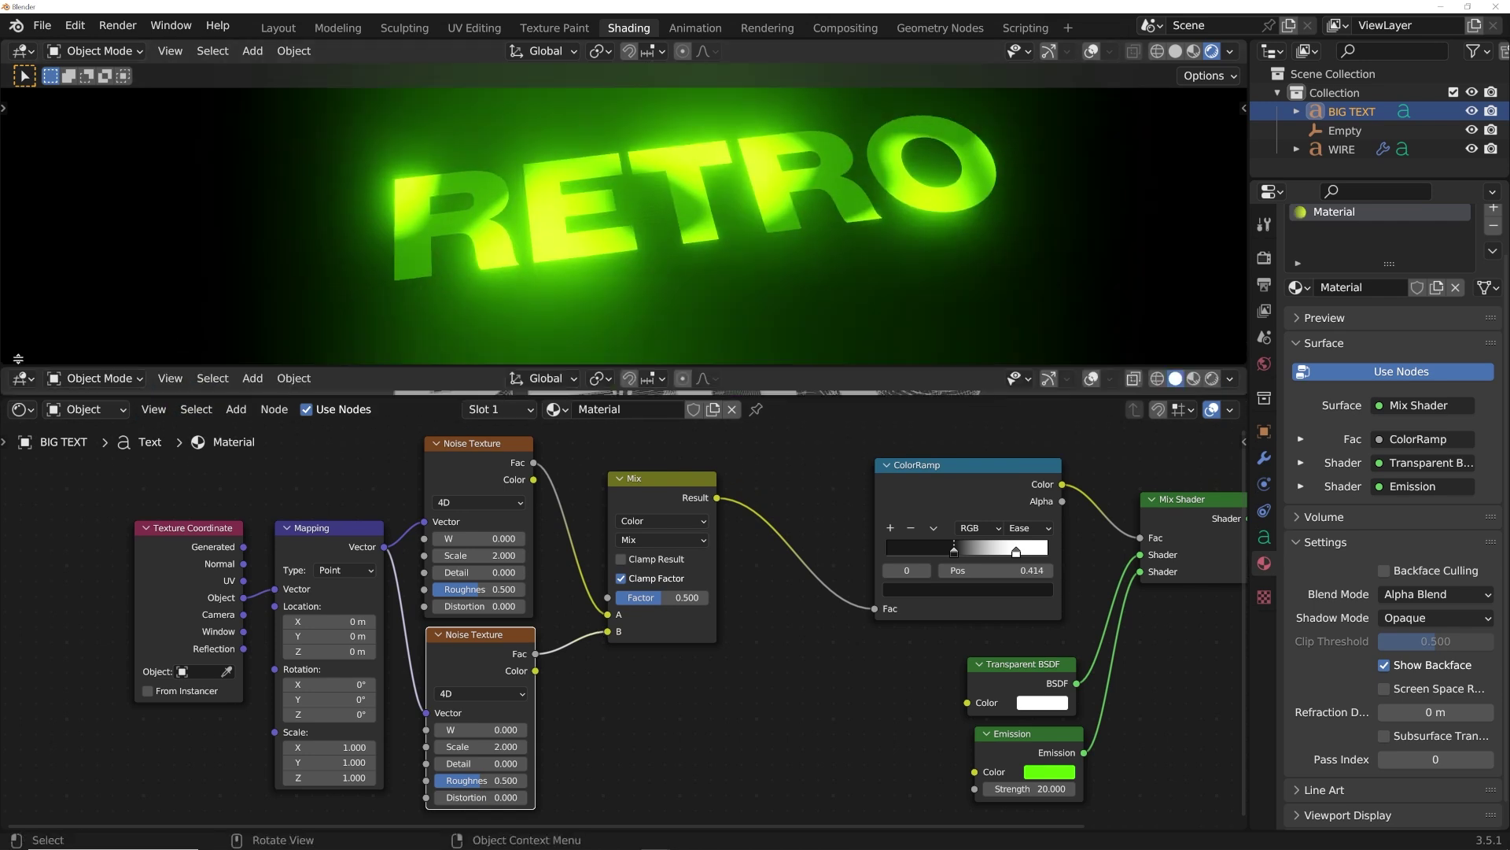
pyautogui.moveTo(5, 393); pyautogui.dragTo(8, 322)
pyautogui.click(24, 333)
pyautogui.click(24, 334)
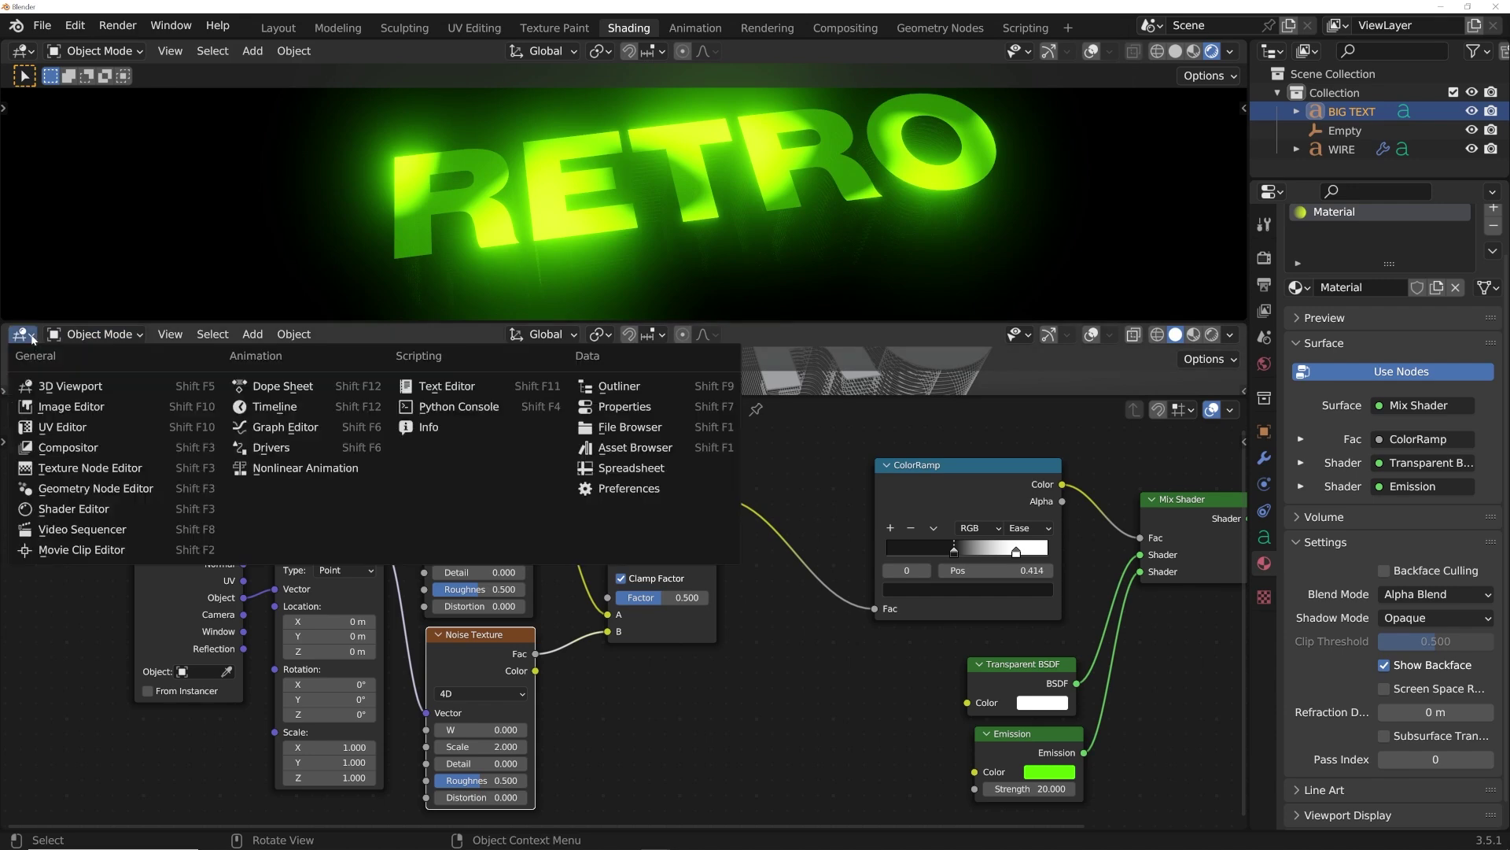
pyautogui.click(267, 403)
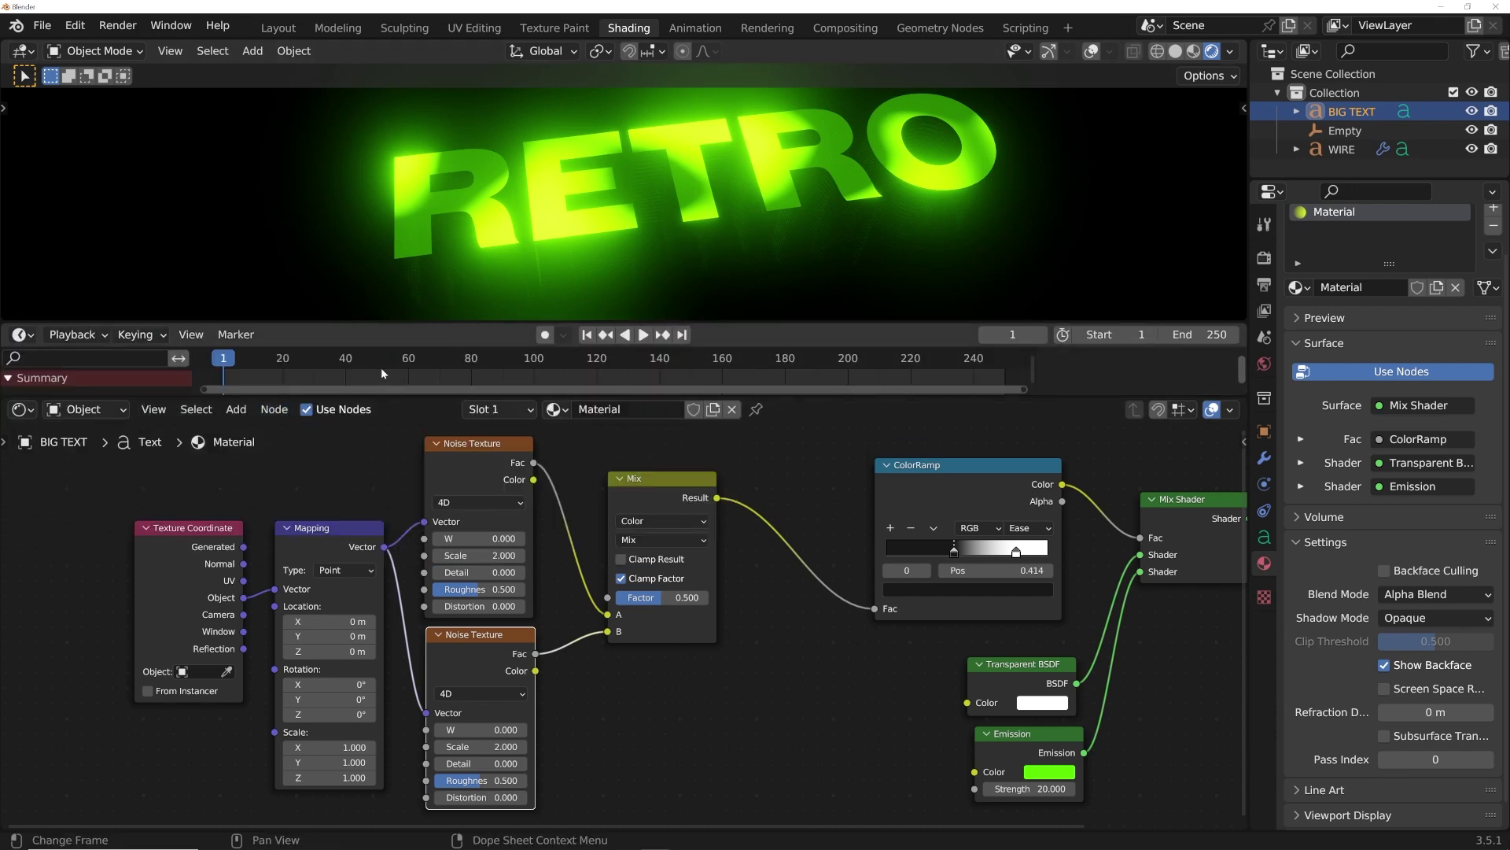
# At frame 0, keyframe the upper Noise Texture's W at 0 and the Mix node's factor at 0.
pyautogui.press('Left')
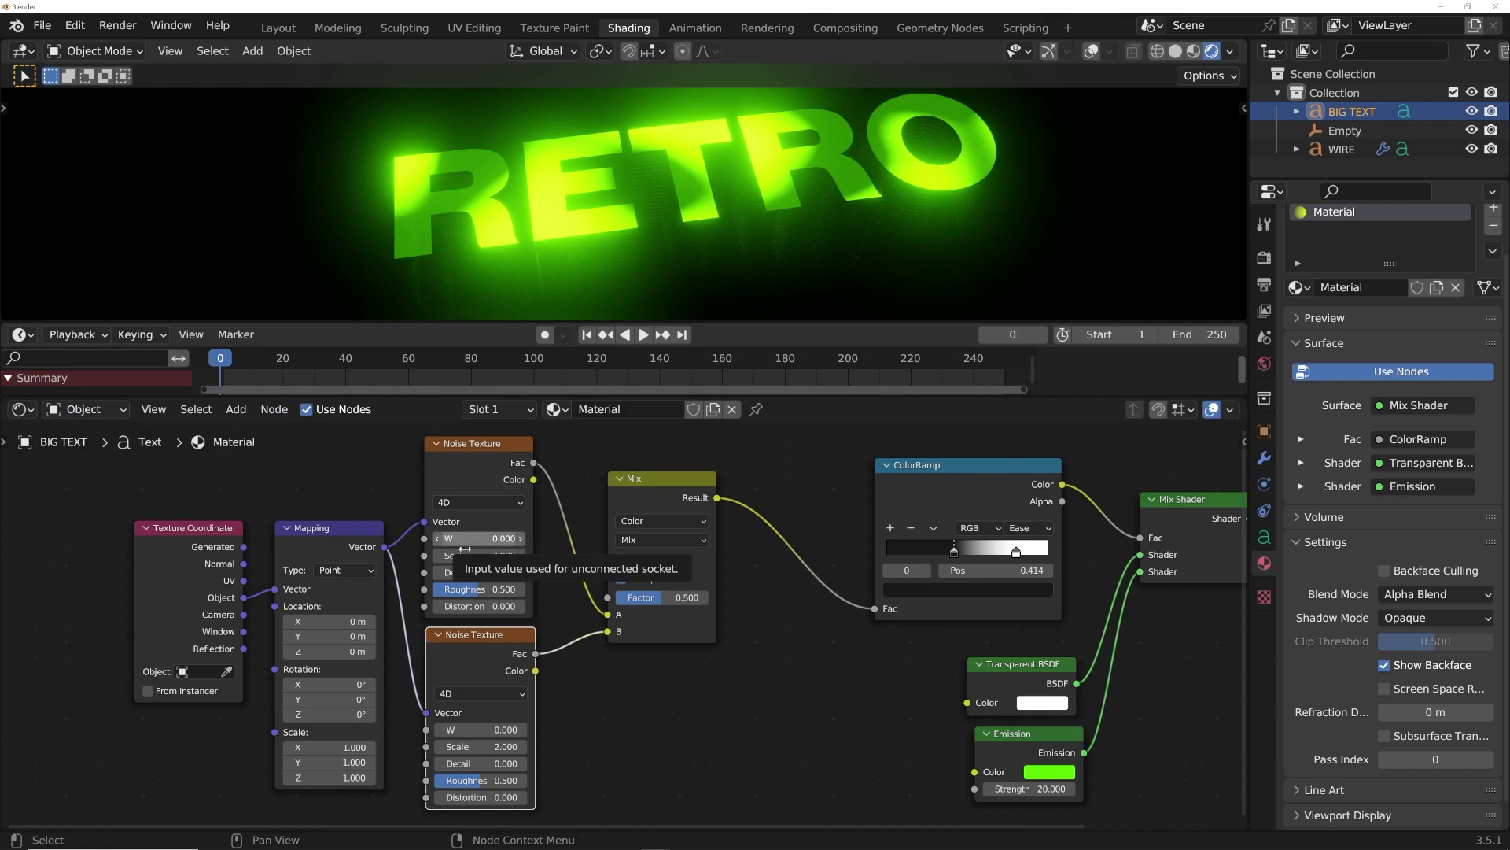
pyautogui.press('i')
pyautogui.moveTo(677, 597); pyautogui.dragTo(635, 604)
# At frame 250, set the Mix node's factor to 1.000 and keyframe it.
pyautogui.click(682, 334)
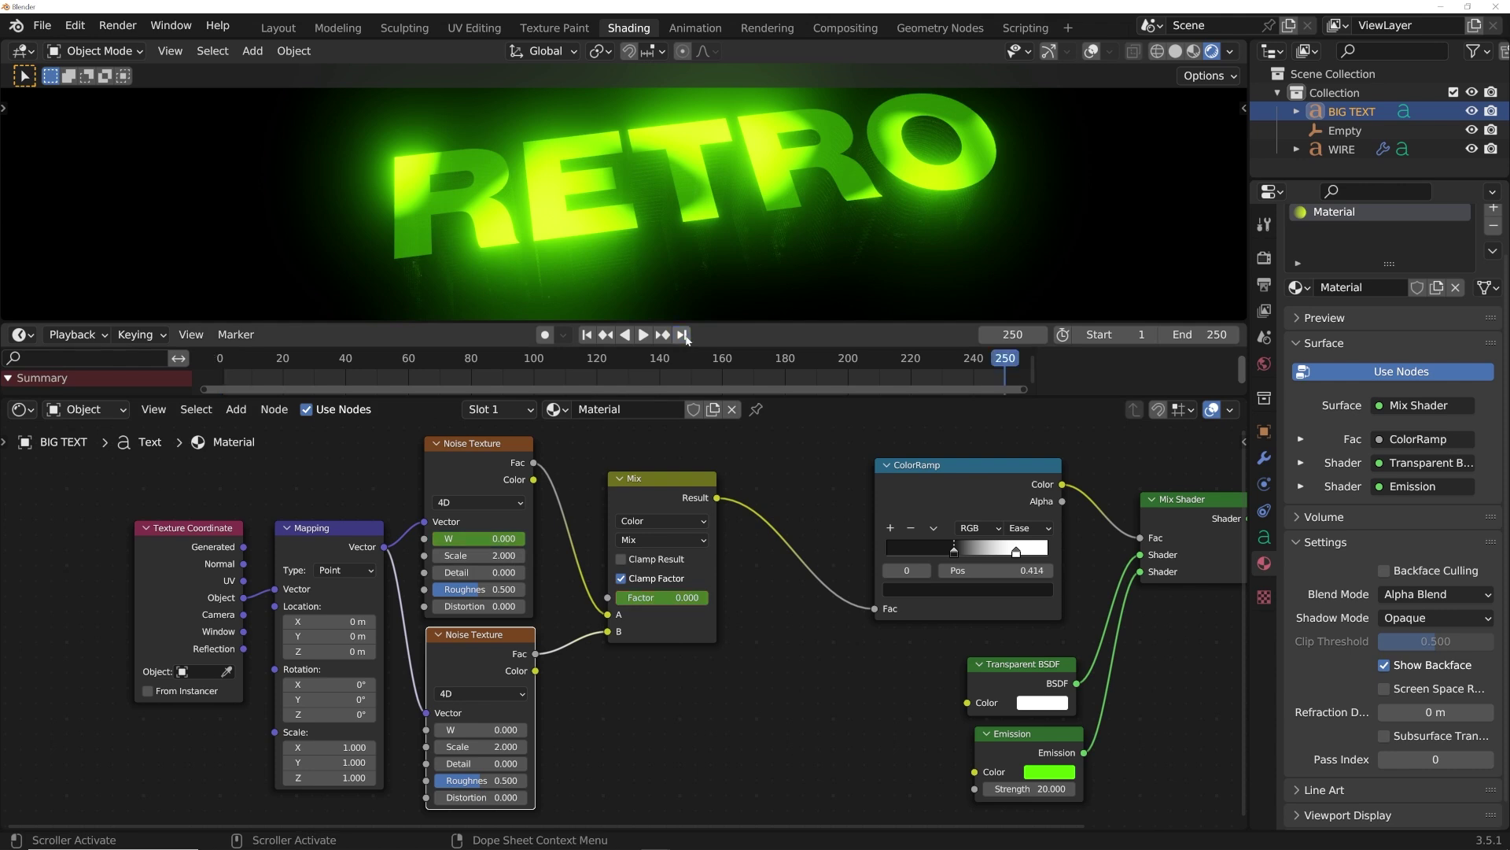
pyautogui.moveTo(636, 600); pyautogui.dragTo(690, 600)
pyautogui.press('i')
# At frame 250, keyframe the upper Noise Texture's W at 5 and the lower Noise Texture's W at 0.
pyautogui.click(479, 538)
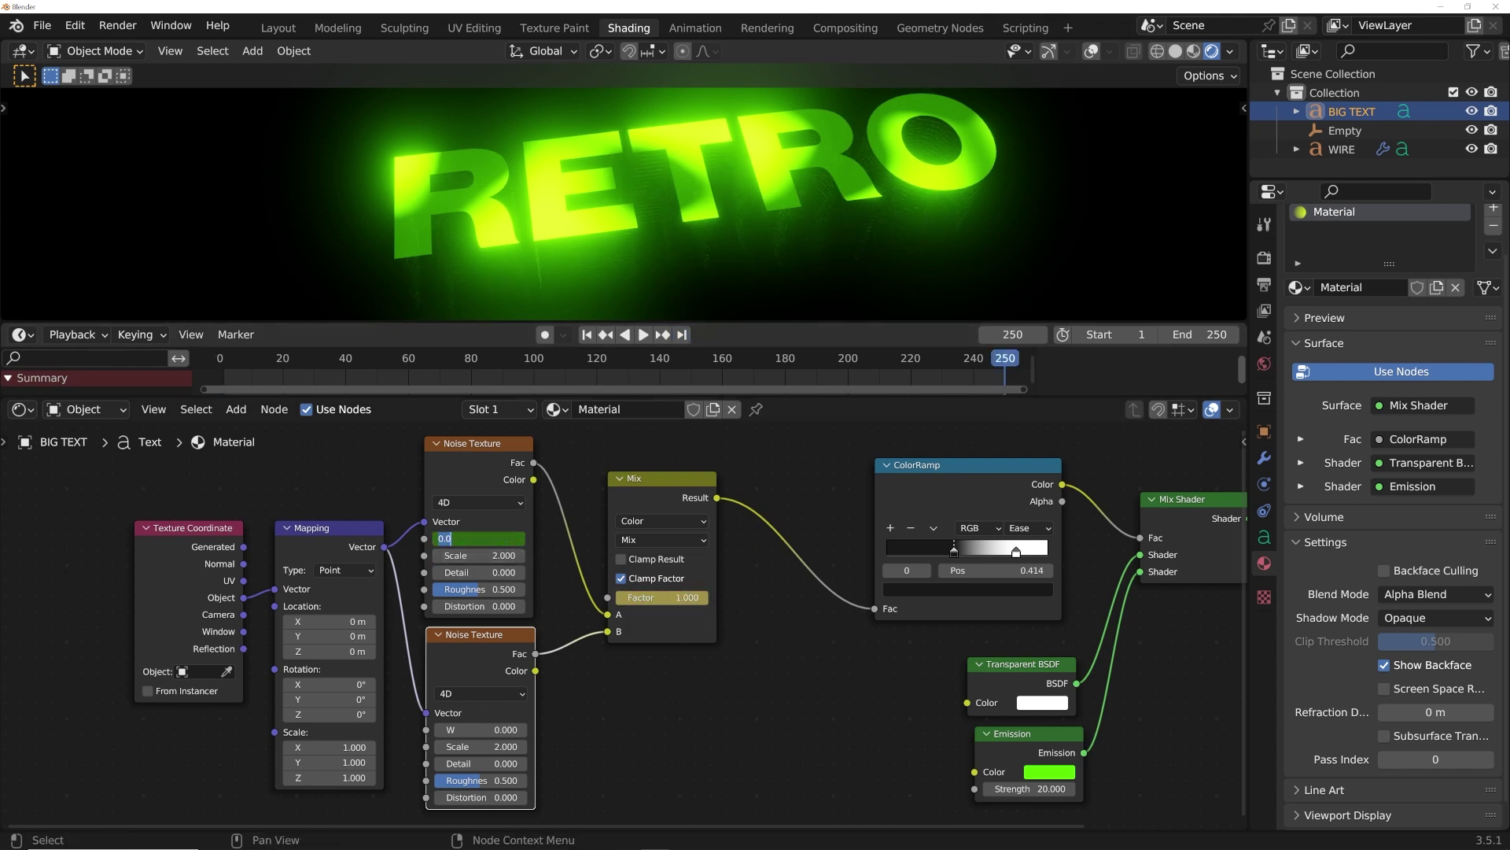
pyautogui.write('5')
pyautogui.press('Return')
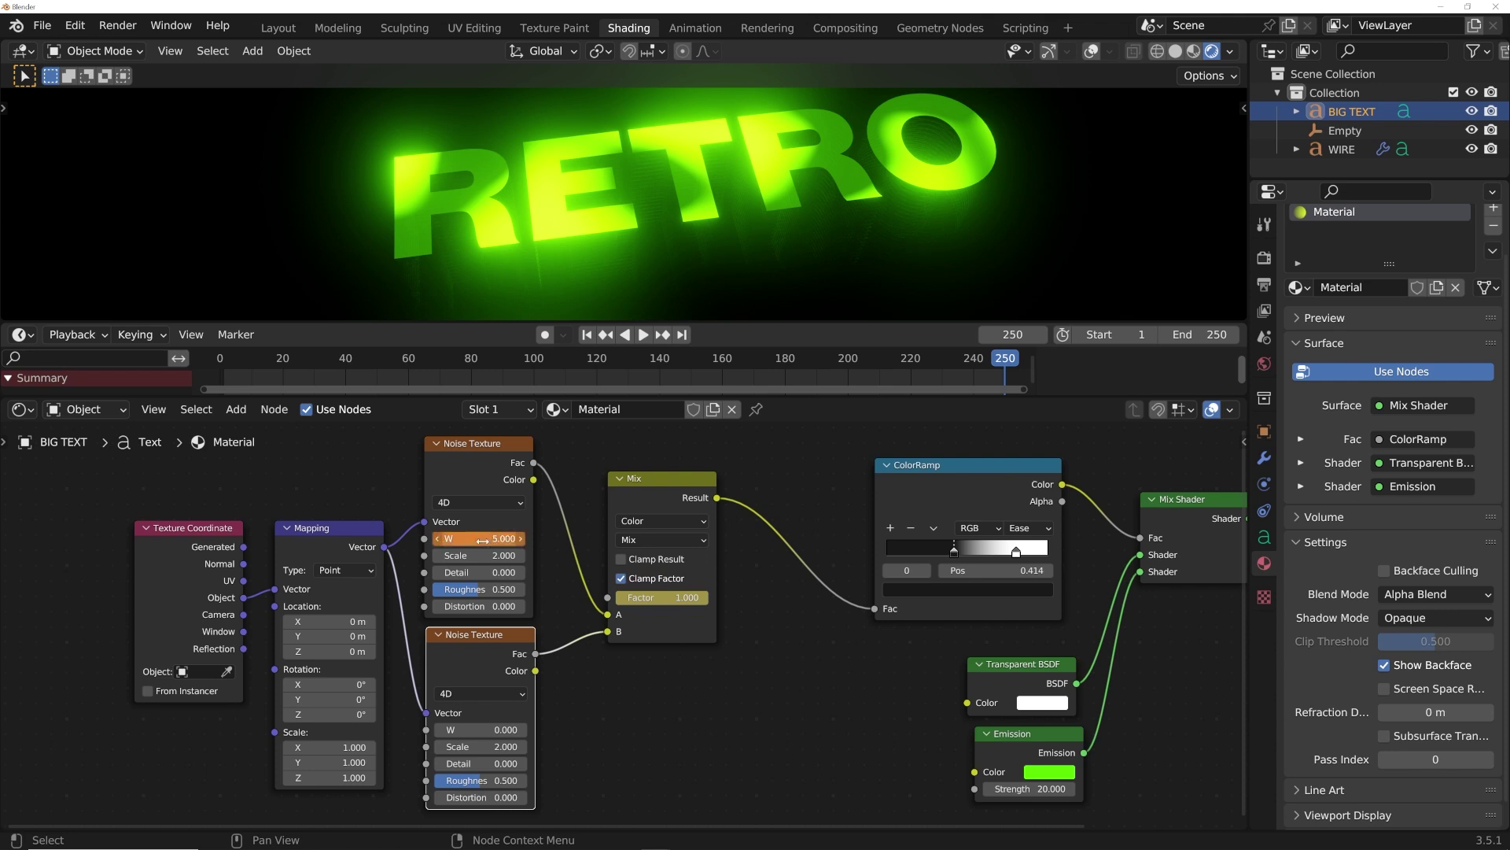
pyautogui.press('i')
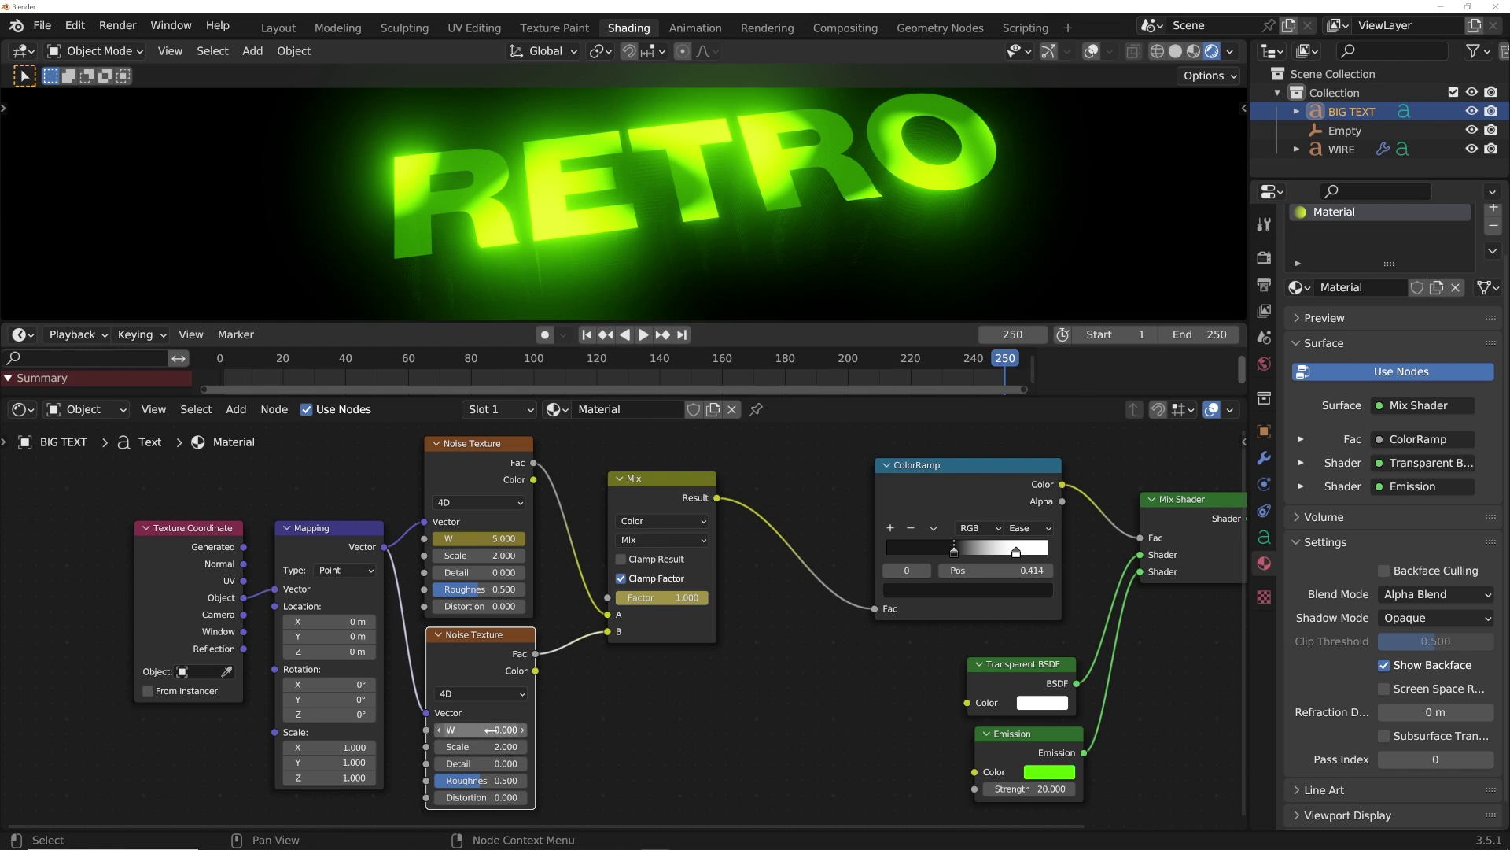
pyautogui.press('i')
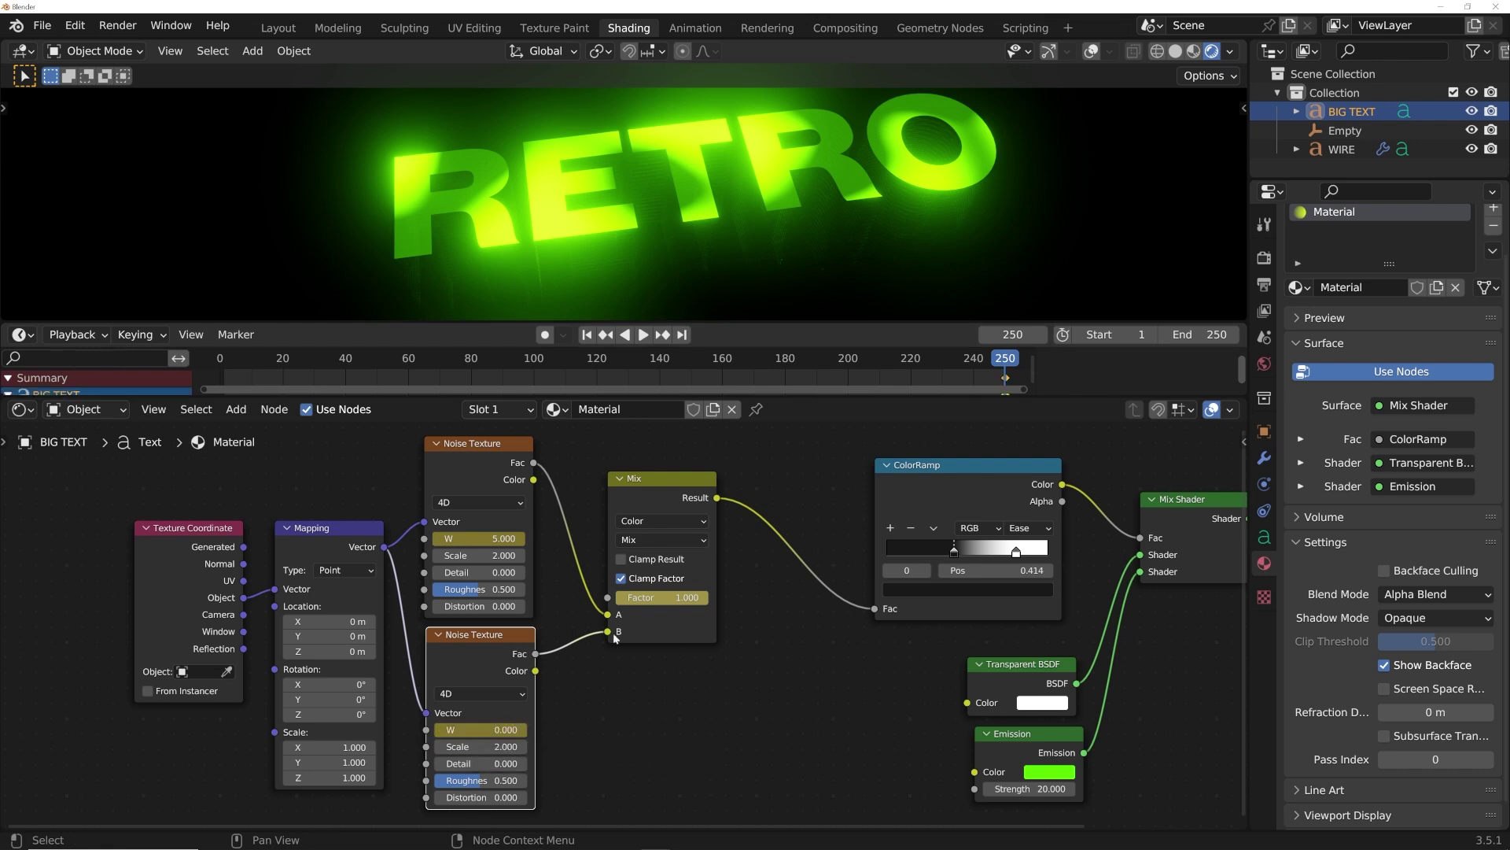
# Return to frame 0 and keyframe the lower Noise Texture's W at -5.
pyautogui.click(587, 335)
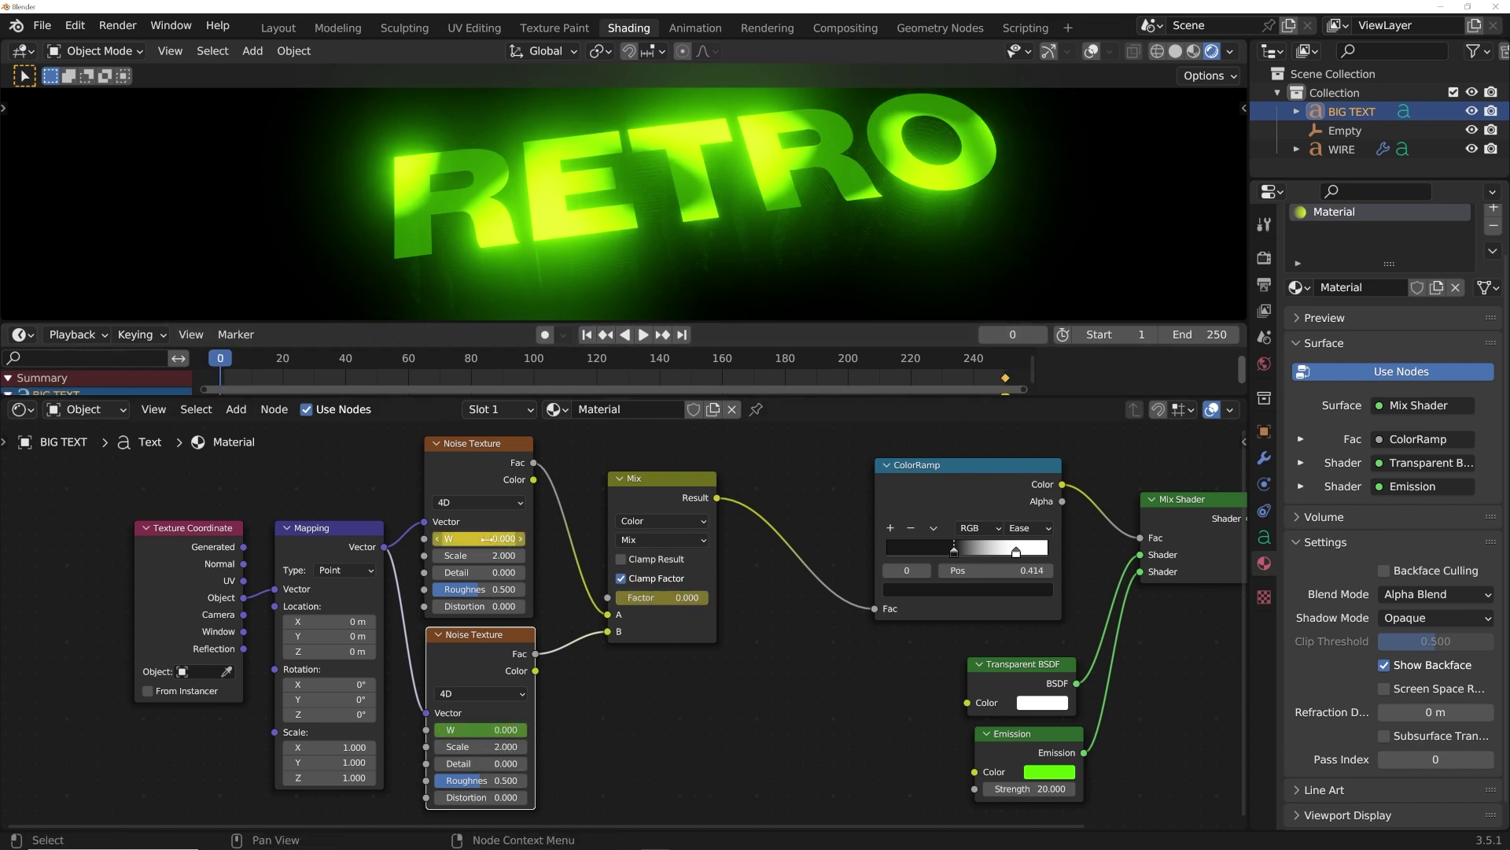
pyautogui.doubleClick(493, 729)
pyautogui.write('-5')
pyautogui.press('Return')
pyautogui.press('i')
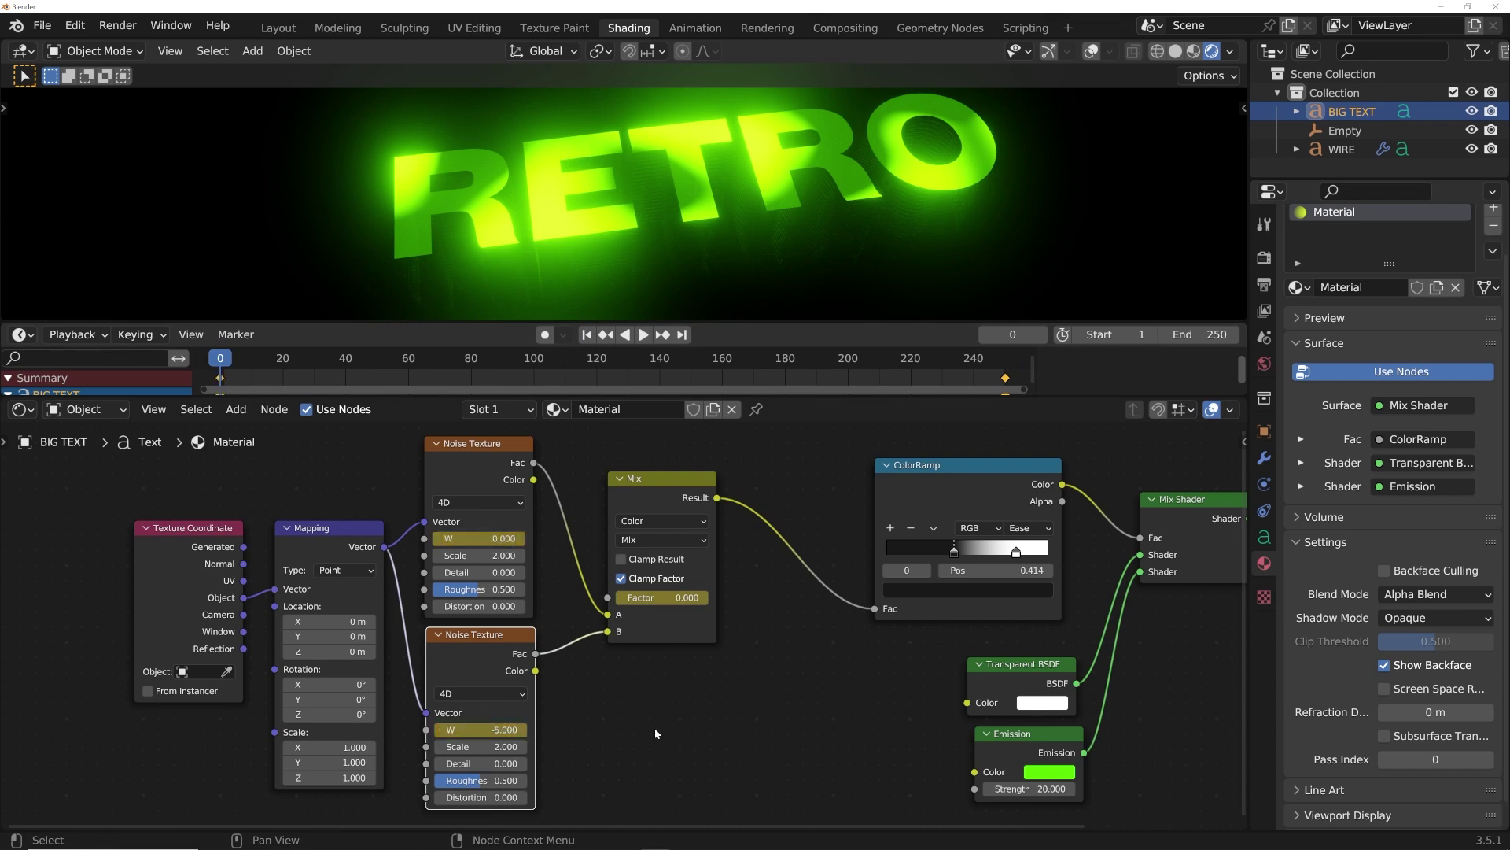
# Play back the noise animation from the start to check the moving glow on the text.
pyautogui.press('space')
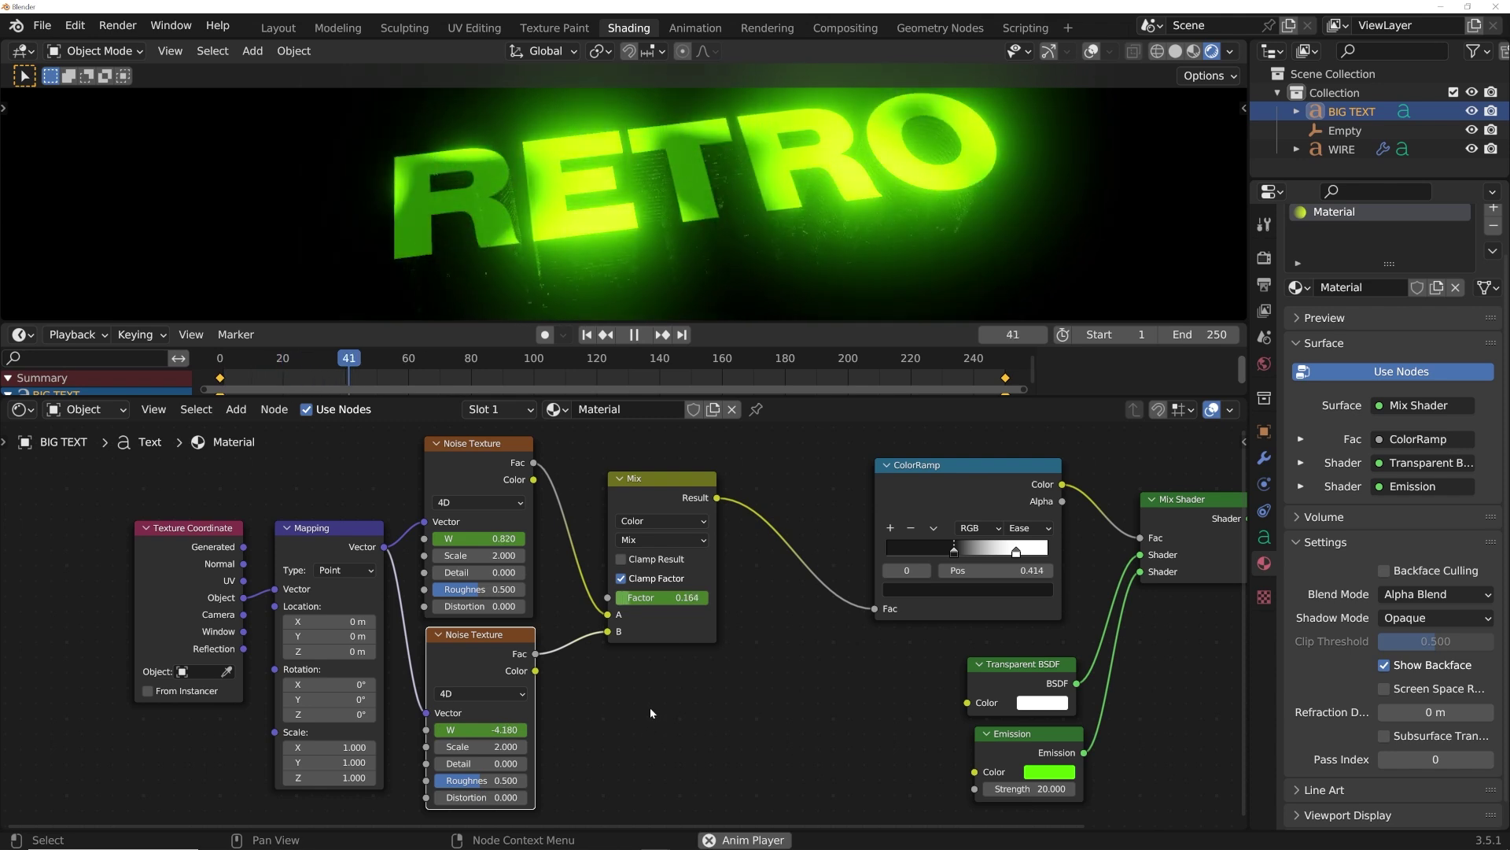
pyautogui.press('space')
pyautogui.hotkey('shift', 'Left')
pyautogui.press('space')
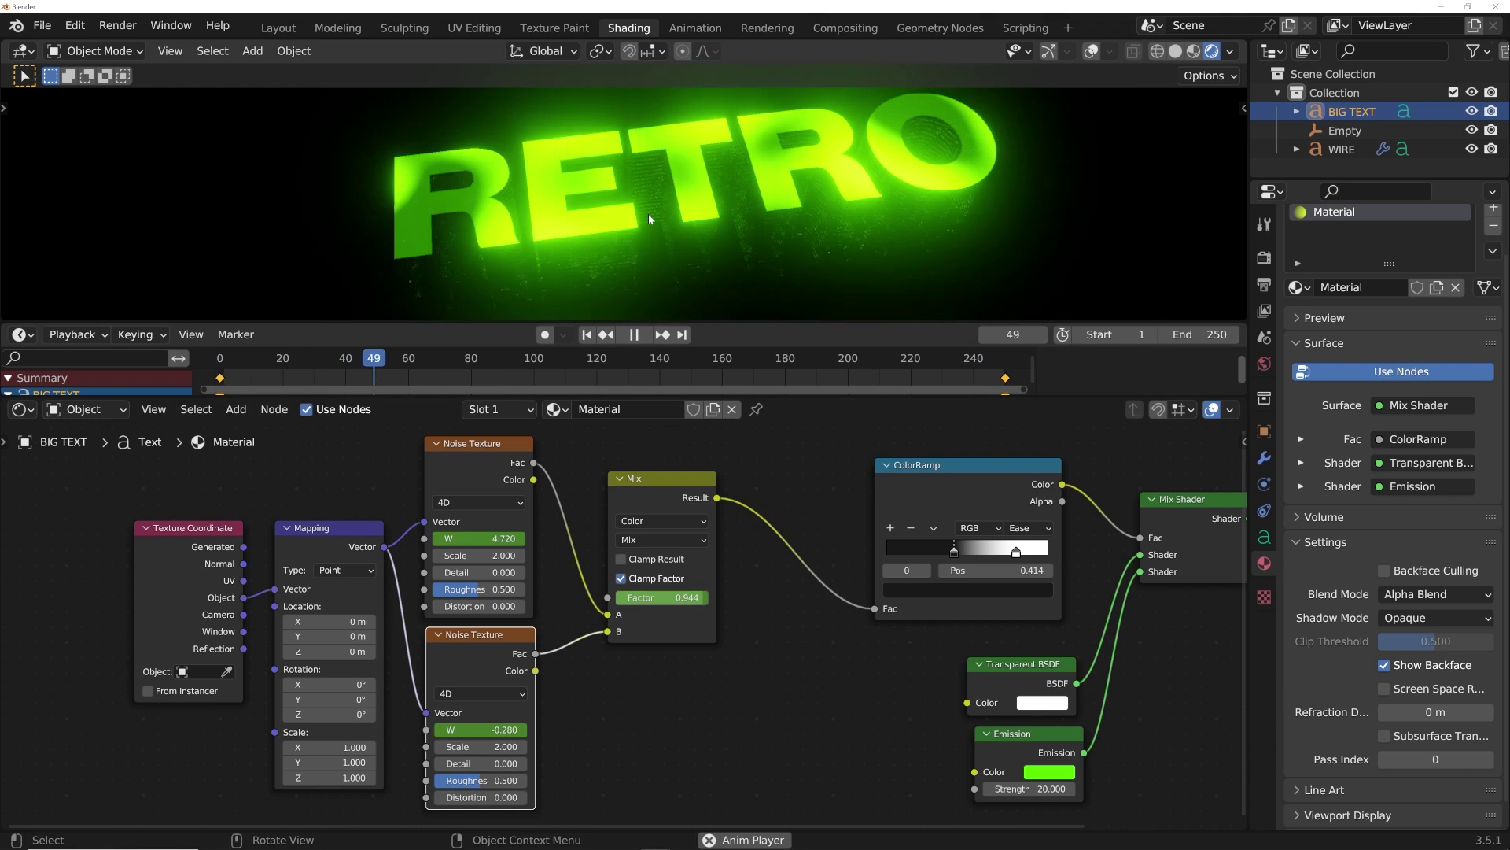
pyautogui.press('space')
# Move the ColorRamp's white stop to the far end and its dark stop to 0.349, and replay the animation.
pyautogui.moveTo(956, 557); pyautogui.dragTo(1038, 555)
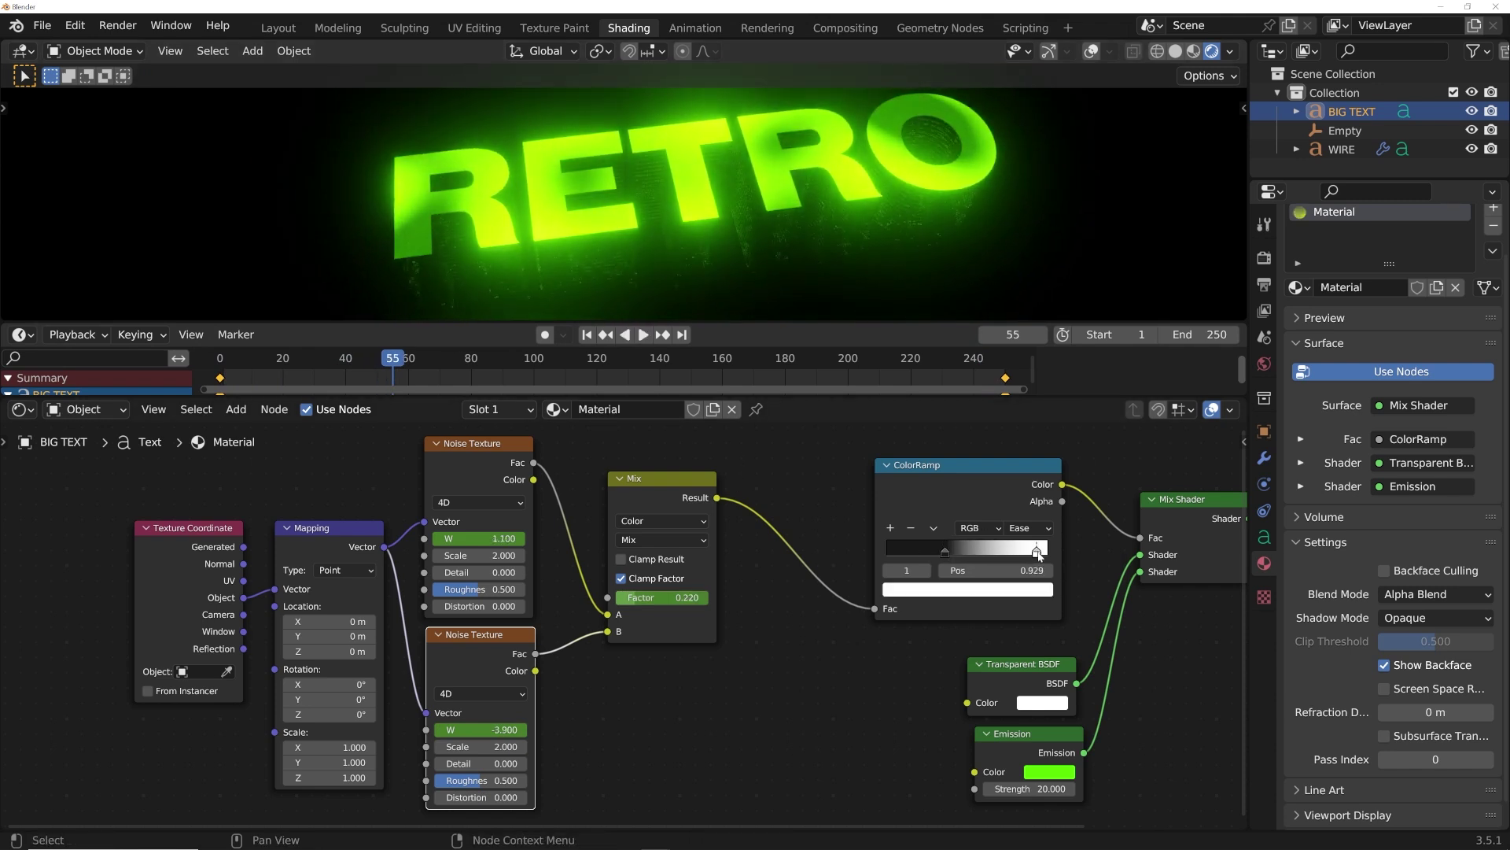
pyautogui.moveTo(944, 553); pyautogui.dragTo(1046, 554)
pyautogui.moveTo(949, 550); pyautogui.dragTo(941, 550)
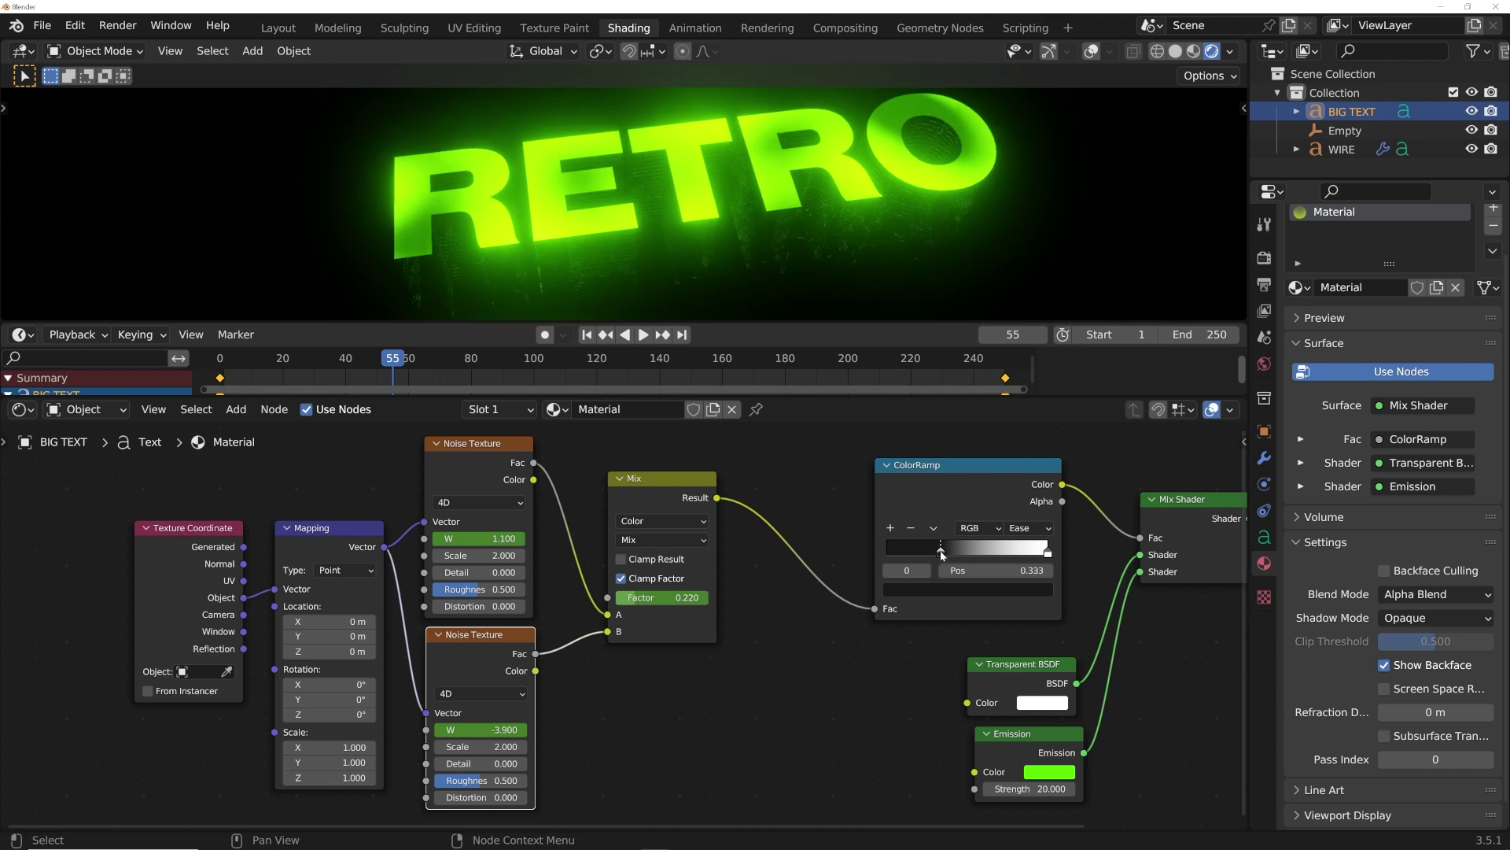
pyautogui.press('space')
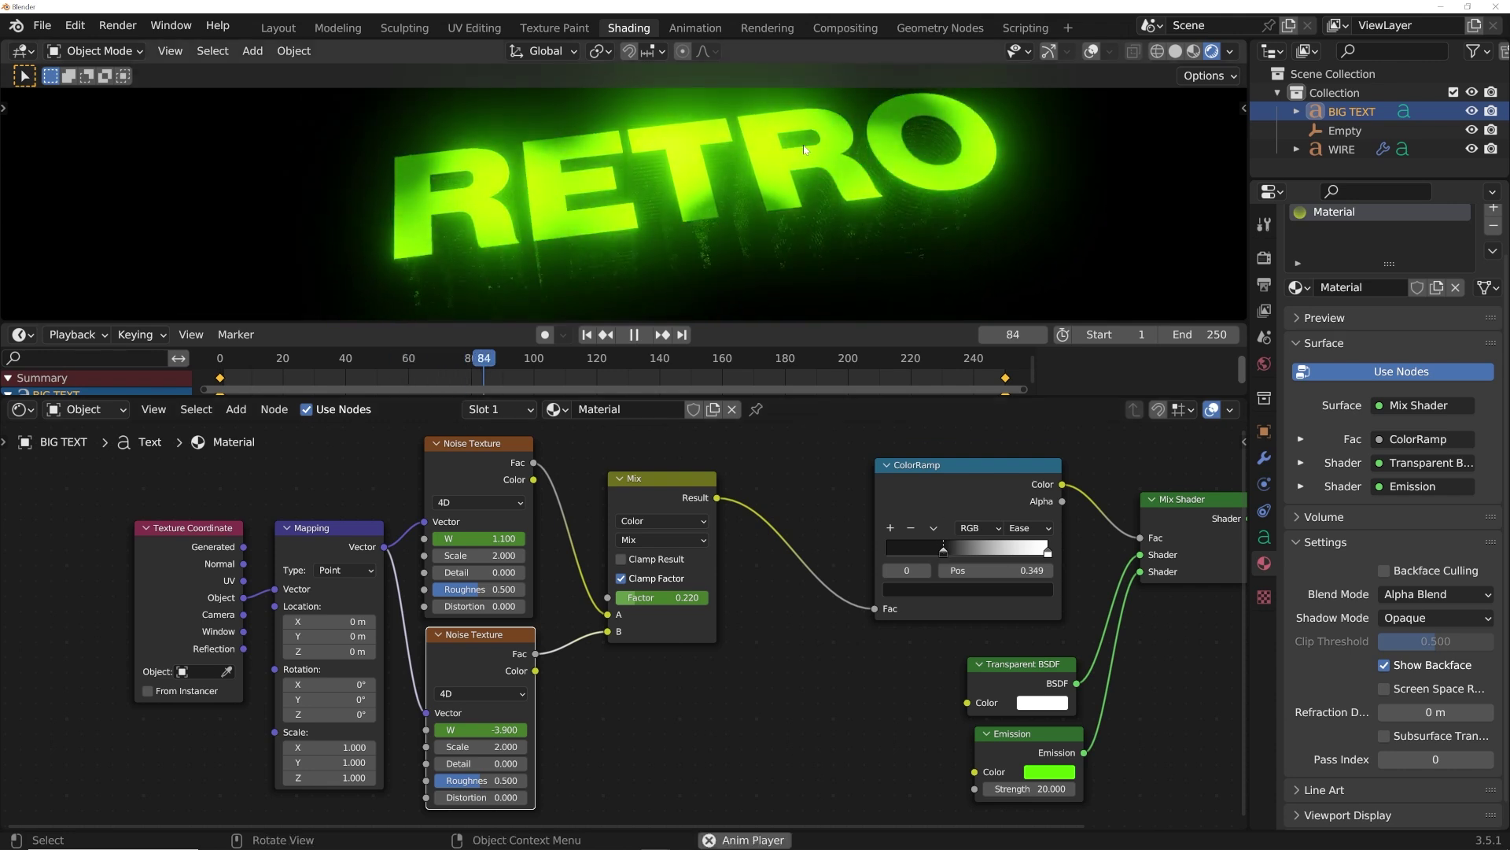
pyautogui.press('space')
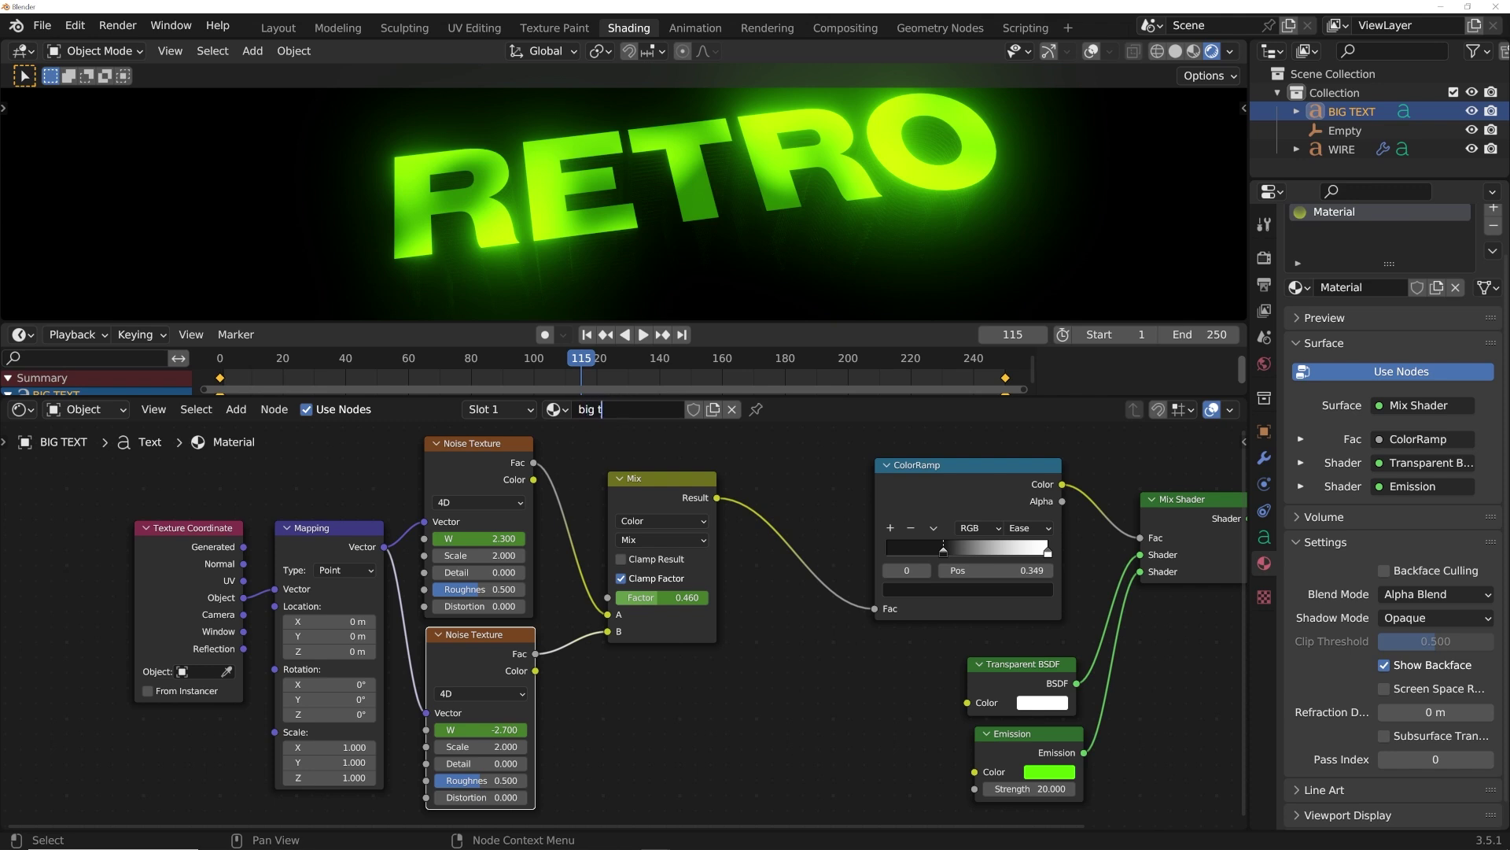
# Rename the text's material to "big text" and assign it to the WIRE object.
pyautogui.press('Return')
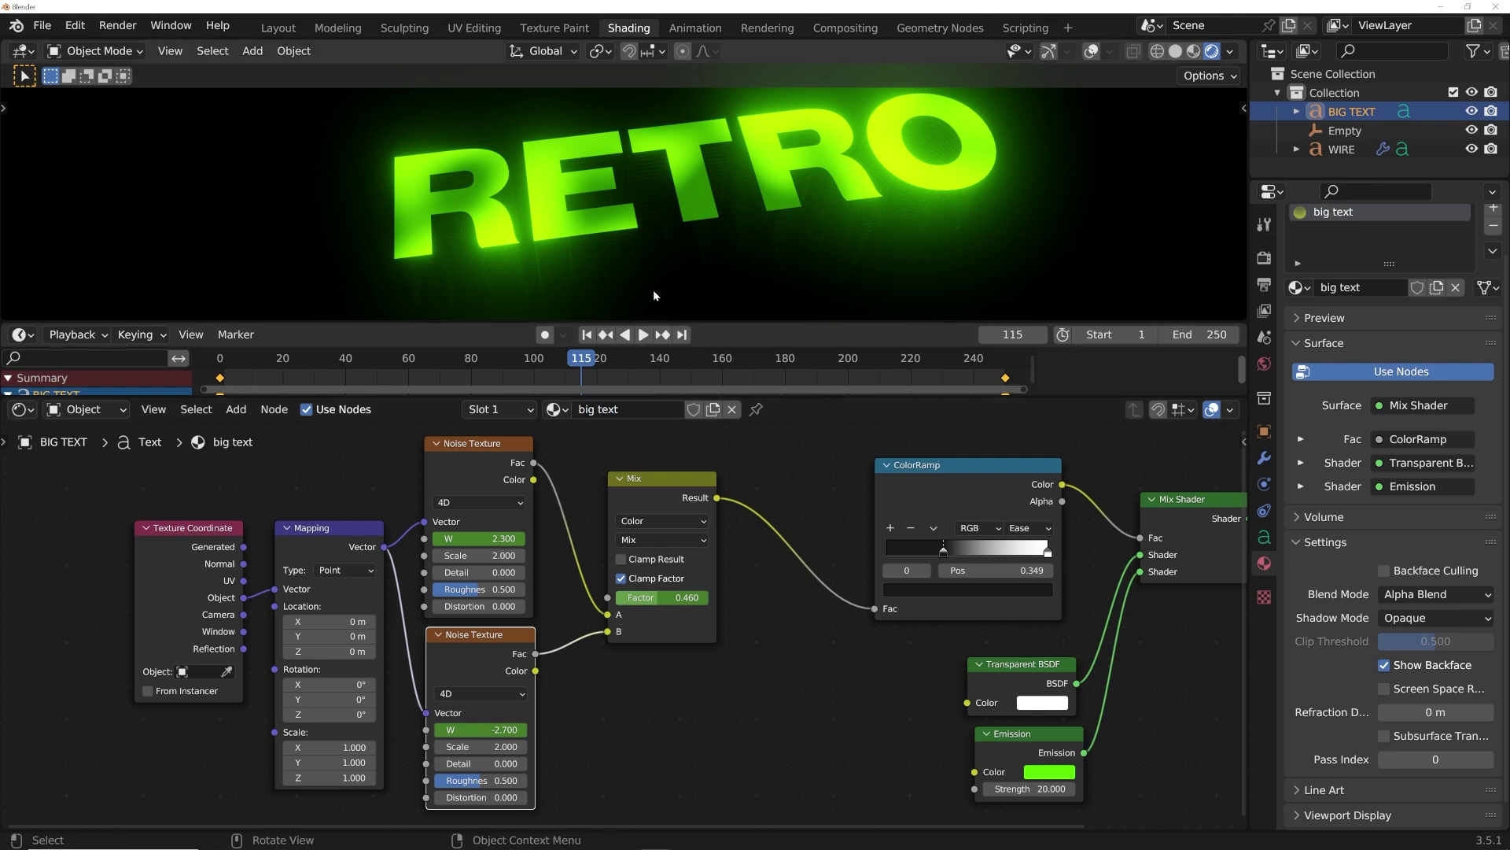
pyautogui.click(708, 214)
pyautogui.click(1092, 51)
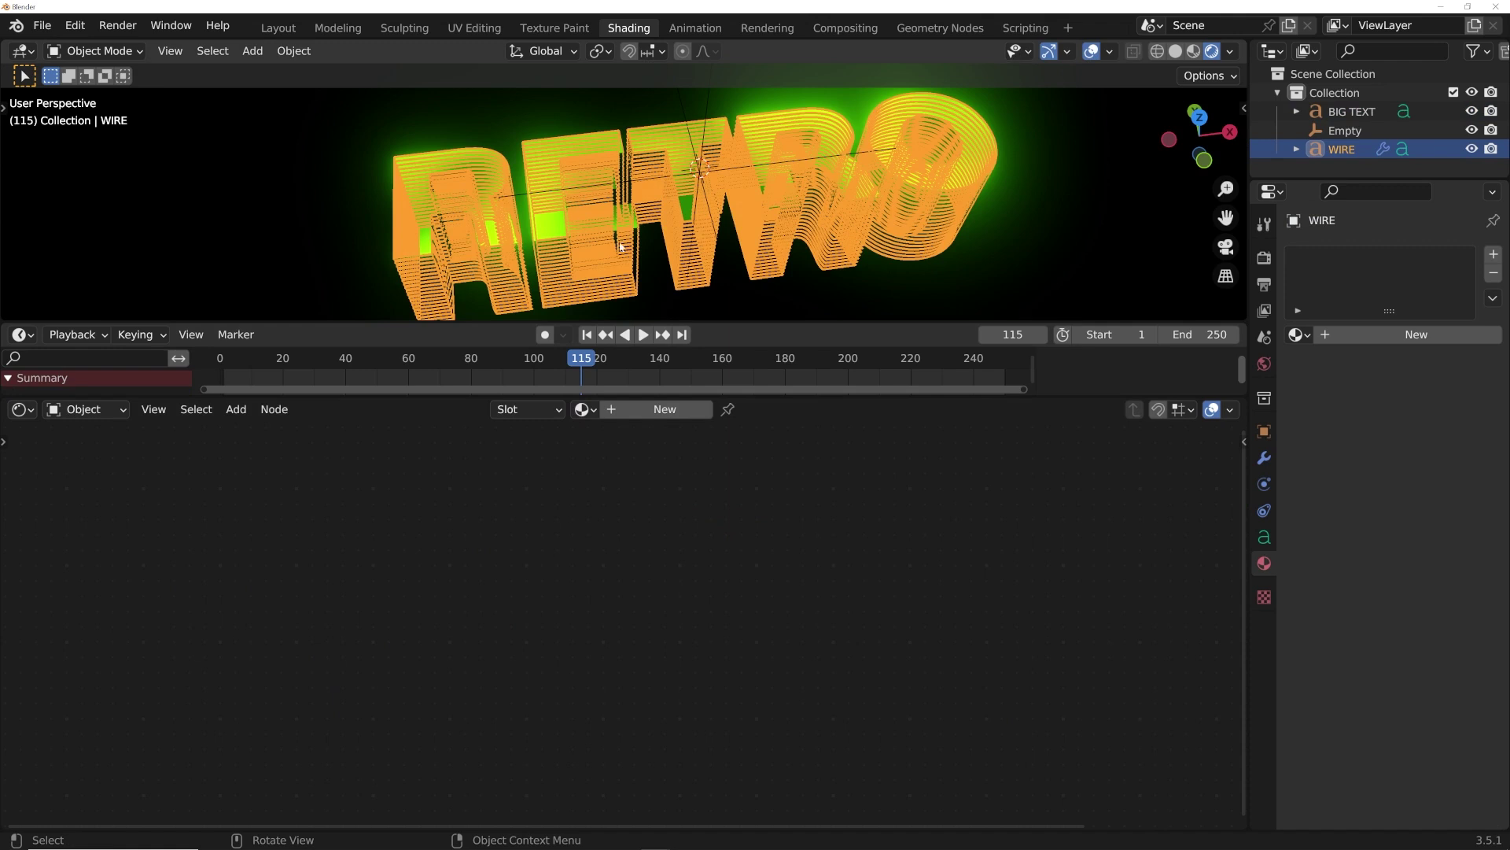
pyautogui.click(1094, 52)
pyautogui.click(585, 410)
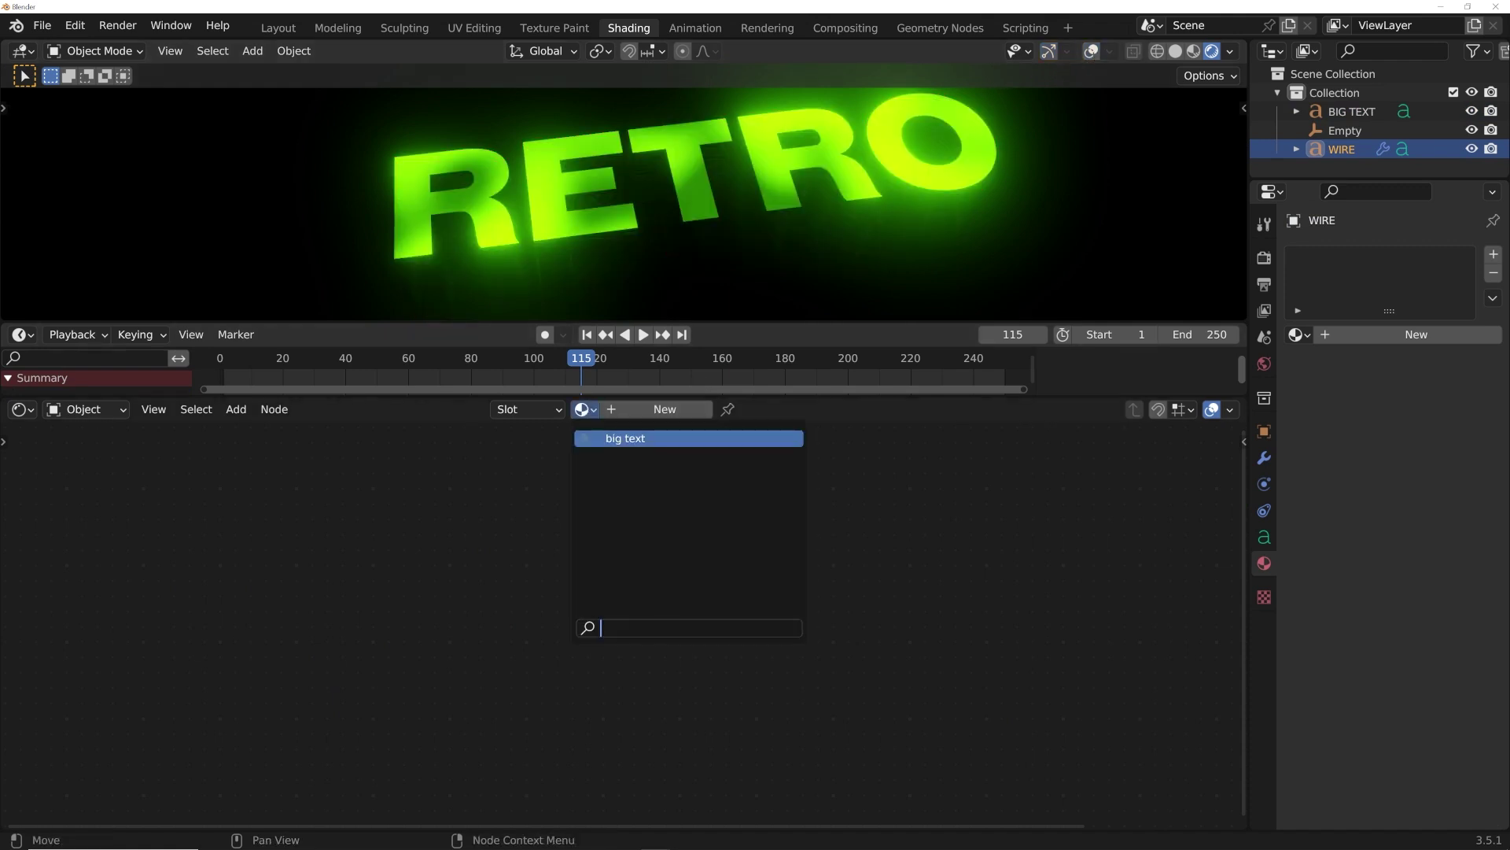
pyautogui.click(752, 438)
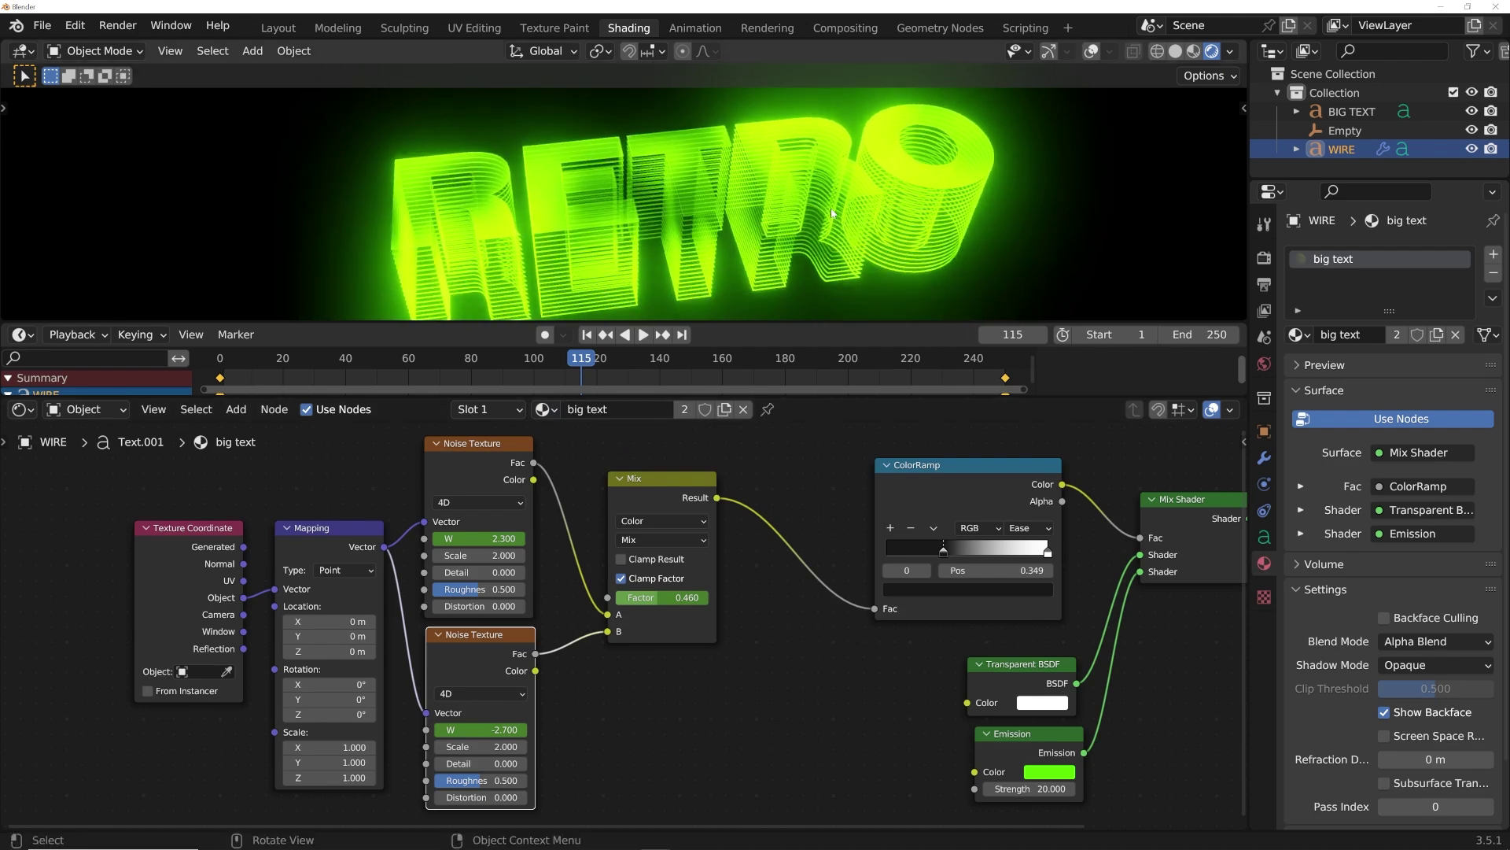
# Make the WIRE object's material a single-user copy and rename it "wire".
pyautogui.click(683, 410)
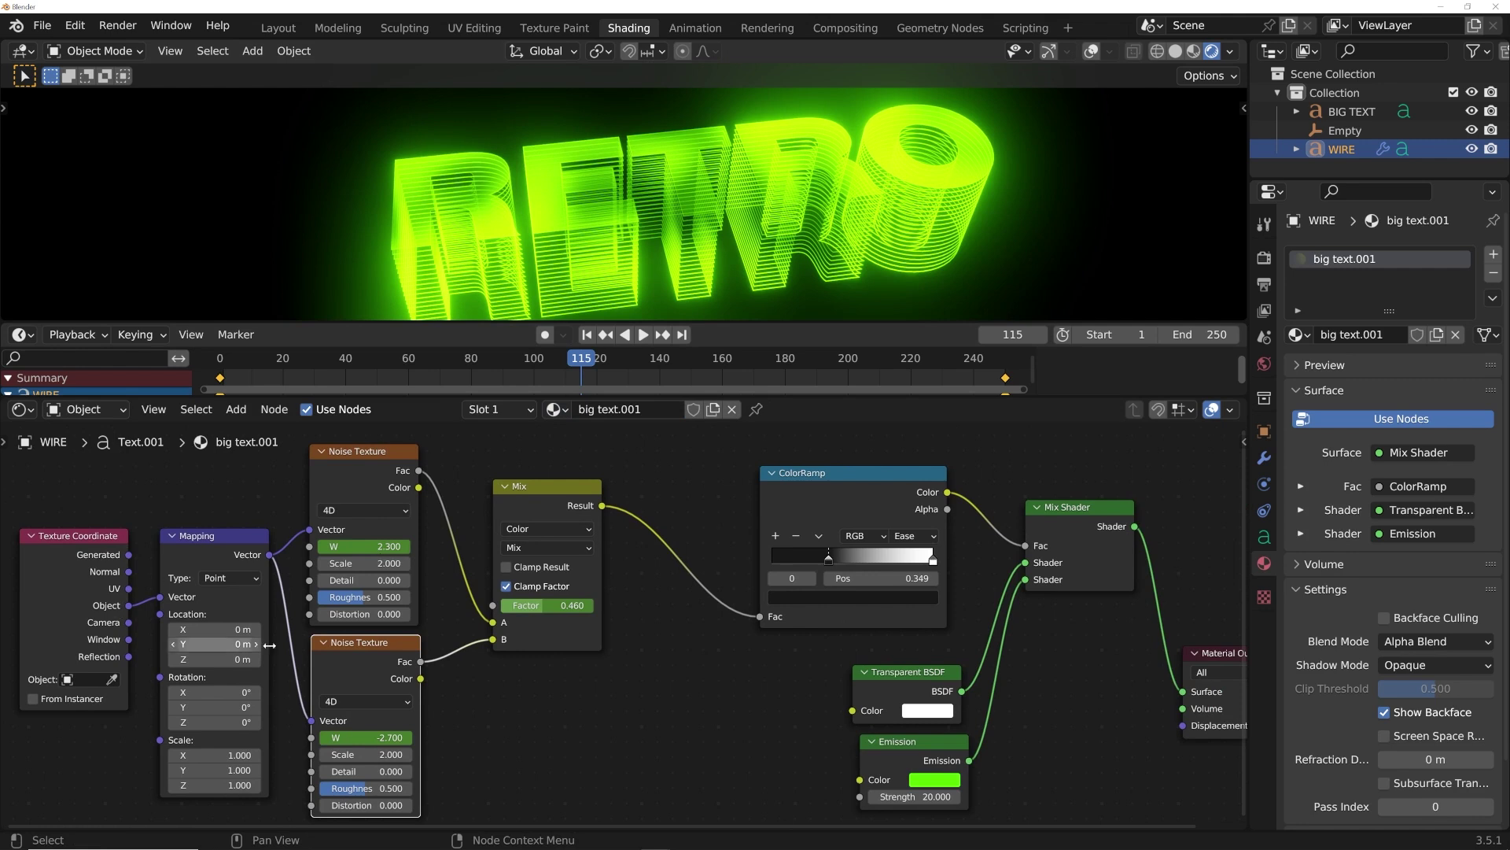
pyautogui.doubleClick(609, 409)
pyautogui.write('wire')
pyautogui.press('Return')
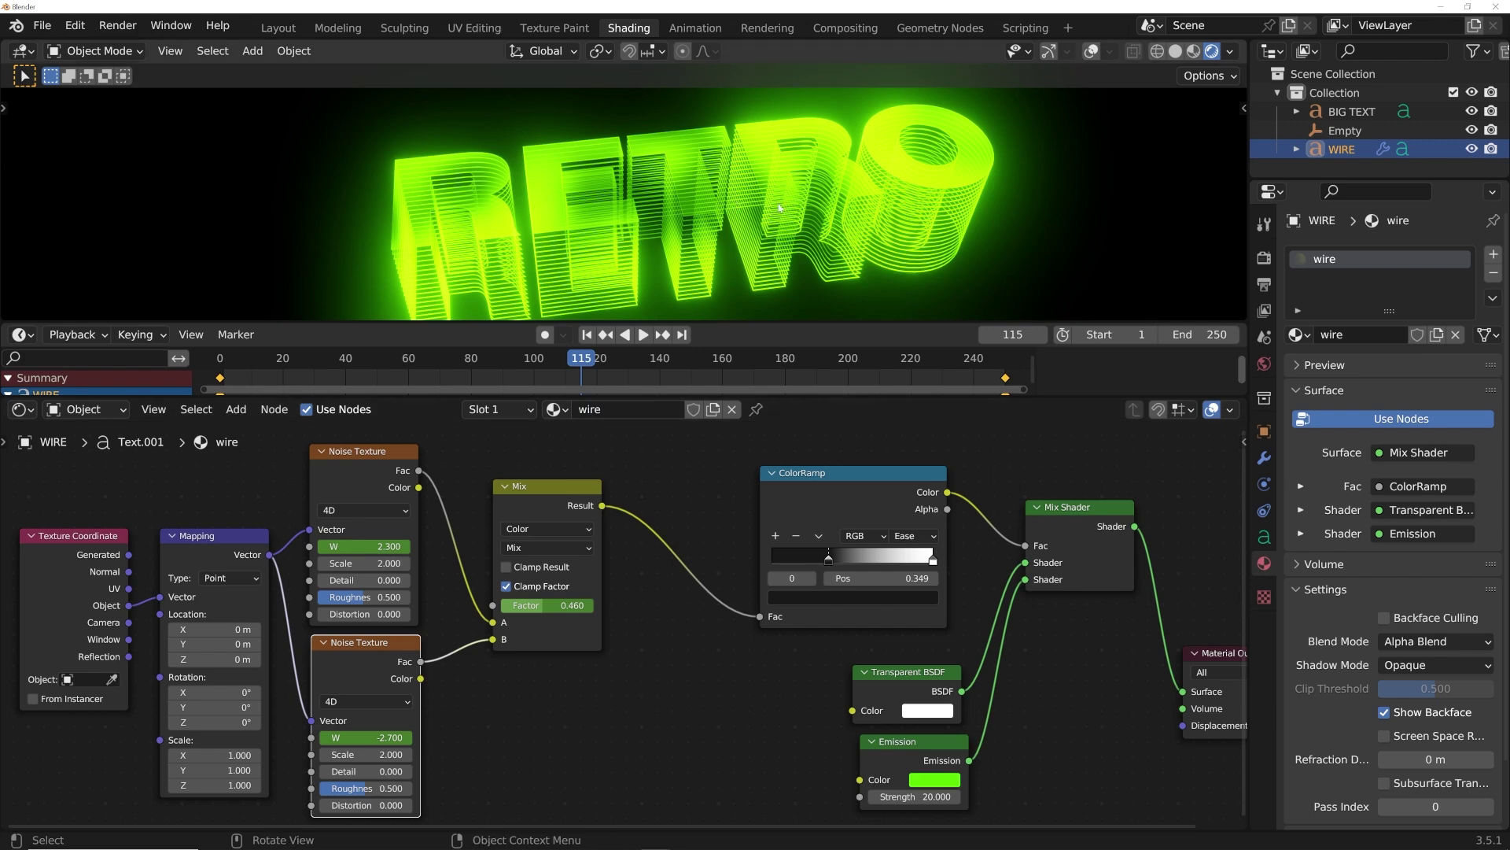
# Set the wire material's Emission strength to 1.900 and raise the Emission strength of the BIG TEXT material.
pyautogui.moveTo(826, 738); pyautogui.dragTo(647, 654, button='middle')
pyautogui.moveTo(747, 714); pyautogui.dragTo(692, 713)
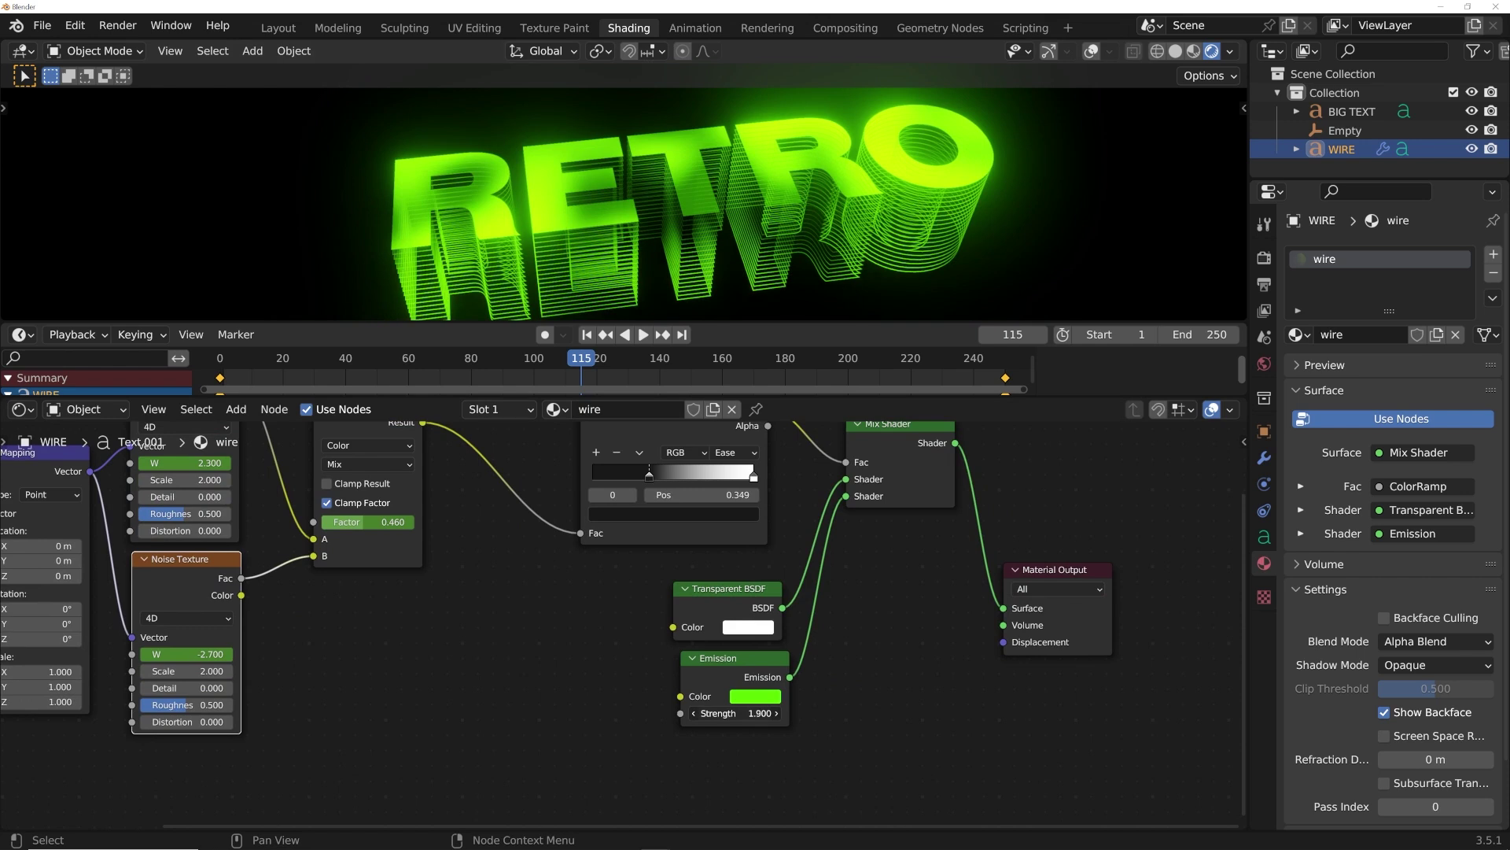
pyautogui.click(489, 224)
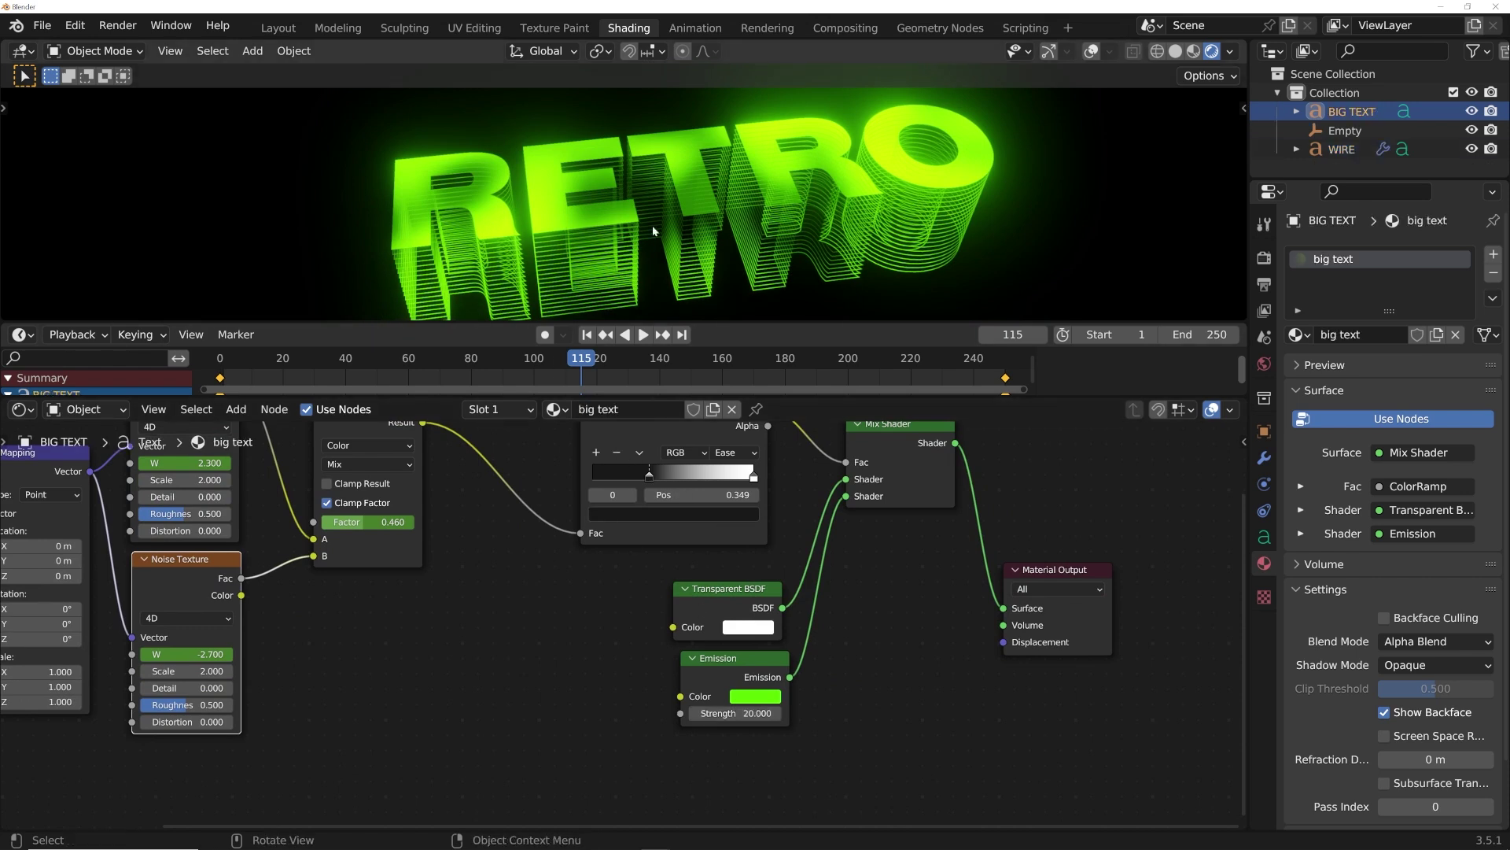
pyautogui.moveTo(756, 712); pyautogui.dragTo(1011, 713)
# In the WIRE object's material, cut the links from Mapping to the Noise Textures and from Mix to the ColorRamp.
pyautogui.click(572, 285)
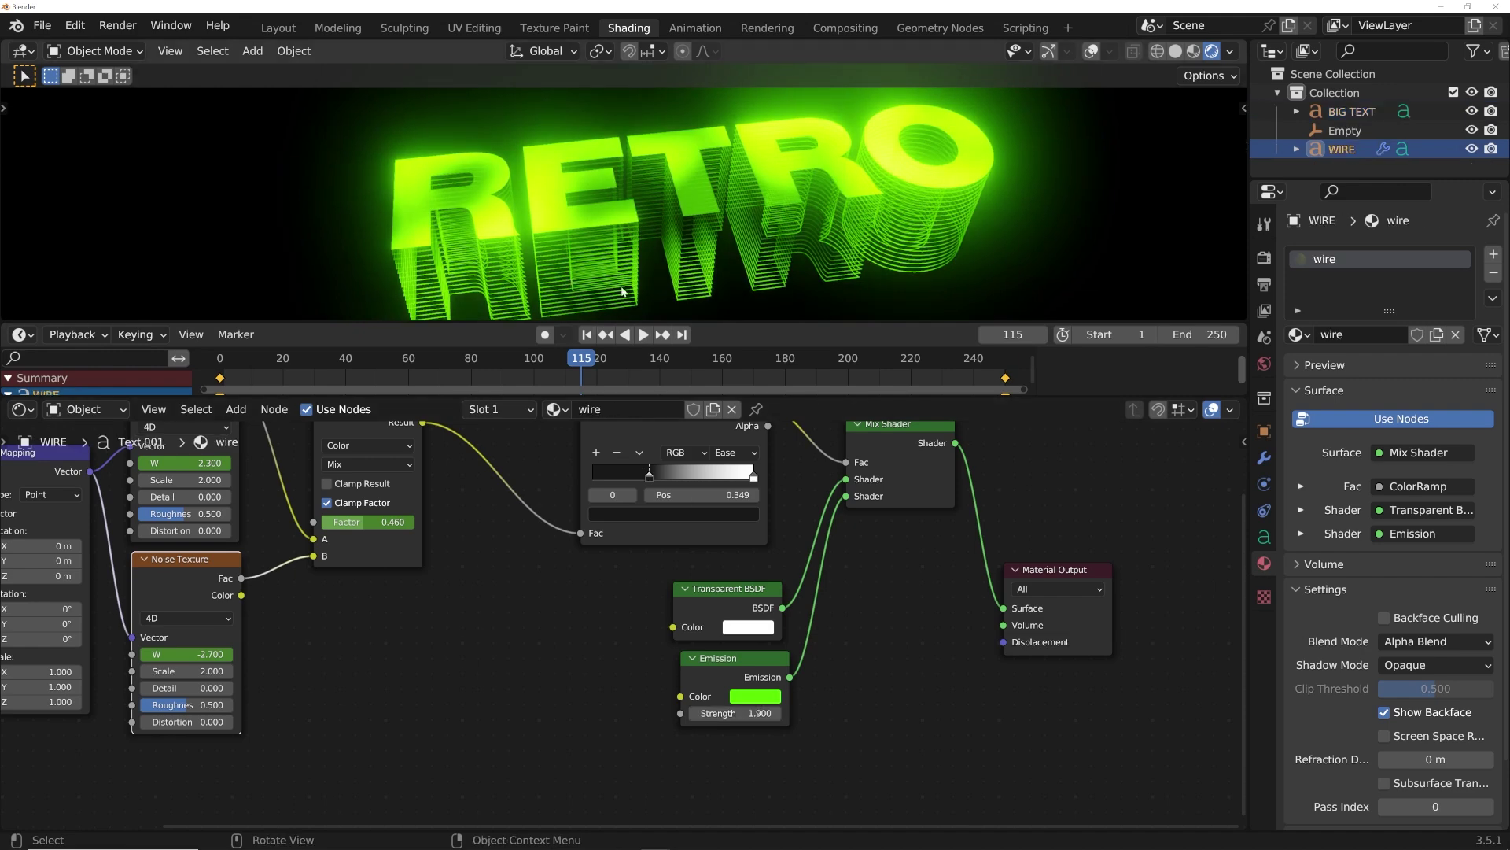
pyautogui.scroll(-1, 493, 563)
pyautogui.moveTo(606, 299); pyautogui.dragTo(608, 248, button='middle')
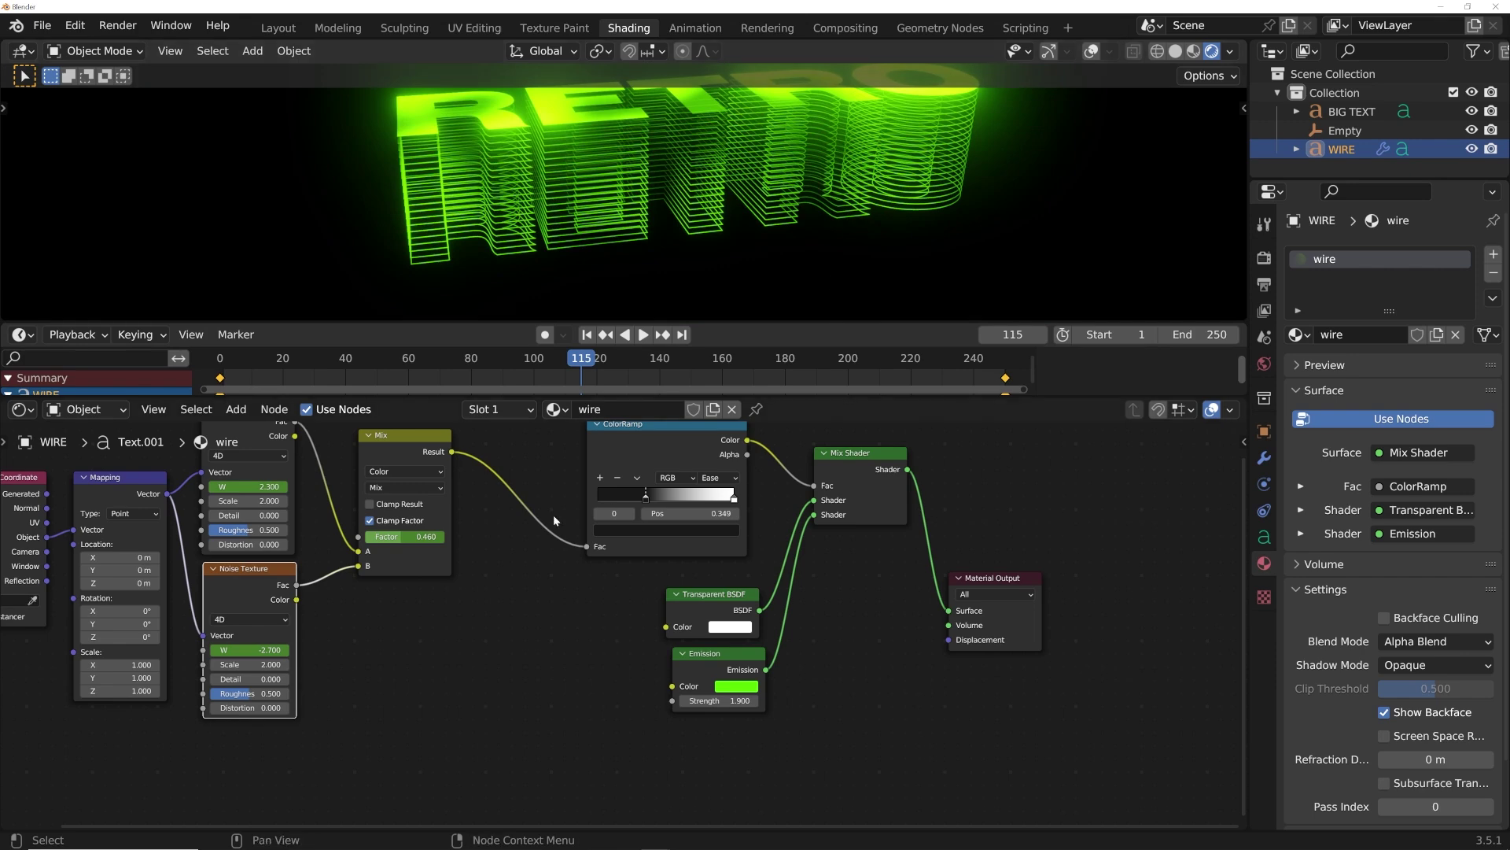
pyautogui.moveTo(554, 520); pyautogui.dragTo(575, 565, button='middle')
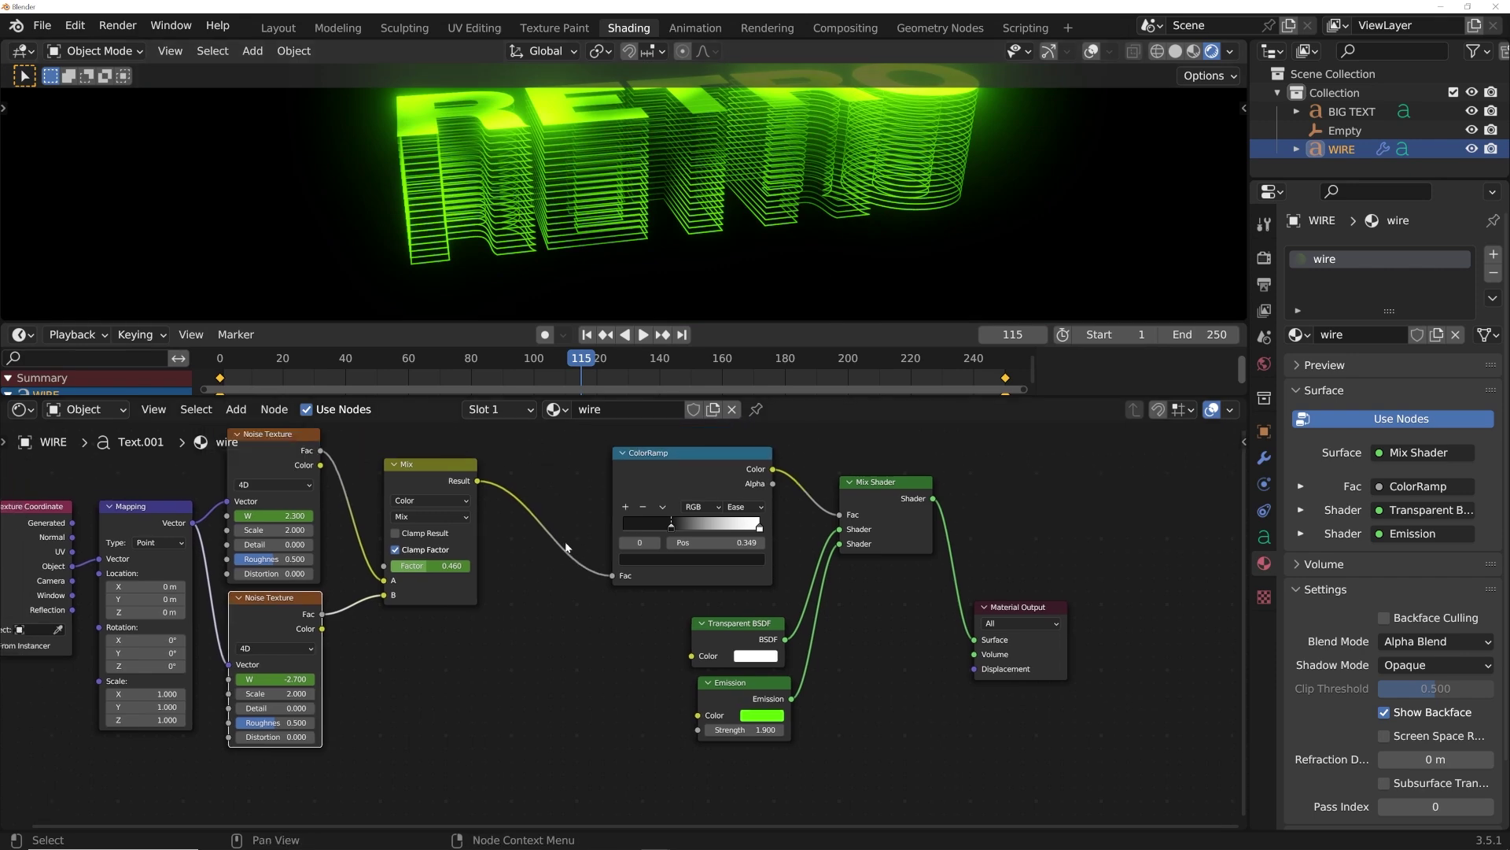
pyautogui.moveTo(944, 579); pyautogui.dragTo(627, 626, button='middle')
pyautogui.moveTo(493, 596); pyautogui.dragTo(786, 573, button='middle')
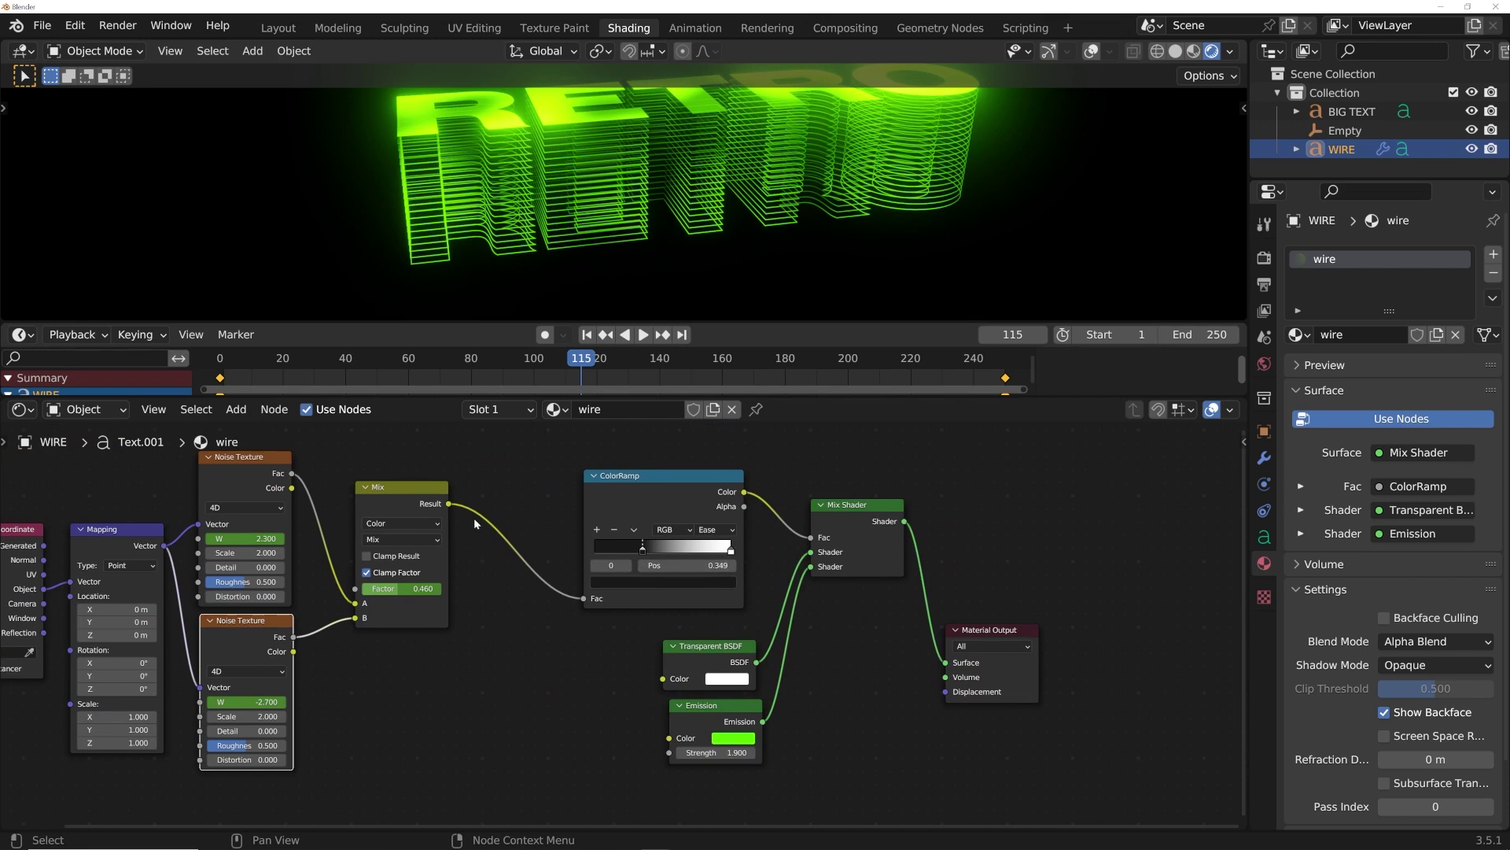
pyautogui.keyDown('ctrl'); pyautogui.moveTo(546, 527); pyautogui.dragTo(531, 633, button='right'); pyautogui.keyUp('ctrl')
pyautogui.keyDown('ctrl'); pyautogui.hscroll(-4, 377, 586); pyautogui.keyUp('ctrl')
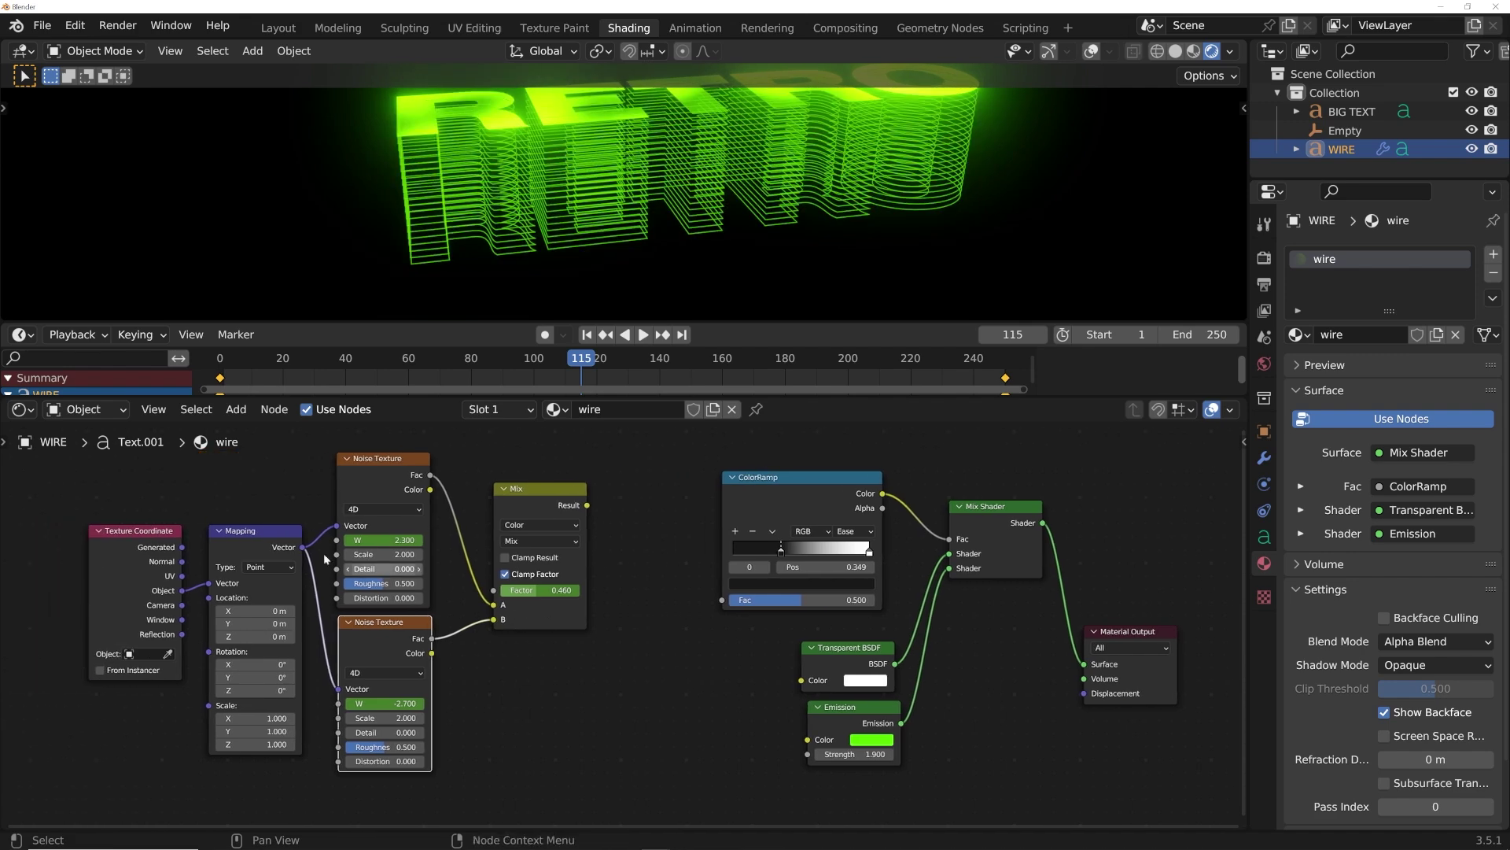
pyautogui.keyDown('ctrl'); pyautogui.moveTo(319, 508); pyautogui.dragTo(324, 497, button='right'); pyautogui.keyUp('ctrl')
# Clear the disconnected Noise Texture and Mix nodes out of the space between the Mapping and ColorRamp nodes.
pyautogui.moveTo(324, 453); pyautogui.dragTo(569, 729)
pyautogui.scroll(-3, 678, 521)
pyautogui.press('g')
pyautogui.click(552, 602)
pyautogui.scroll(5, 519, 592)
pyautogui.scroll(-2, 485, 580)
pyautogui.moveTo(486, 579); pyautogui.dragTo(365, 679, button='middle')
pyautogui.moveTo(395, 499); pyautogui.dragTo(146, 639)
pyautogui.press('g')
pyautogui.click(400, 589)
pyautogui.scroll(5, 449, 584)
pyautogui.scroll(-6, 449, 583)
pyautogui.moveTo(257, 647); pyautogui.dragTo(482, 615, button='middle')
pyautogui.moveTo(359, 585); pyautogui.dragTo(118, 740)
pyautogui.press('g')
pyautogui.press('Escape')
pyautogui.moveTo(656, 611); pyautogui.dragTo(397, 659, button='middle')
pyautogui.scroll(2, 398, 657)
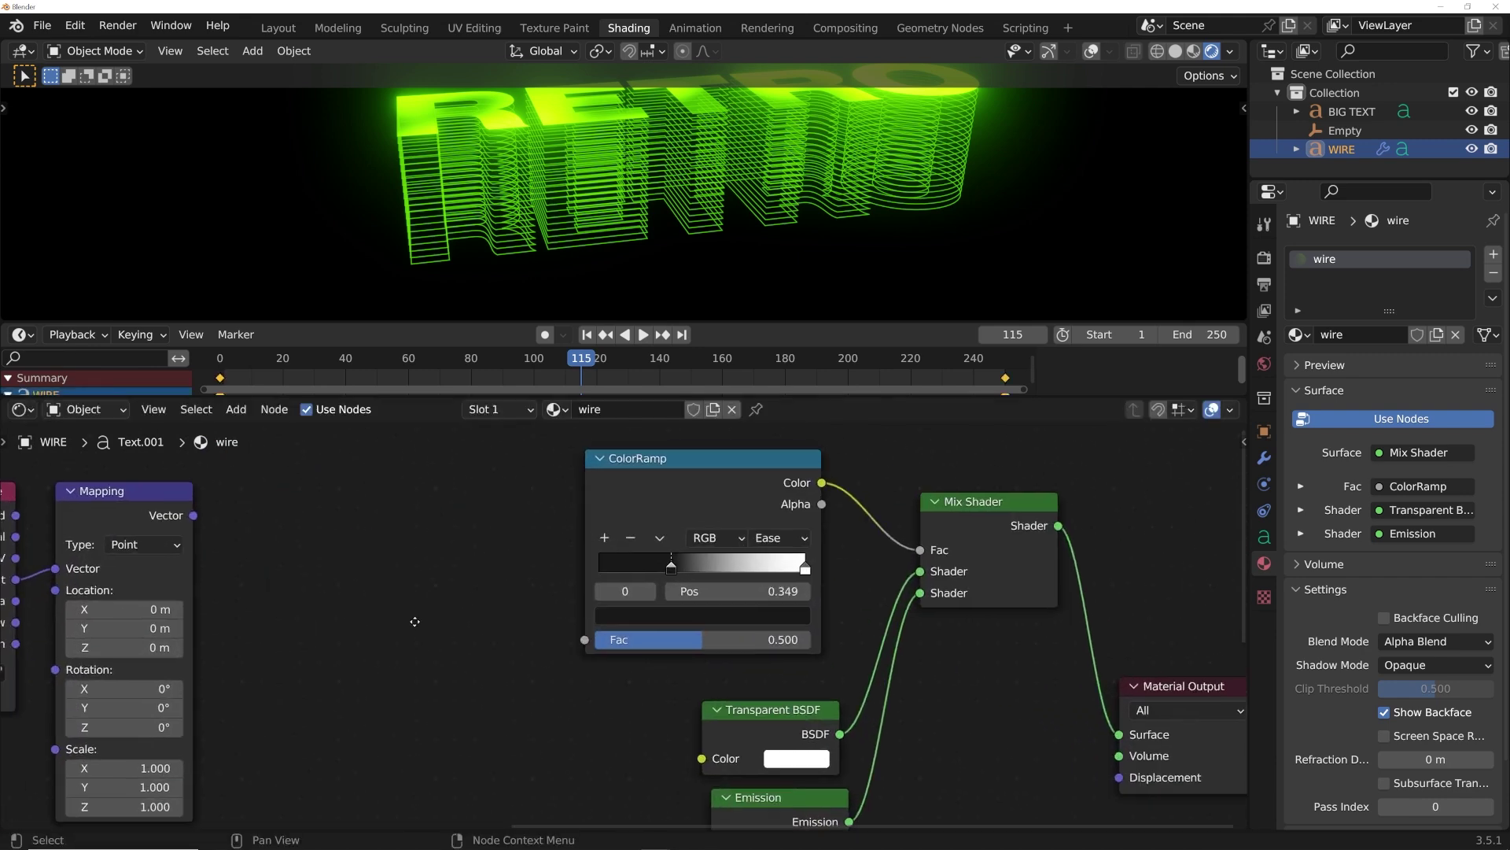
# Add a Gradient Texture node between the Mapping and ColorRamp nodes.
pyautogui.hotkey('shift', 'a')
pyautogui.click(338, 550)
pyautogui.write('gra')
pyautogui.press('Return')
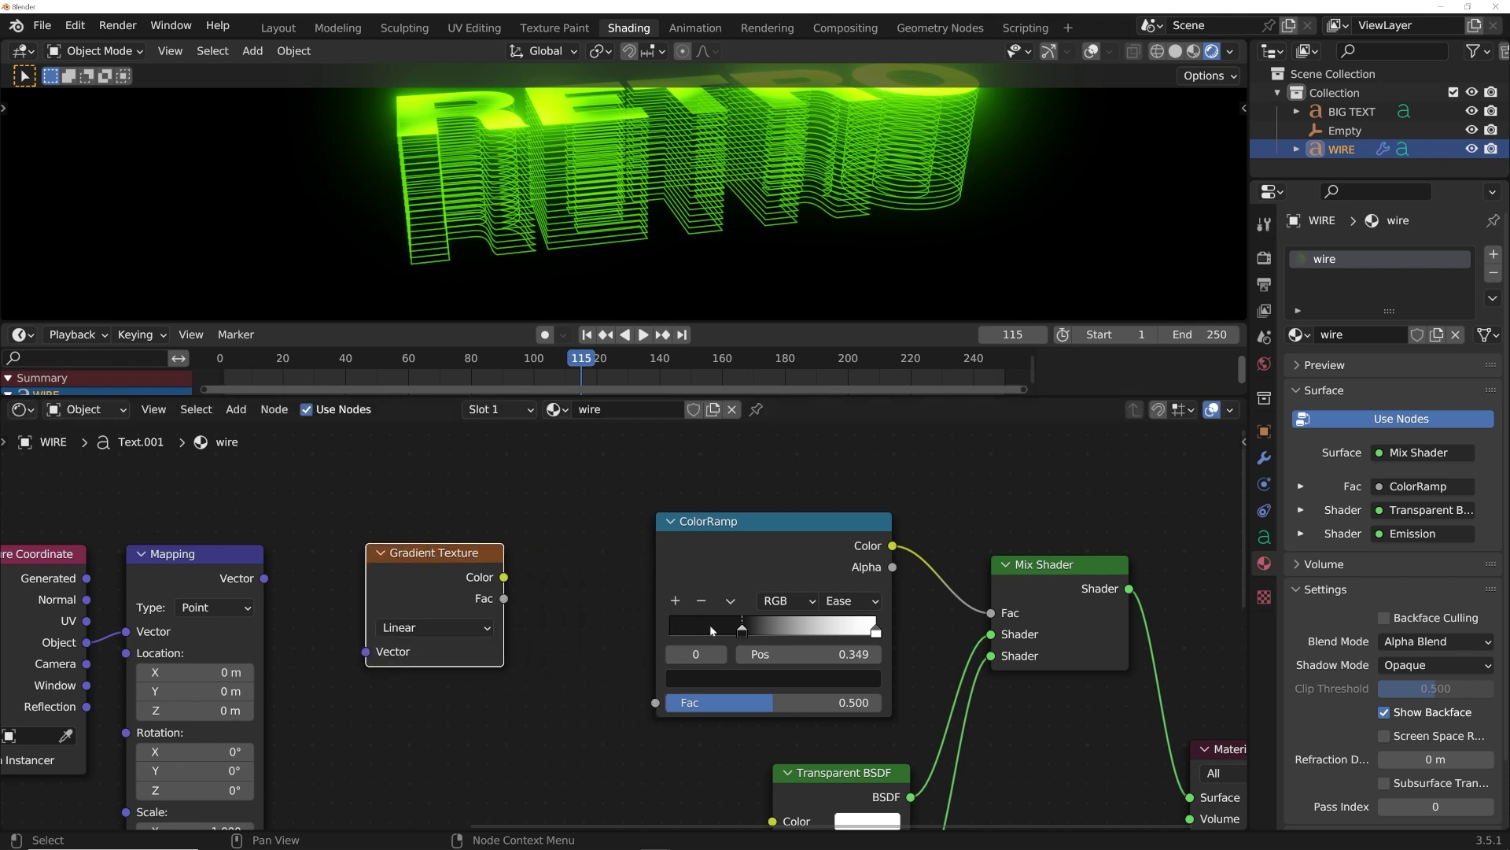
# Link the Mapping vector into the Gradient Texture and the Gradient Texture's Color into the ColorRamp's Fac.
pyautogui.click(744, 676)
pyautogui.moveTo(265, 578); pyautogui.dragTo(365, 652)
pyautogui.moveTo(503, 576); pyautogui.dragTo(655, 702)
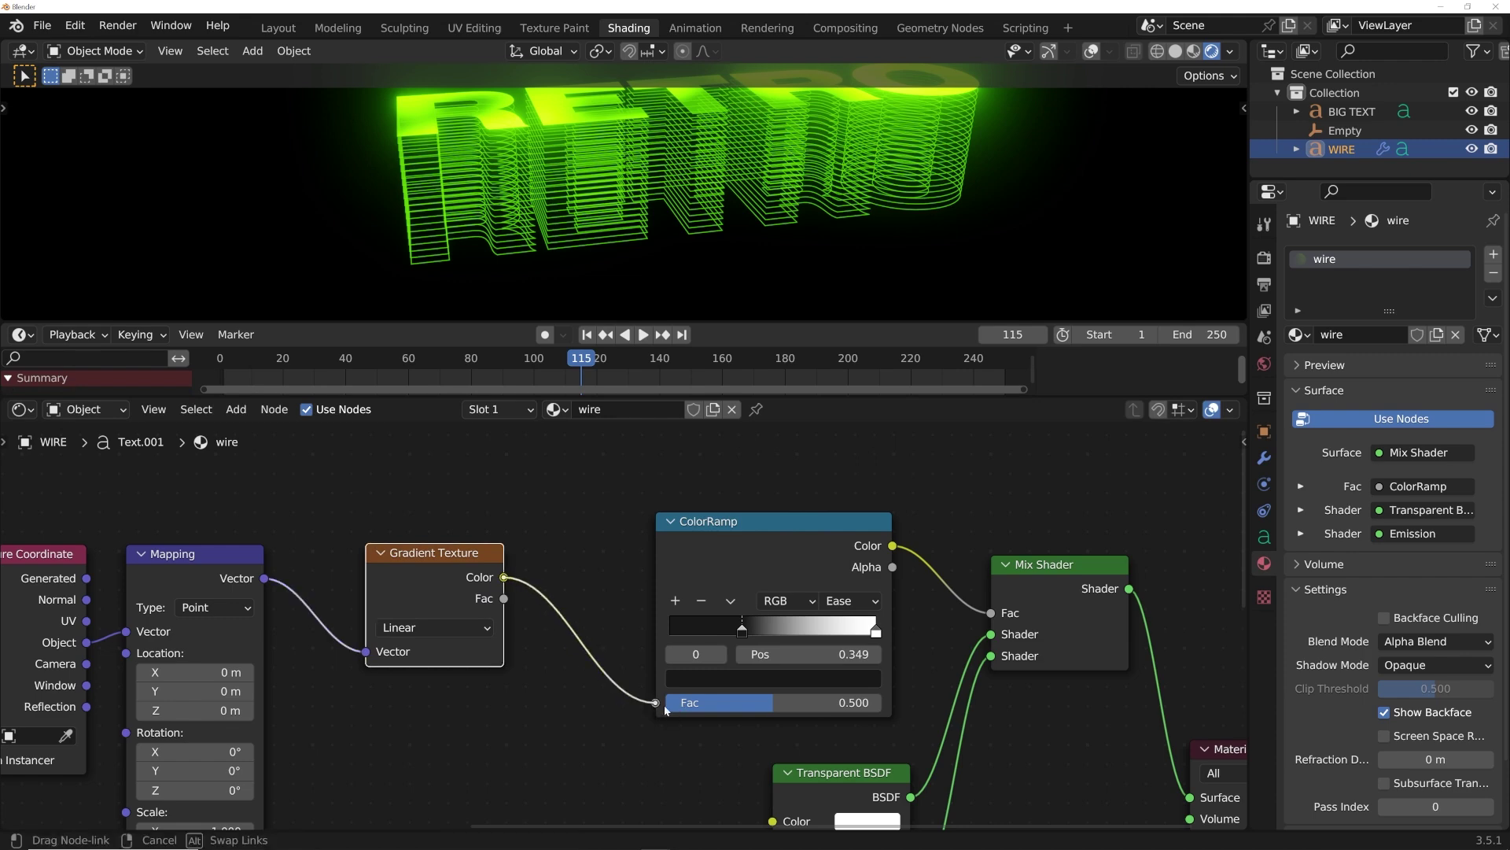
pyautogui.moveTo(724, 266); pyautogui.dragTo(574, 260, button='middle')
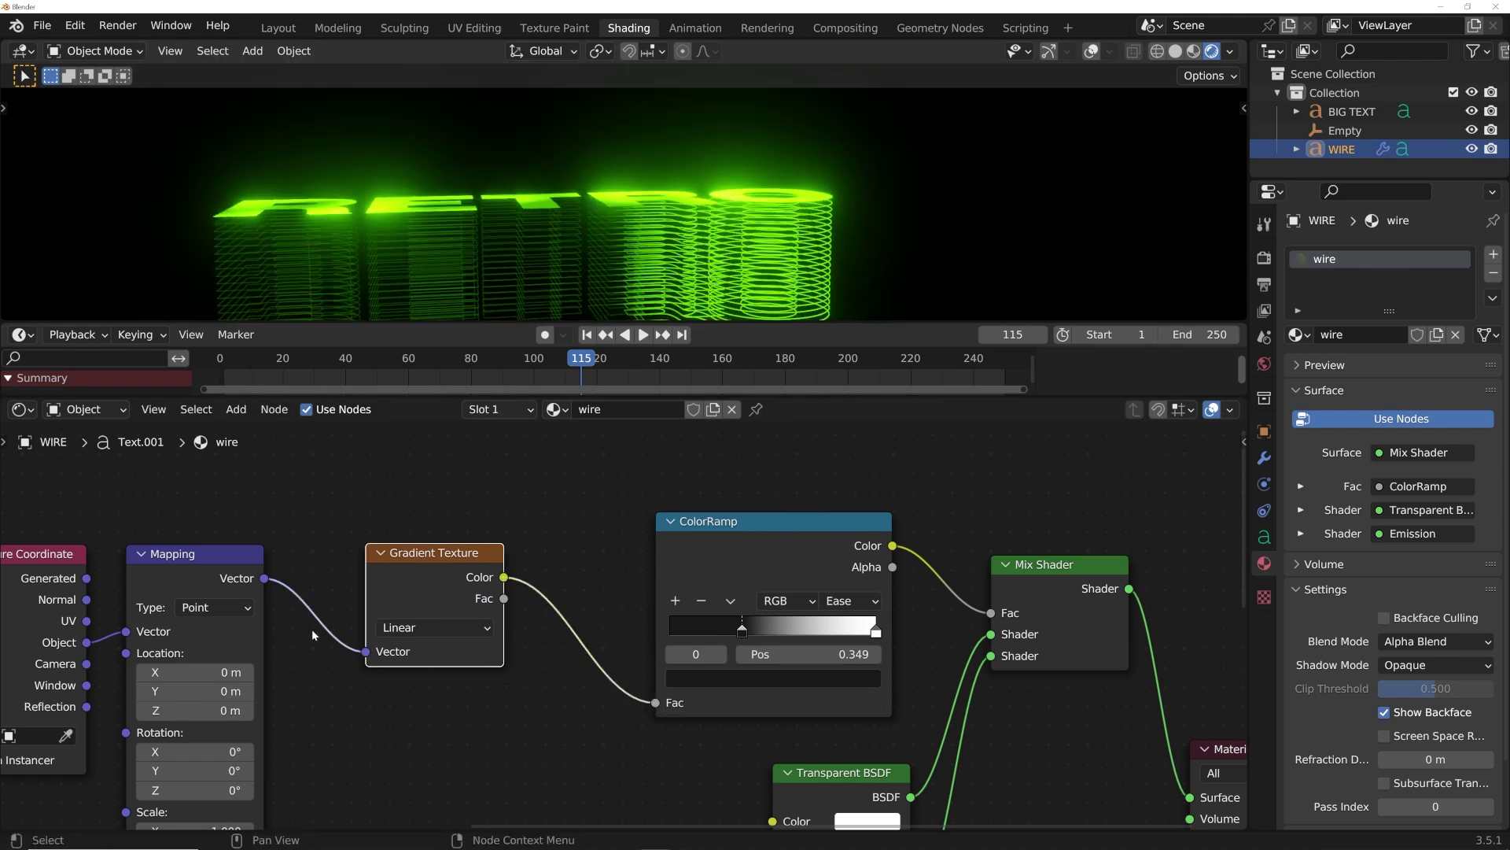
# Set the Mapping node's Y rotation to 90° and its X location to 0.68 m.
pyautogui.moveTo(196, 671); pyautogui.dragTo(260, 671)
pyautogui.hotkey('ctrl', 'z')
pyautogui.moveTo(559, 561); pyautogui.dragTo(638, 464, button='middle')
pyautogui.click(268, 671)
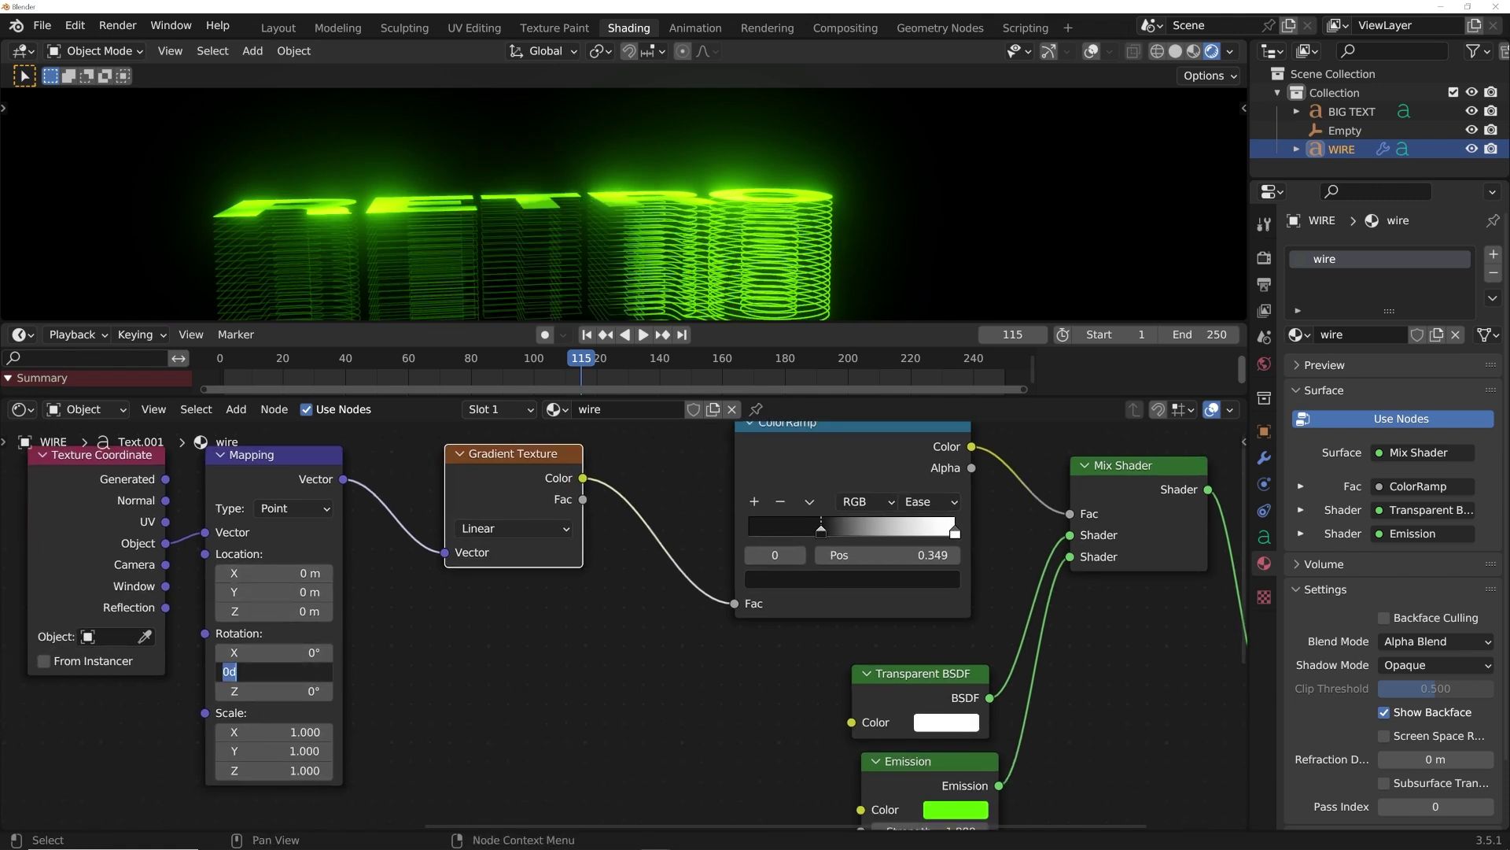
pyautogui.write('90')
pyautogui.press('Return')
pyautogui.moveTo(271, 573); pyautogui.dragTo(281, 572)
# Darken the ColorRamp's dark stop to pure black and set the ramp's interpolation to B-Spline.
pyautogui.click(845, 579)
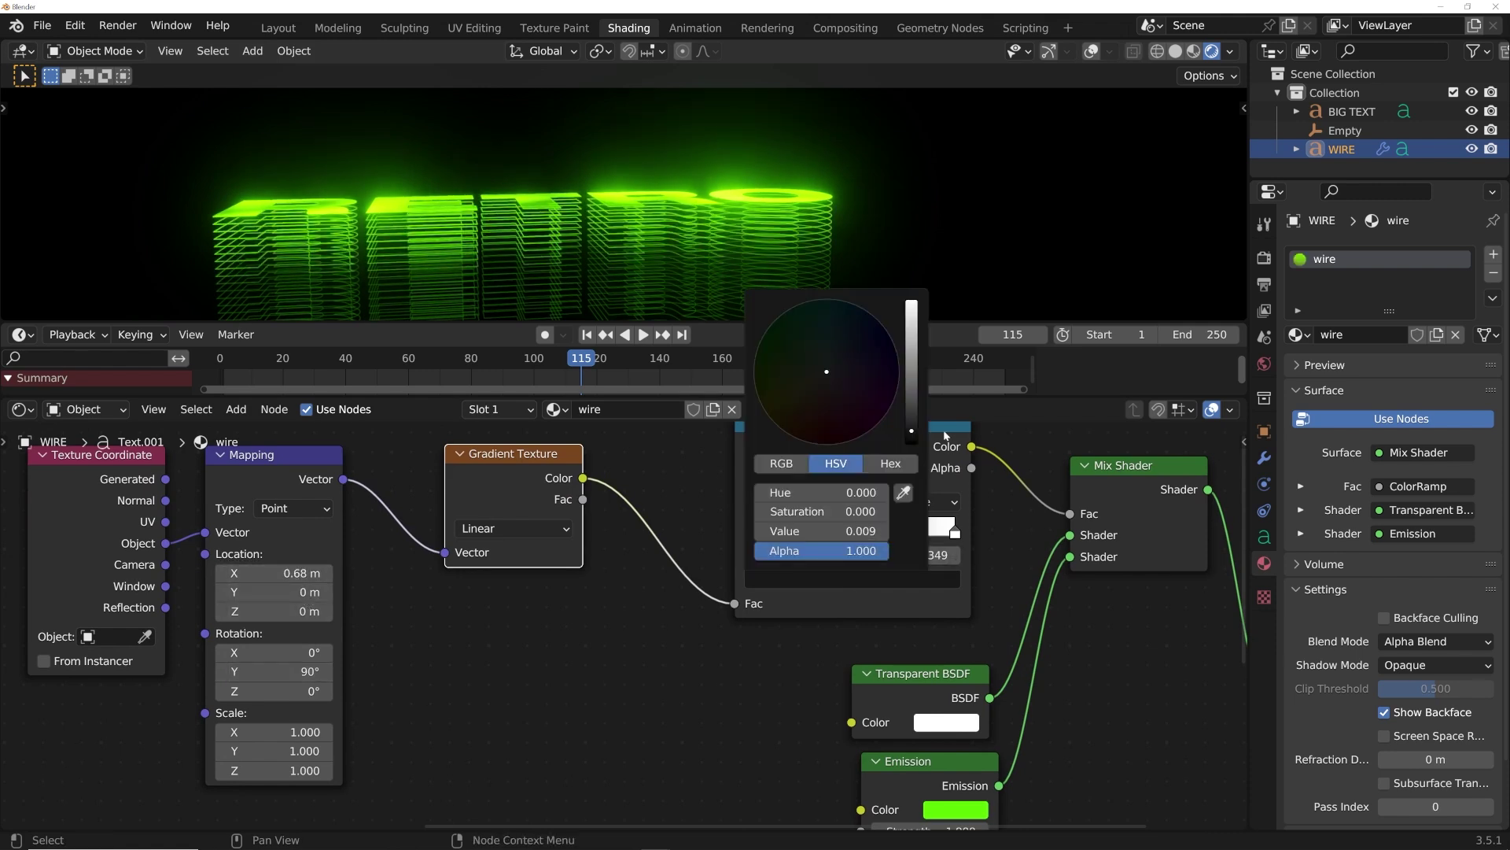
pyautogui.moveTo(911, 435); pyautogui.dragTo(912, 442)
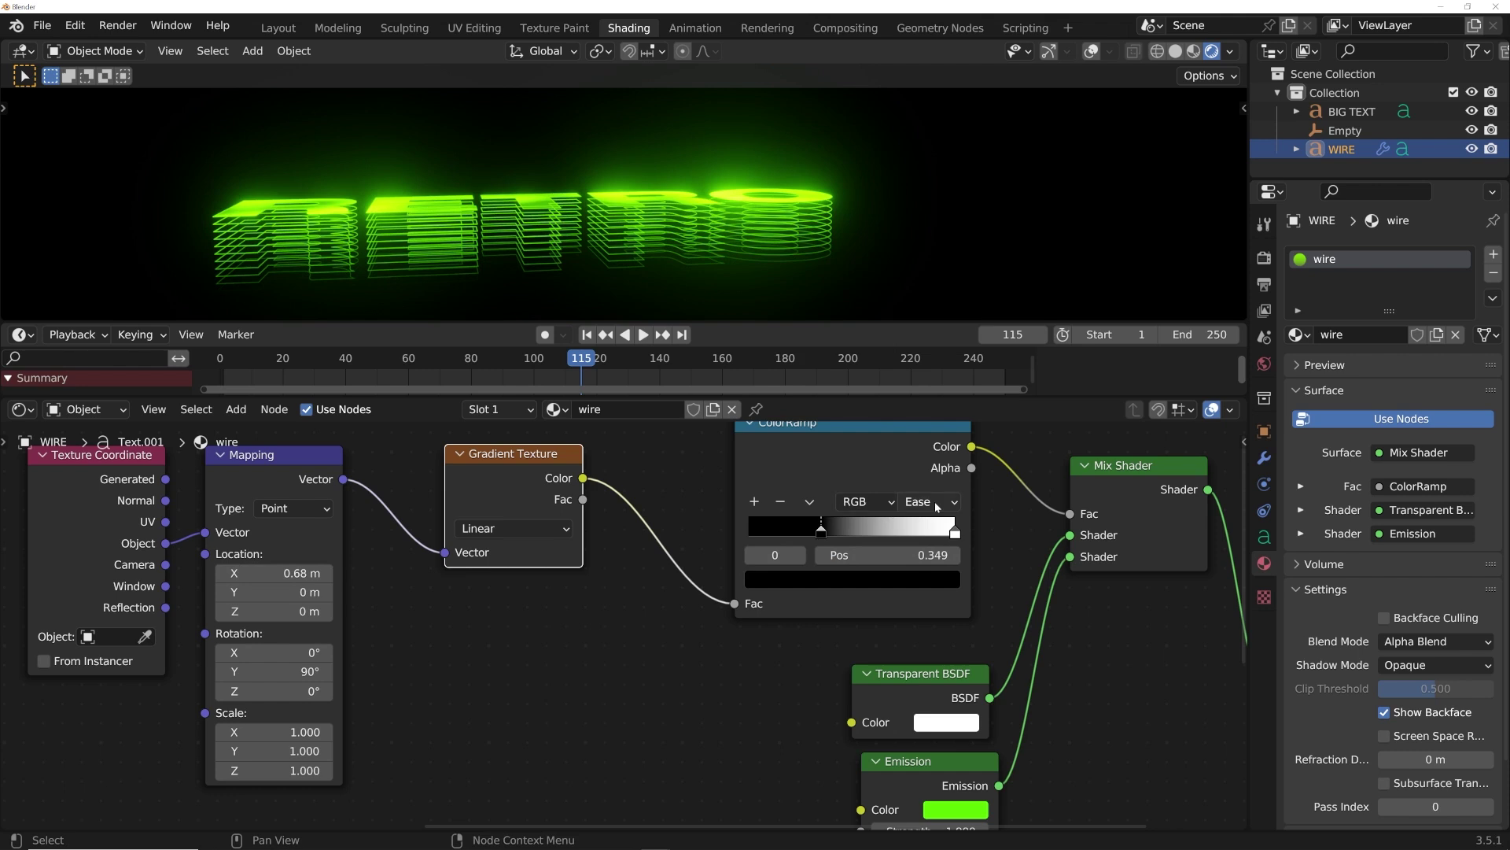
pyautogui.click(935, 502)
pyautogui.click(929, 578)
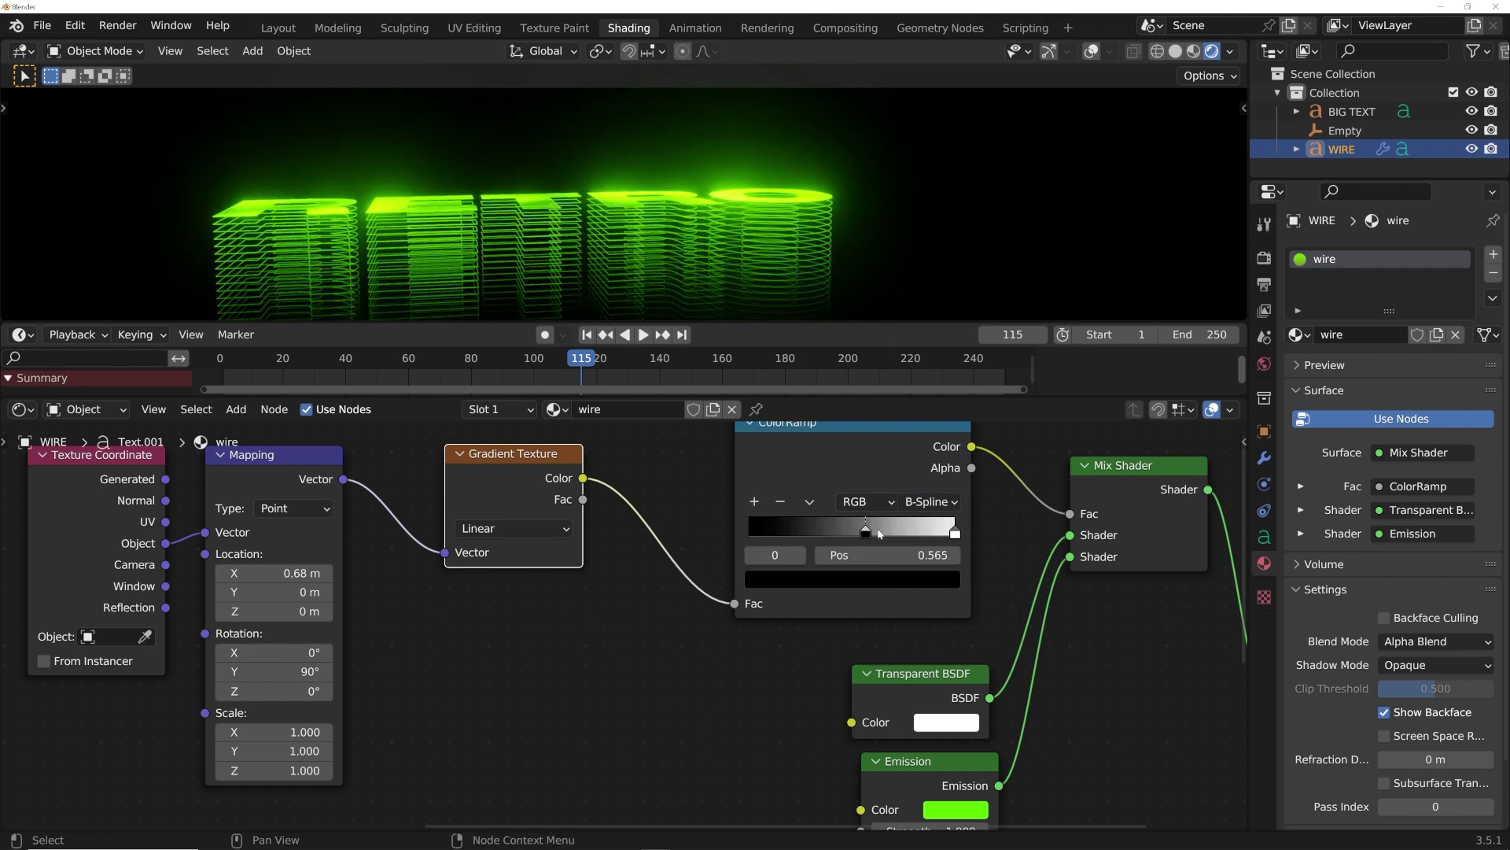
# Move the ColorRamp's black stop to position 0.760 and fine-tune the Mapping X location to 0.69 m.
pyautogui.moveTo(822, 533); pyautogui.dragTo(920, 533)
pyautogui.scroll(-2, 762, 256)
pyautogui.keyDown('shift'); pyautogui.moveTo(761, 256); pyautogui.dragTo(774, 223, button='middle'); pyautogui.keyUp('shift')
pyautogui.moveTo(277, 573)
pyautogui.keyDown('shift'); pyautogui.mouseDown()
pyautogui.moveTo(434, 573)
pyautogui.moveTo(277, 573)
pyautogui.mouseUp(); pyautogui.keyUp('shift')
pyautogui.moveTo(557, 157); pyautogui.dragTo(560, 228, button='middle')
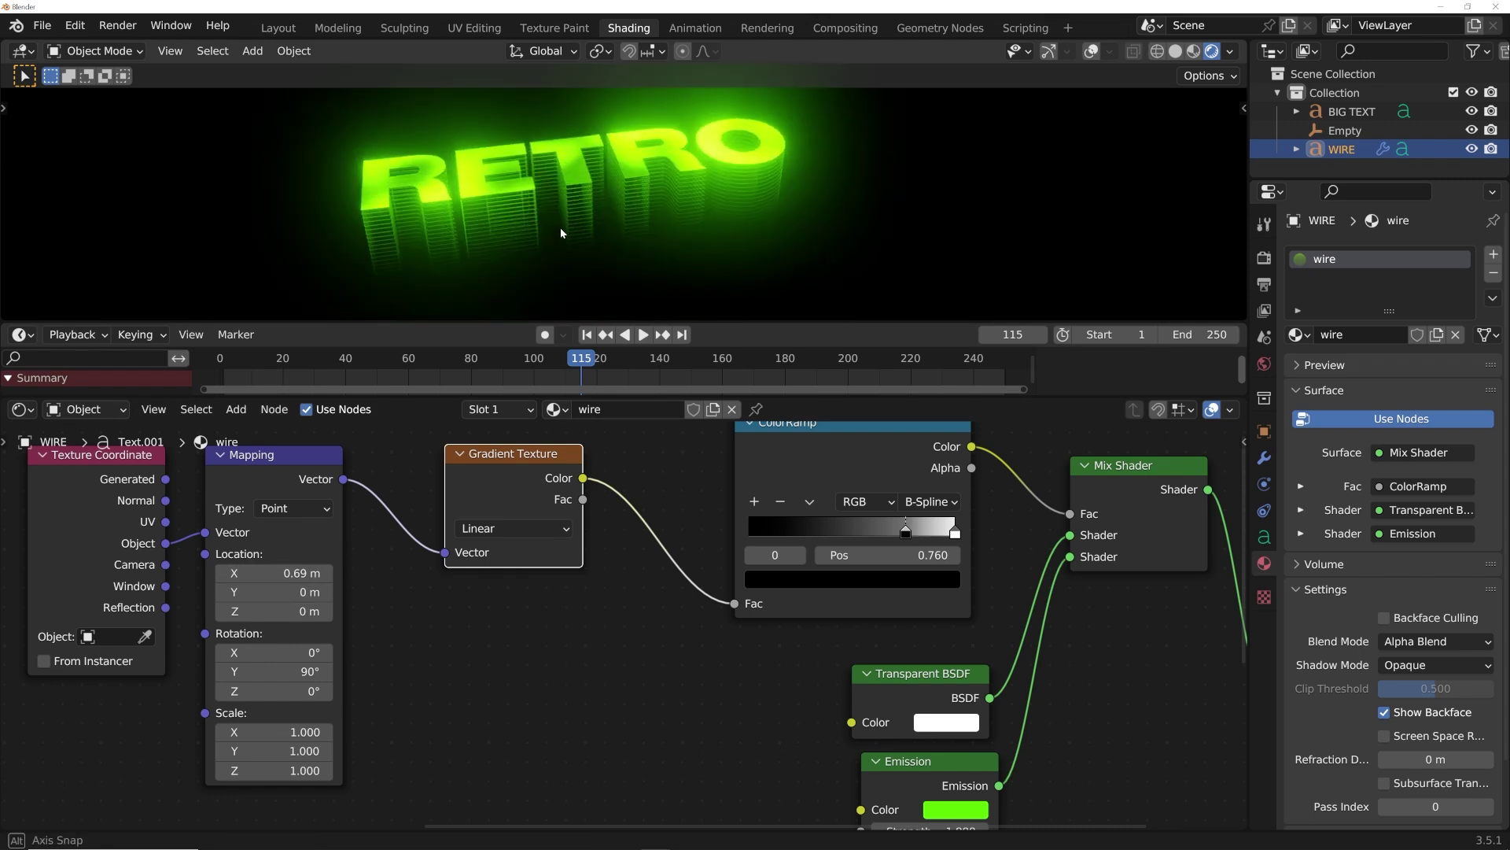
# Set the wire material's Emission strength to 7.000.
pyautogui.moveTo(831, 645); pyautogui.dragTo(580, 595, button='middle')
pyautogui.moveTo(696, 780)
pyautogui.mouseDown()
pyautogui.moveTo(724, 780)
pyautogui.moveTo(698, 781)
pyautogui.mouseUp()
pyautogui.moveTo(665, 206); pyautogui.dragTo(732, 232, button='middle')
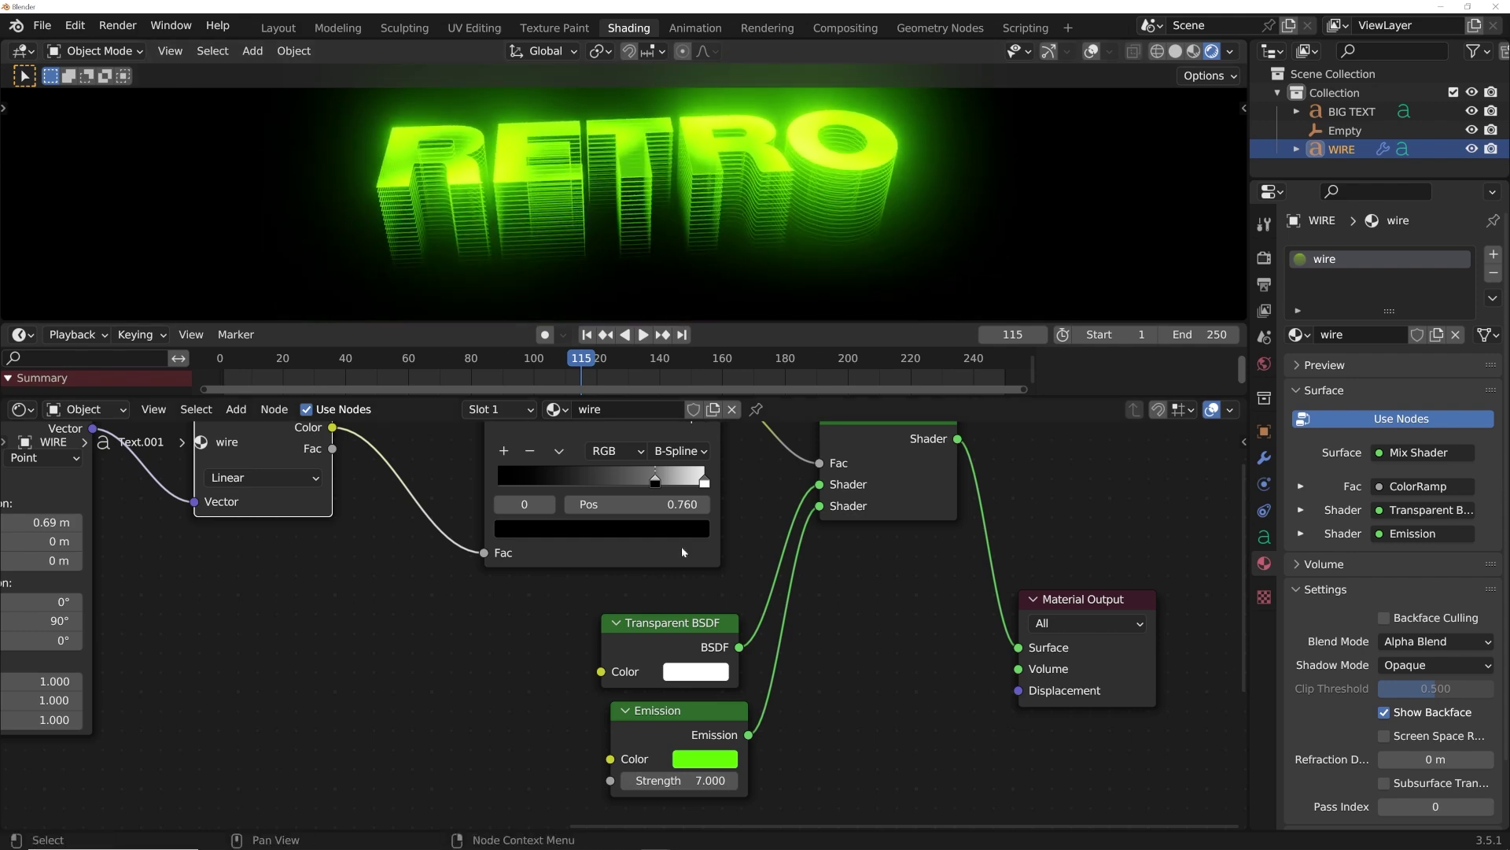
# Move the Emission node down, away from the Transparent BSDF, and play back the text animation.
pyautogui.scroll(-3, 630, 625)
pyautogui.moveTo(657, 630); pyautogui.dragTo(627, 611)
pyautogui.moveTo(656, 675); pyautogui.dragTo(541, 748)
pyautogui.scroll(4, 643, 235)
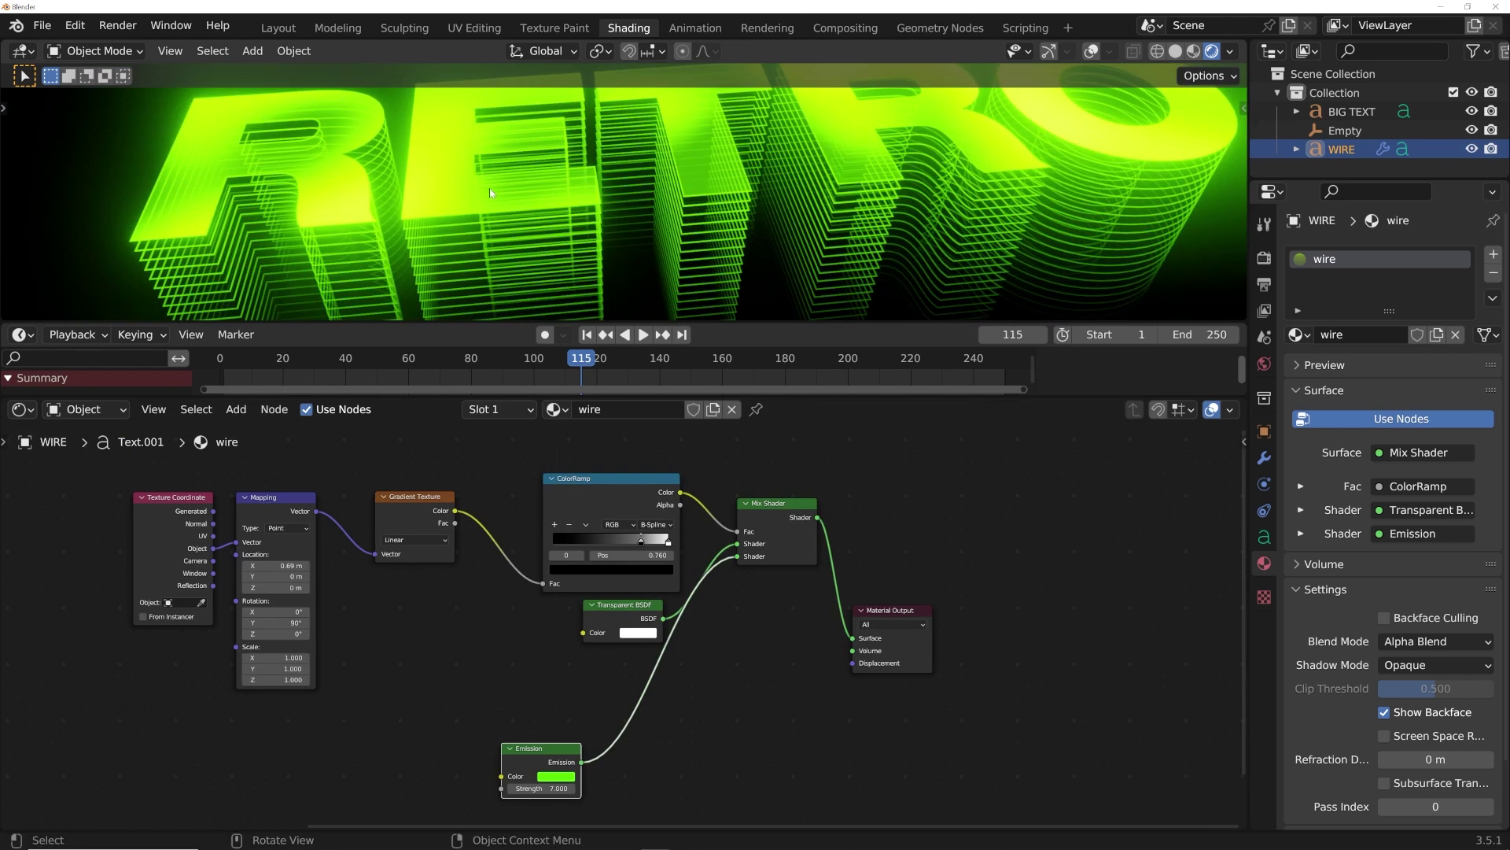
pyautogui.press('space')
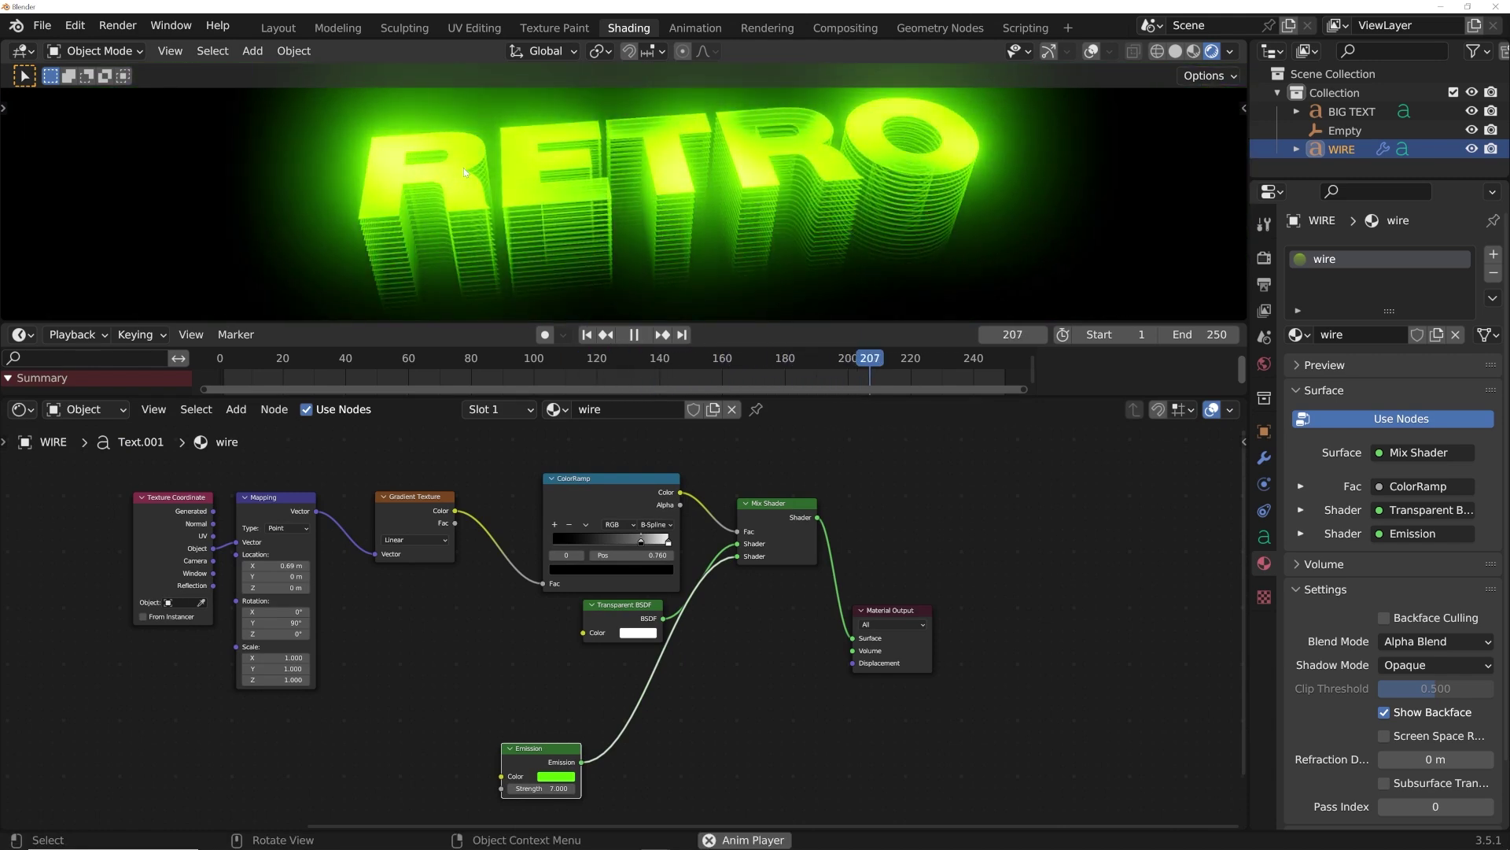
pyautogui.press('space')
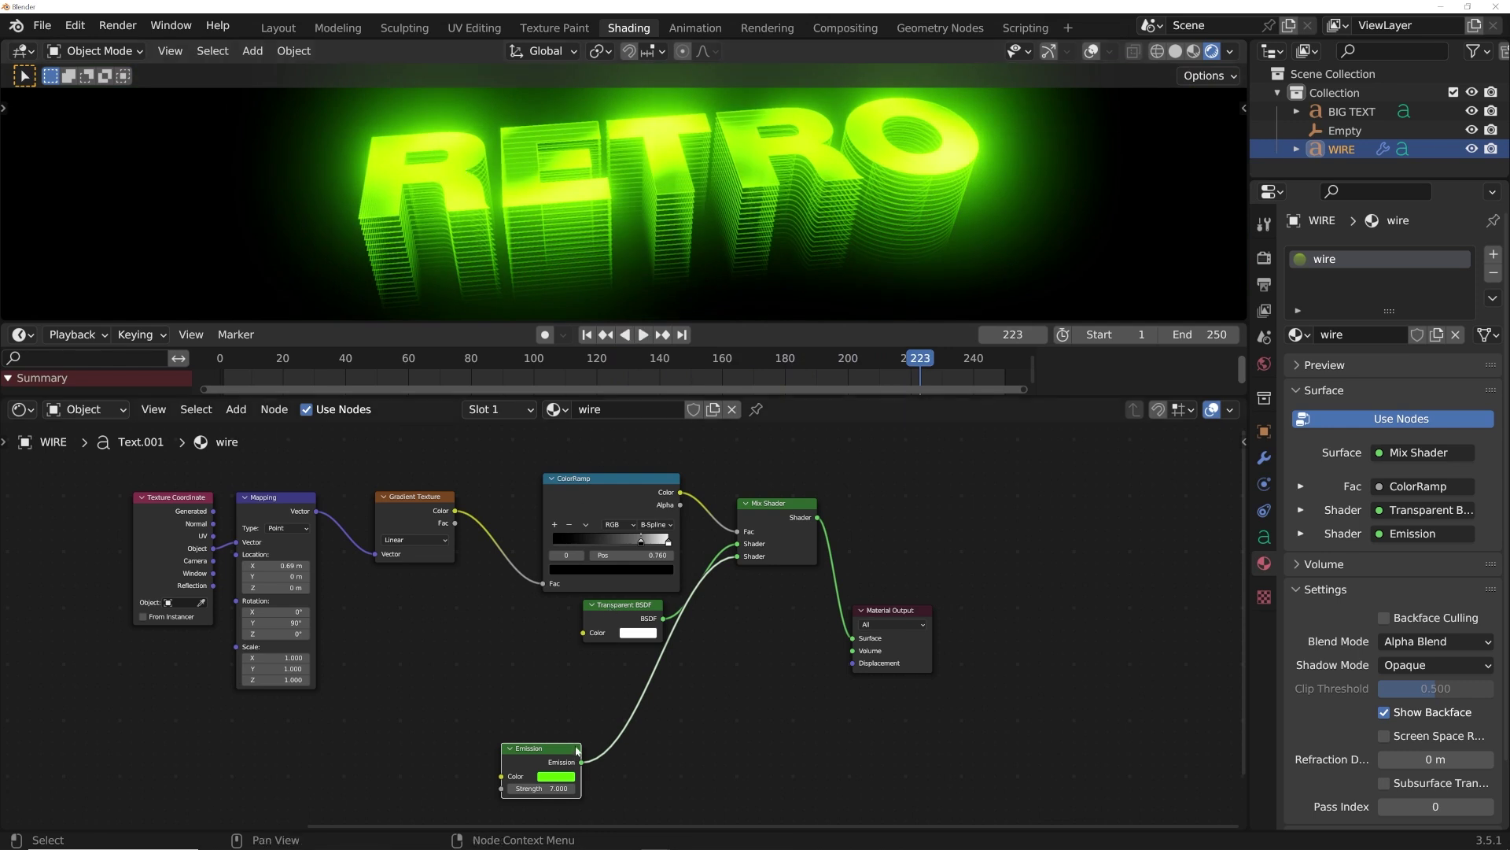
# Move the Transparent BSDF aside, duplicate the Mix Shader and insert the copy on the Emission link.
pyautogui.moveTo(619, 620); pyautogui.dragTo(524, 620)
pyautogui.scroll(3, 660, 574)
pyautogui.moveTo(774, 539); pyautogui.dragTo(677, 507, button='middle')
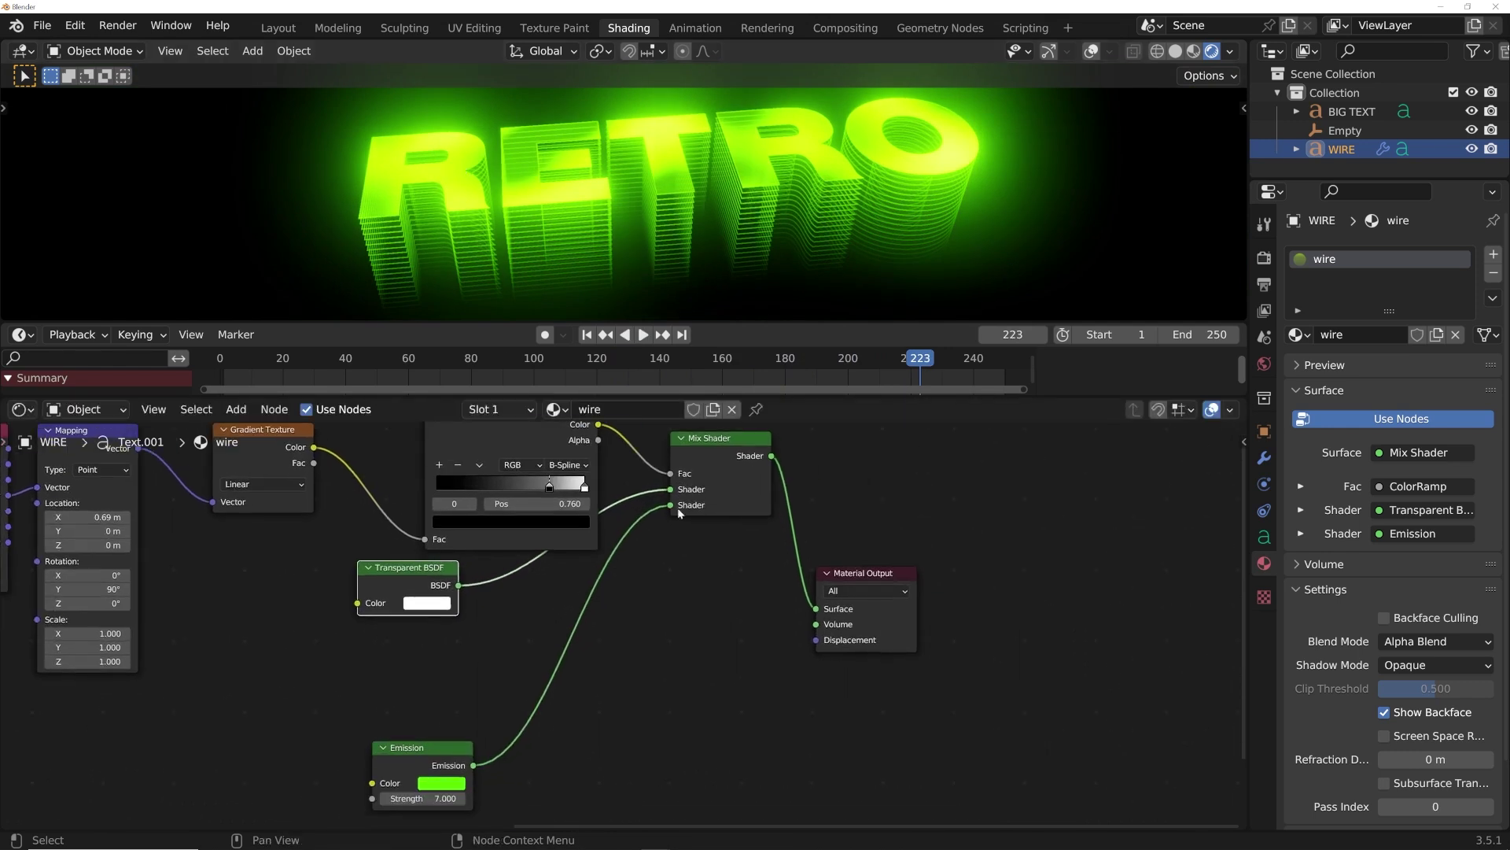
pyautogui.click(678, 456)
pyautogui.hotkey('shift', 'd')
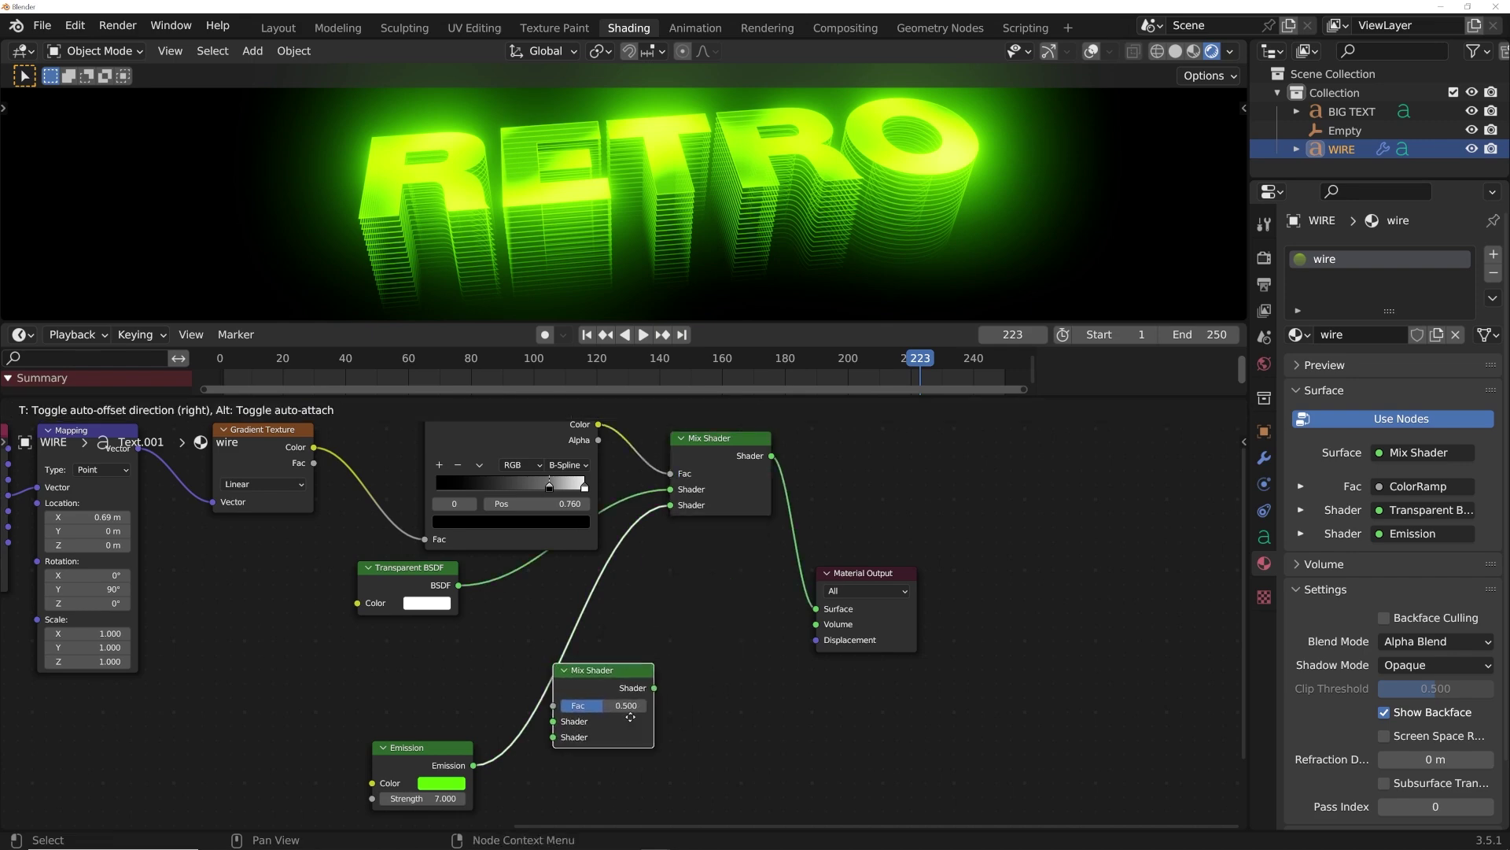
pyautogui.click(616, 706)
# Feed the duplicated Mix Shader with the Transparent BSDF in its first shader input and the Emission in its second.
pyautogui.scroll(1, 591, 602)
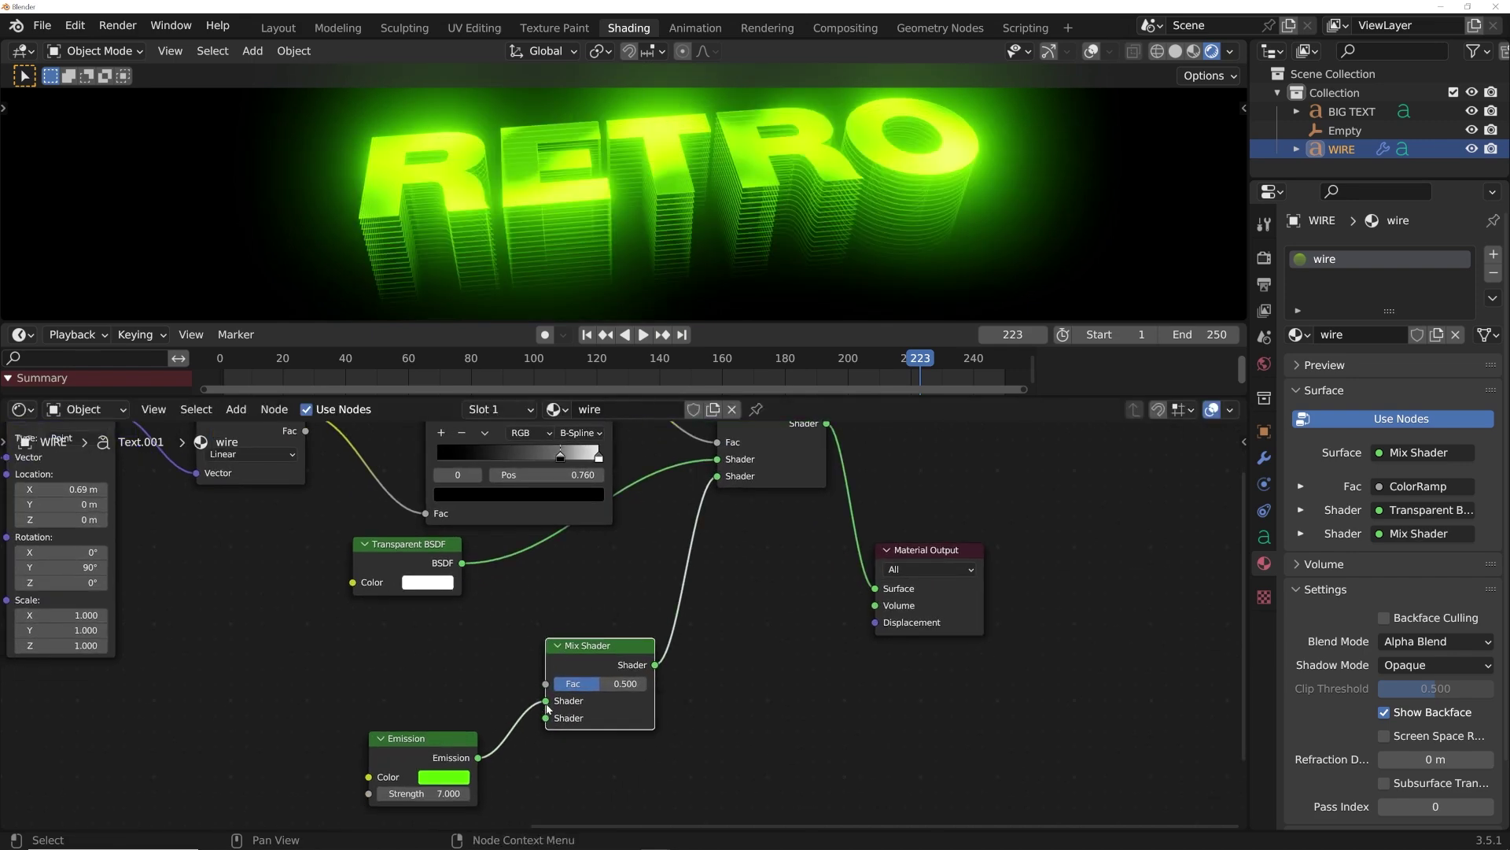
pyautogui.moveTo(549, 706); pyautogui.dragTo(546, 717)
pyautogui.moveTo(464, 563); pyautogui.dragTo(549, 705)
pyautogui.scroll(-2, 472, 677)
pyautogui.moveTo(370, 687); pyautogui.dragTo(402, 644, button='middle')
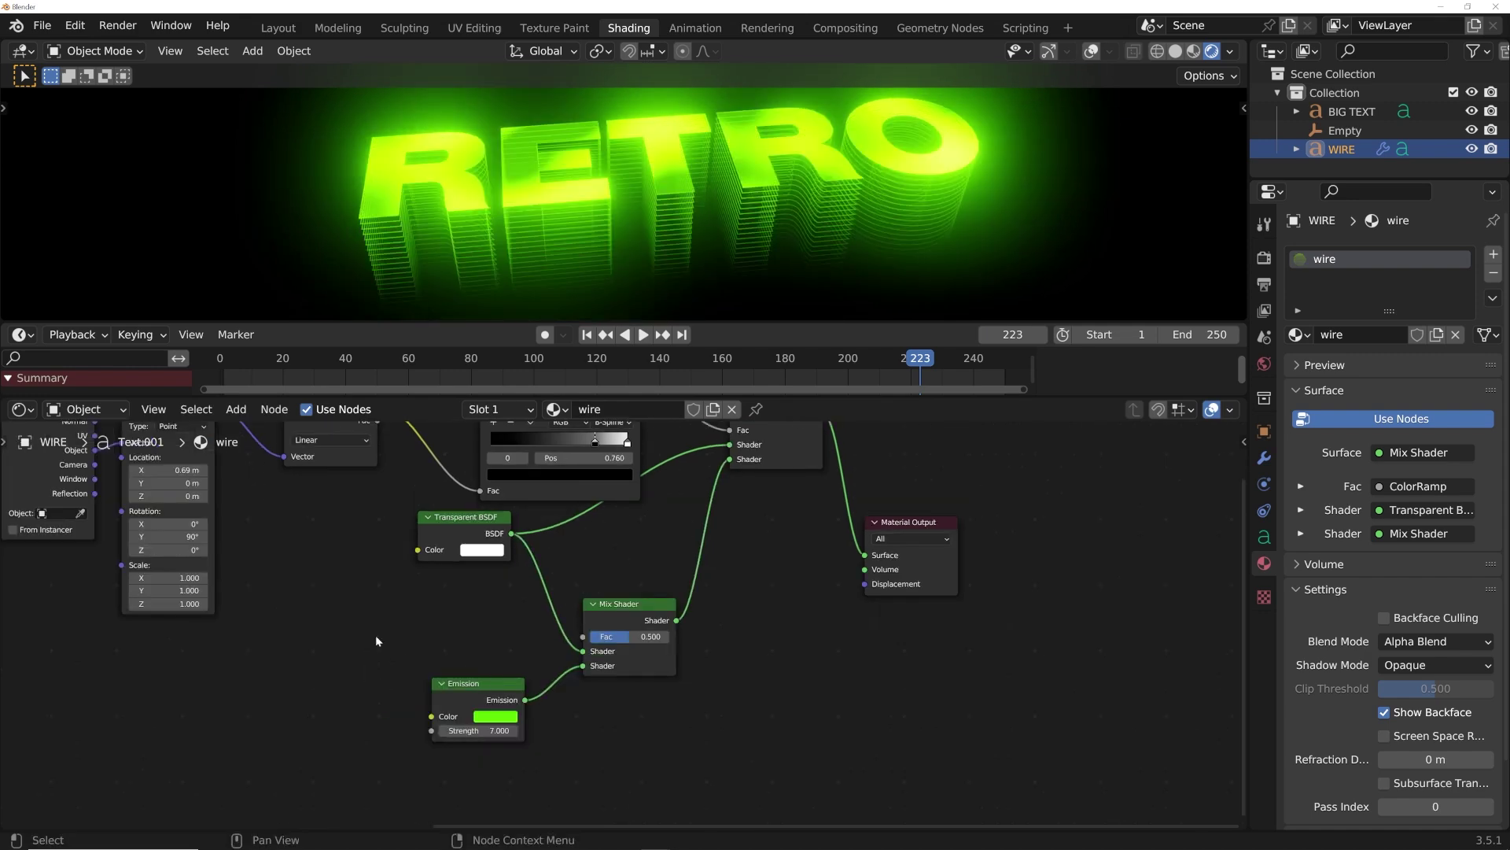
# Add a second ColorRamp and link its Color to the Fac of the duplicated Mix Shader.
pyautogui.hotkey('shift', 'a')
pyautogui.click(322, 591)
pyautogui.write('cp')
pyautogui.press('BackSpace')
pyautogui.press('BackSpace')
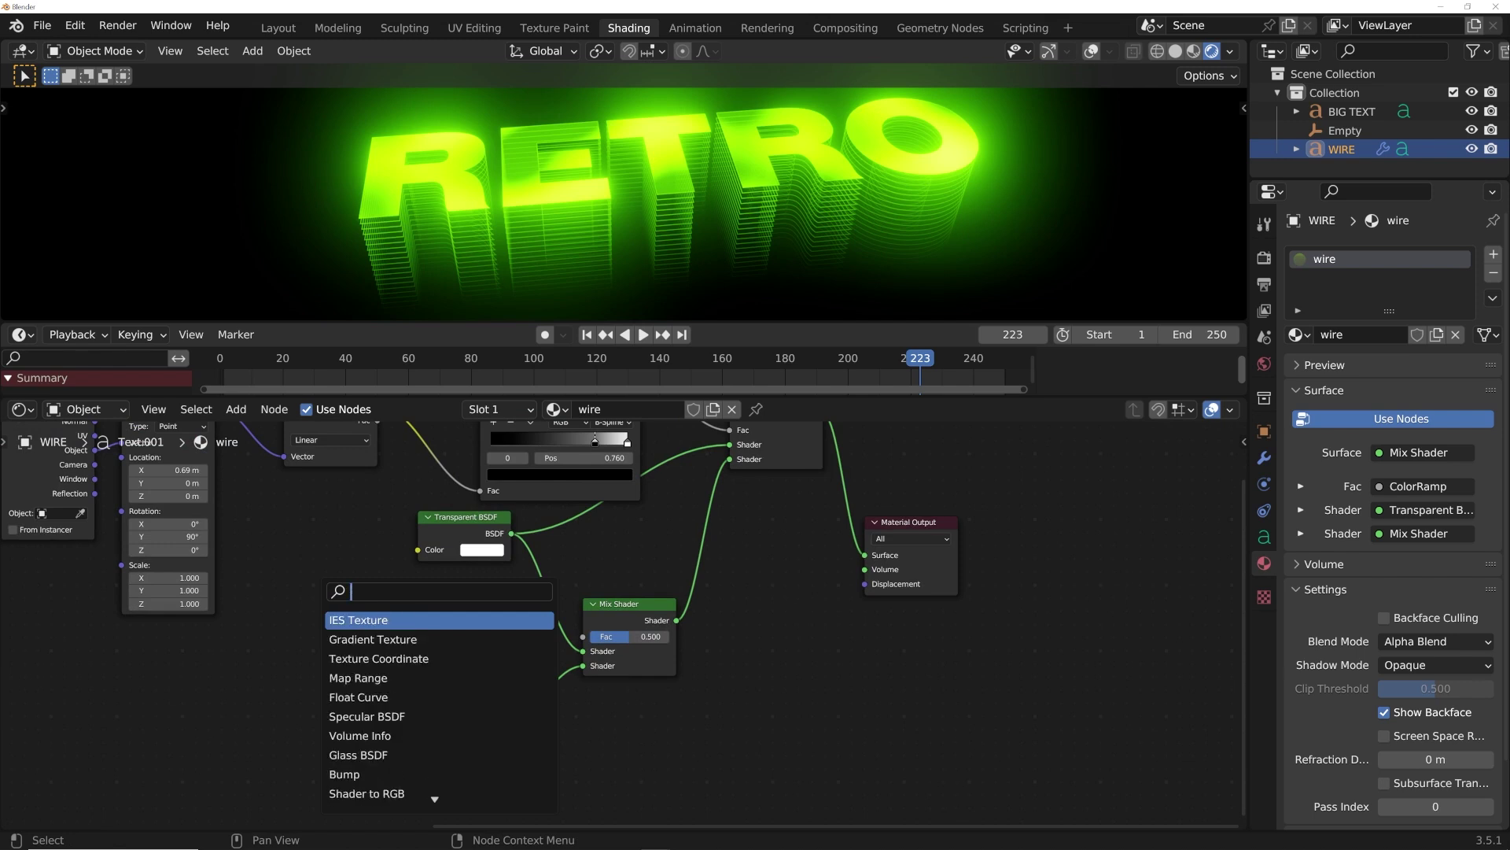
pyautogui.write('col')
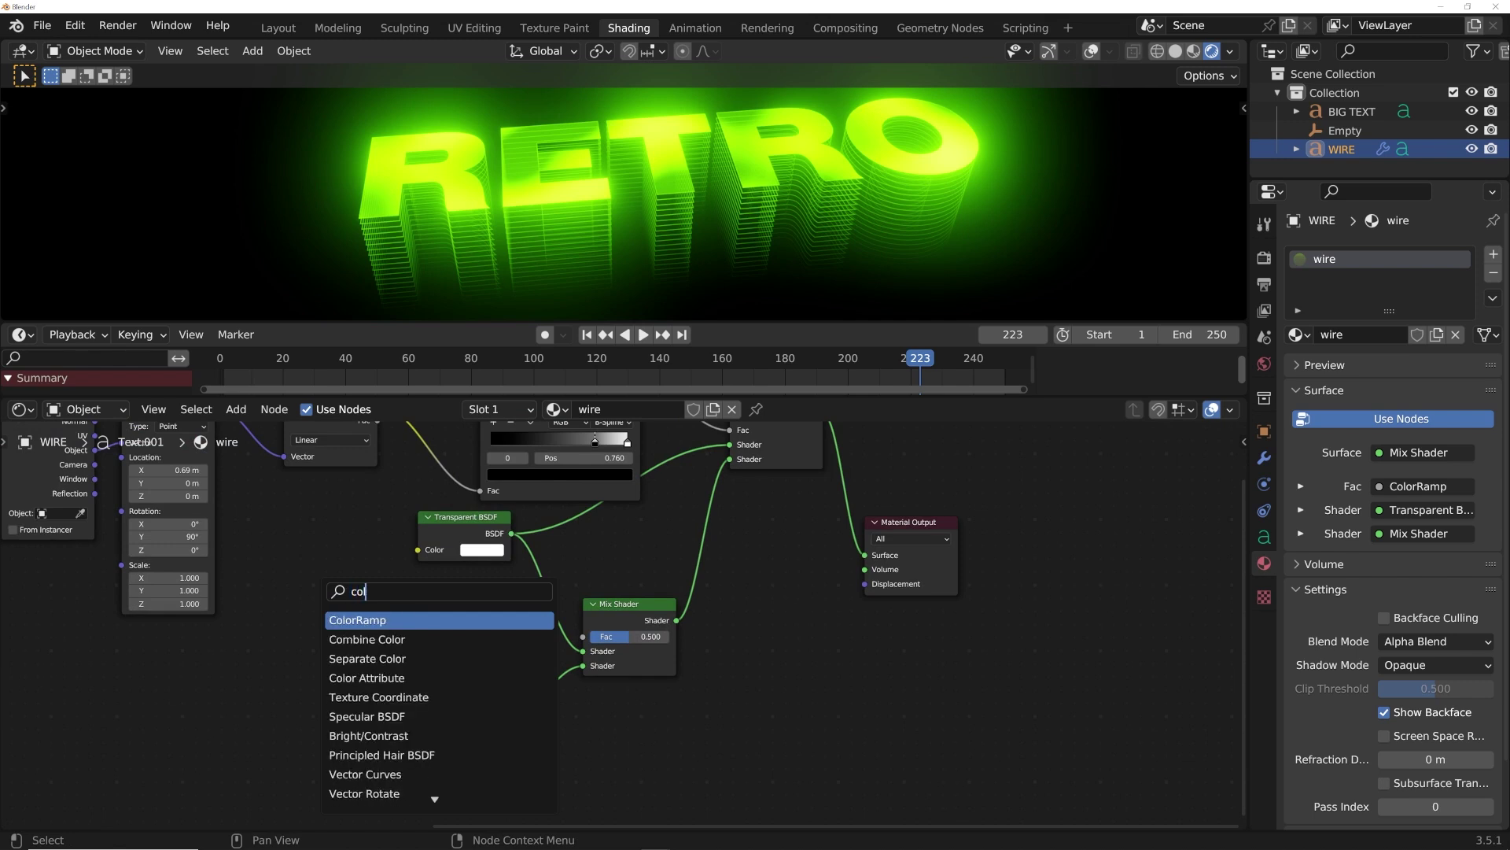
pyautogui.press('Return')
pyautogui.click(373, 618)
pyautogui.moveTo(400, 596); pyautogui.dragTo(583, 637)
# Move the unused Noise Texture and Mix nodes next to the new ColorRamp.
pyautogui.press('Home')
pyautogui.moveTo(304, 595); pyautogui.dragTo(38, 774)
pyautogui.moveTo(158, 632); pyautogui.dragTo(480, 717)
pyautogui.scroll(5, 352, 614)
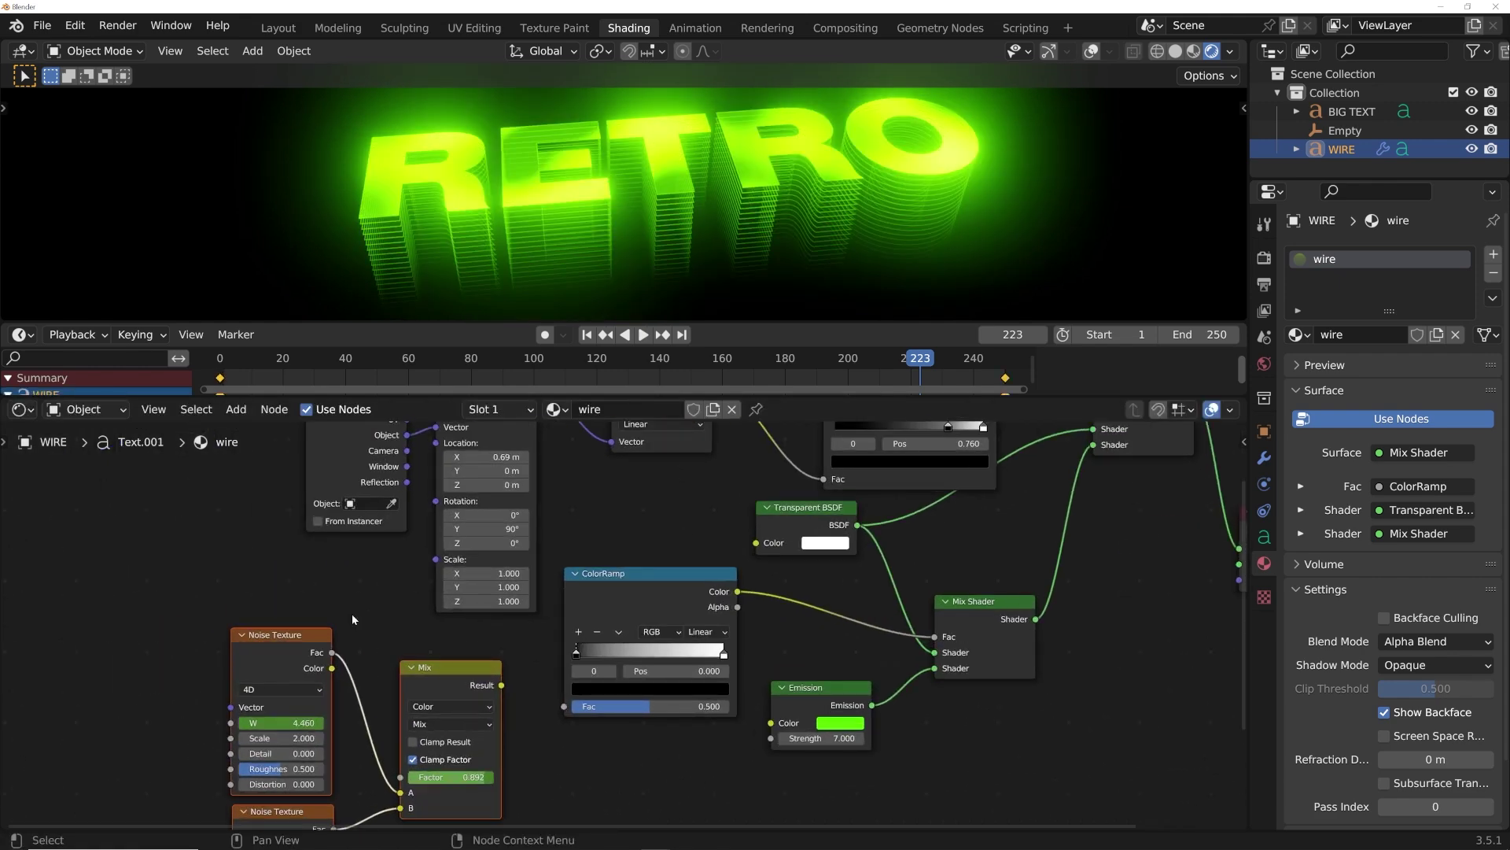
pyautogui.moveTo(331, 603); pyautogui.dragTo(450, 536, button='middle')
pyautogui.click(450, 536)
# Add Mapping and Texture Coordinate nodes to the upper Noise Texture and link the same Mapping vector to the lower one.
pyautogui.click(398, 585)
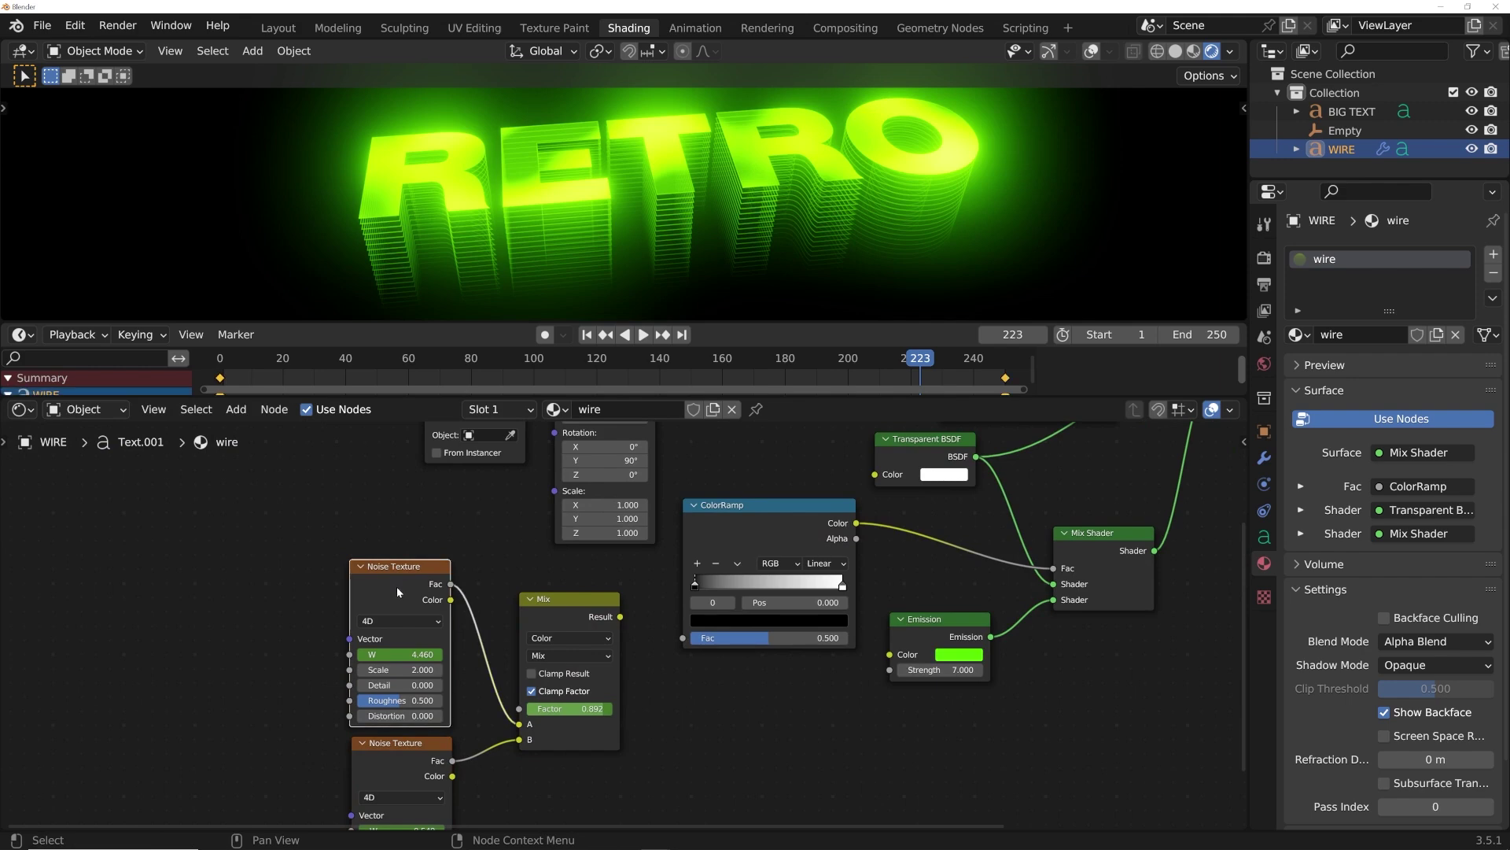
pyautogui.hotkey('ctrl', 't')
pyautogui.moveTo(336, 613); pyautogui.dragTo(381, 559, button='middle')
pyautogui.moveTo(236, 605); pyautogui.dragTo(265, 601)
pyautogui.scroll(1, 362, 575)
pyautogui.moveTo(362, 575); pyautogui.dragTo(346, 514, button='middle')
pyautogui.moveTo(330, 491); pyautogui.dragTo(361, 709)
# Link the Mix result to the new ColorRamp's Fac and move the ramp's black stop to position 0.411.
pyautogui.moveTo(652, 500); pyautogui.dragTo(408, 548, button='middle')
pyautogui.moveTo(409, 544); pyautogui.dragTo(477, 566)
pyautogui.moveTo(488, 508); pyautogui.dragTo(563, 508)
pyautogui.moveTo(450, 566); pyautogui.dragTo(600, 492, button='middle')
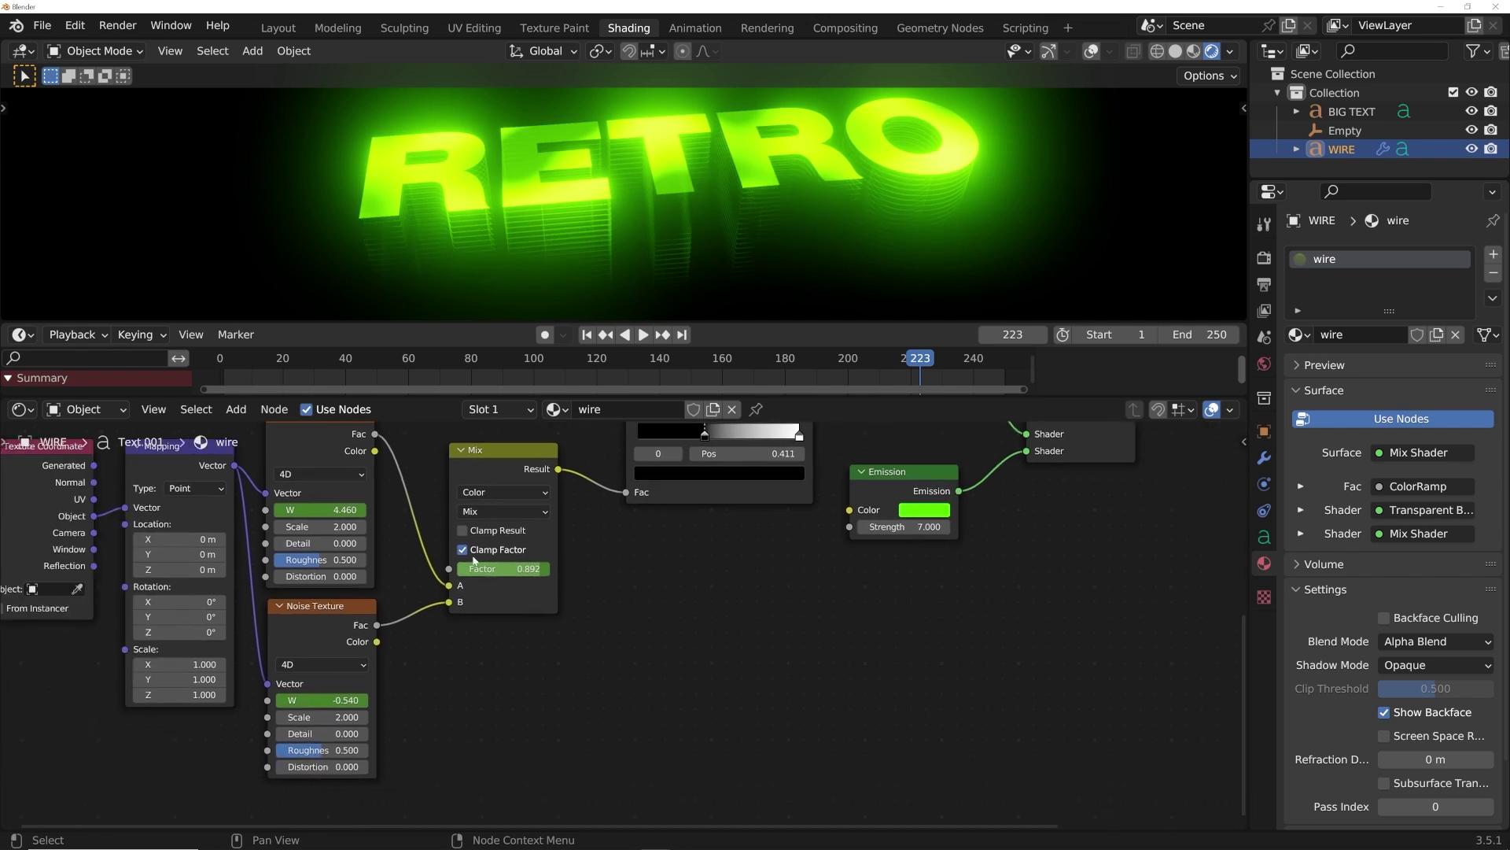
# Set the scale of both Noise Textures to 5.000 and play back the animation.
pyautogui.doubleClick(322, 526)
pyautogui.press('Return')
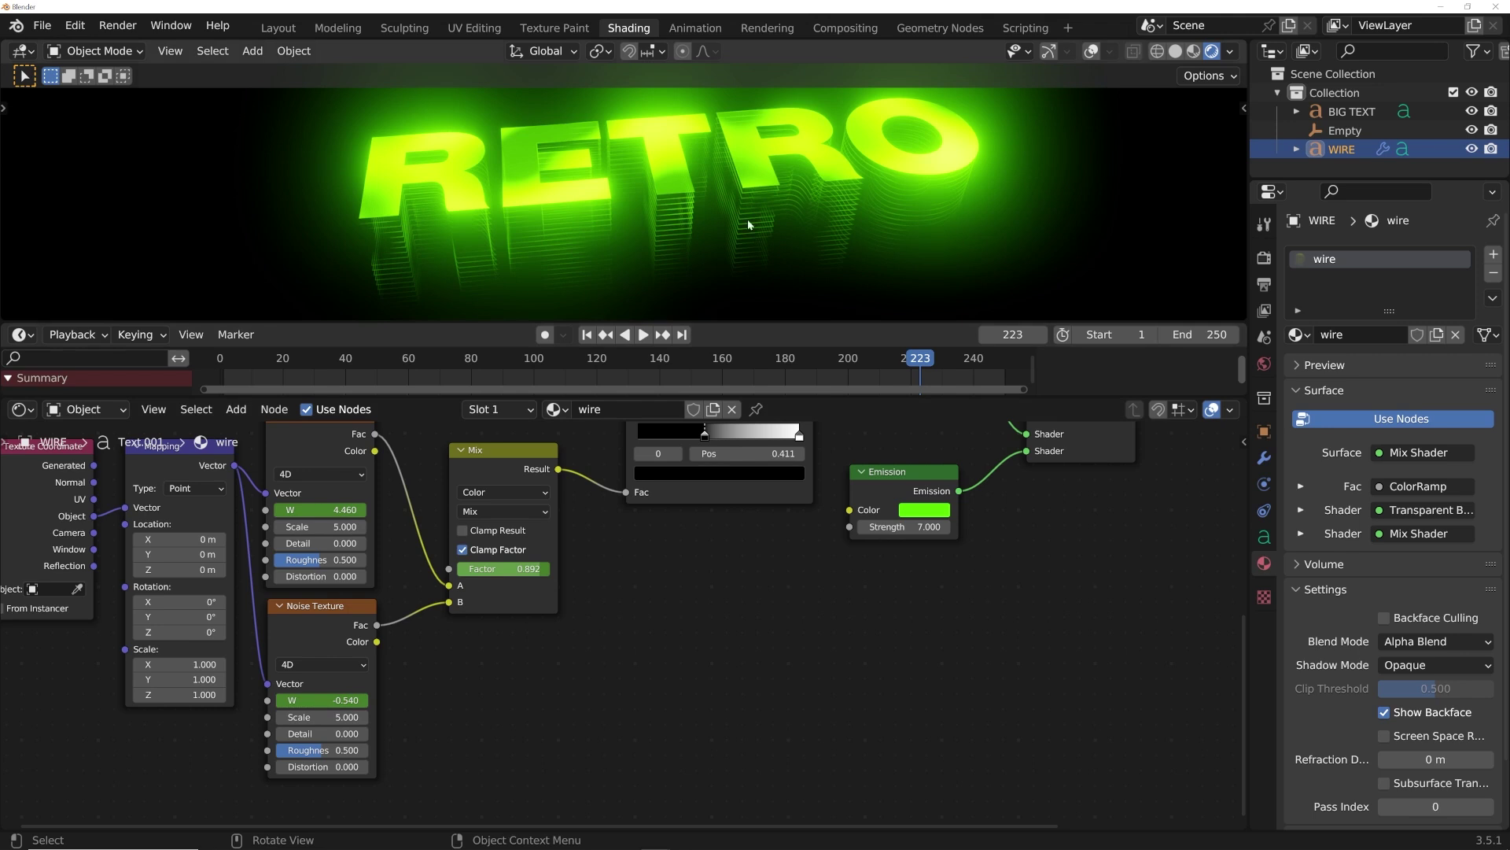
pyautogui.press('space')
pyautogui.moveTo(720, 519); pyautogui.dragTo(596, 577, button='middle')
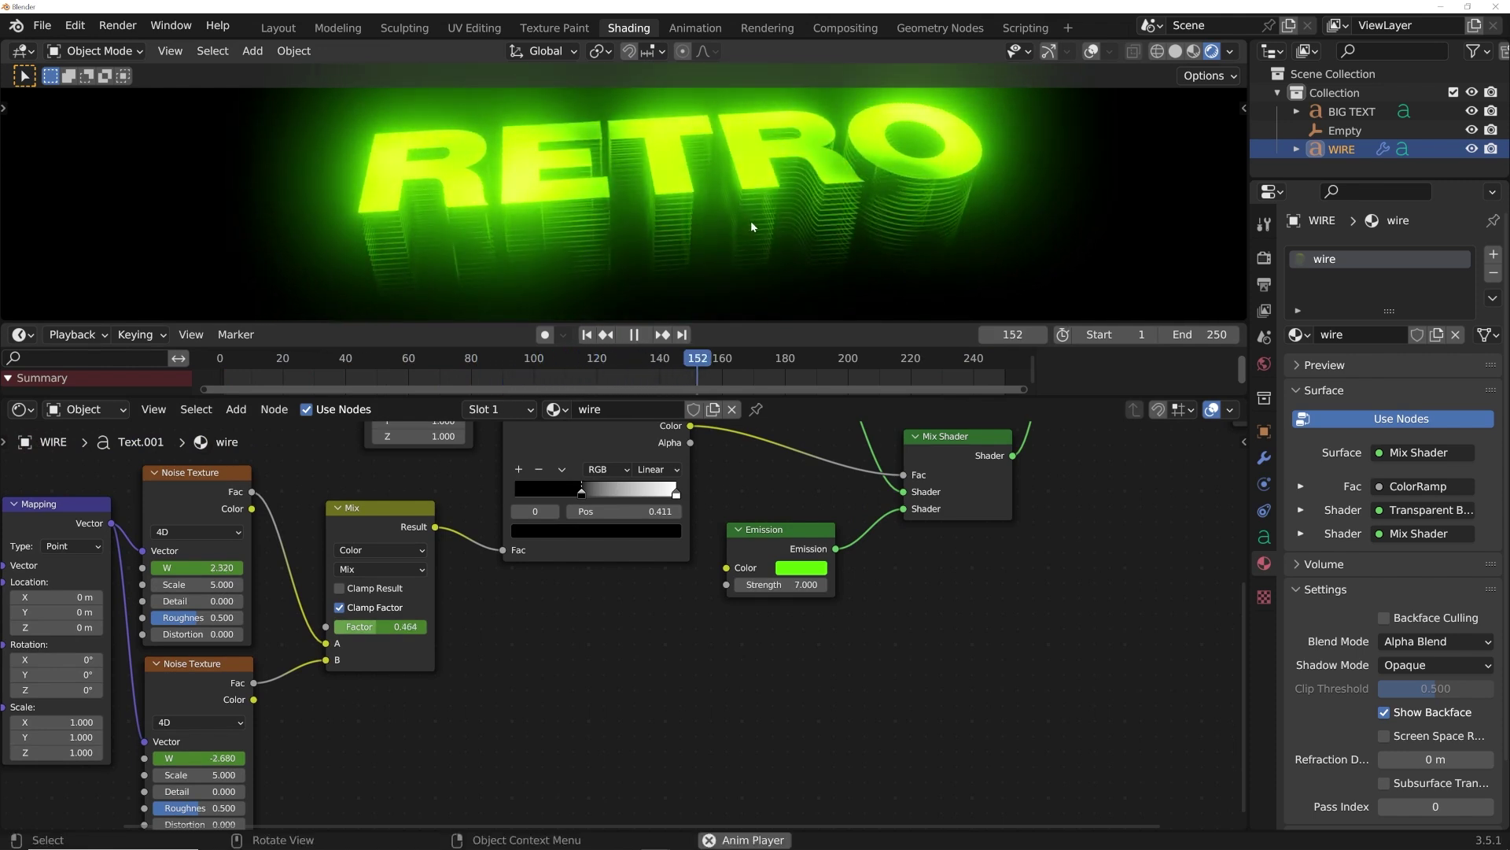
pyautogui.press('space')
# Copy the green Emission color to the World background color and darken it to a value of 0.017.
pyautogui.click(794, 570)
pyautogui.click(801, 568)
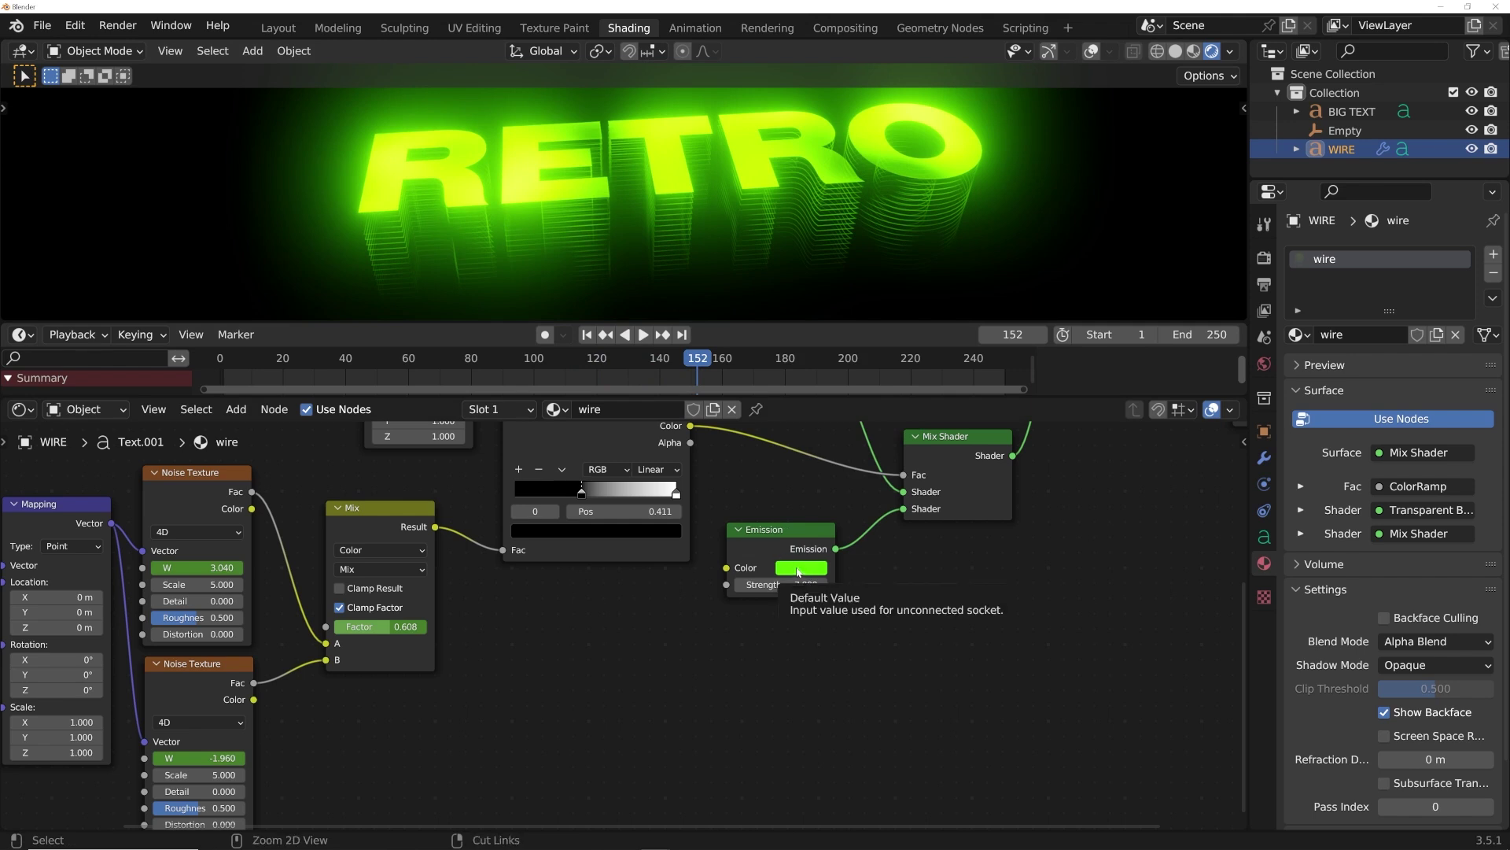
pyautogui.click(1265, 365)
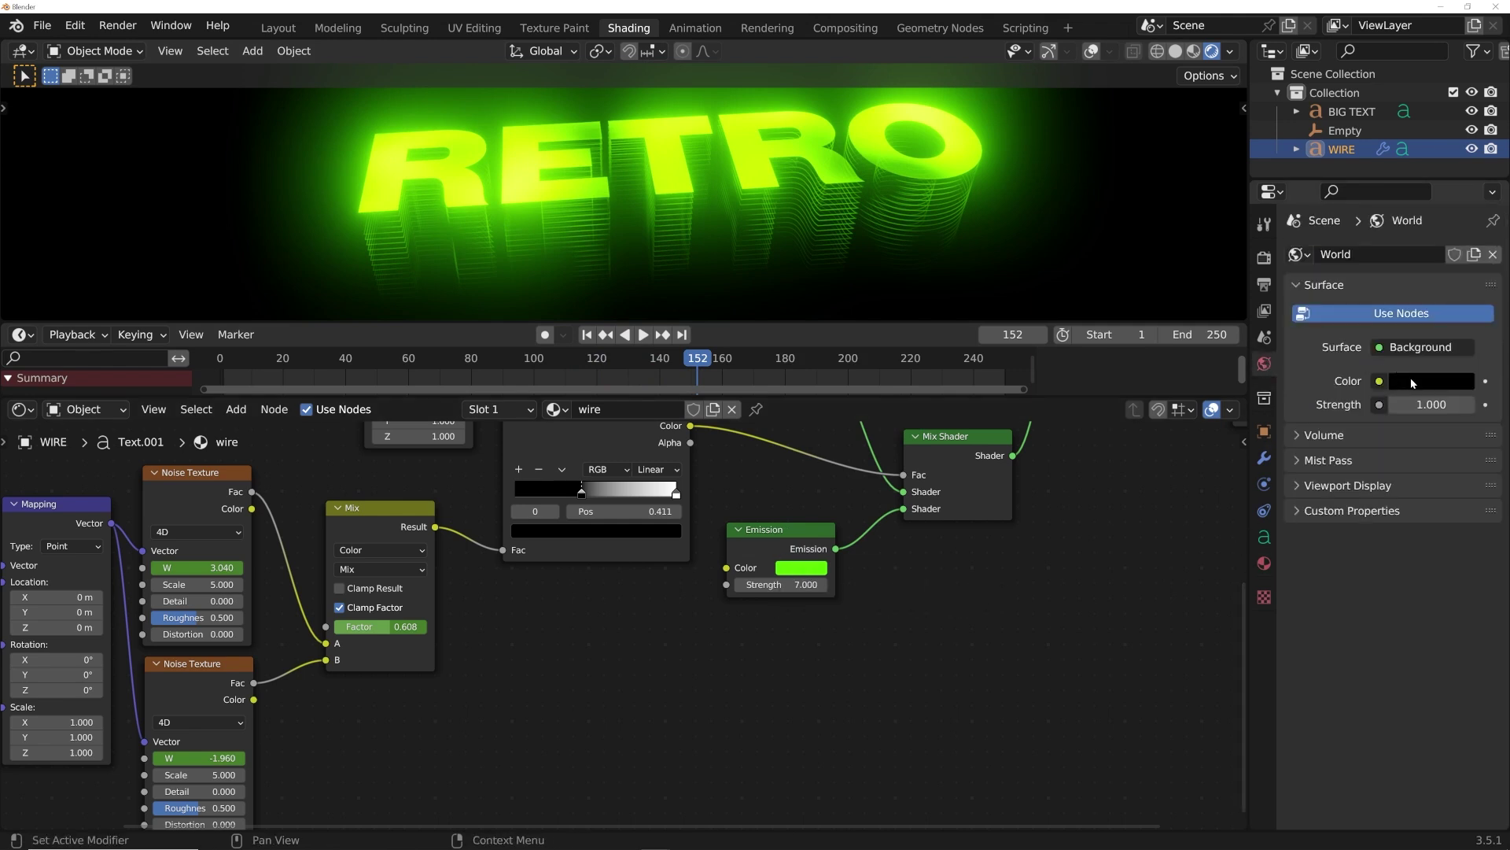
pyautogui.hotkey('ctrl', 'v')
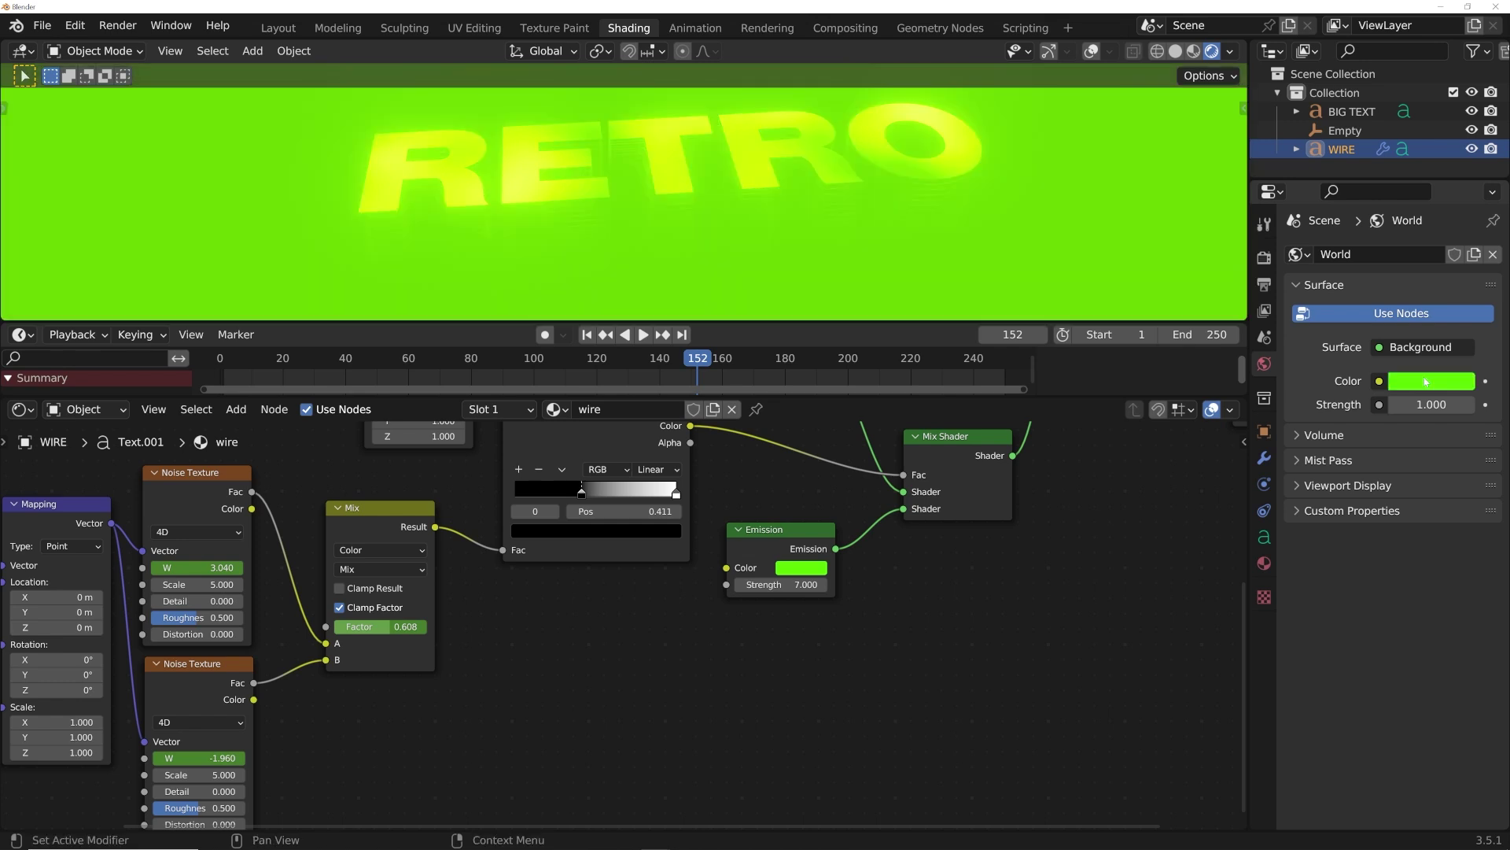
pyautogui.click(1425, 380)
pyautogui.moveTo(1455, 223); pyautogui.dragTo(1458, 230)
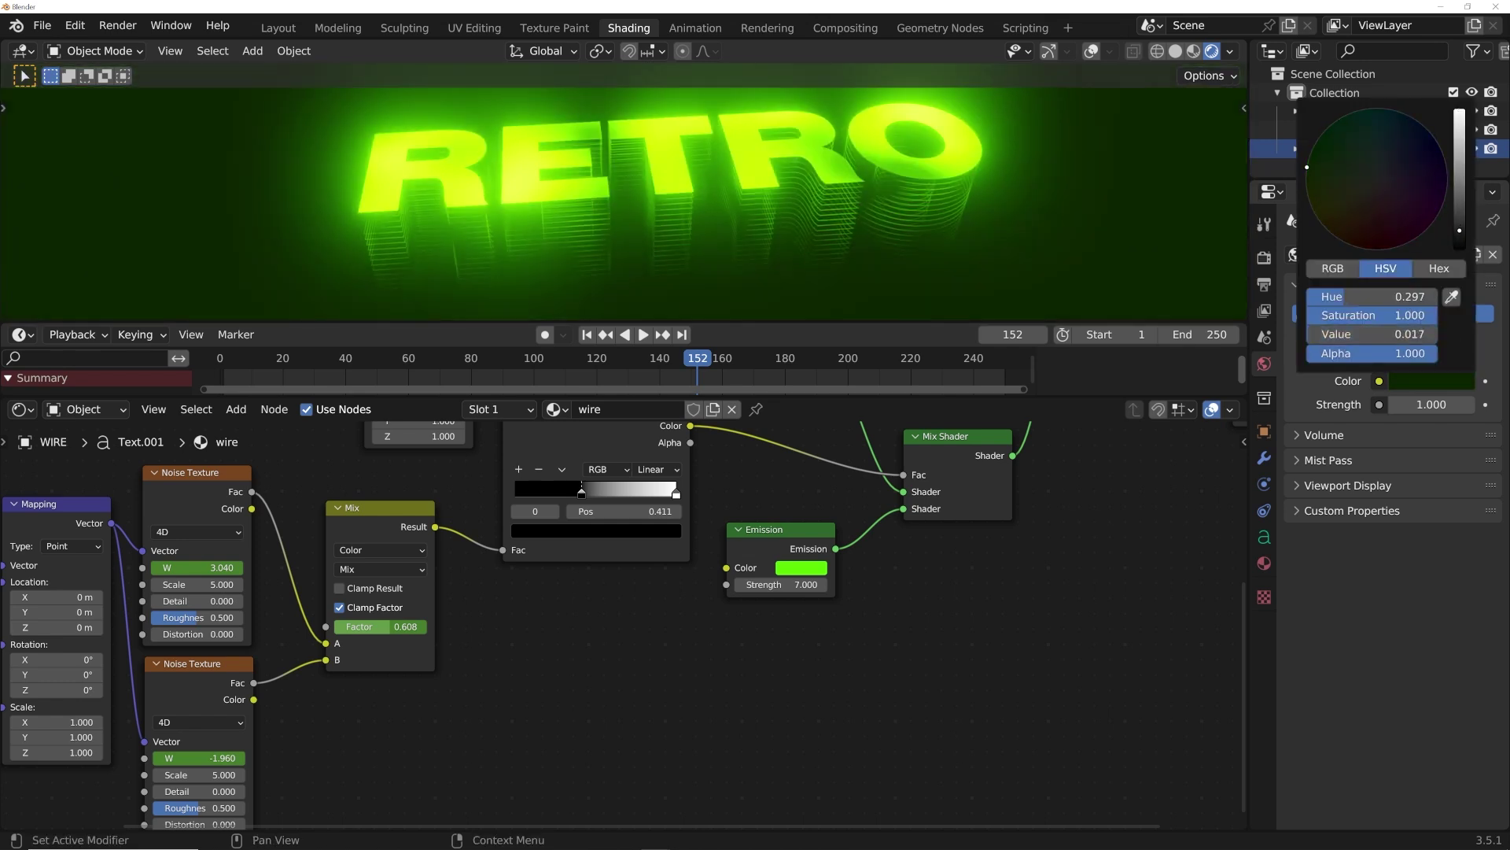
# Select the BIG TEXT object and set its material's Emission strength to 28.300.
pyautogui.moveTo(944, 189); pyautogui.dragTo(852, 178, button='middle')
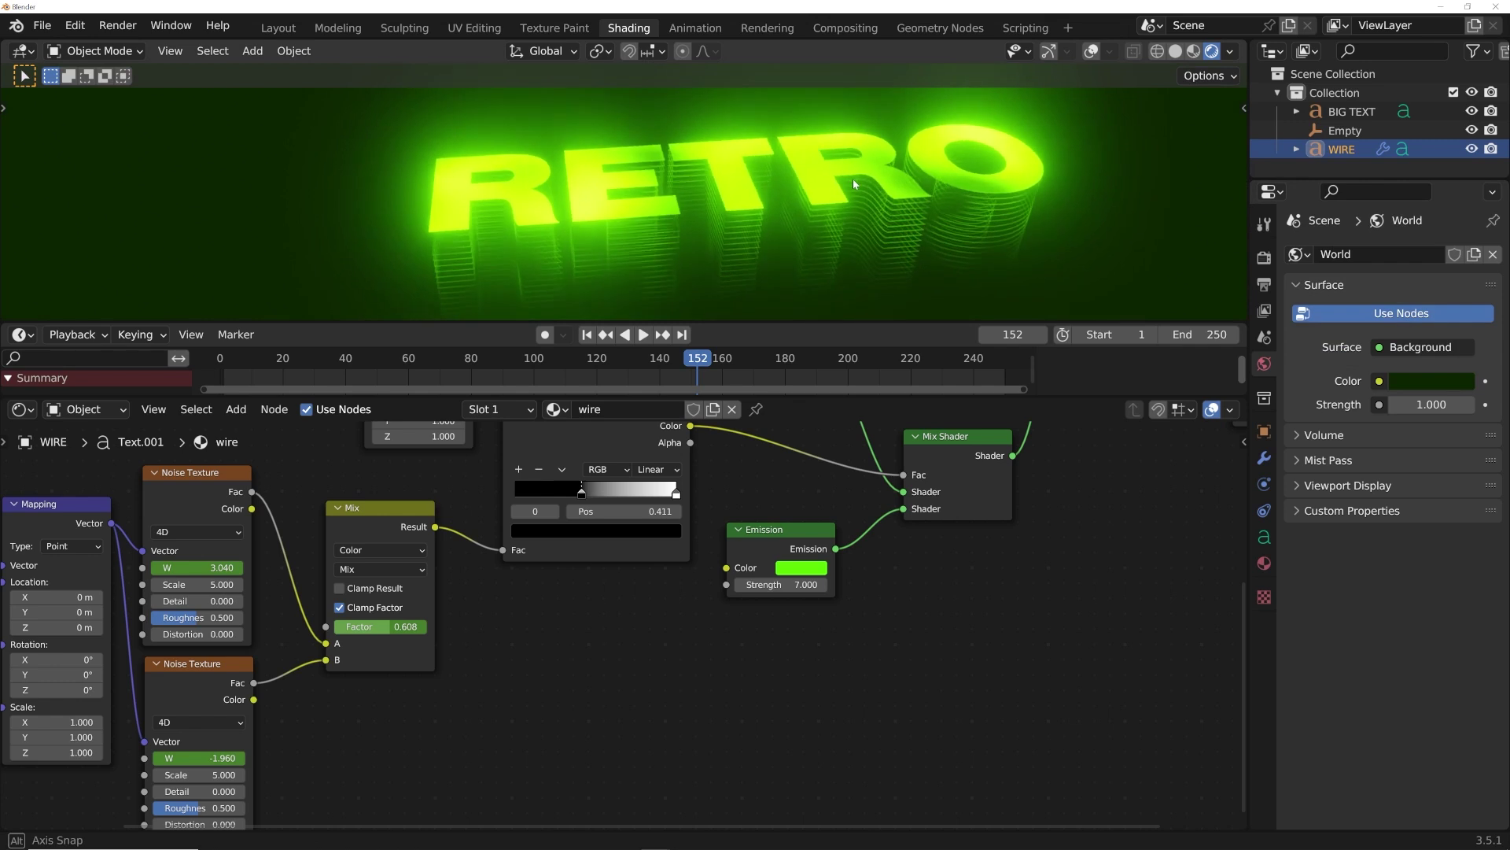
pyautogui.keyDown('shift'); pyautogui.moveTo(1117, 255); pyautogui.dragTo(969, 266, button='middle'); pyautogui.keyUp('shift')
pyautogui.scroll(-7, 944, 259)
pyautogui.scroll(10, 739, 245)
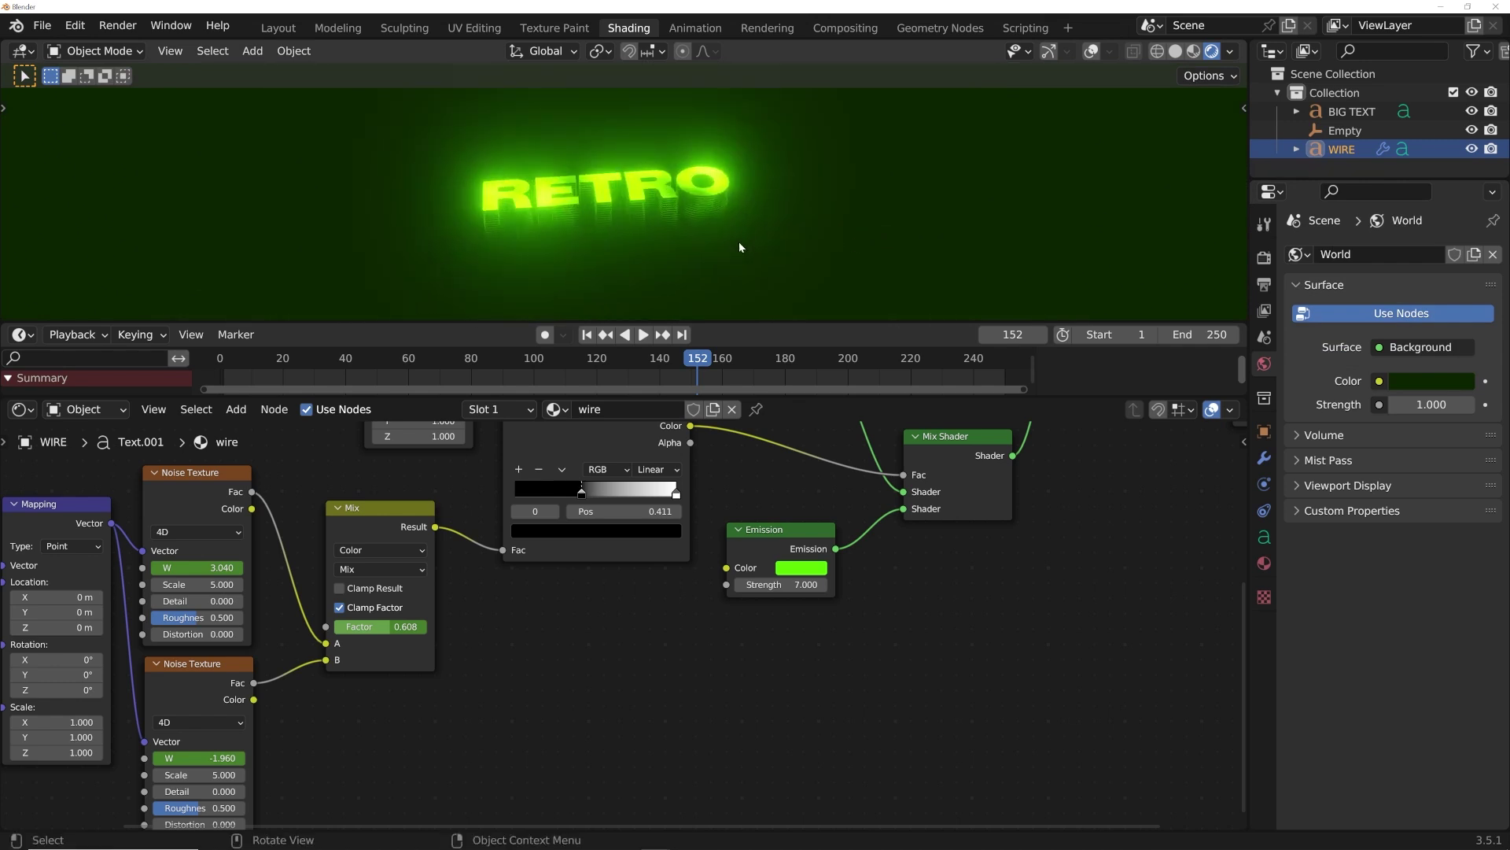
pyautogui.scroll(-3, 739, 242)
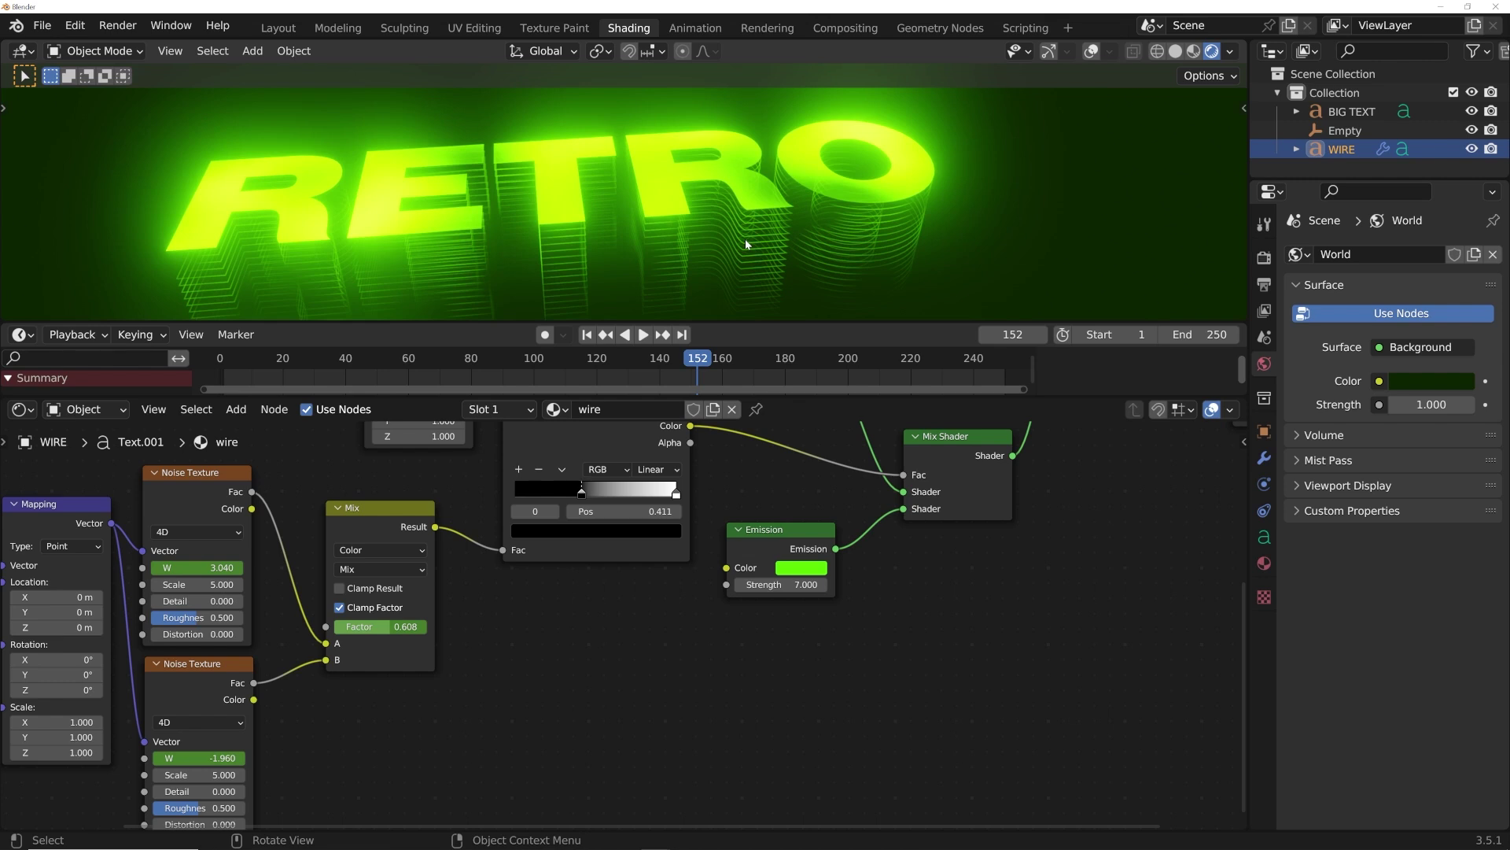
pyautogui.click(357, 210)
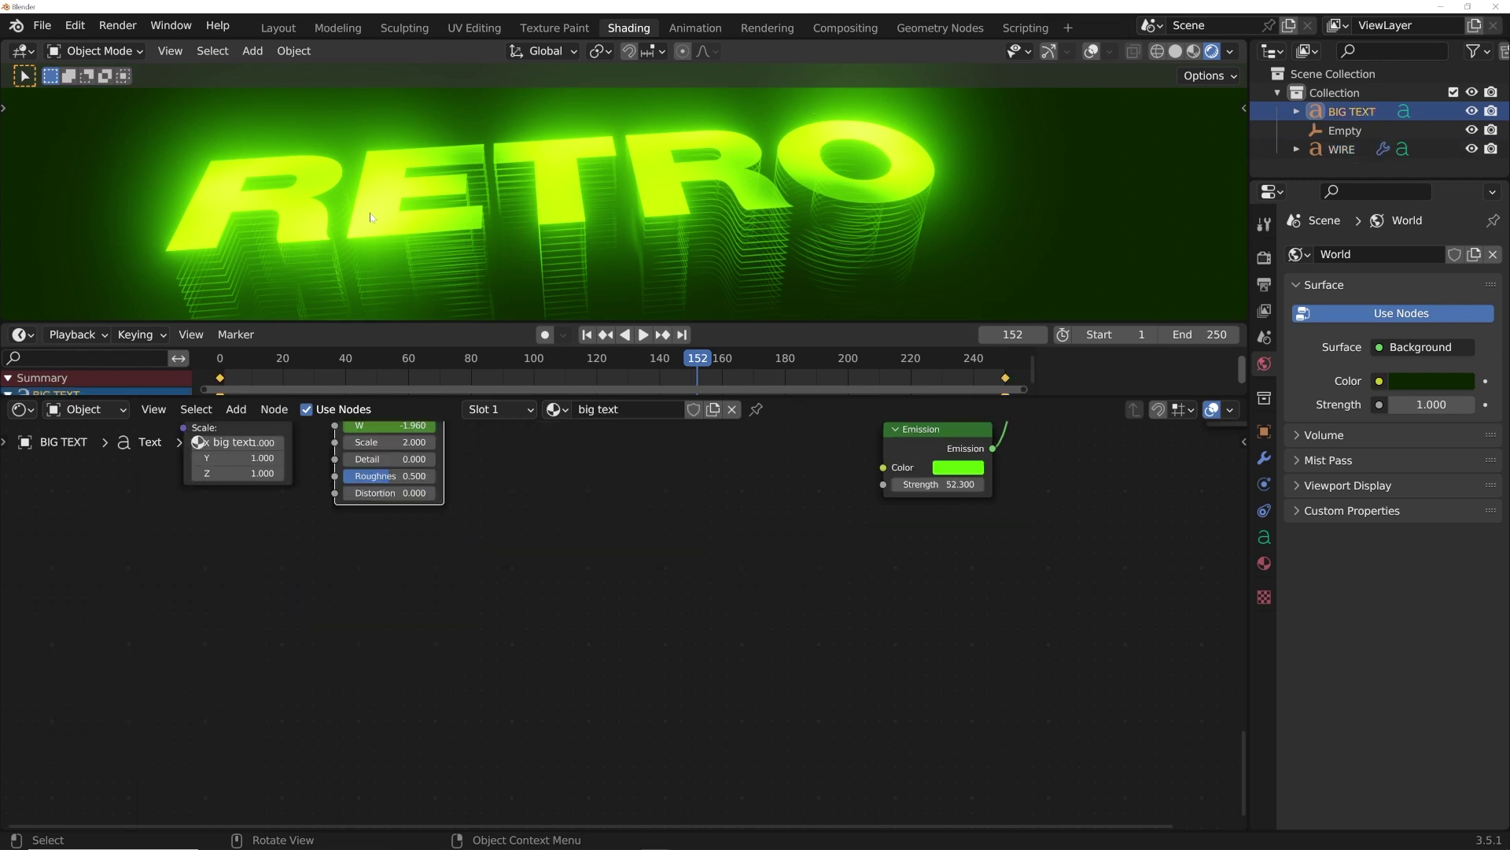
pyautogui.scroll(2, 650, 541)
pyautogui.moveTo(764, 585); pyautogui.dragTo(682, 584)
pyautogui.moveTo(629, 211); pyautogui.dragTo(629, 253, button='middle')
pyautogui.moveTo(706, 494); pyautogui.dragTo(562, 663, button='middle')
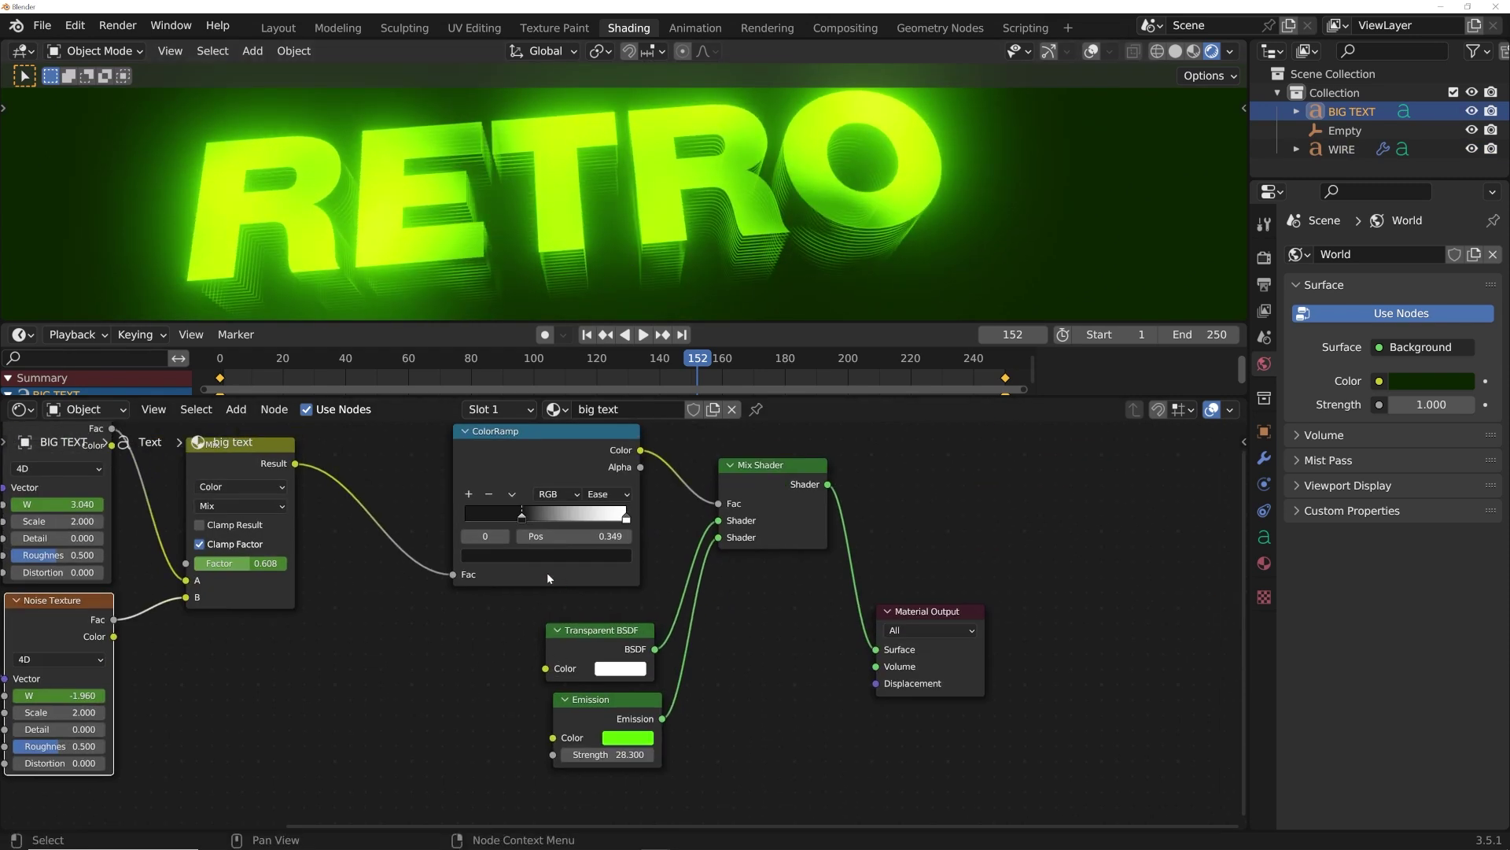
# Move the dark stop of the BIG TEXT material's ColorRamp to position 0.426 and play back the animation.
pyautogui.click(550, 559)
pyautogui.moveTo(523, 520)
pyautogui.mouseDown()
pyautogui.moveTo(571, 520)
pyautogui.moveTo(534, 520)
pyautogui.mouseUp()
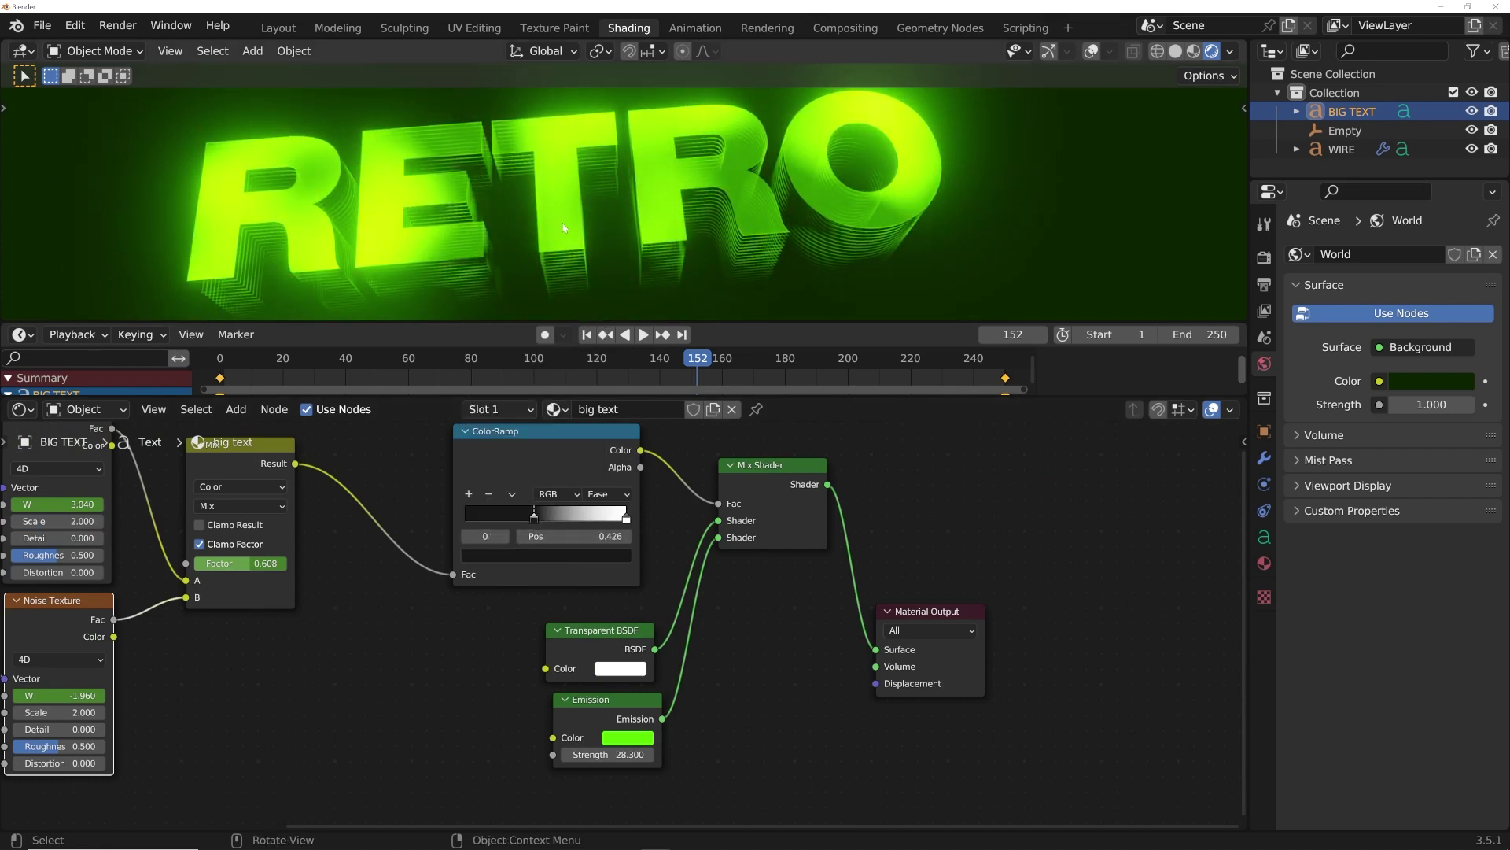
pyautogui.press('space')
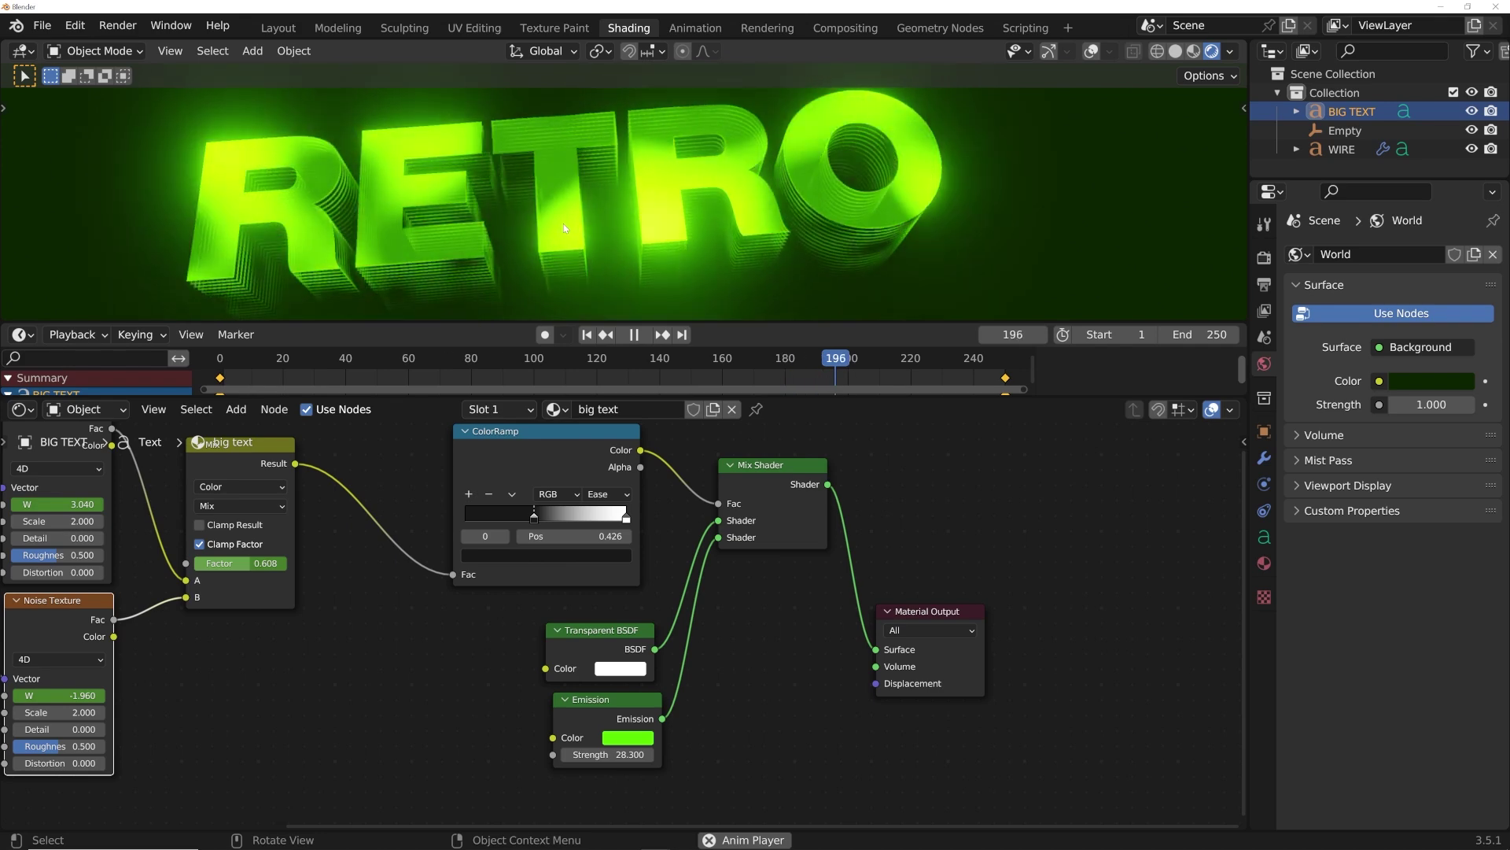
pyautogui.press('space')
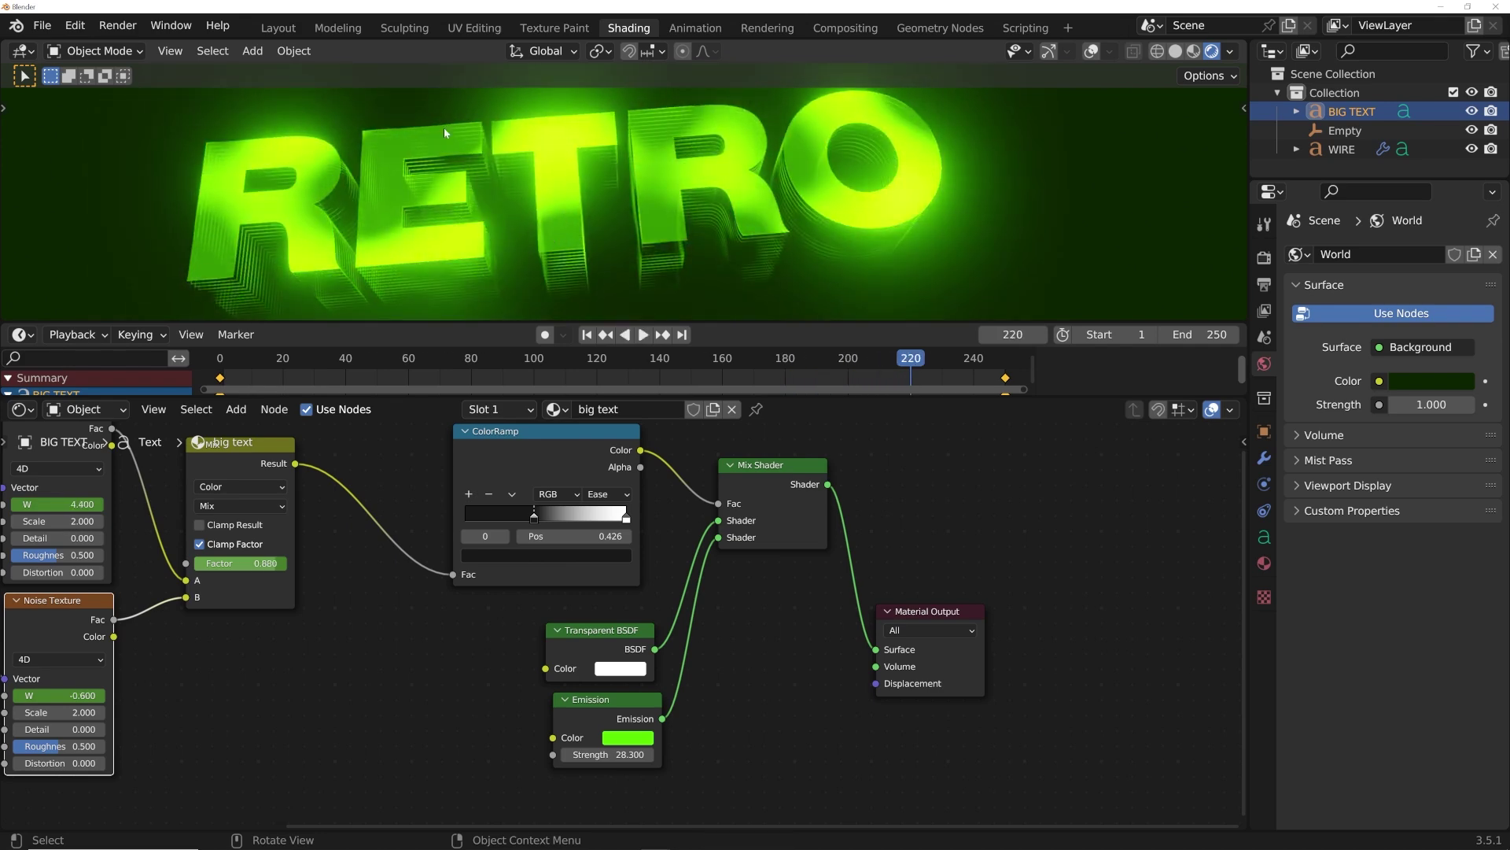
# Switch to the Layout workspace, reframe the RETRO text at an angle, and add a camera aligned to that view.
pyautogui.click(277, 28)
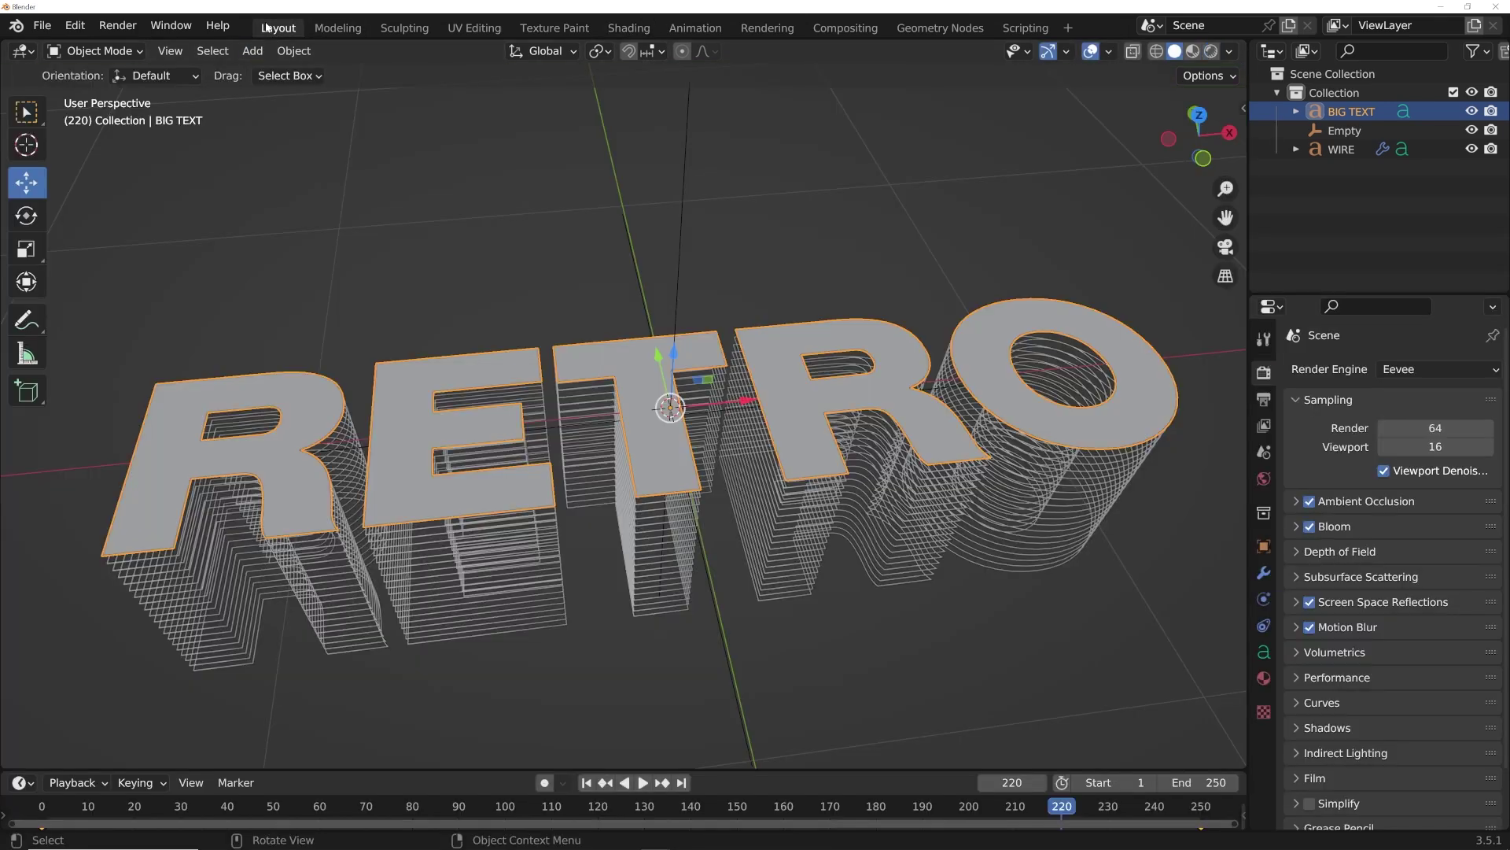
pyautogui.click(678, 329)
pyautogui.scroll(2, 742, 378)
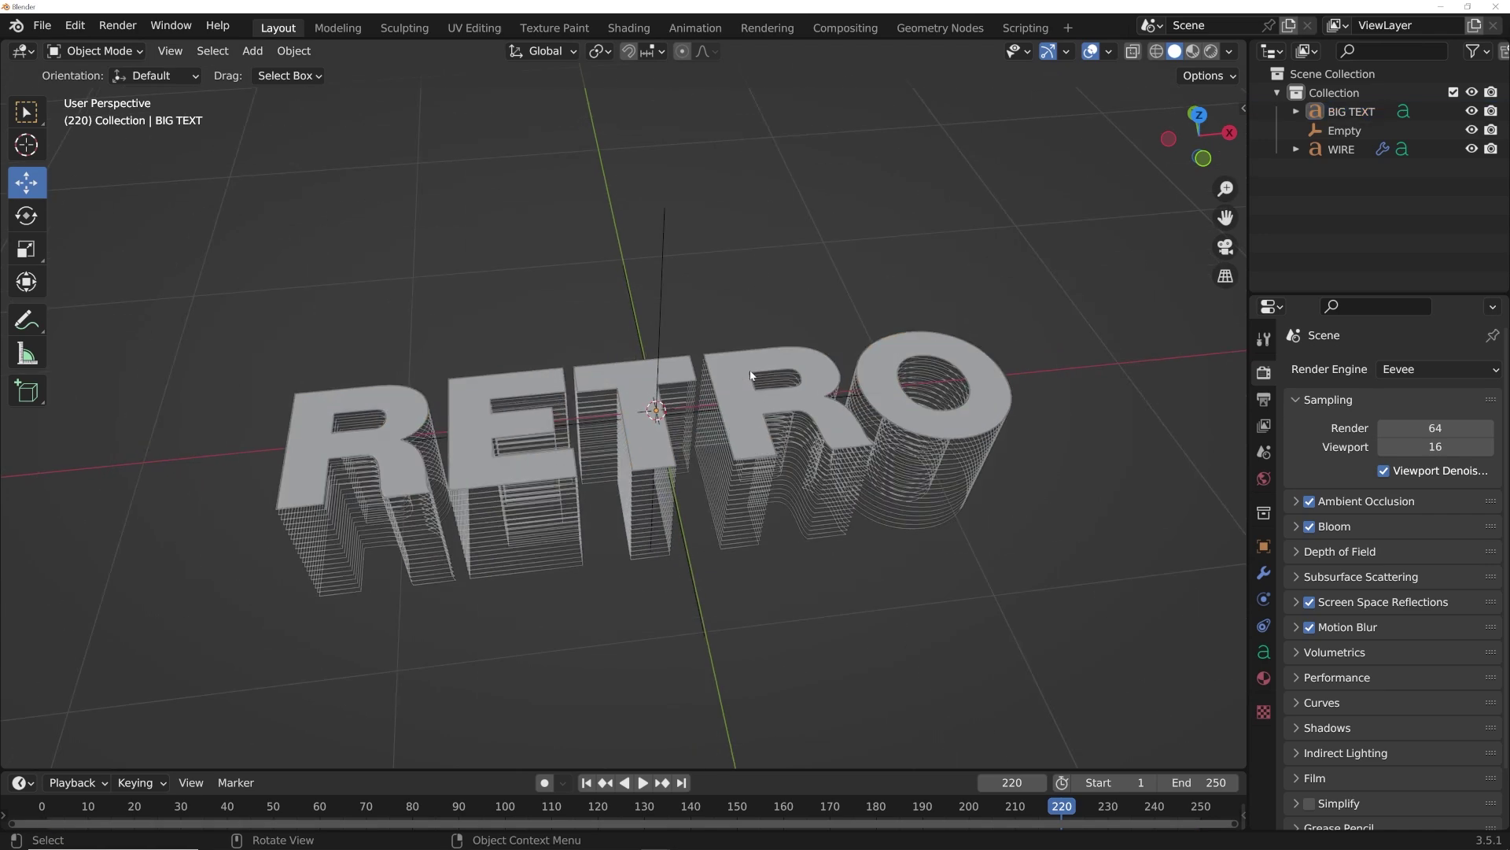
pyautogui.keyDown('shift'); pyautogui.moveTo(748, 378); pyautogui.dragTo(642, 378, button='middle'); pyautogui.keyUp('shift')
pyautogui.hotkey('shift', 'a')
pyautogui.moveTo(618, 433); pyautogui.dragTo(783, 443, button='middle')
pyautogui.hotkey('shift', 'a')
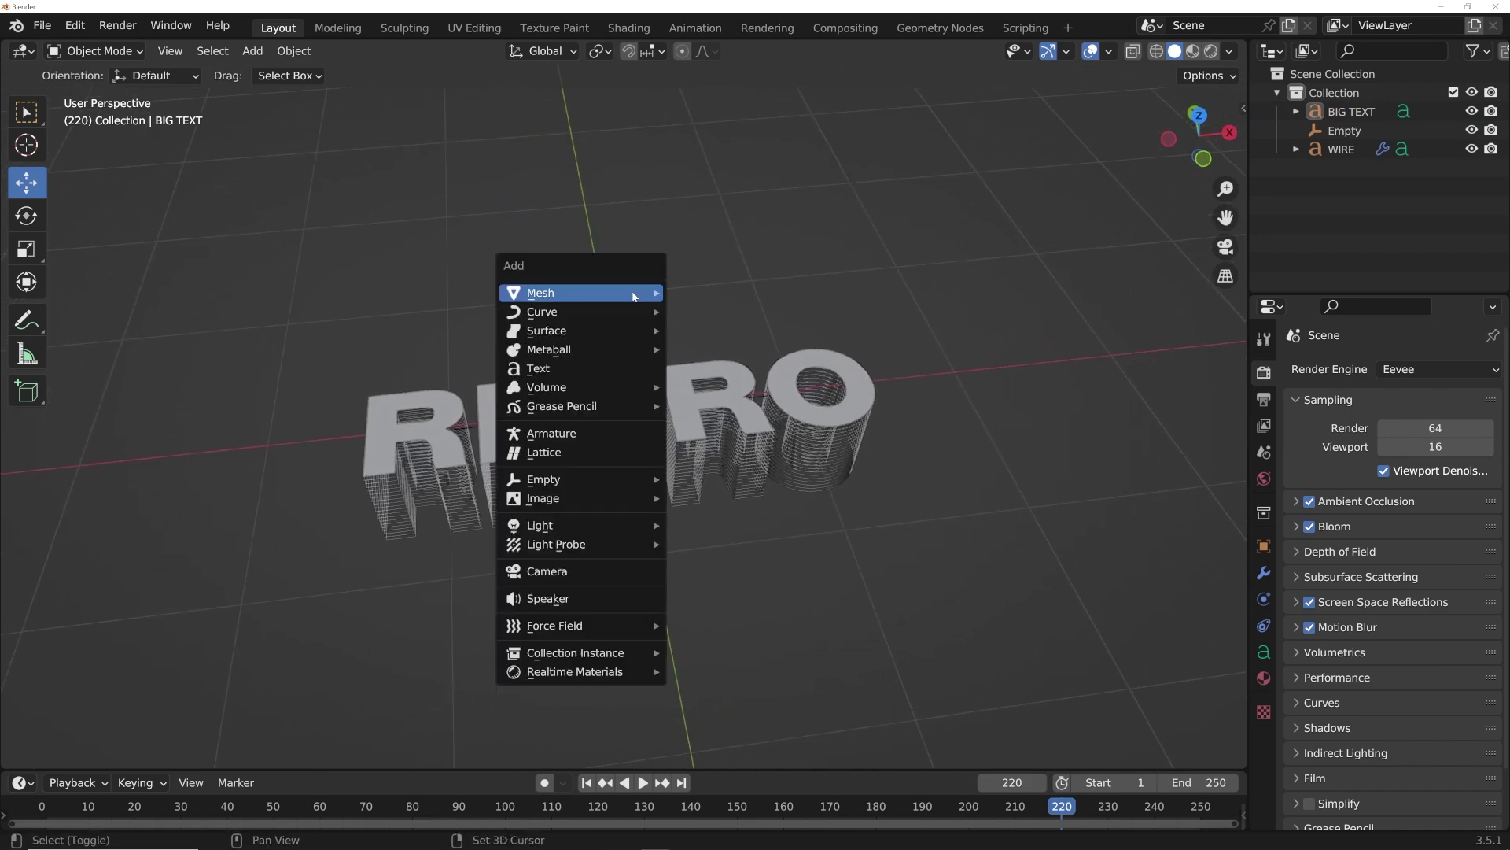
pyautogui.click(570, 571)
pyautogui.press('ctrl+KP_0')
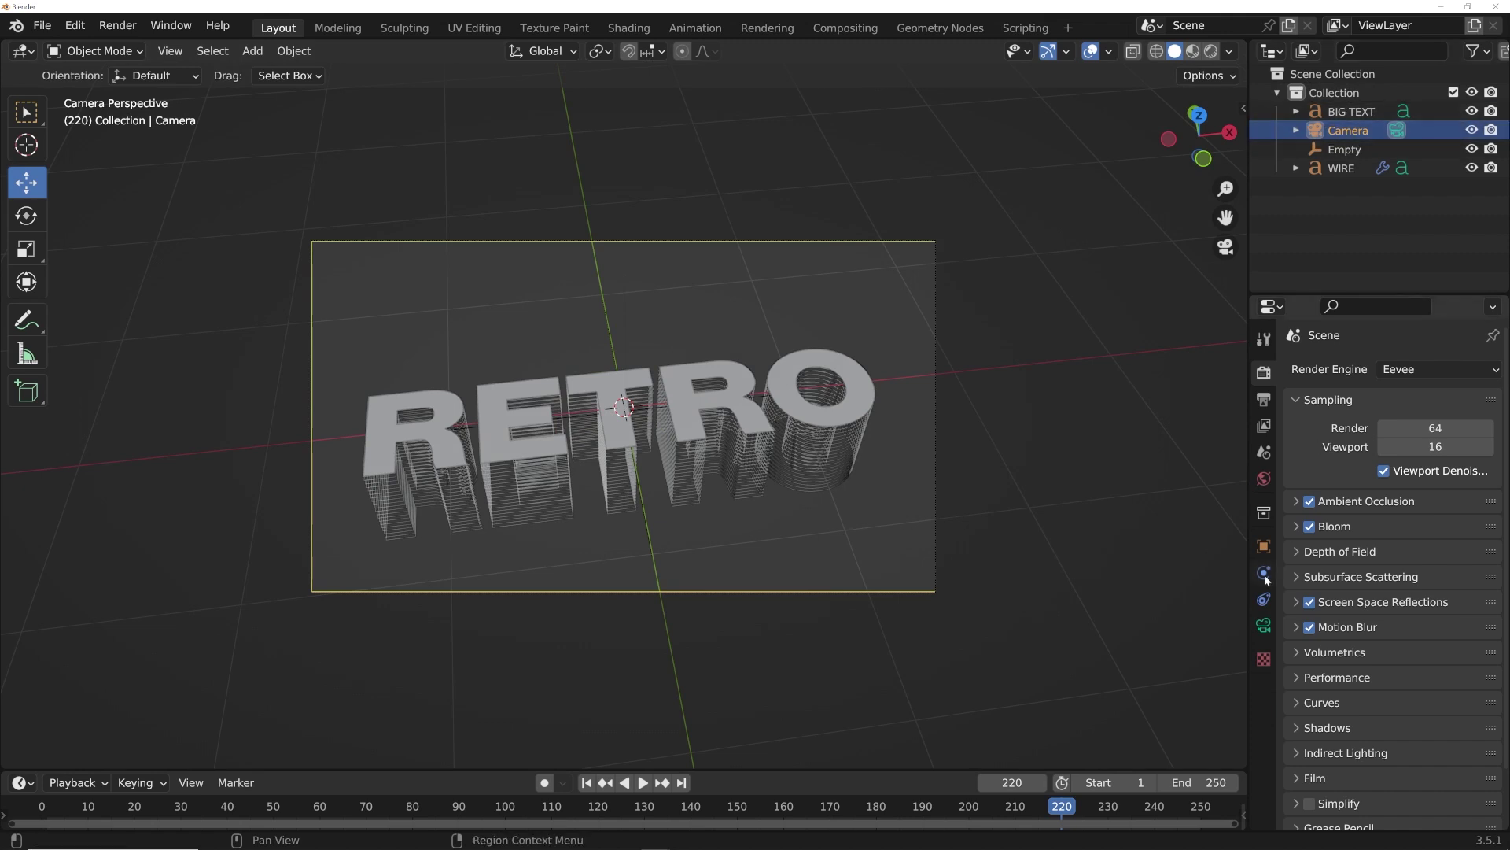
# Change the camera's lens type to Orthographic.
pyautogui.click(1263, 625)
pyautogui.click(1423, 428)
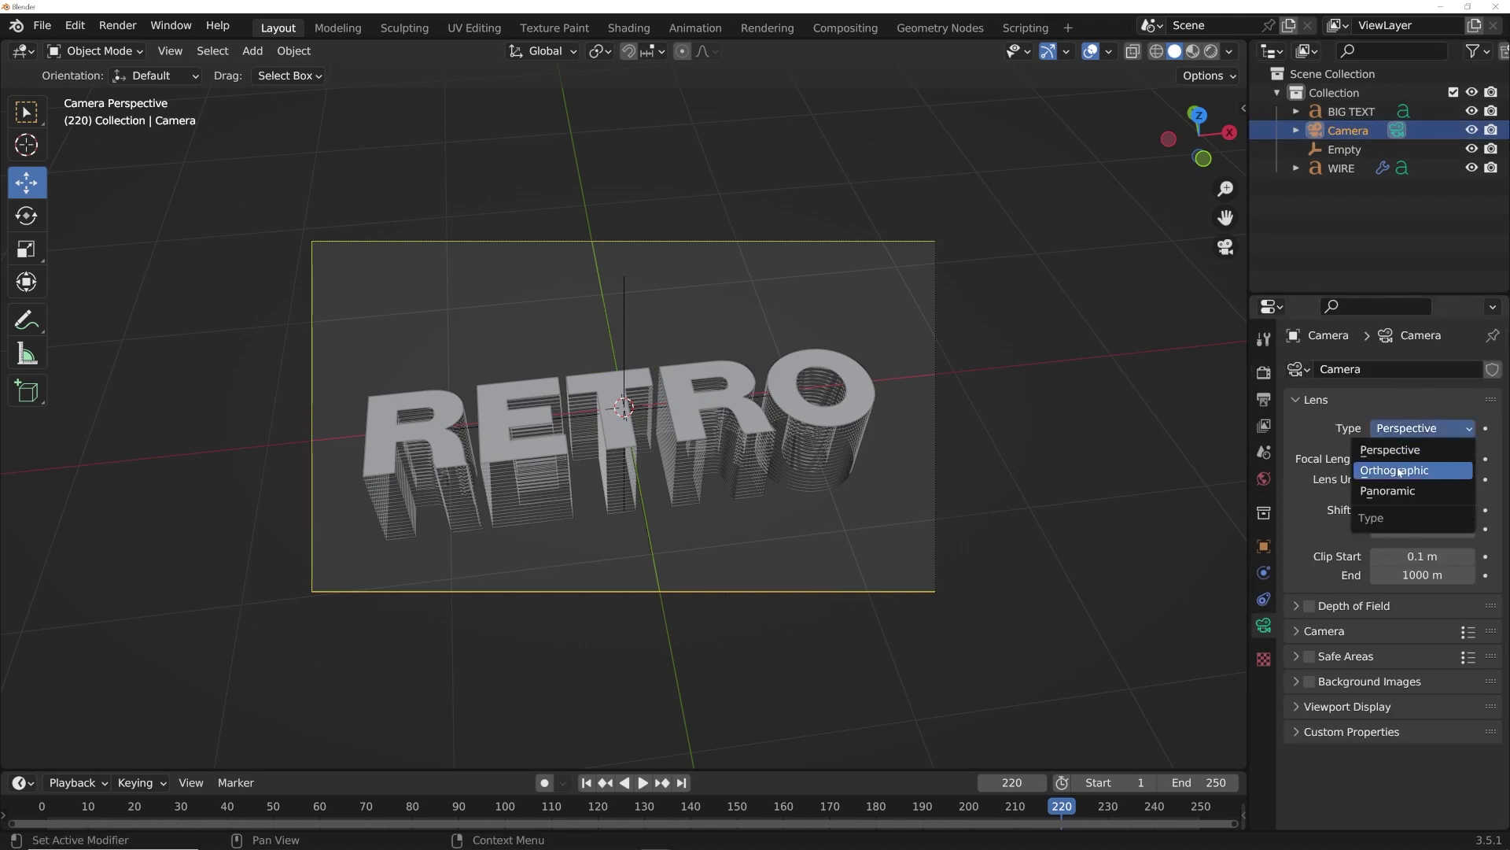
pyautogui.click(1408, 469)
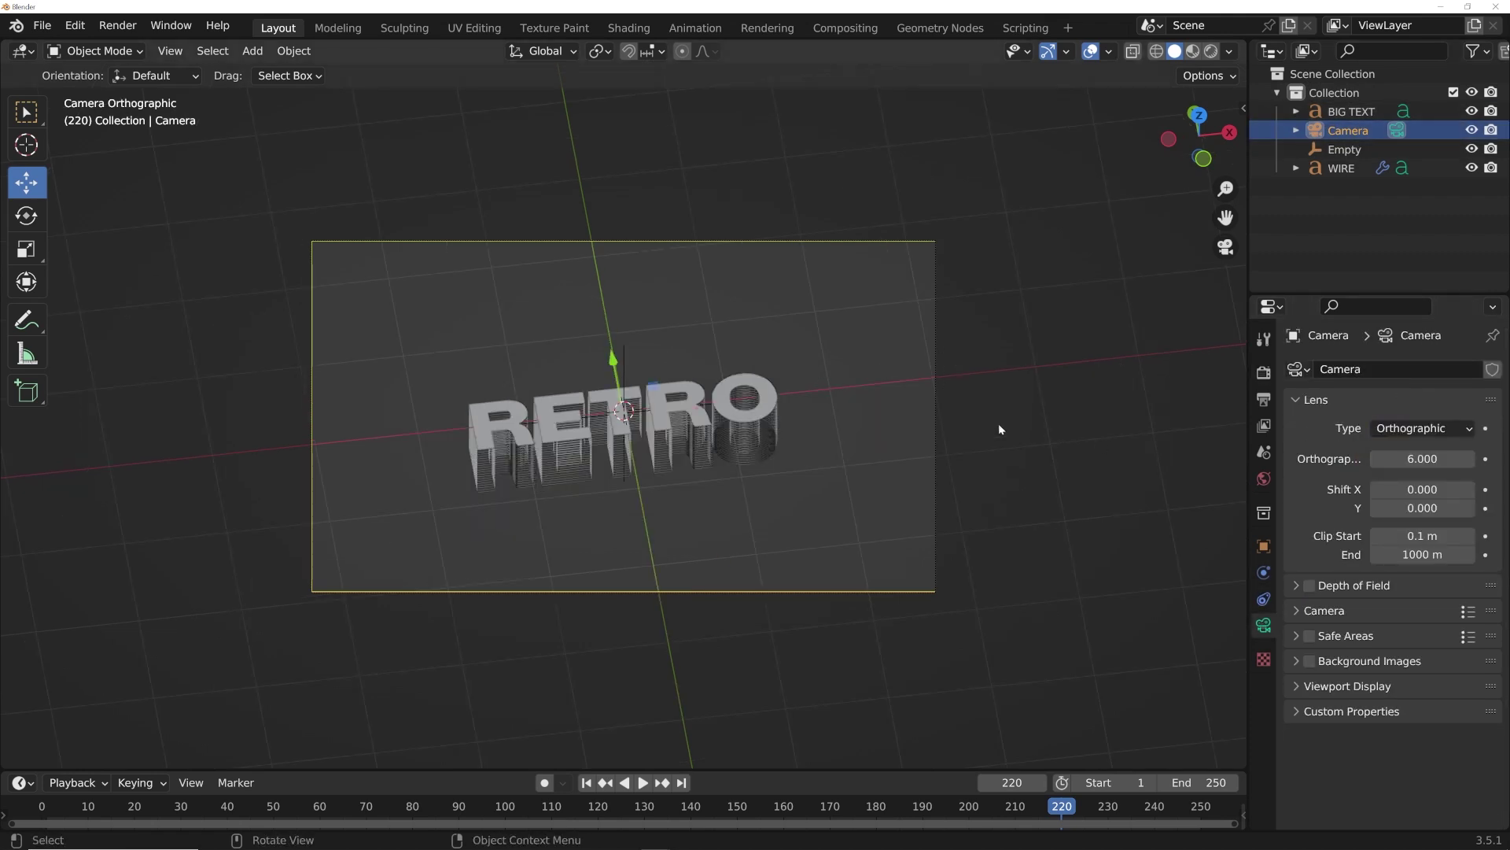
pyautogui.scroll(2, 831, 422)
pyautogui.scroll(-2, 831, 422)
pyautogui.press('r')
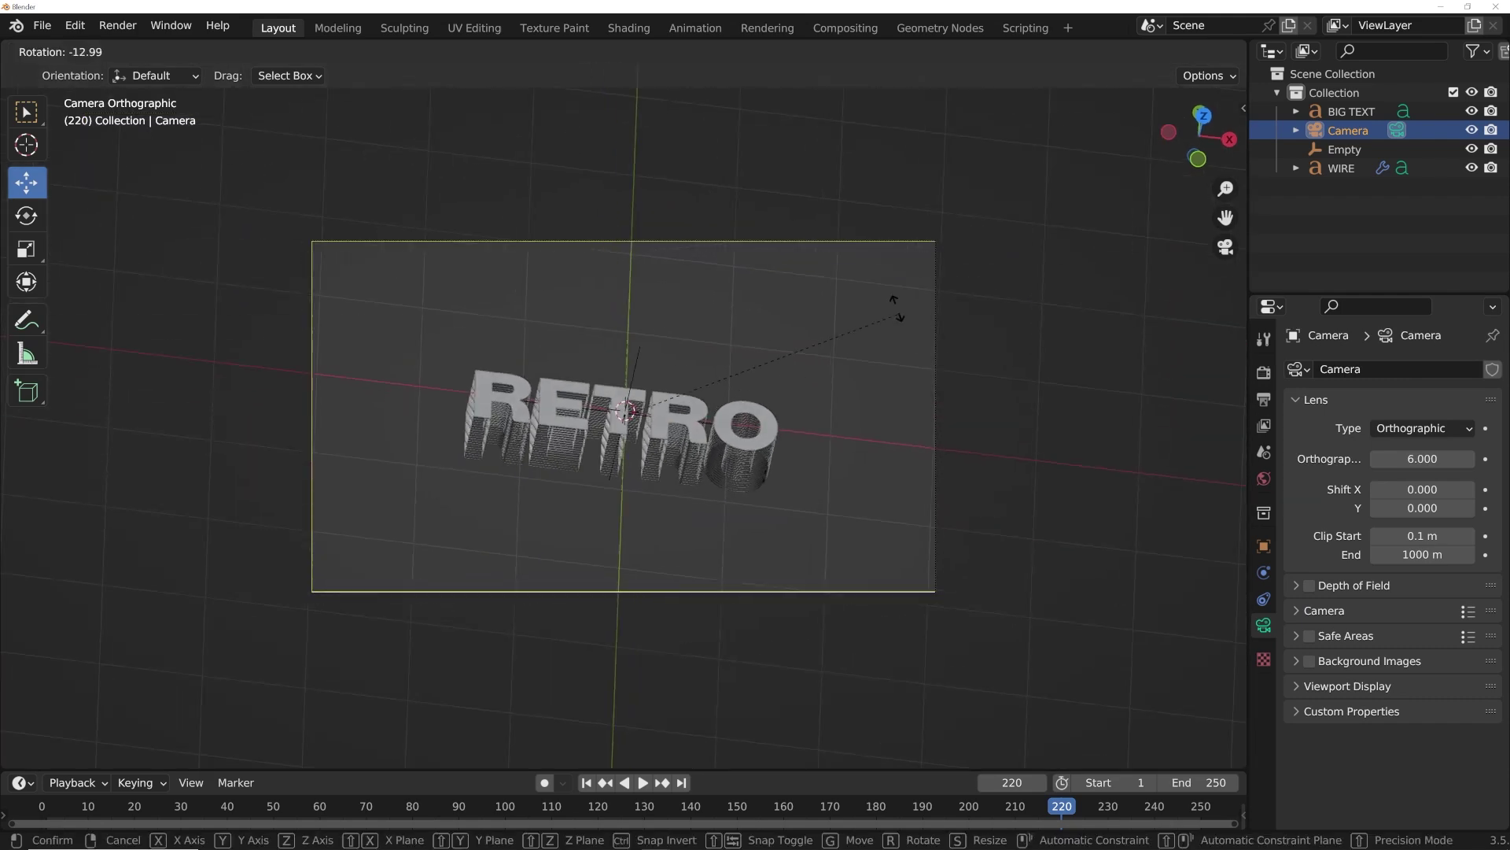
pyautogui.press('g')
pyautogui.rightClick(881, 370)
# Set the camera's orthographic scale to 4.300 and preview the framing in rendered shading without overlays, returning to solid shading.
pyautogui.moveTo(1421, 459)
pyautogui.mouseDown()
pyautogui.moveTo(1448, 459)
pyautogui.moveTo(1289, 459)
pyautogui.moveTo(1405, 459)
pyautogui.mouseUp()
pyautogui.press('Home')
pyautogui.click(1211, 50)
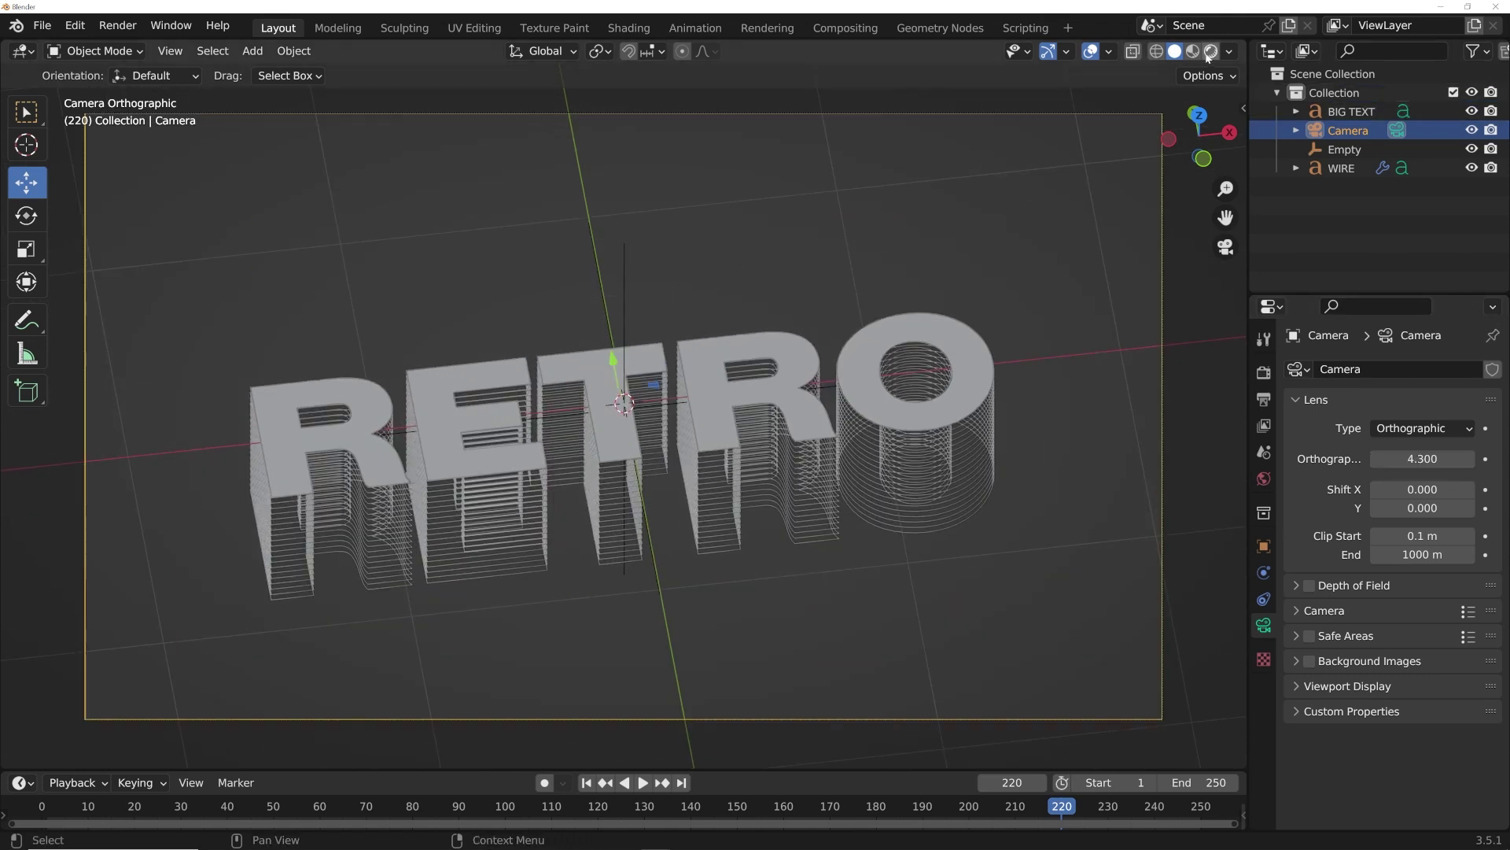
pyautogui.click(1091, 50)
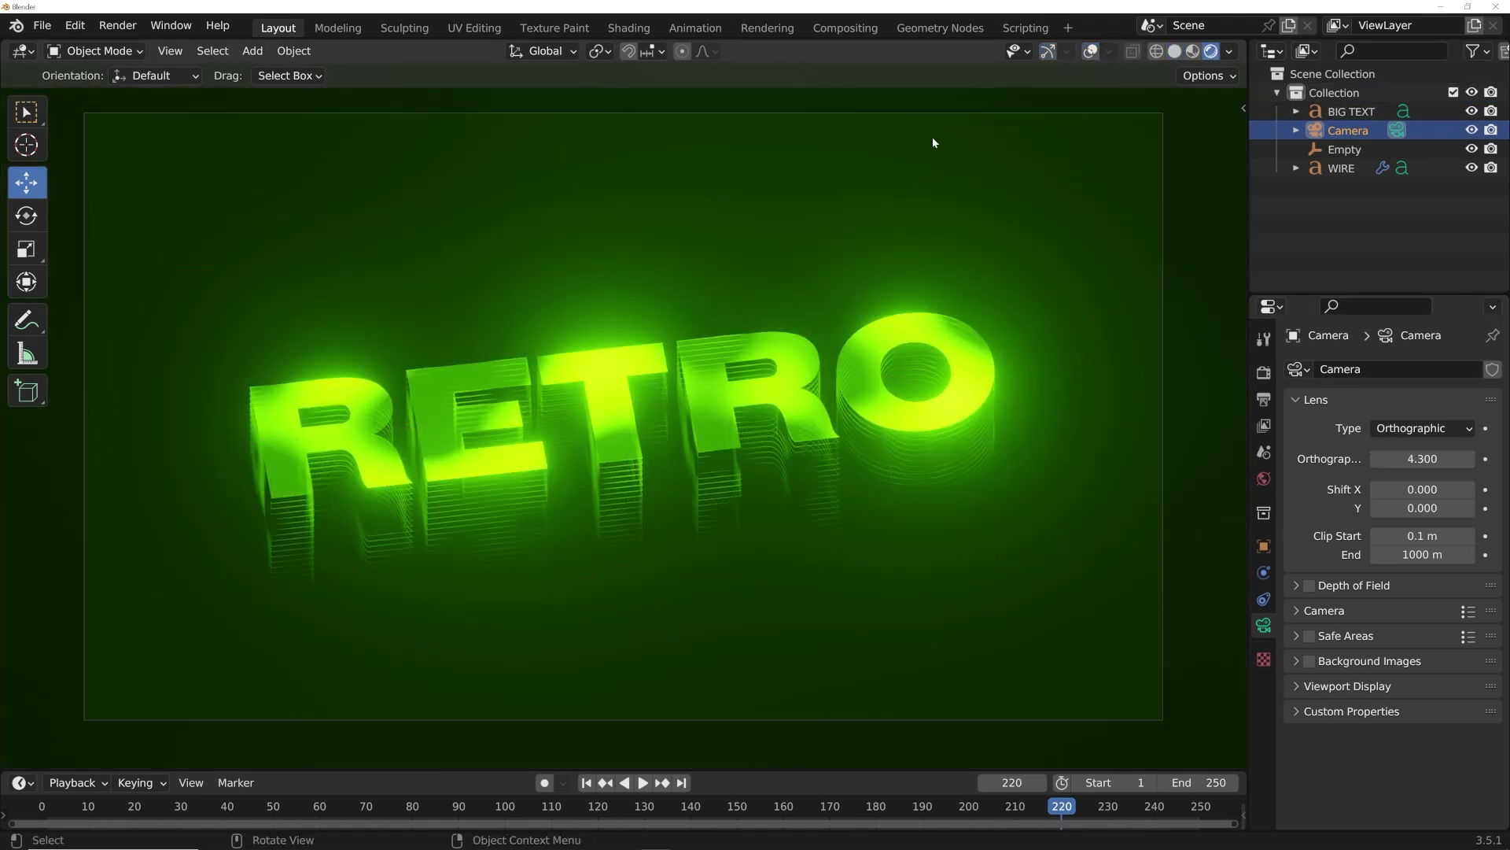
pyautogui.click(1091, 50)
pyautogui.click(1048, 50)
pyautogui.click(1173, 52)
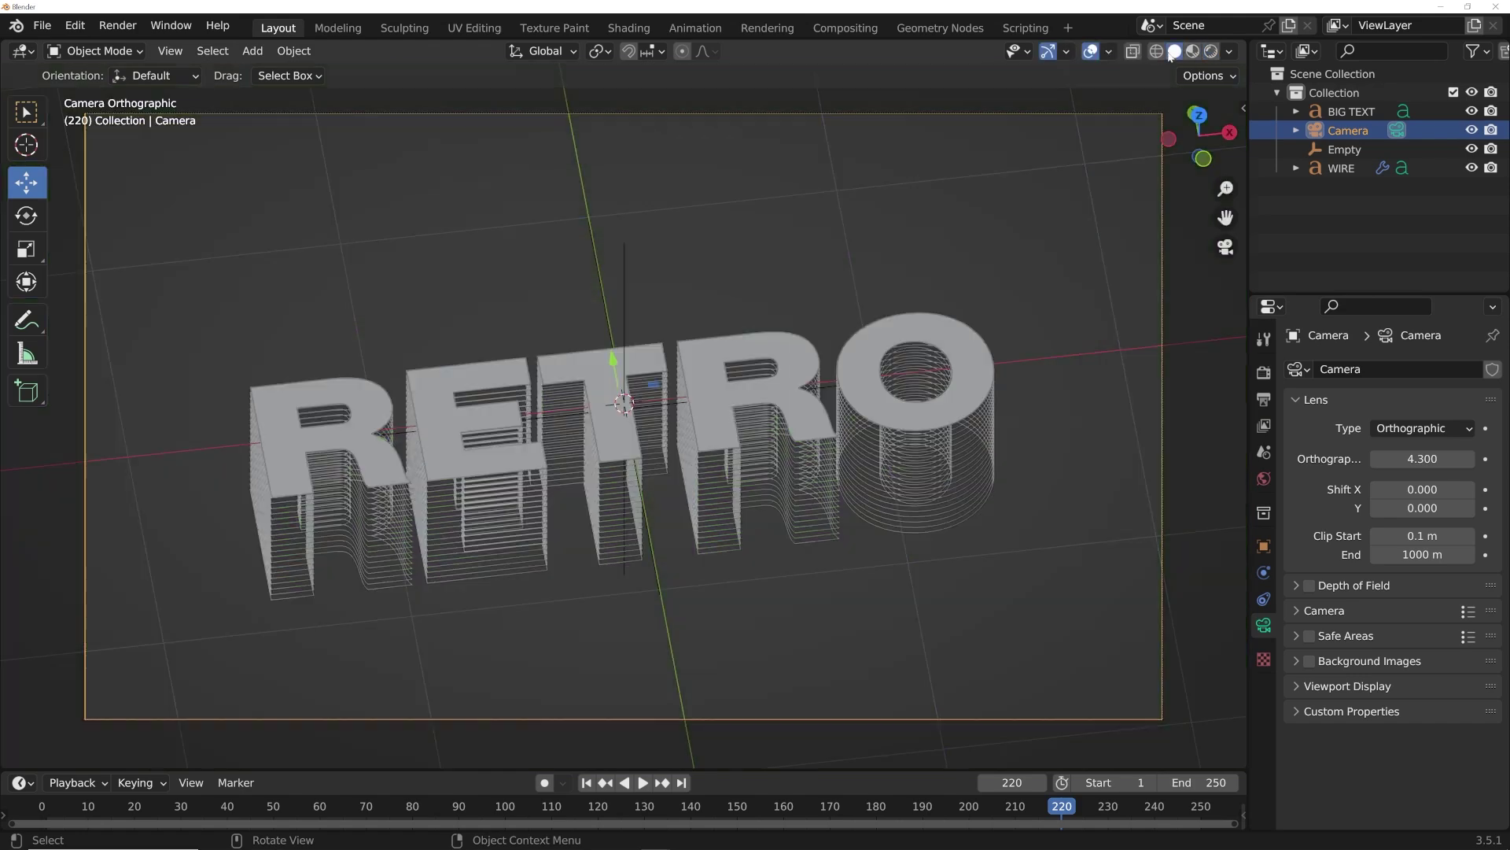
# Add a plane at the text's origin, scale it up beyond the camera frame, and apply its object transform.
pyautogui.moveTo(708, 378); pyautogui.dragTo(712, 367, button='middle')
pyautogui.press('KP_0')
pyautogui.scroll(-2, 997, 348)
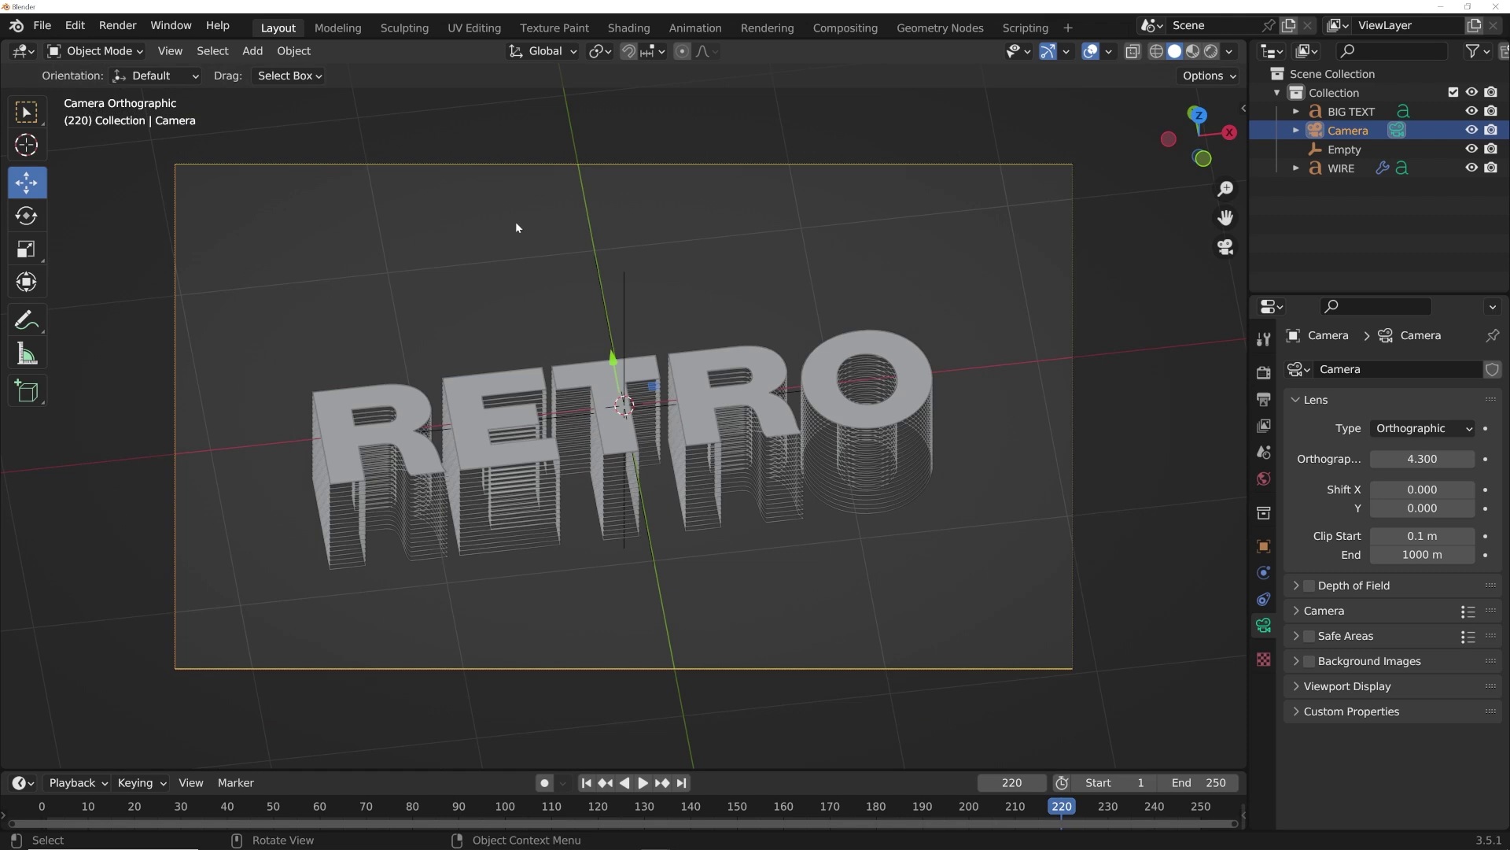
pyautogui.hotkey('shift', 'a')
pyautogui.moveTo(444, 66)
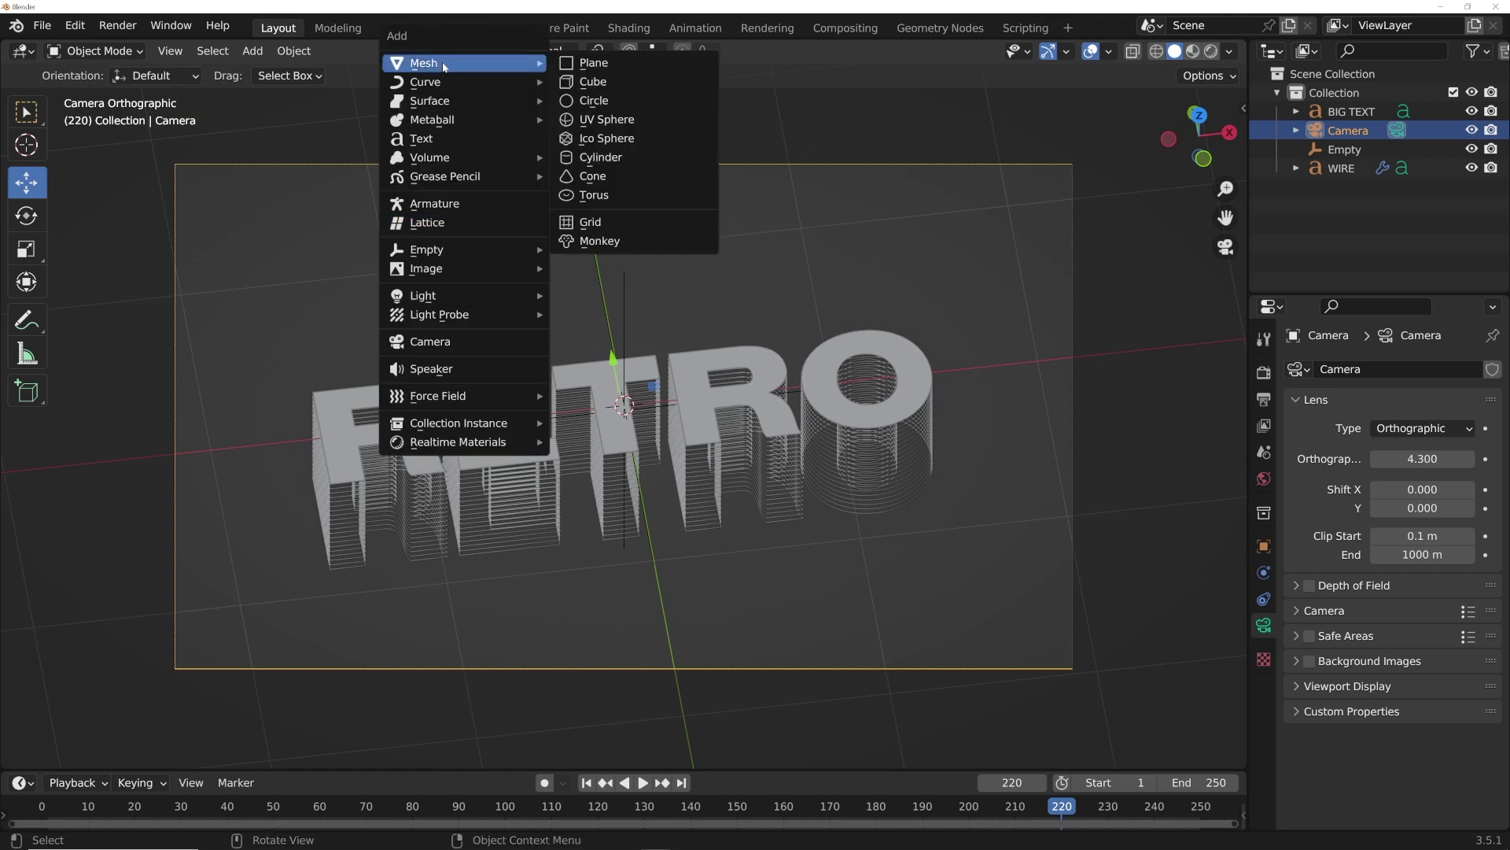
pyautogui.click(590, 63)
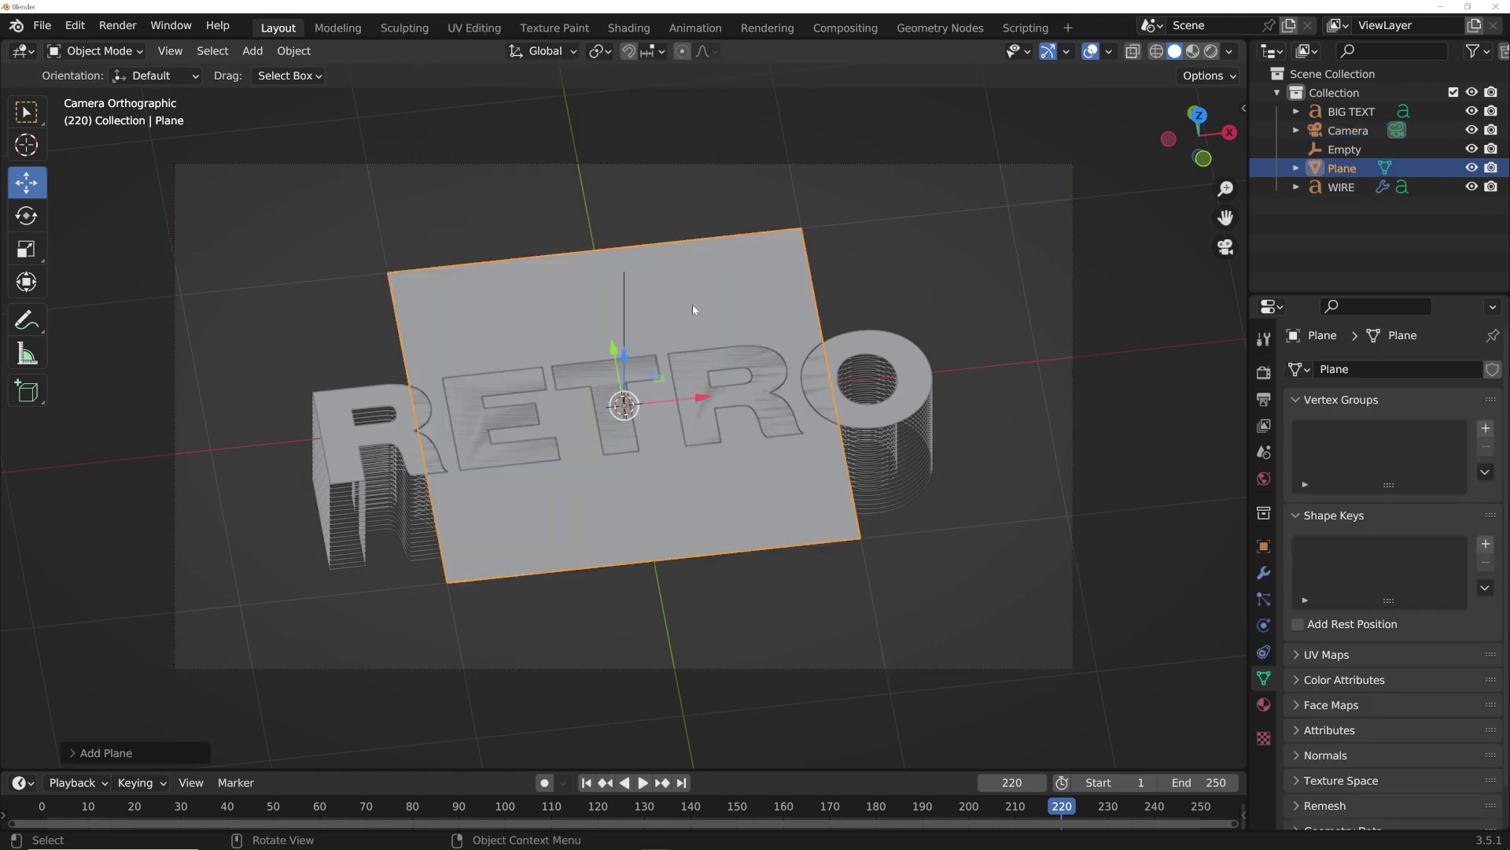
pyautogui.press('s')
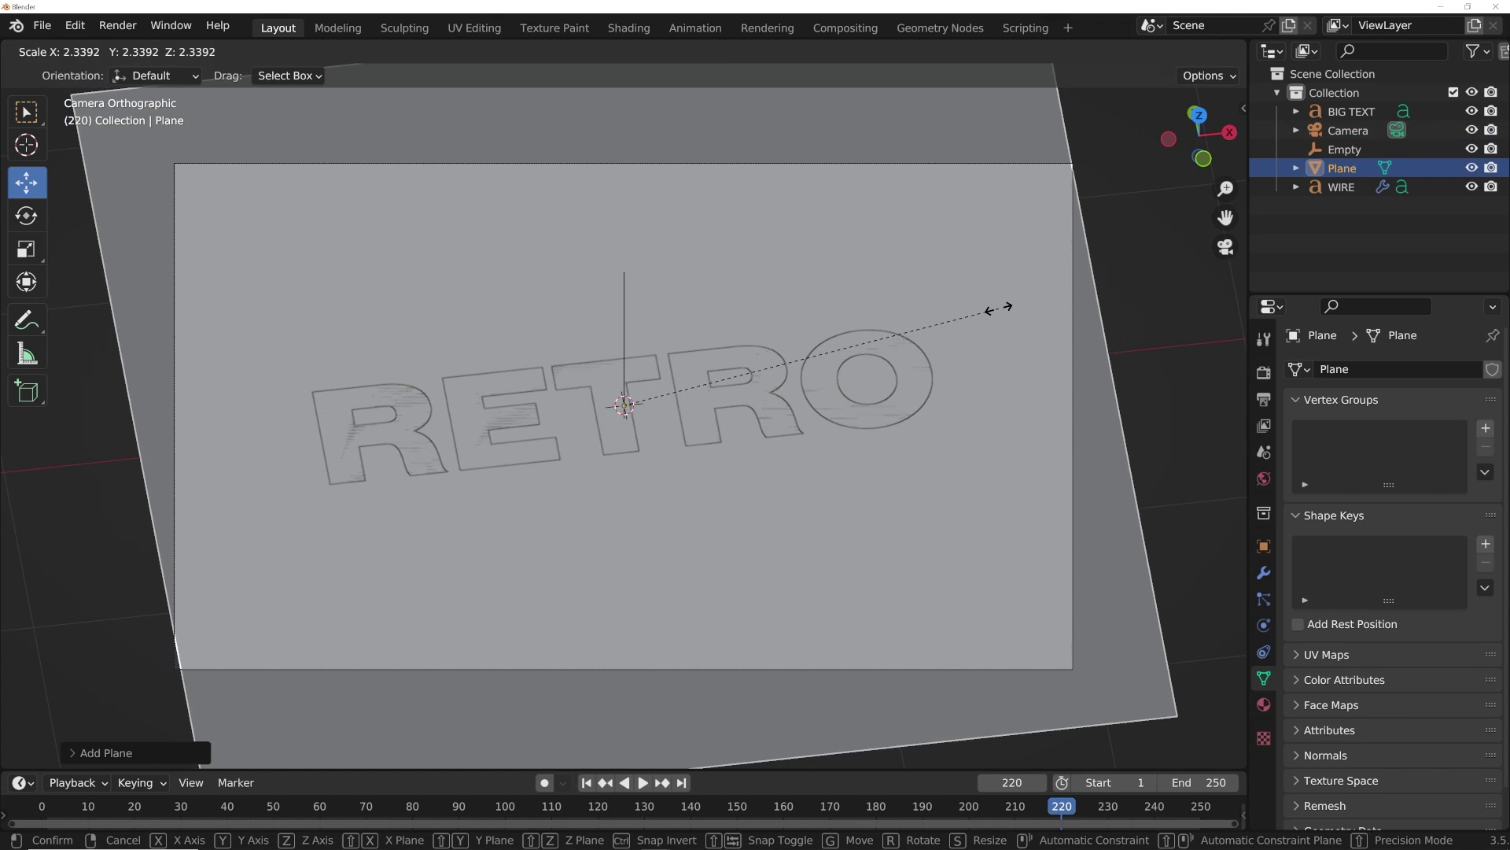
pyautogui.click(1013, 305)
pyautogui.hotkey('ctrl', 'a')
pyautogui.click(869, 296)
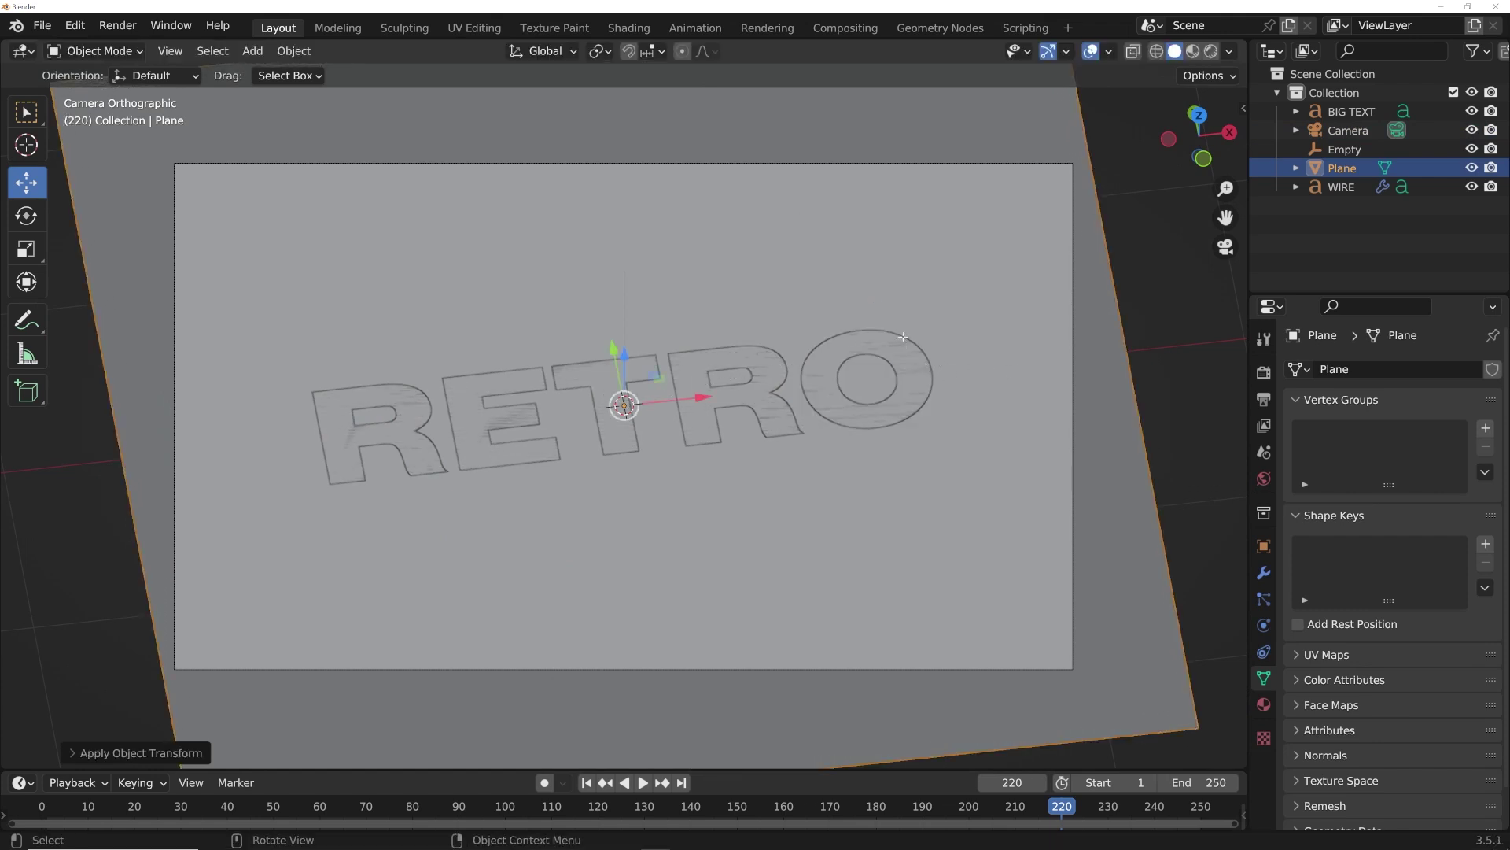
# Subdivide the whole plane with 9 cuts in Edit Mode and return to Object Mode.
pyautogui.press('Tab')
pyautogui.rightClick(938, 238)
pyautogui.click(937, 238)
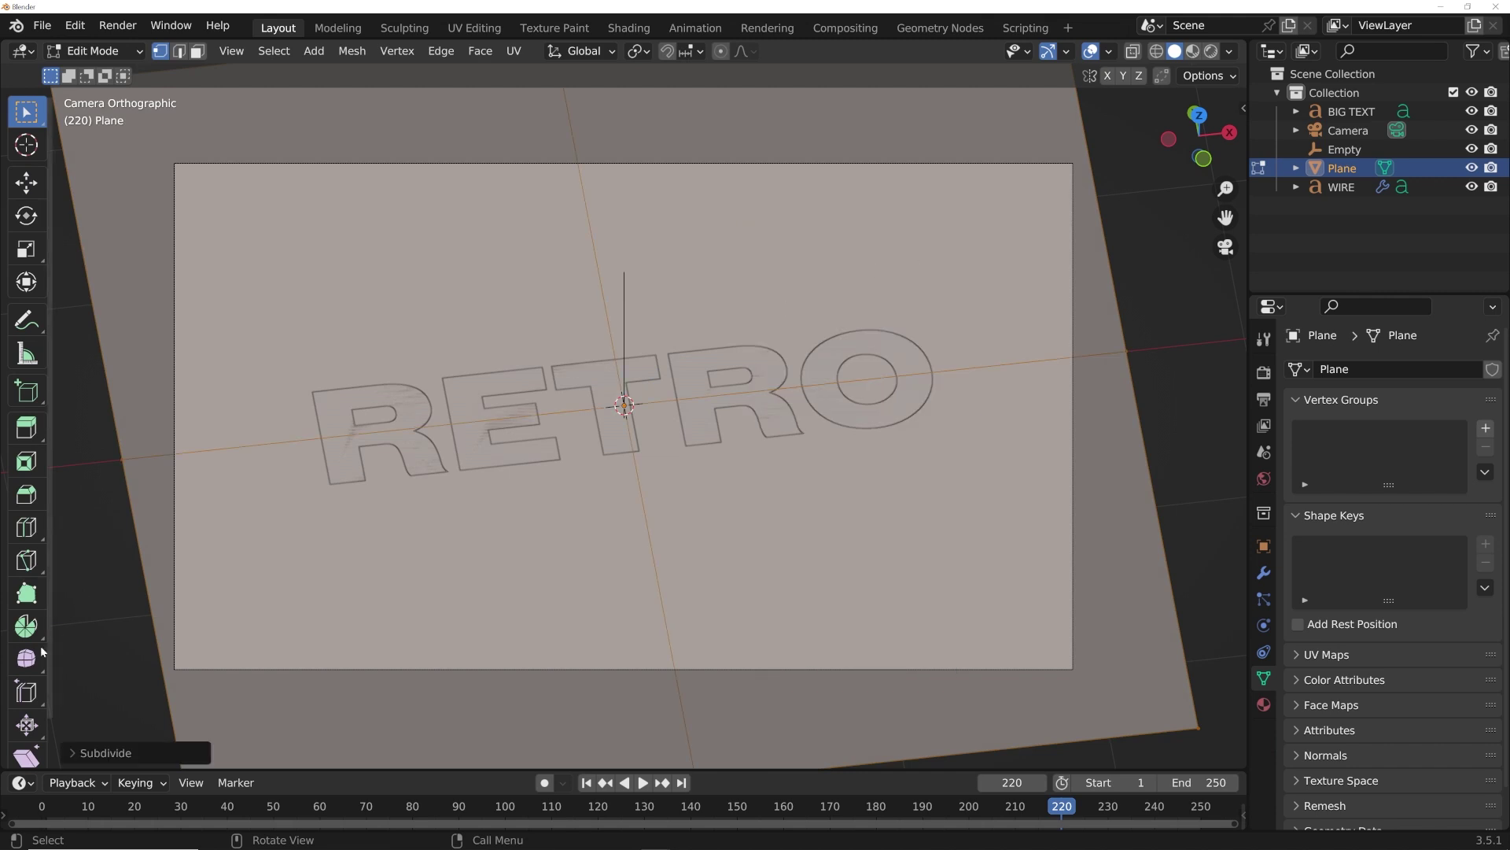
pyautogui.click(106, 754)
pyautogui.click(229, 623)
pyautogui.write('9')
pyautogui.press('Return')
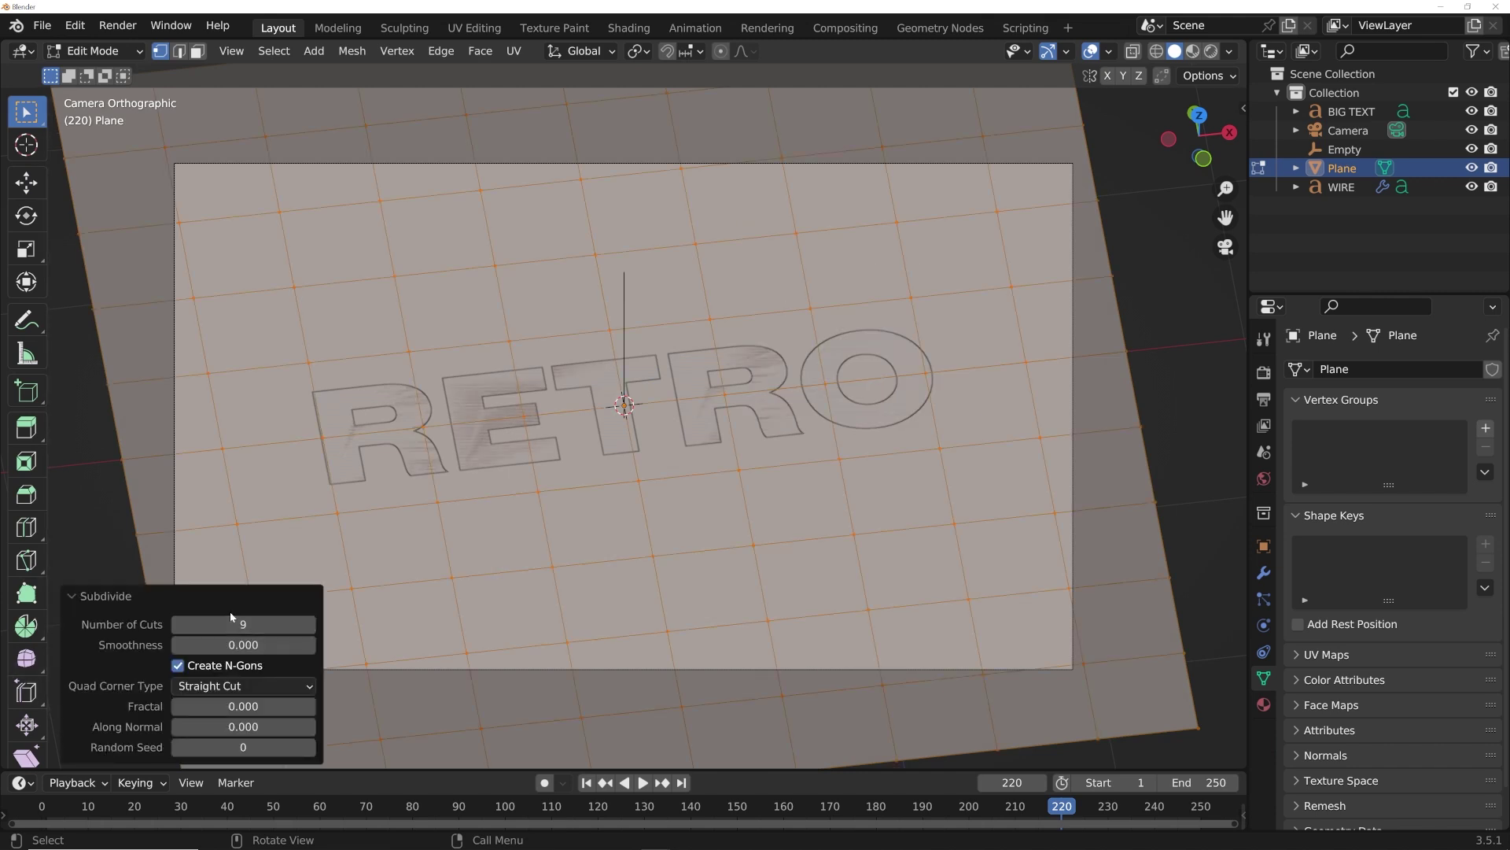
pyautogui.press('Tab')
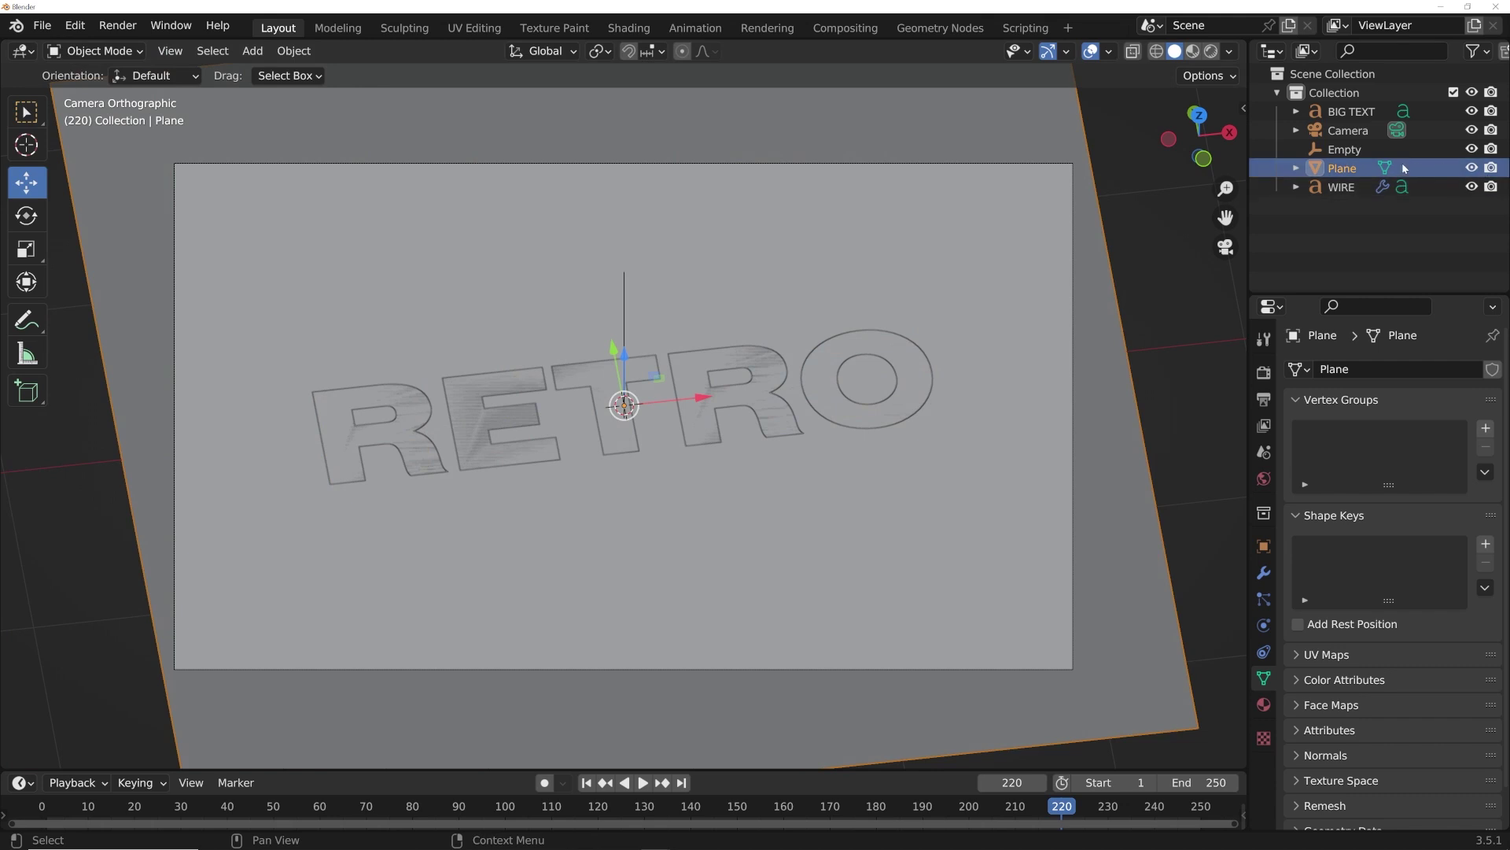
# Rename the plane to "big wire" and give it a Wireframe modifier with a thickness of 0.0019 m.
pyautogui.doubleClick(1356, 169)
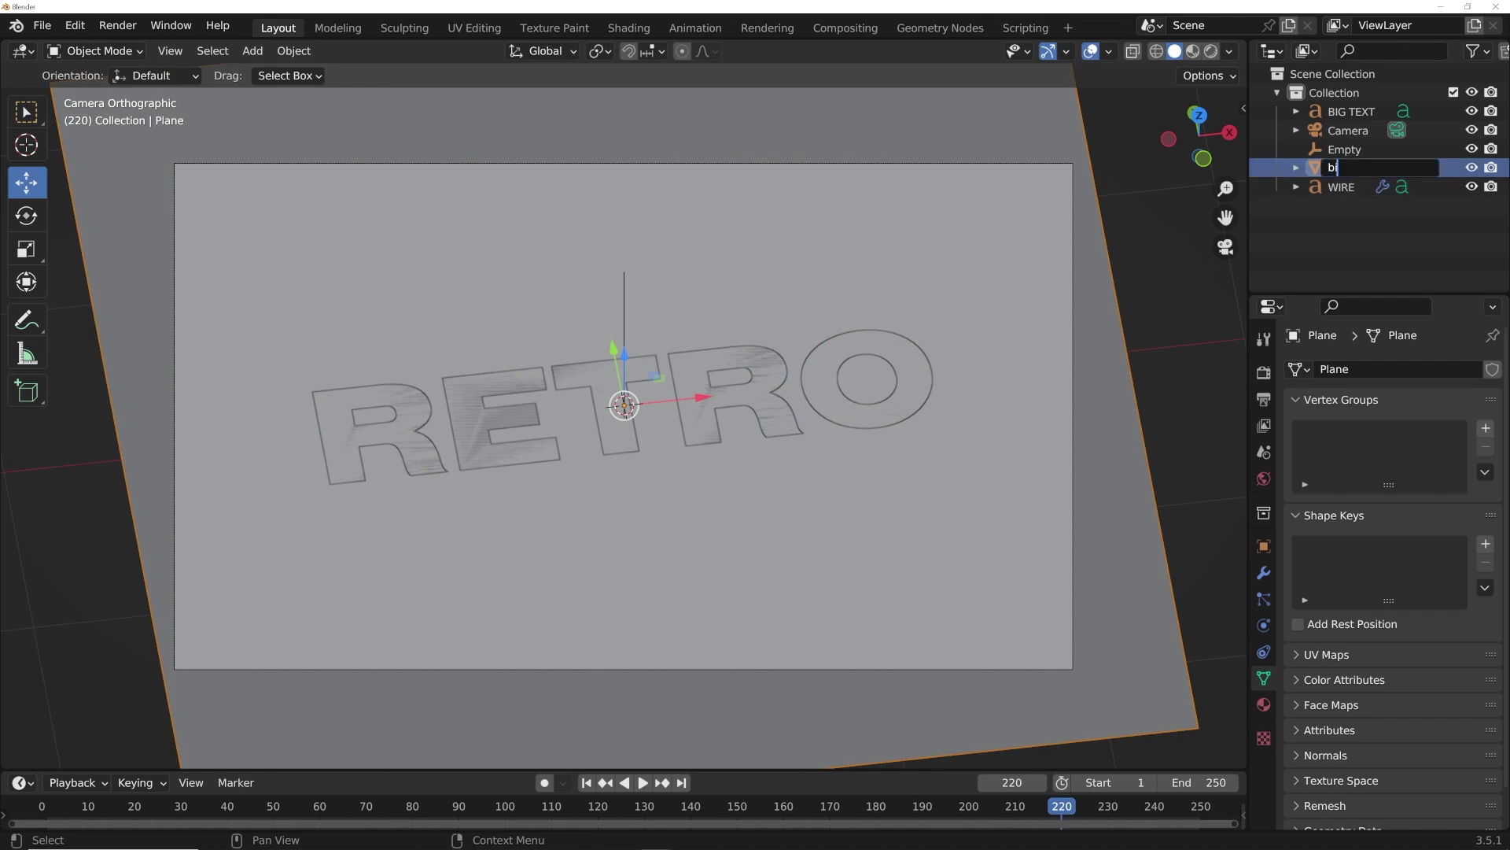
pyautogui.write('big wire')
pyautogui.press('Return')
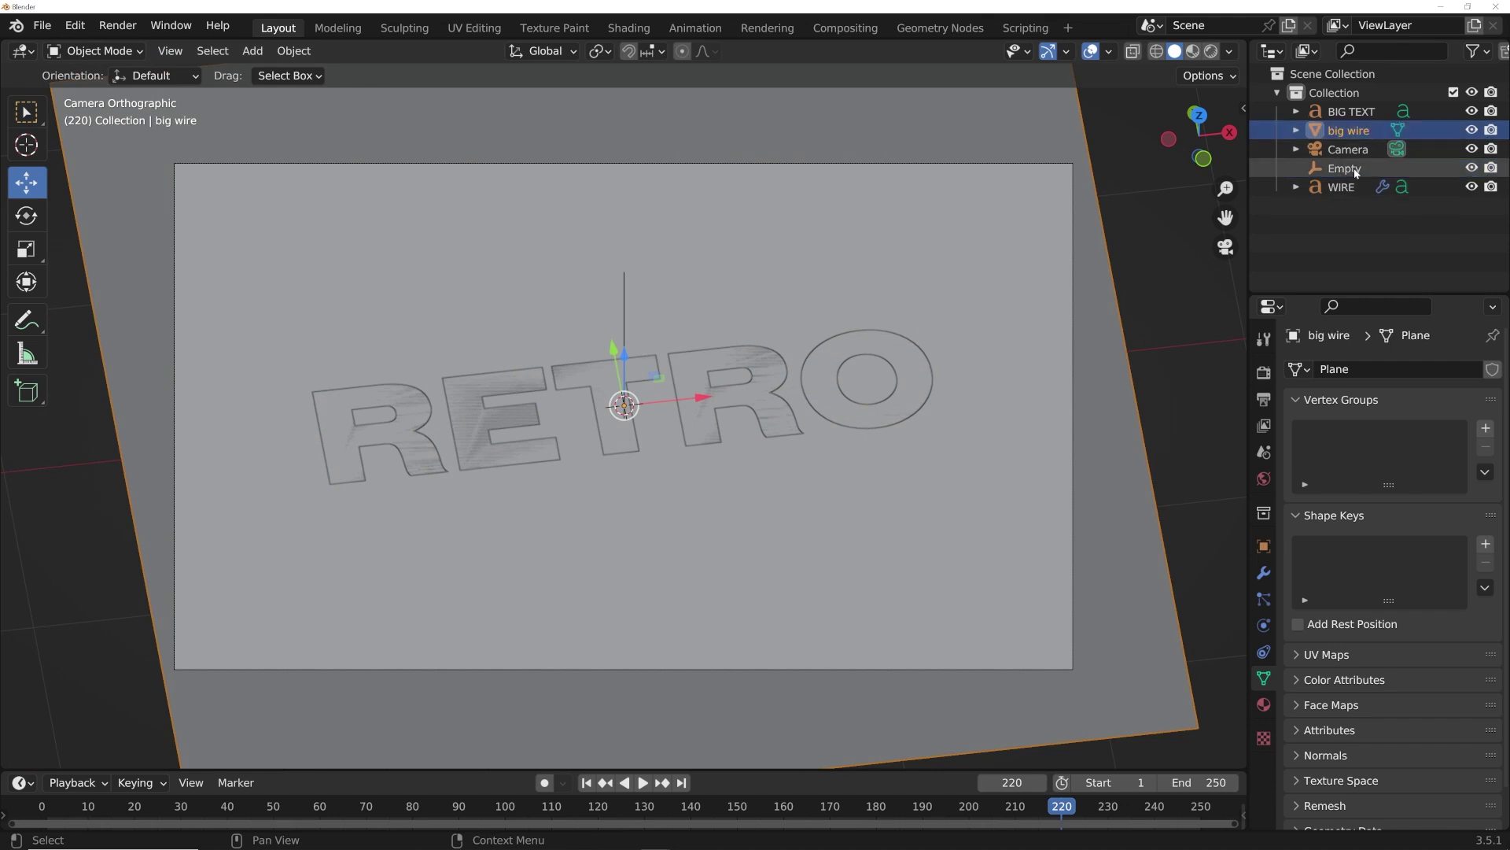
pyautogui.click(1262, 572)
pyautogui.click(1328, 369)
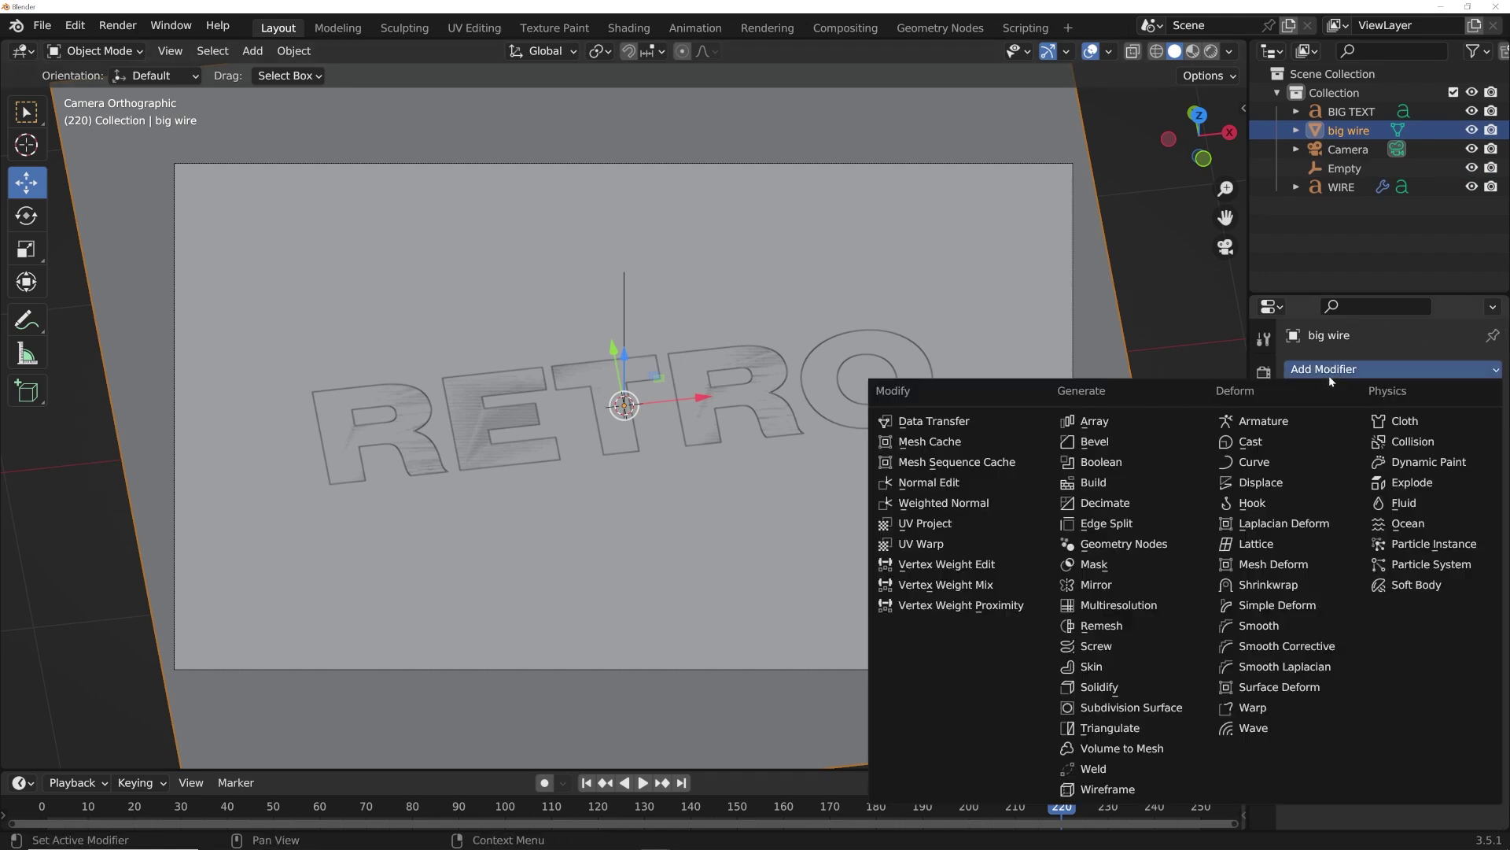
pyautogui.click(1142, 789)
pyautogui.moveTo(1428, 429); pyautogui.dragTo(1371, 428)
# Show the scene in rendered shading without overlays or gizmos and assign the existing big text material to big wire.
pyautogui.click(1090, 51)
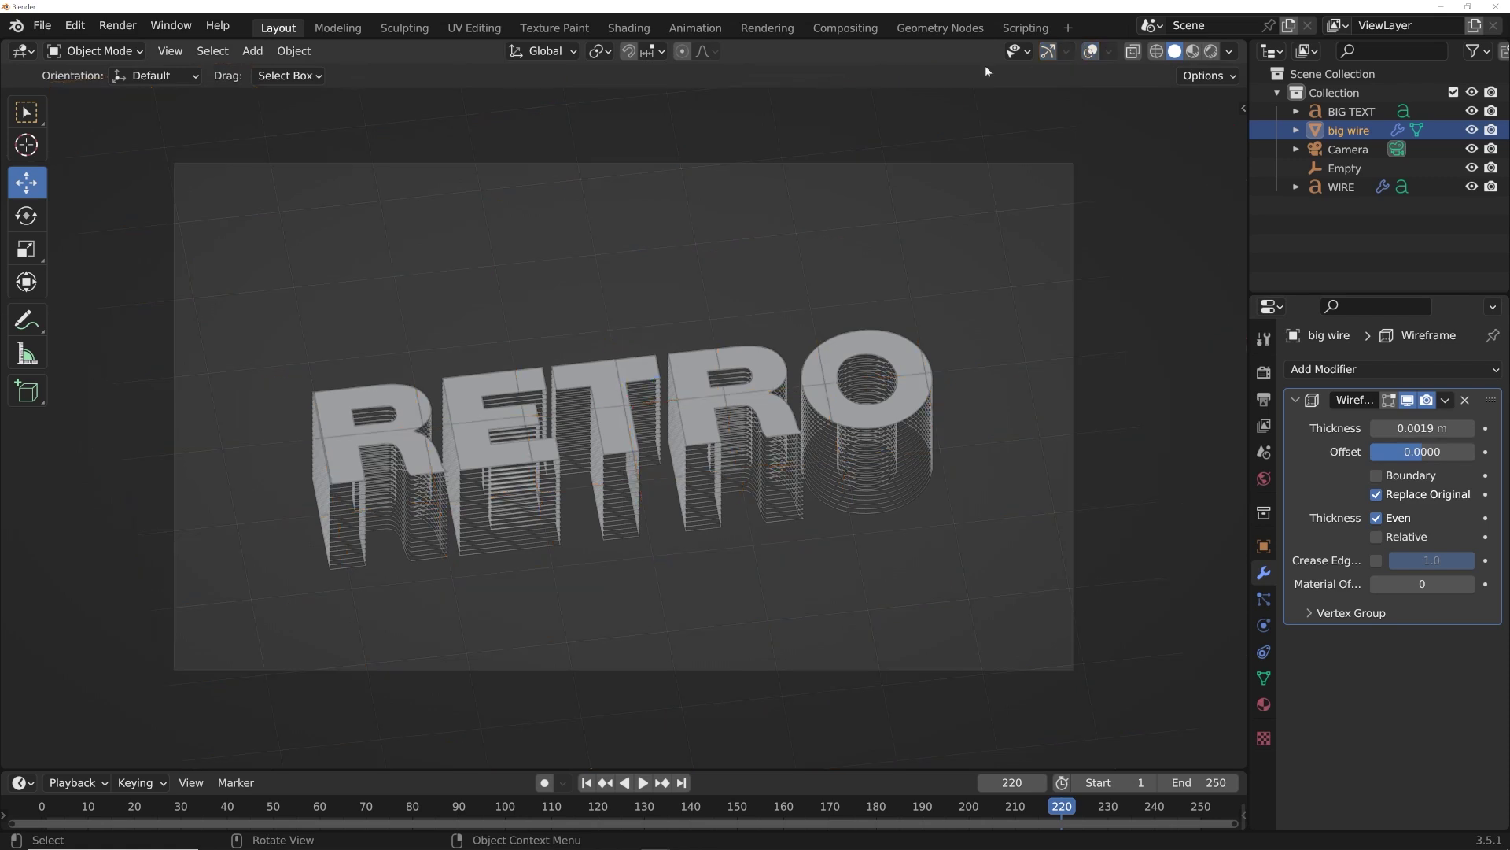
pyautogui.click(1047, 51)
pyautogui.scroll(2, 810, 286)
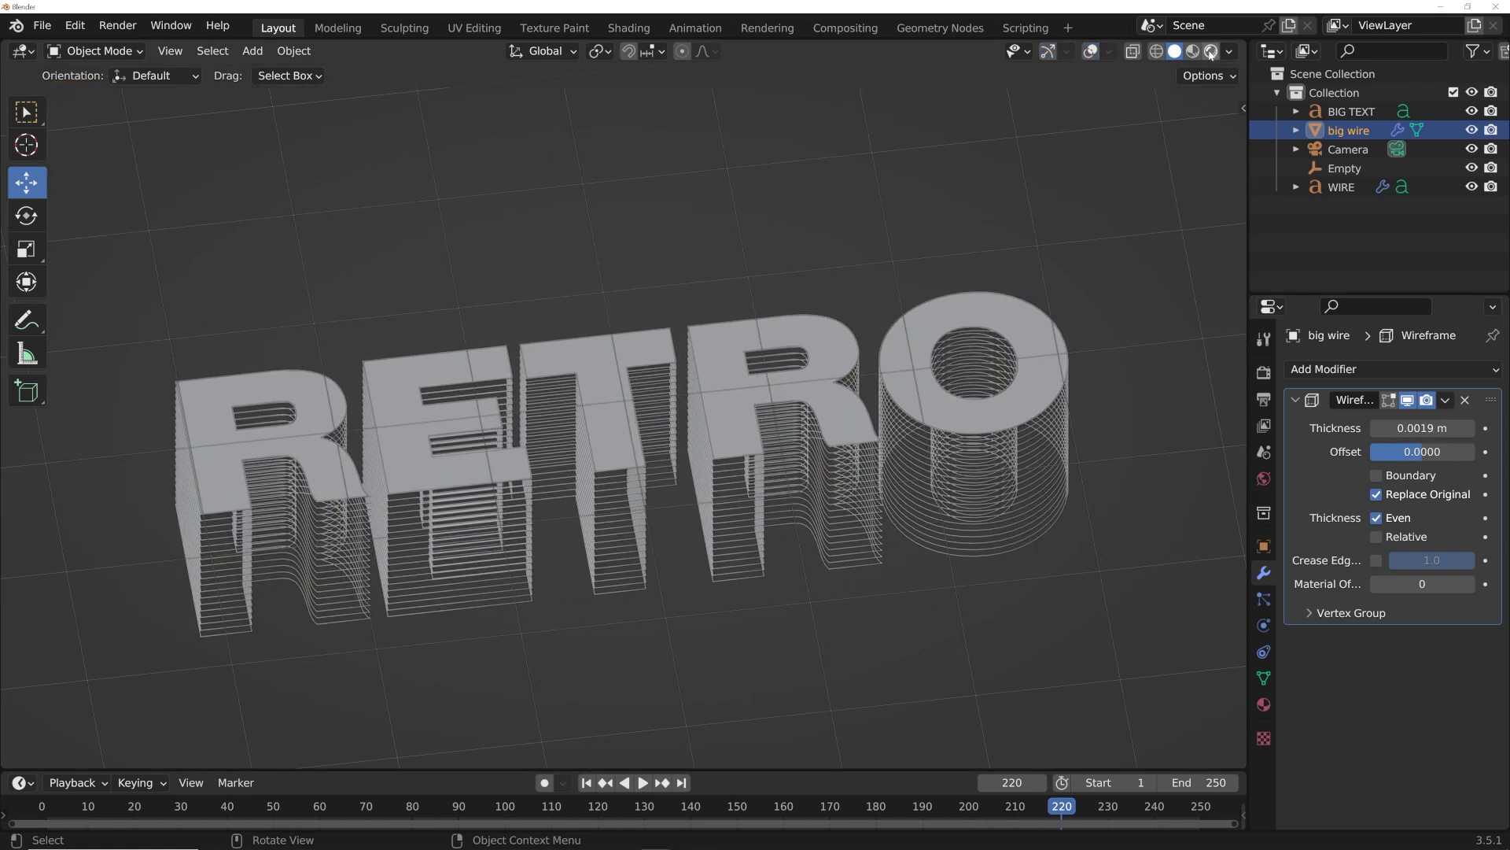
pyautogui.click(1211, 51)
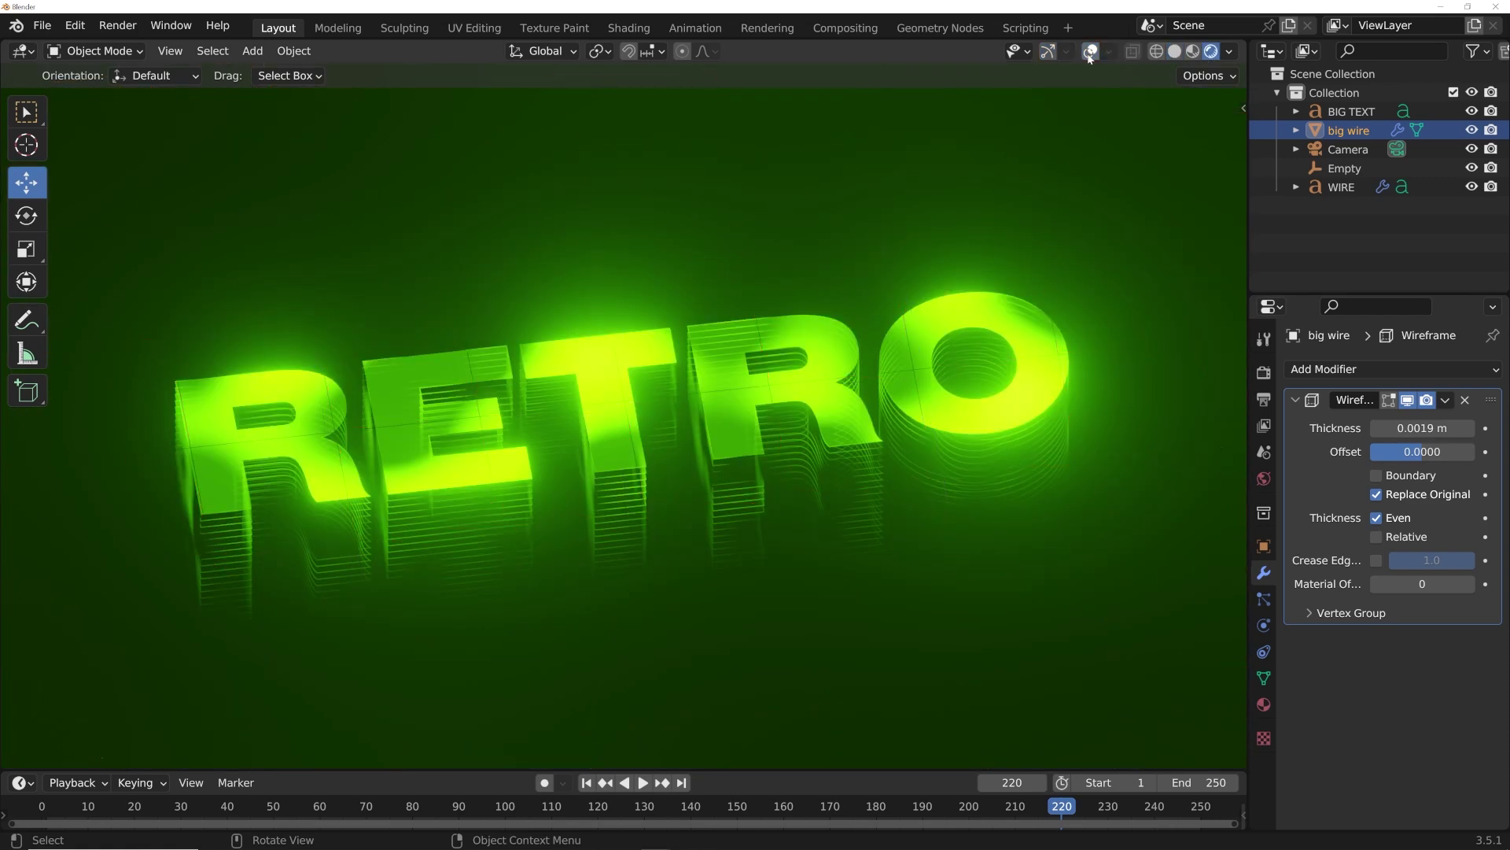
pyautogui.click(1264, 704)
pyautogui.click(1296, 449)
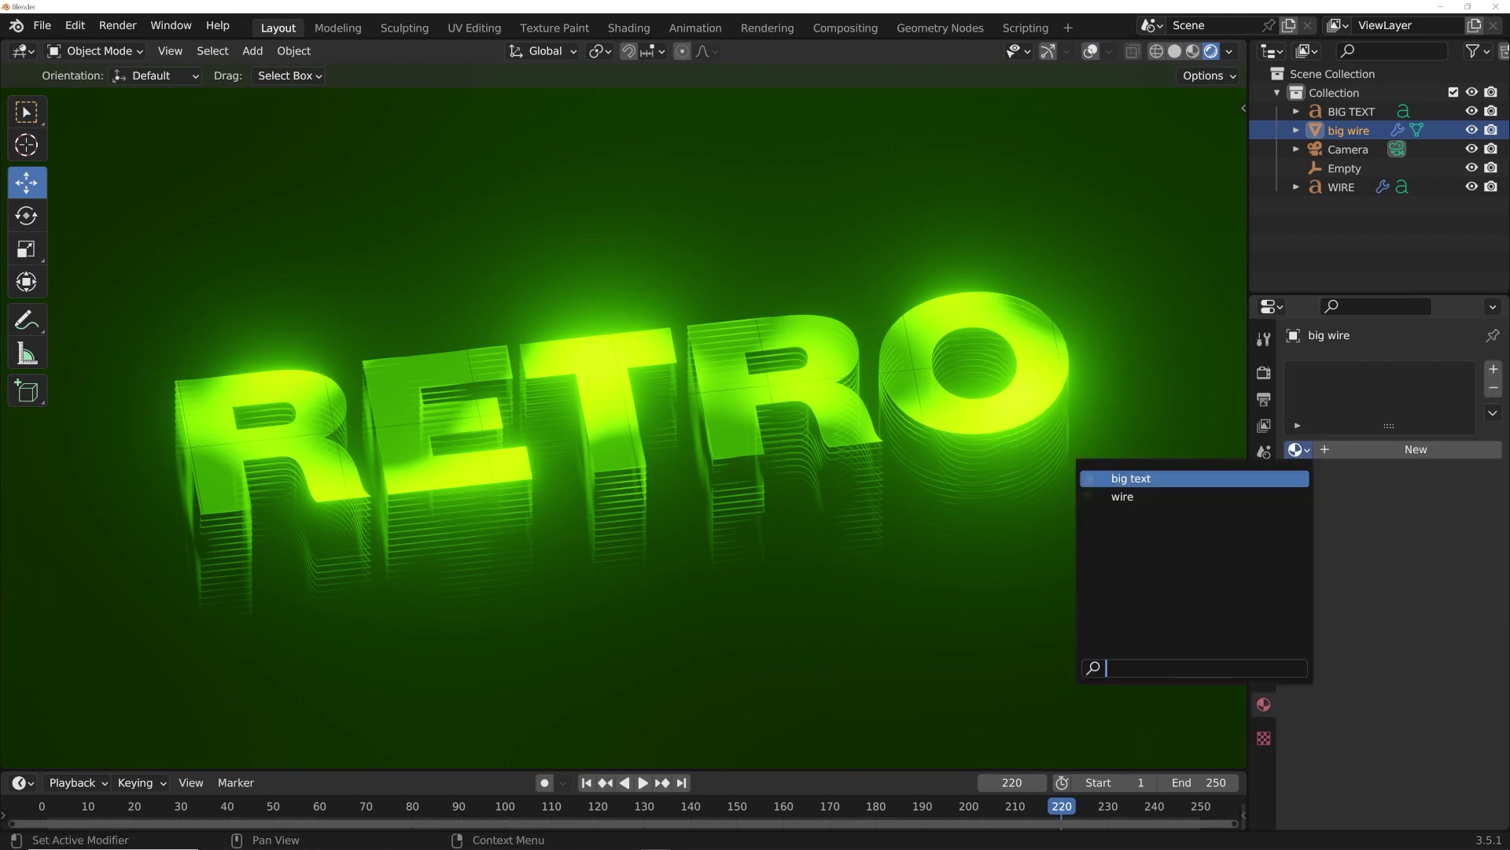
pyautogui.click(1130, 479)
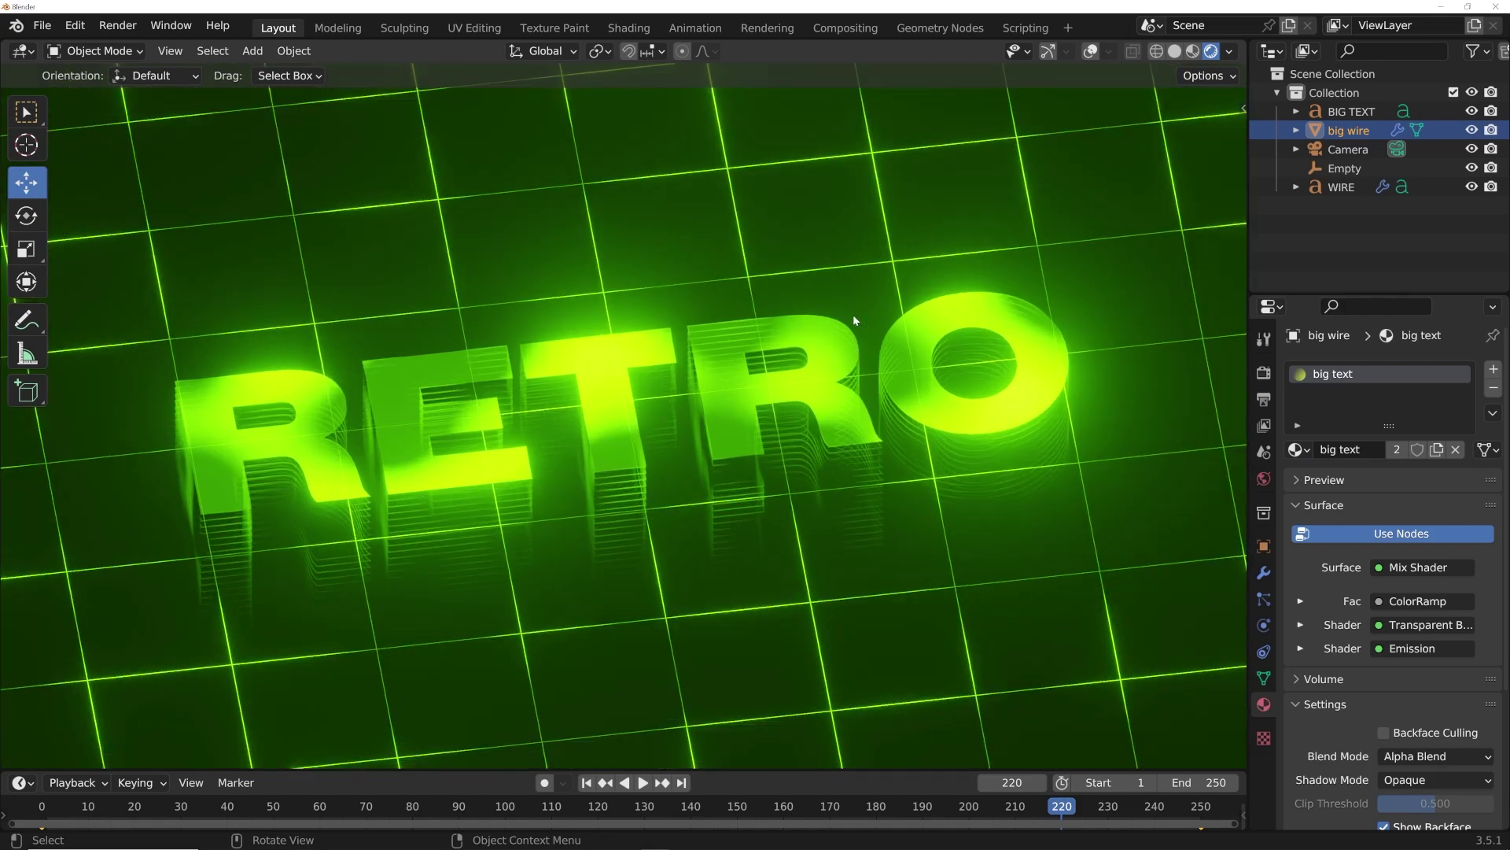
# Duplicate the big wire grid in place and switch to solid shading with overlays shown.
pyautogui.hotkey('shift', 'd')
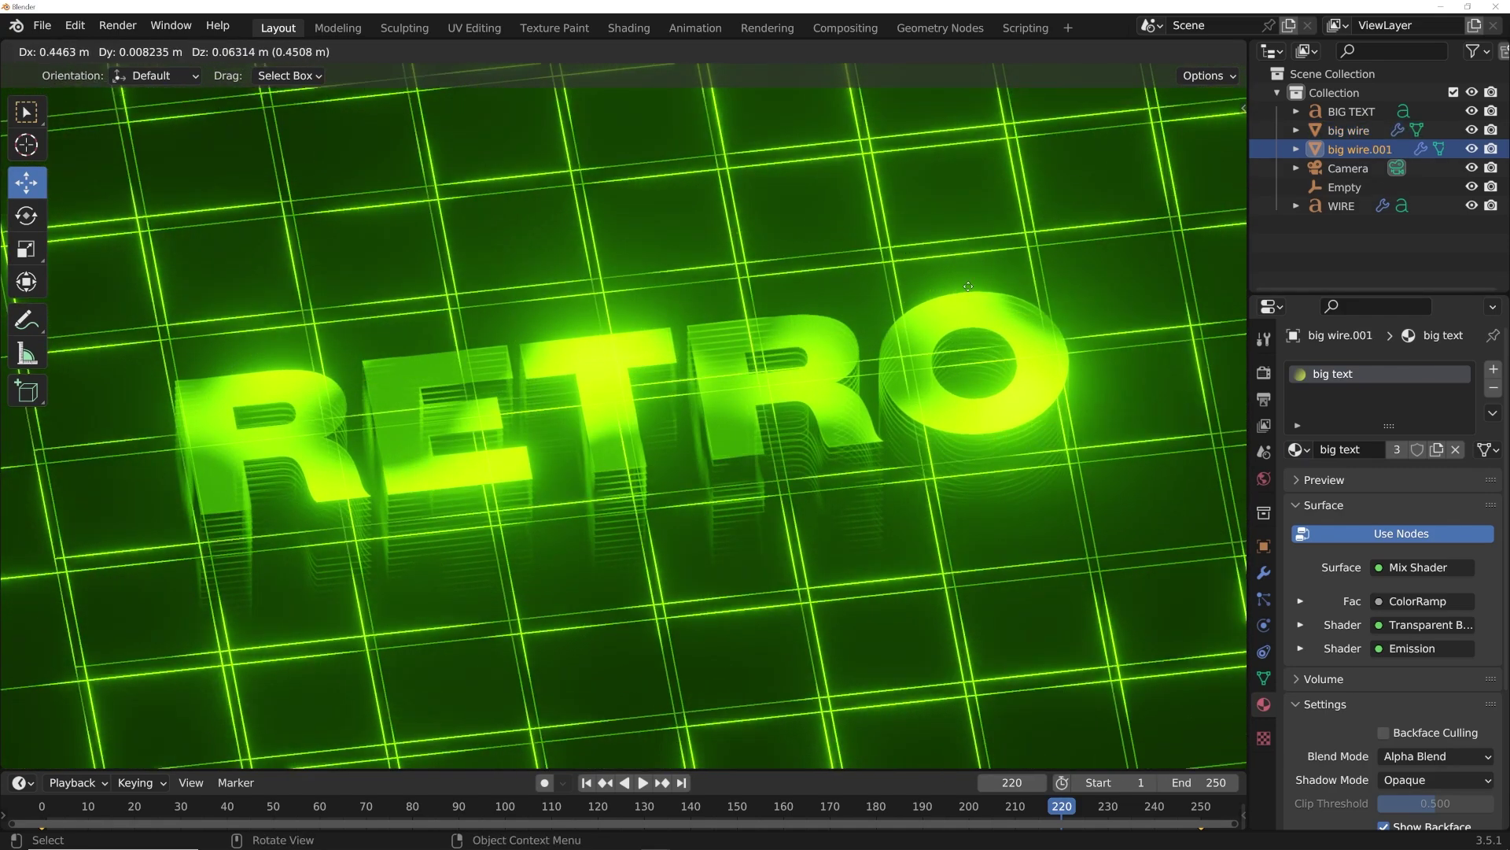
pyautogui.rightClick(938, 217)
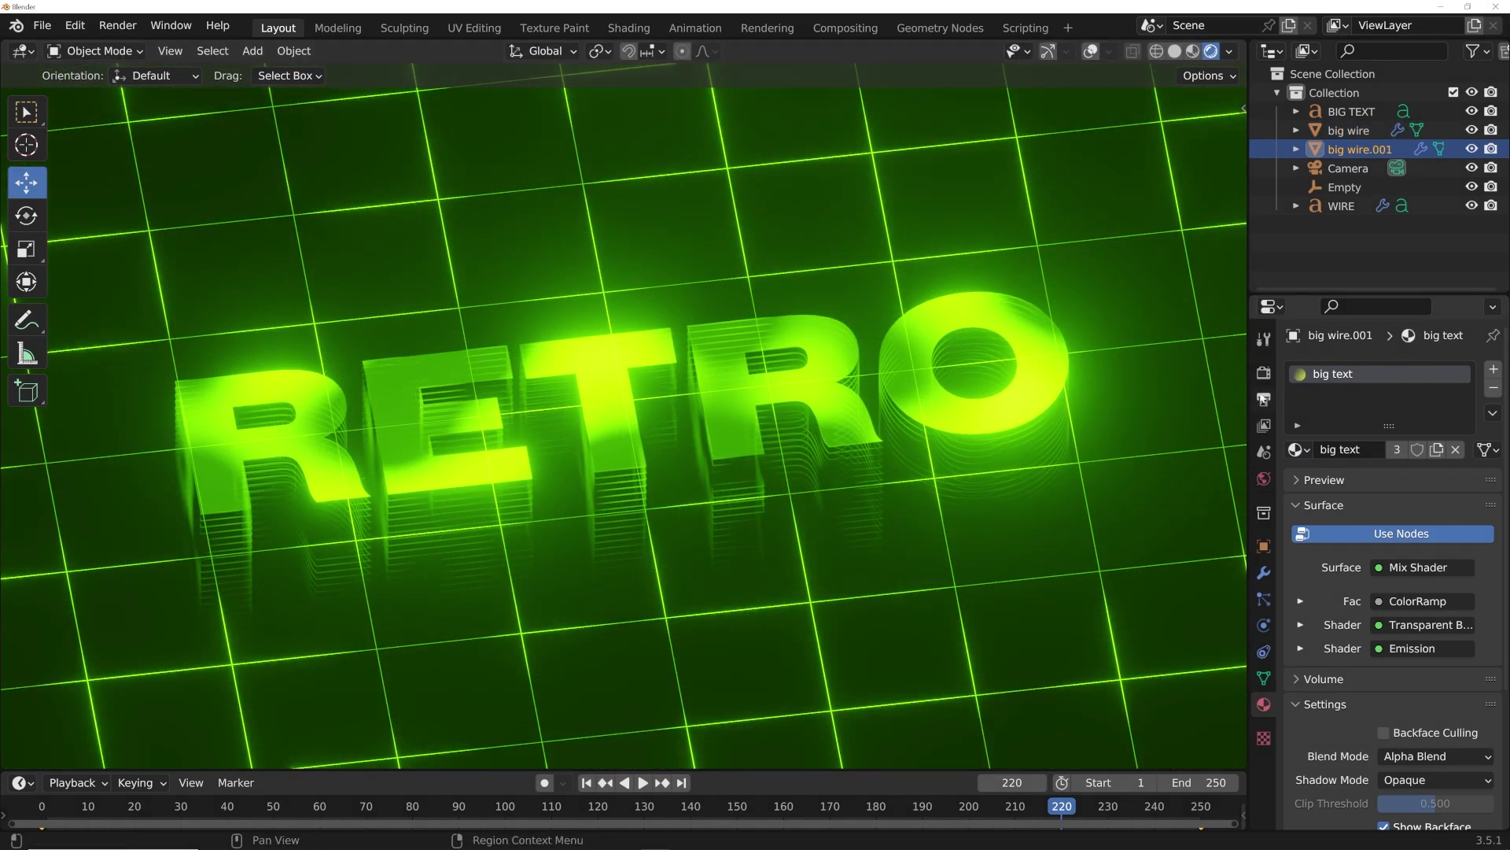
pyautogui.click(1090, 50)
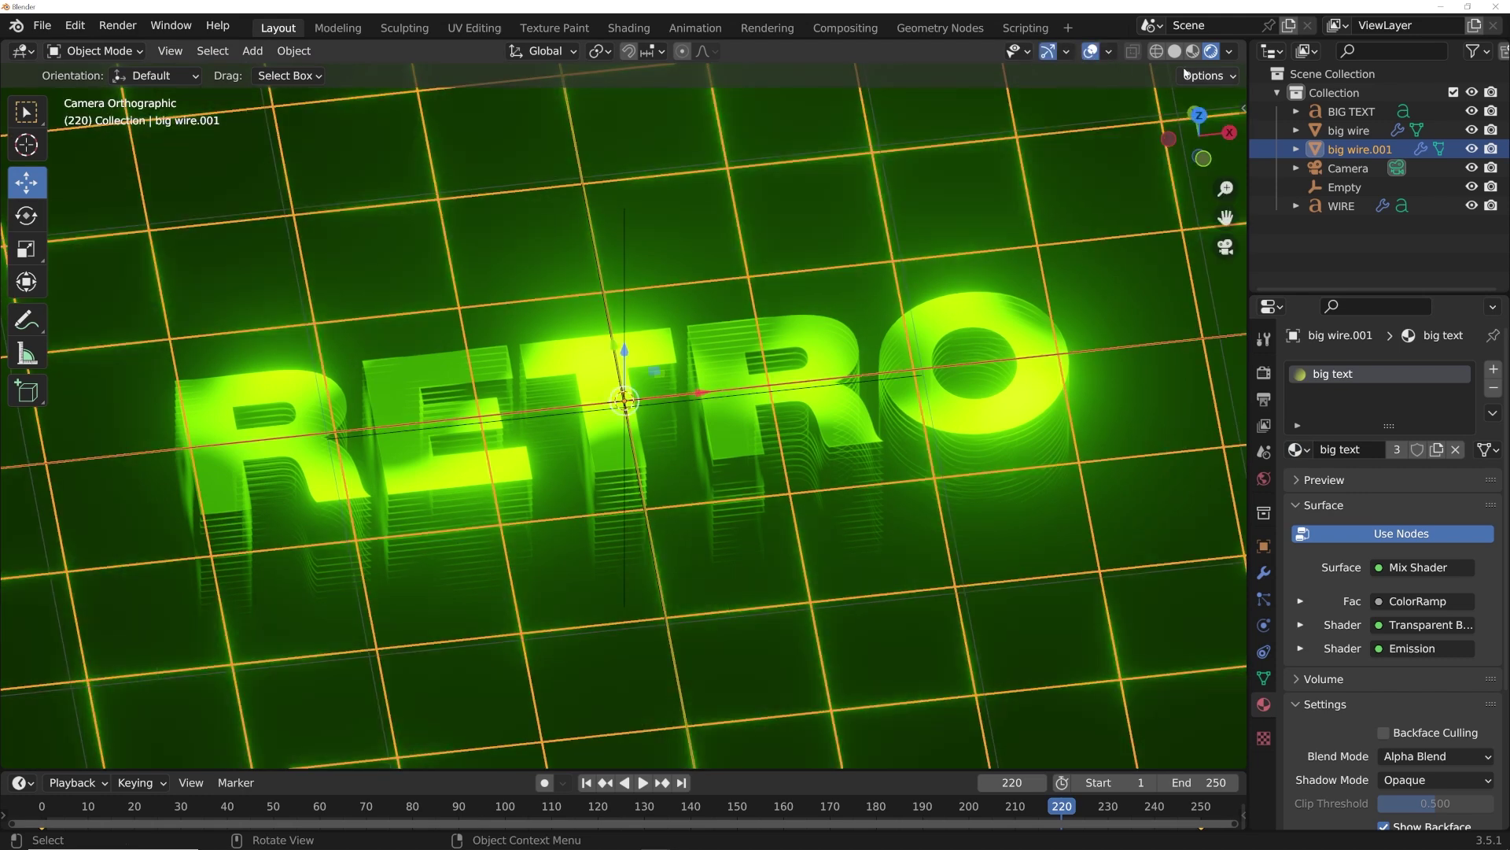
pyautogui.click(1175, 51)
# Subdivide the duplicated grid's entire mesh with 9 cuts and return to Object Mode.
pyautogui.press('Tab')
pyautogui.rightClick(896, 203)
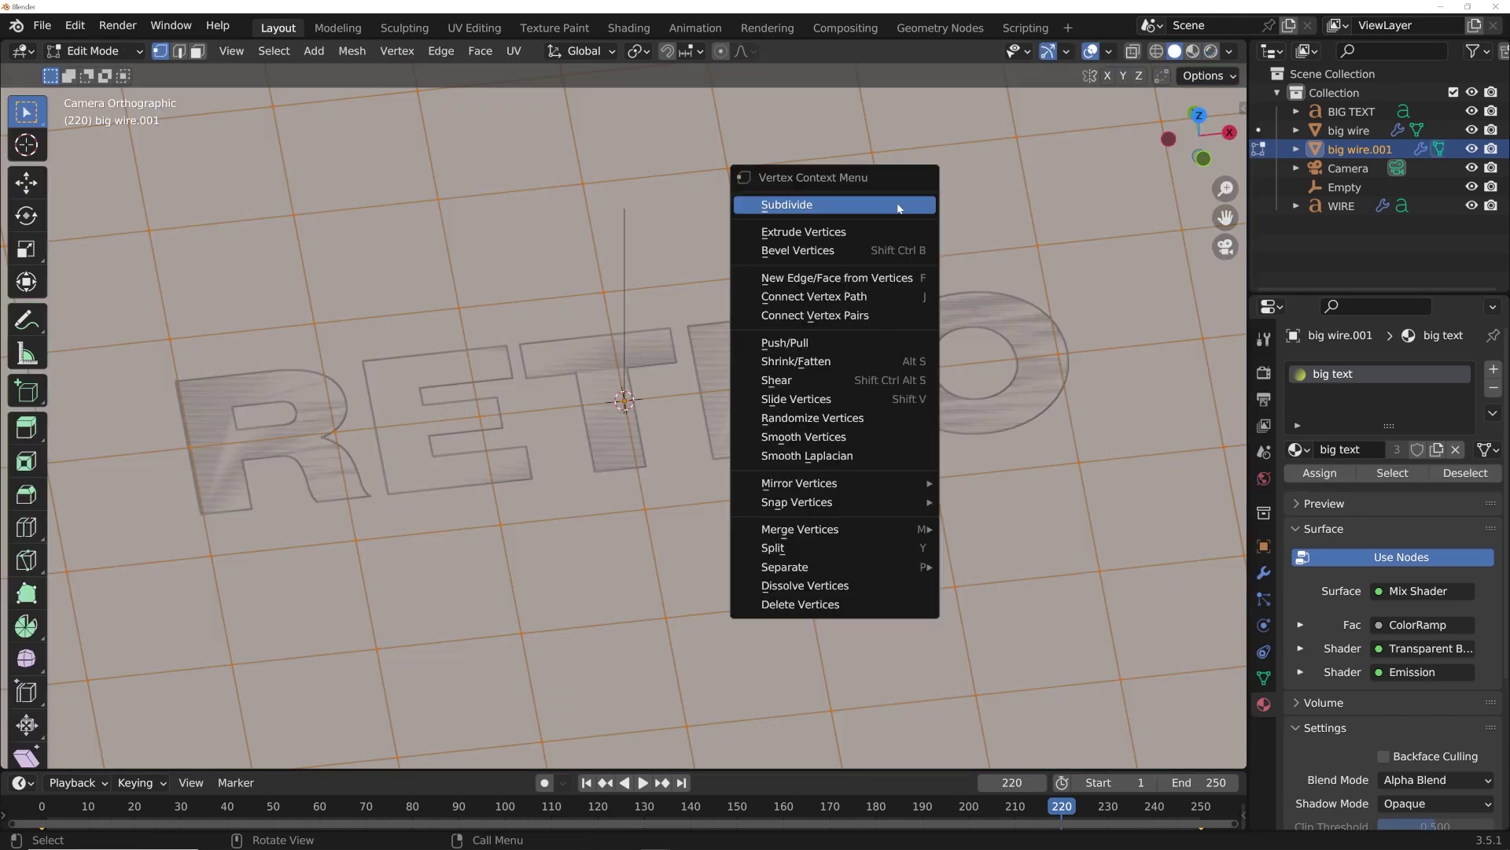
pyautogui.click(897, 204)
pyautogui.click(121, 750)
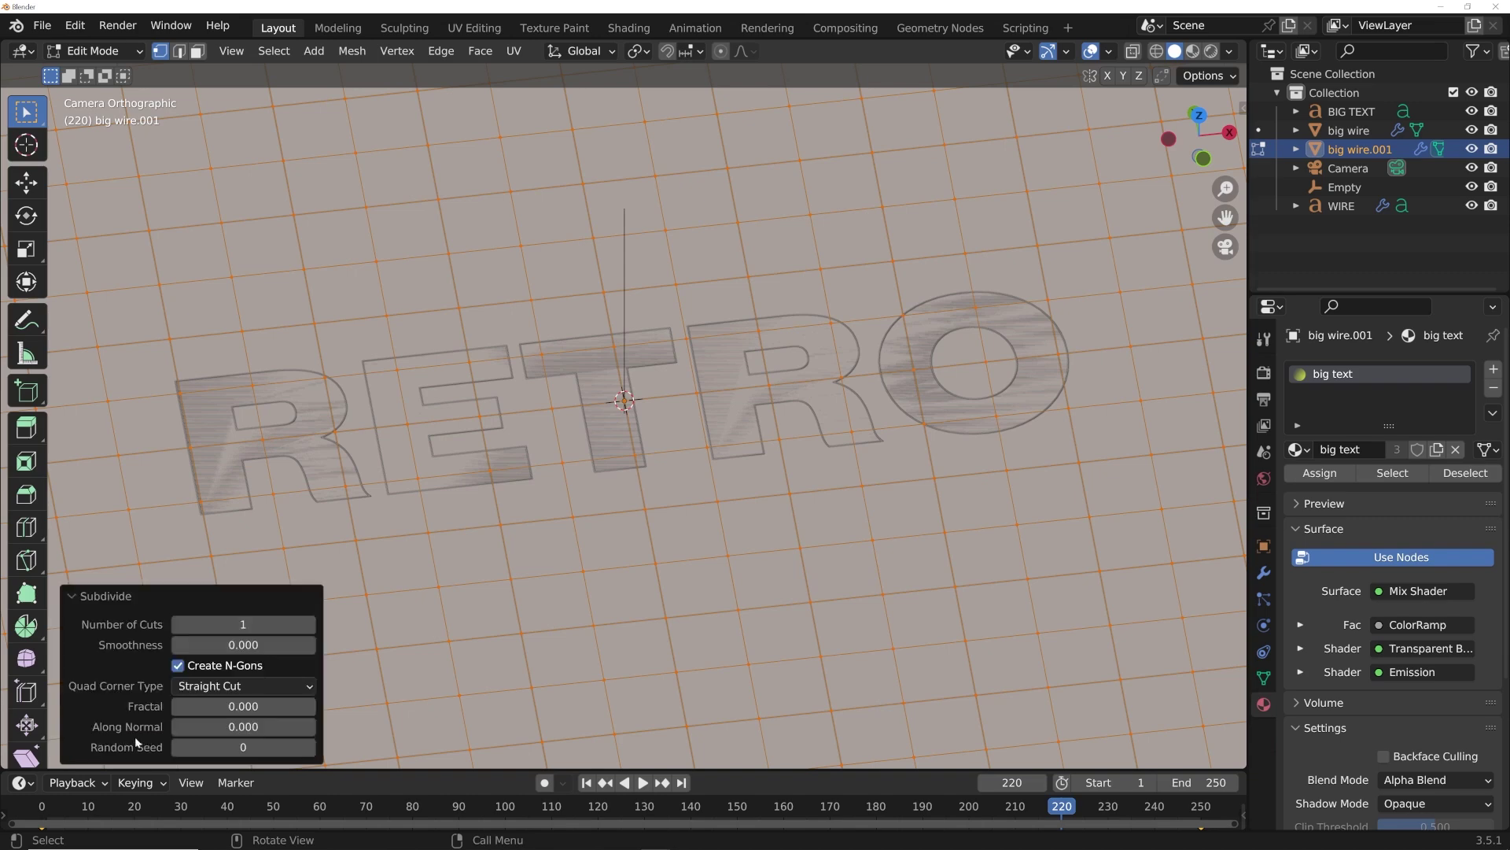
pyautogui.click(308, 624)
pyautogui.click(309, 623)
pyautogui.click(308, 626)
pyautogui.click(308, 626)
pyautogui.click(309, 625)
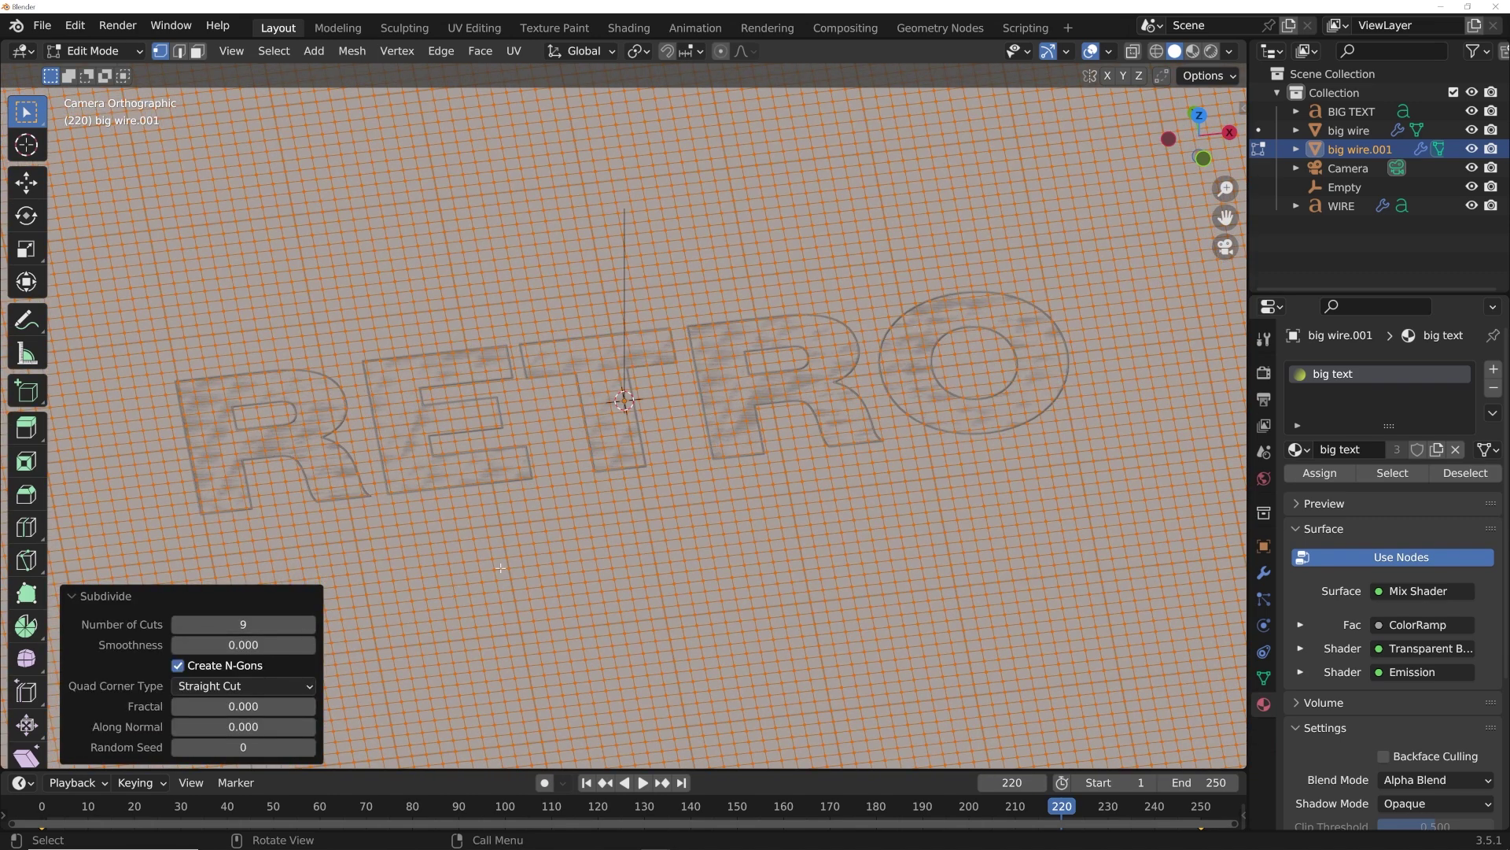
pyautogui.press('Tab')
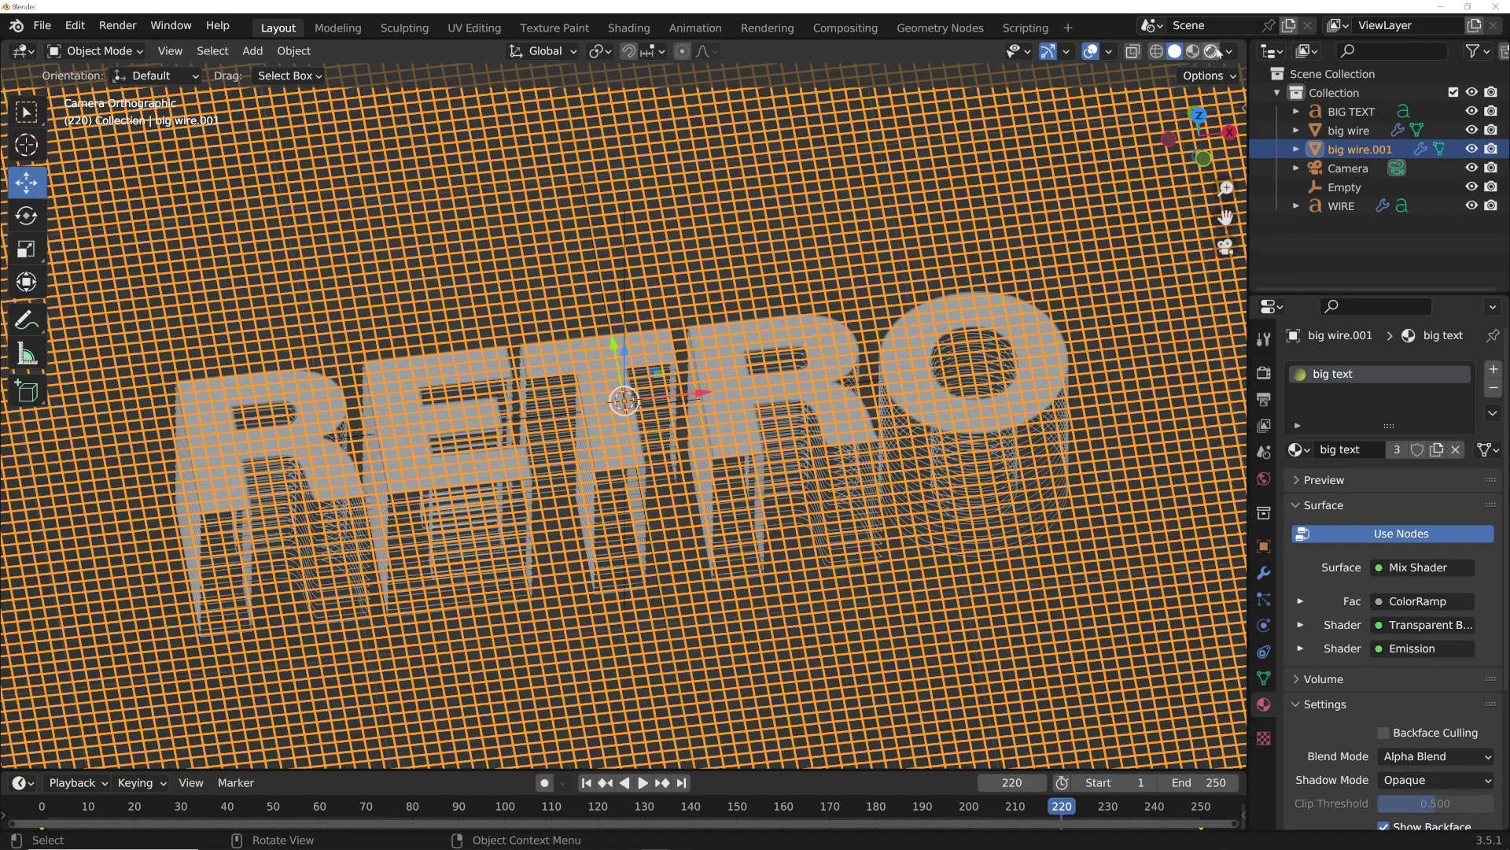
# Preview the dense duplicated grid behind the text in rendered shading with overlays hidden.
pyautogui.click(1091, 53)
pyautogui.click(1210, 51)
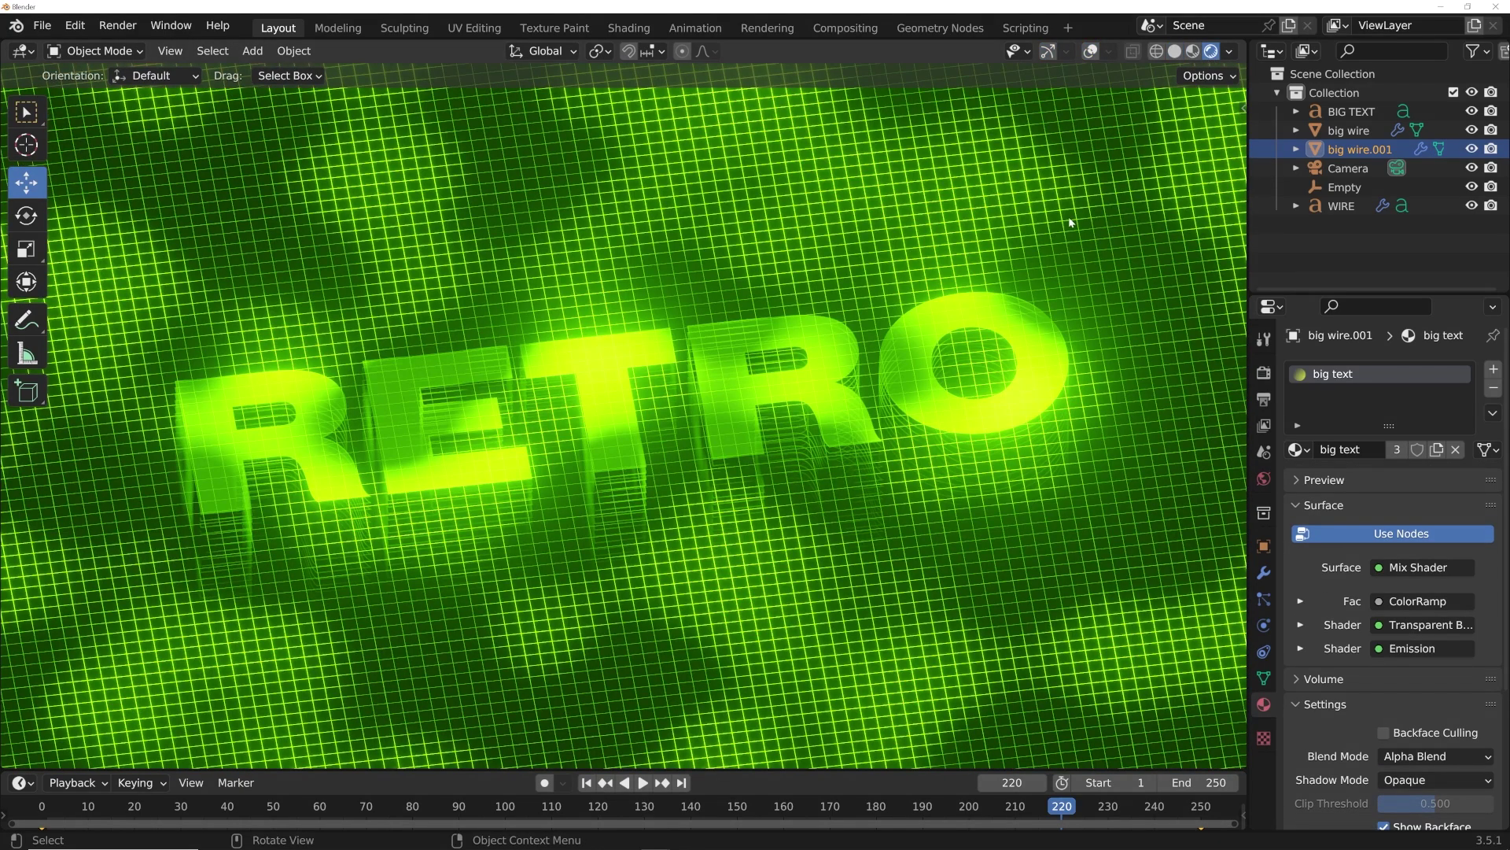
pyautogui.scroll(-6, 1070, 223)
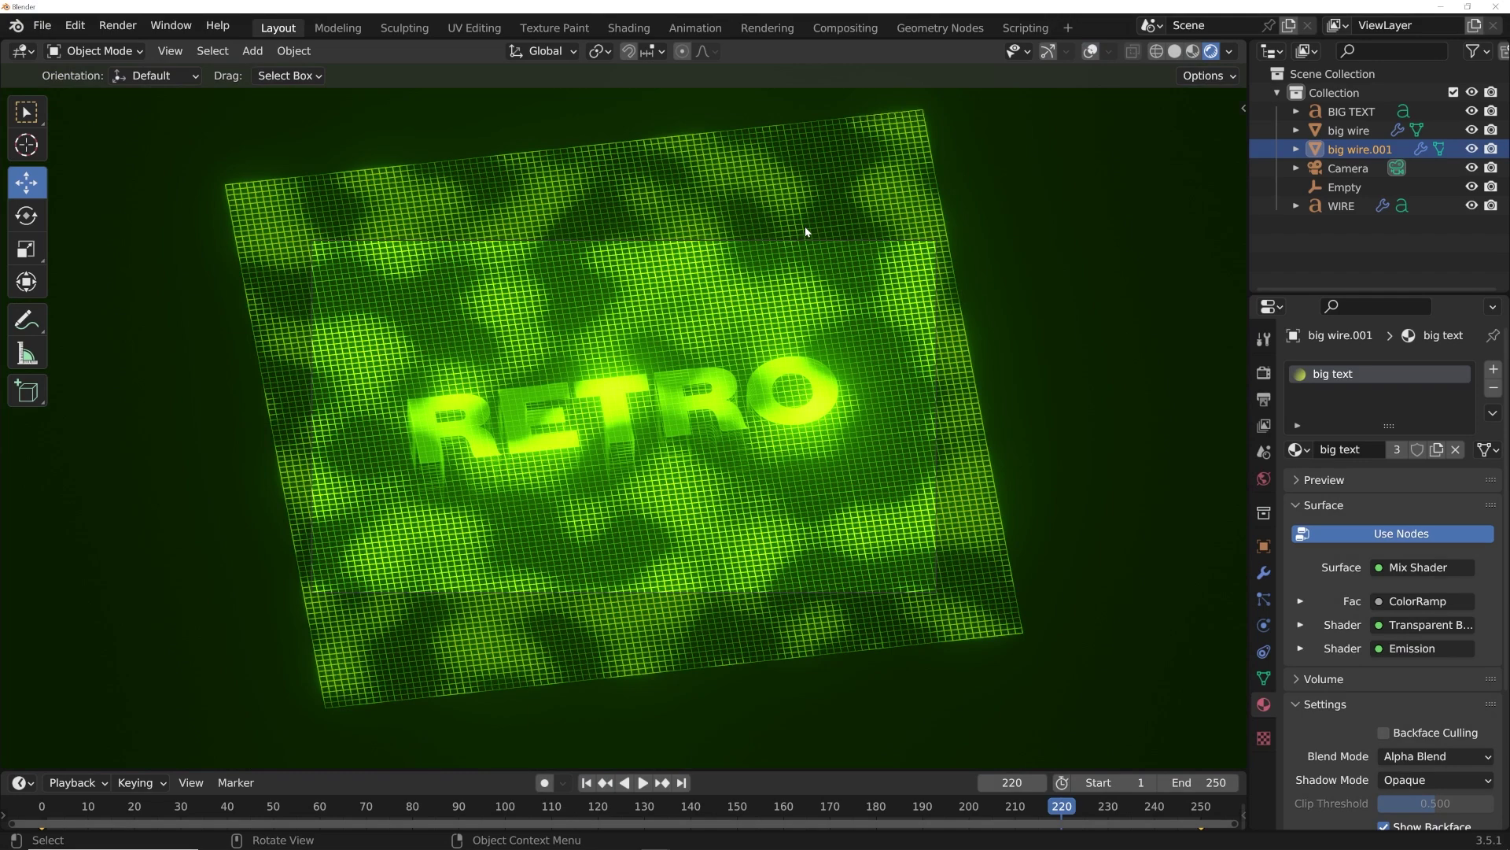
# Switch to the Shading workspace with overlays shown and rename the duplicated grid small wire.001.
pyautogui.scroll(6, 899, 324)
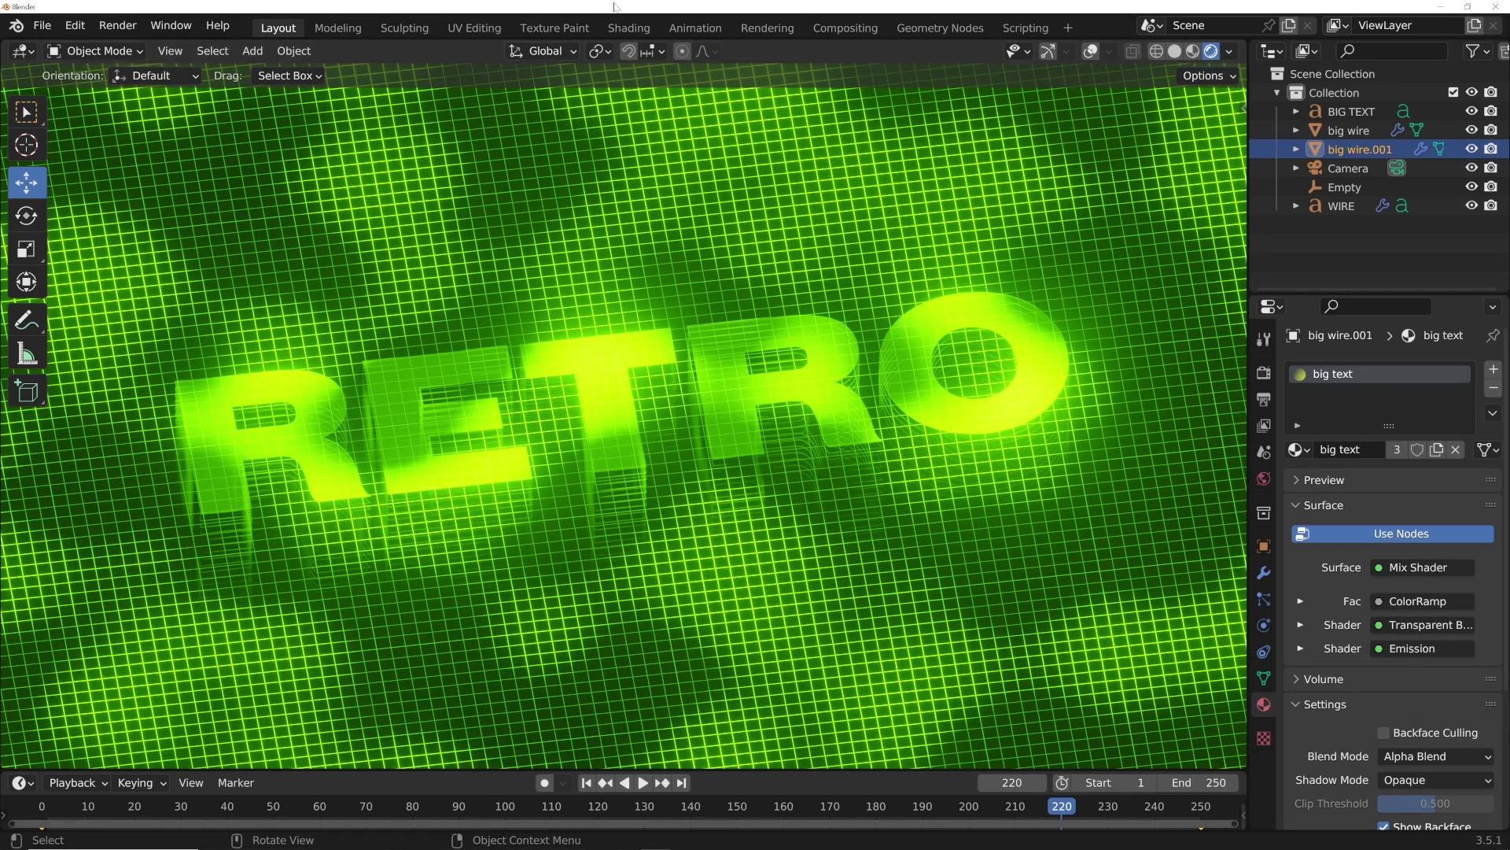
pyautogui.click(628, 28)
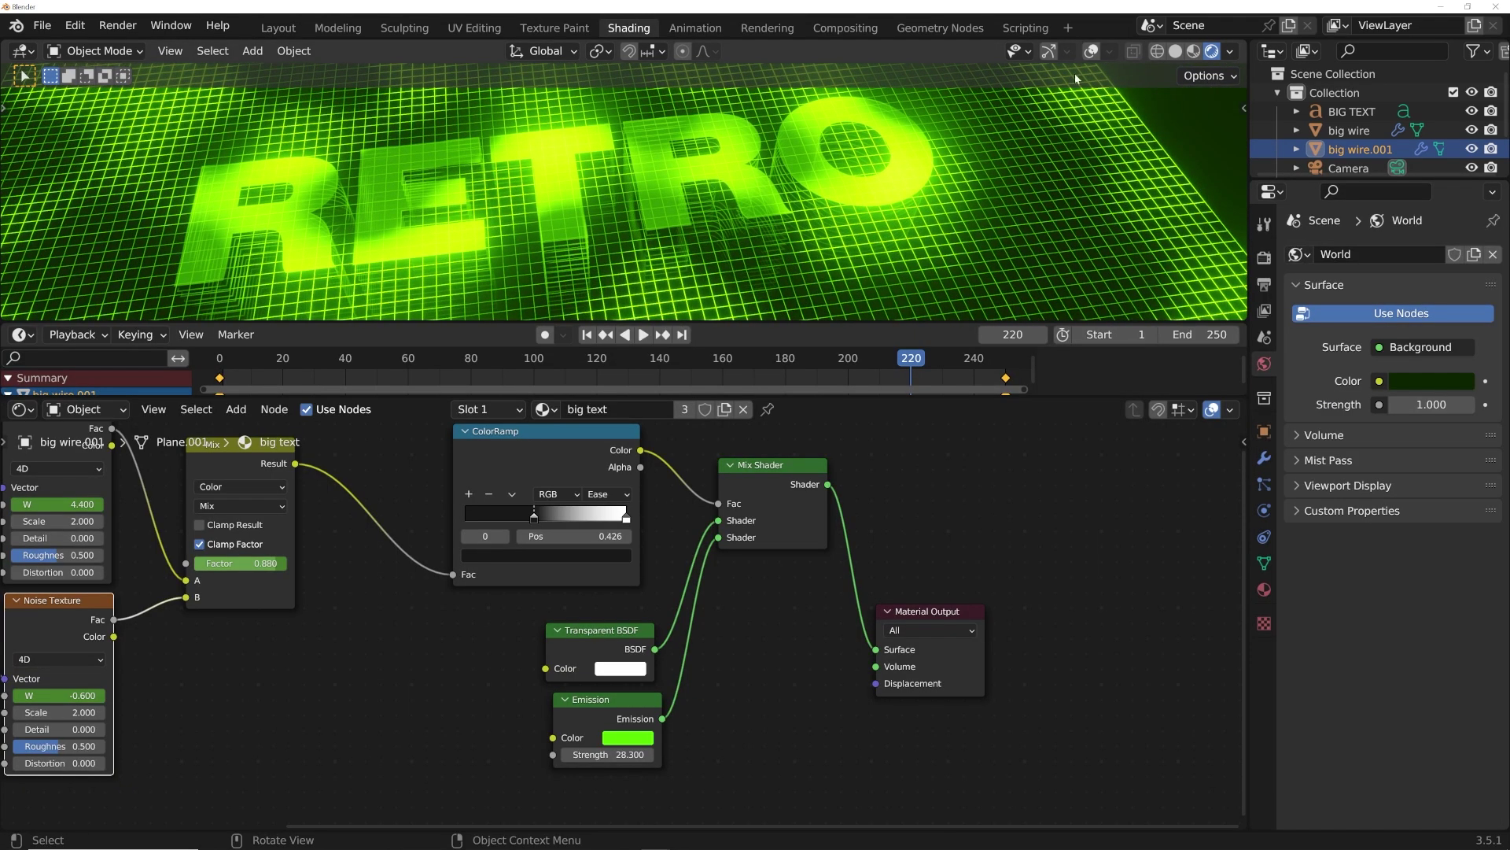
pyautogui.click(1090, 51)
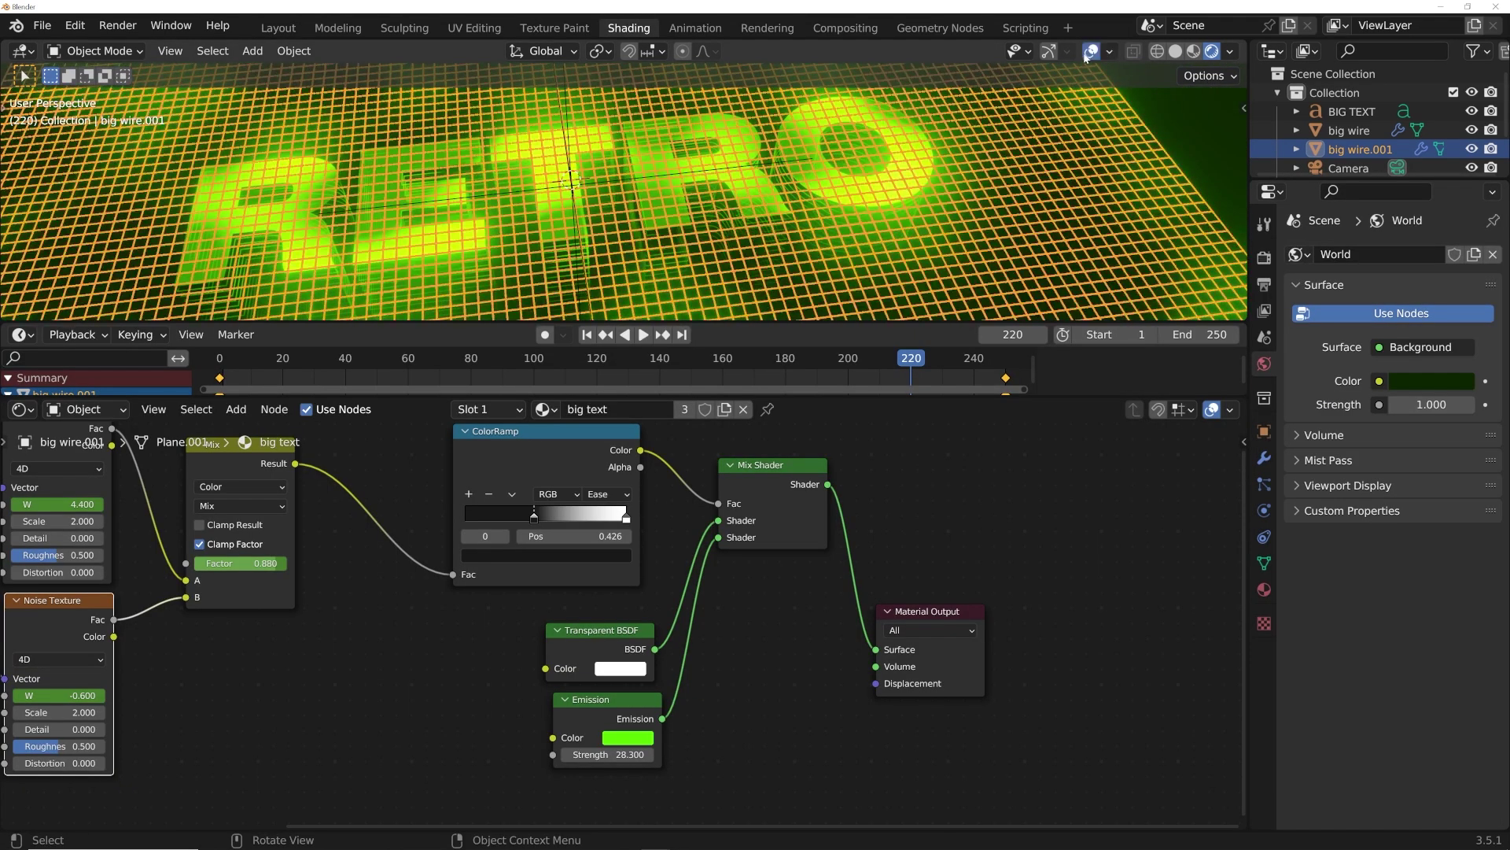
pyautogui.doubleClick(1360, 150)
pyautogui.scroll(-2, 1370, 155)
pyautogui.moveTo(1347, 112); pyautogui.dragTo(1327, 113)
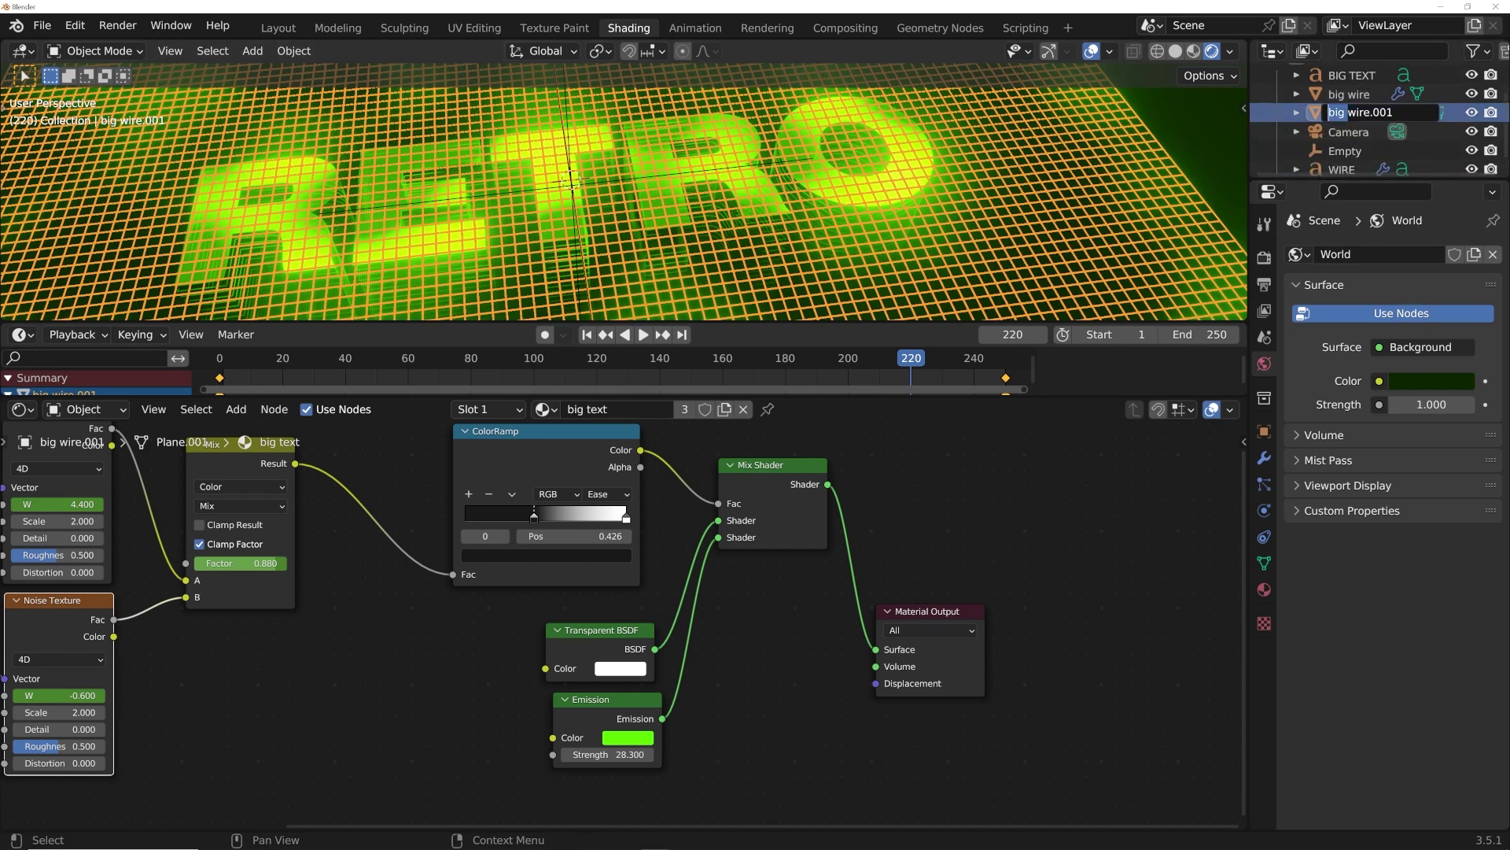
pyautogui.write('small')
pyautogui.press('Return')
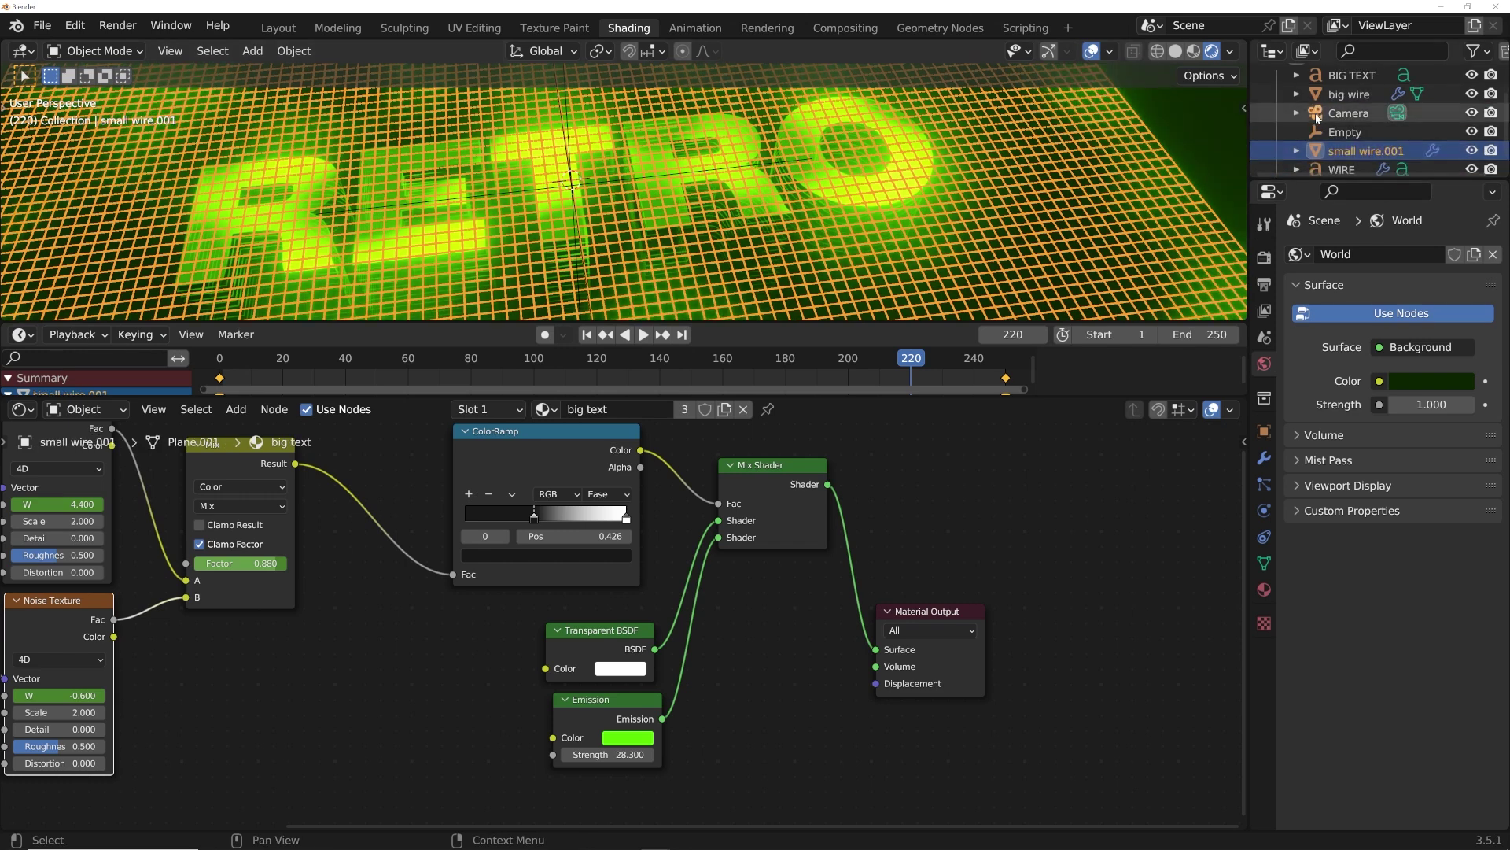
# In camera view without overlays, make the small grid's material a separate copy named small wire and set its emission strength to 0.3.
pyautogui.press('KP_0')
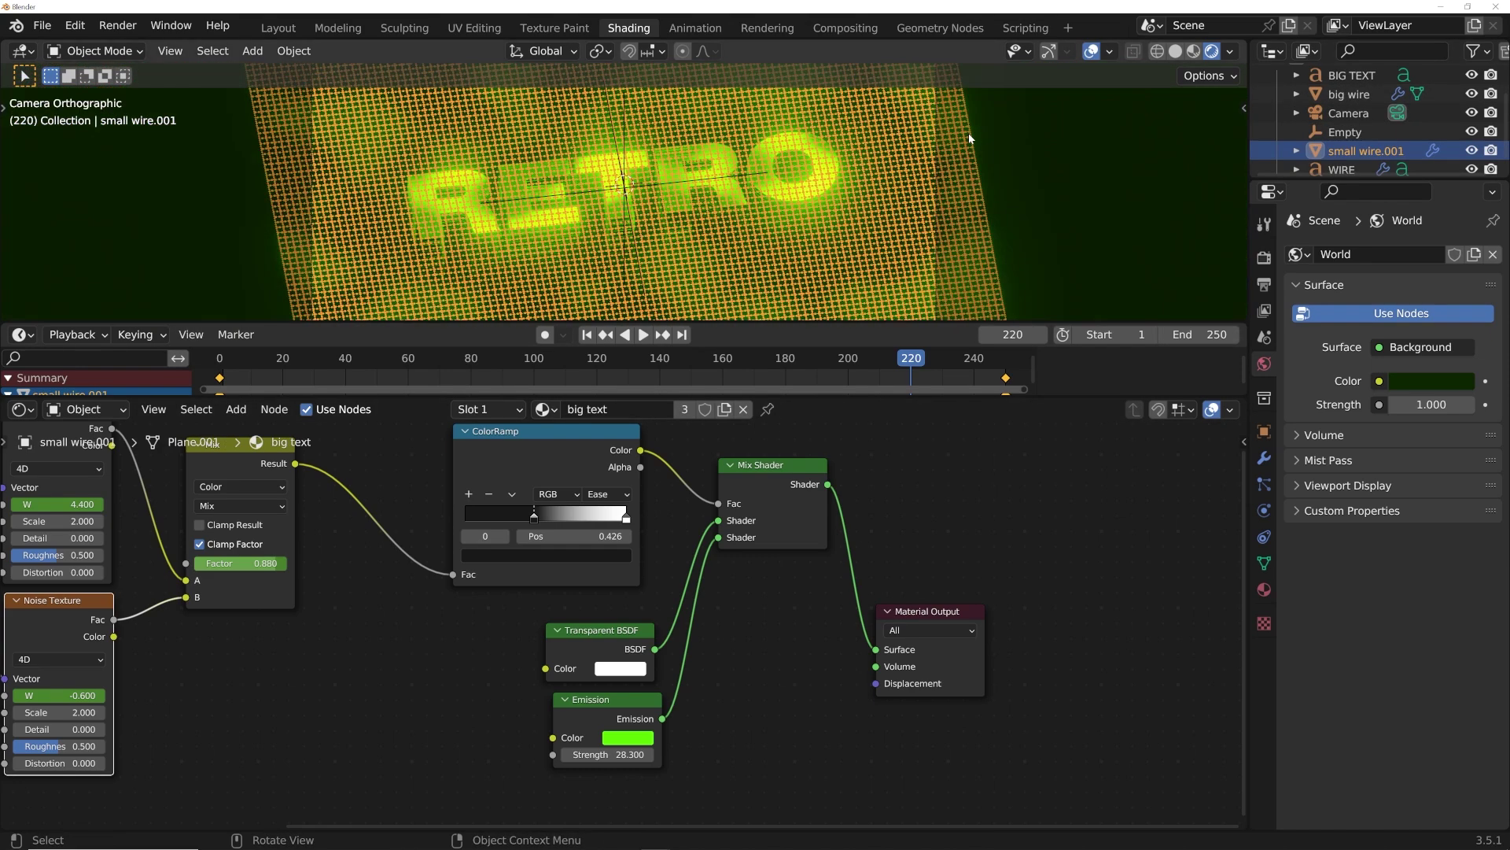
pyautogui.click(1092, 51)
pyautogui.press('Home')
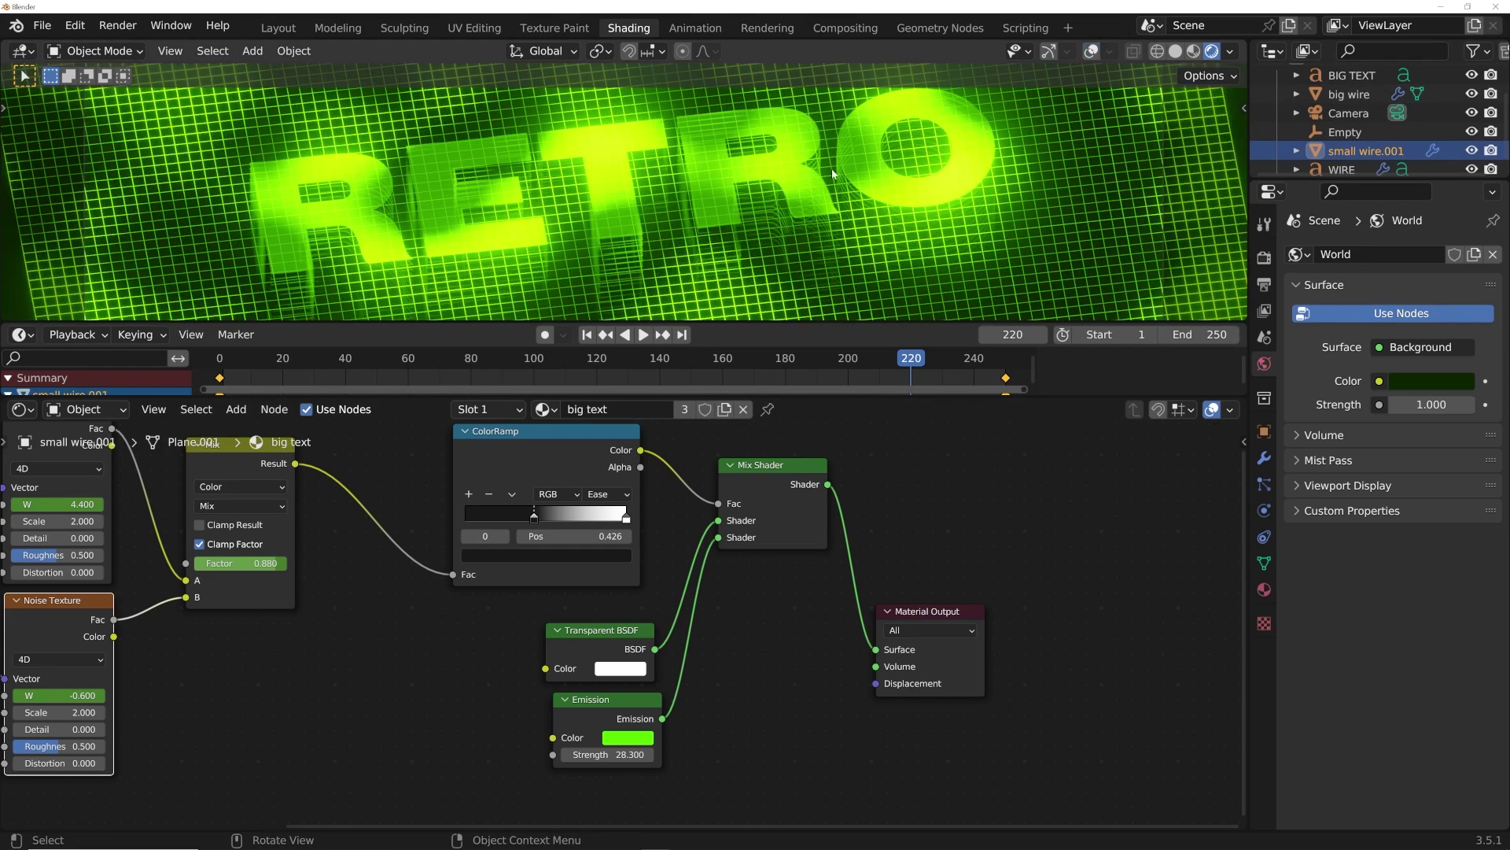
pyautogui.click(685, 410)
pyautogui.write('small wire')
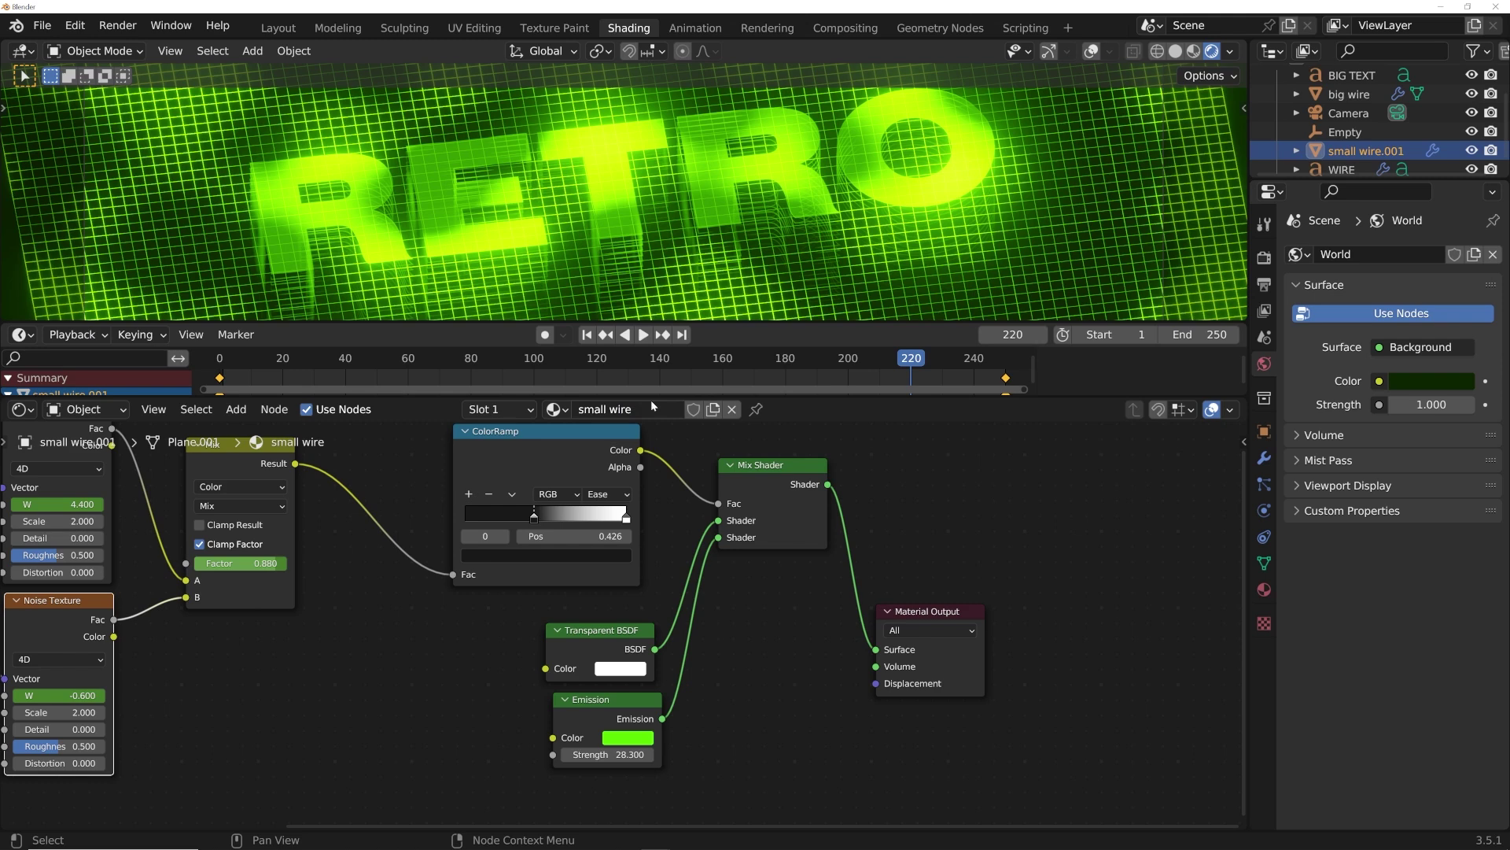
pyautogui.moveTo(611, 754); pyautogui.dragTo(393, 754)
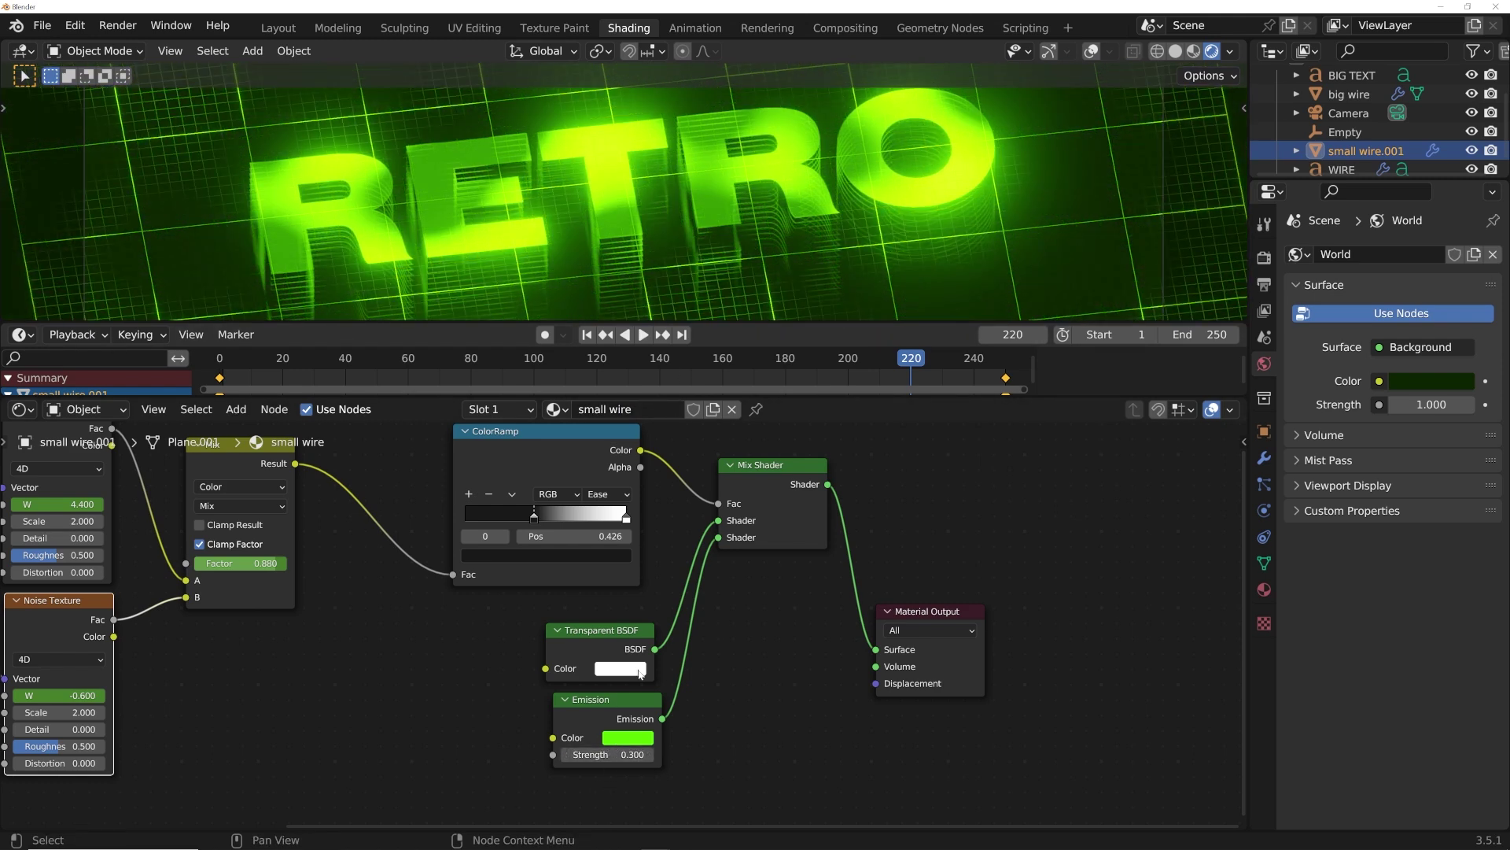
# Link the lower Noise Texture's Fac output directly to the ColorRamp and delete the Mix node and upper Noise Texture.
pyautogui.scroll(-3, 741, 230)
pyautogui.moveTo(397, 559); pyautogui.dragTo(612, 535, button='middle')
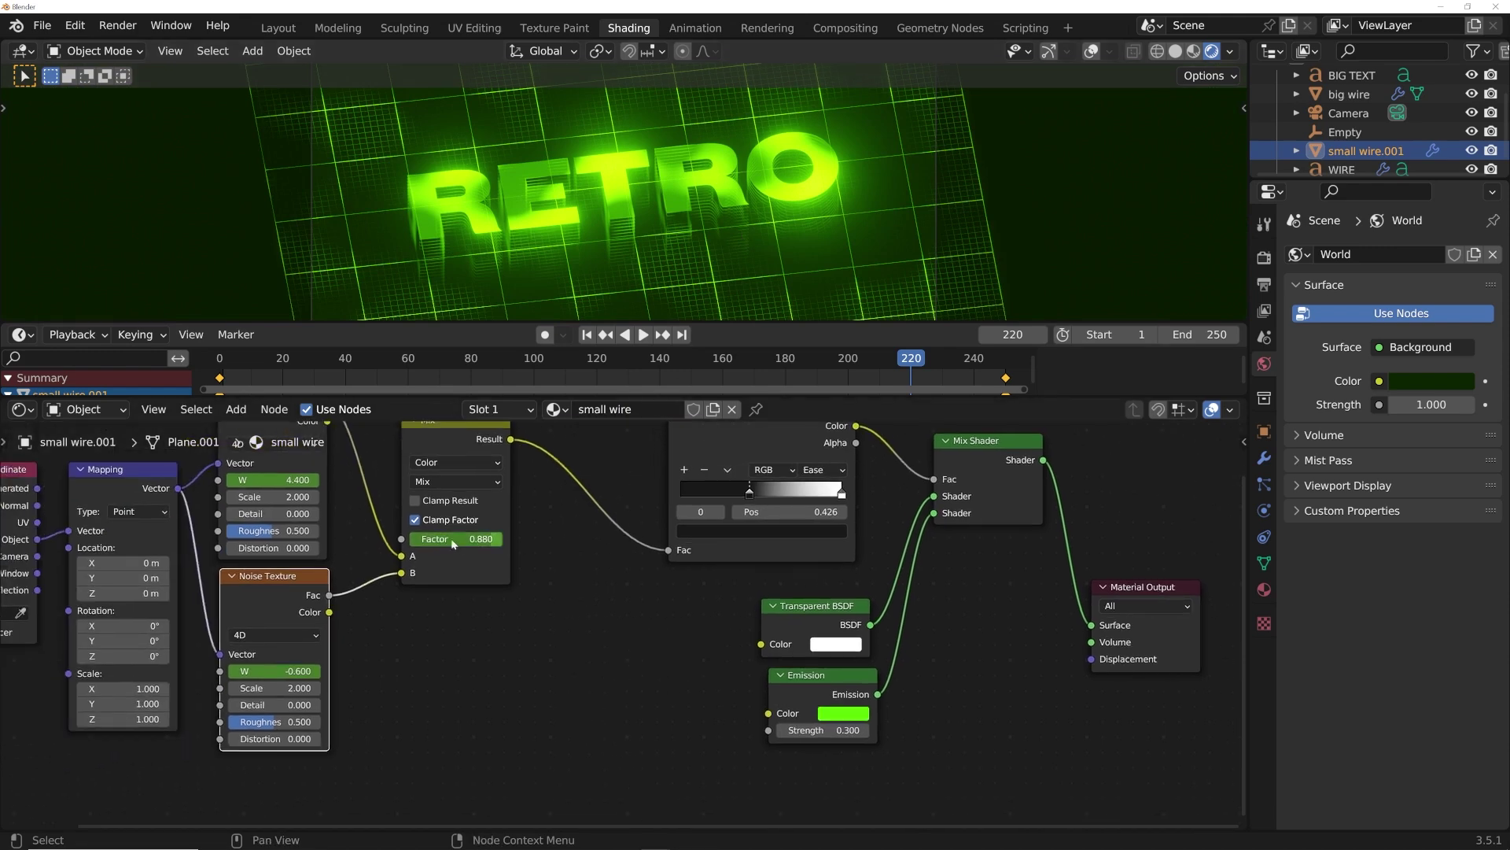
pyautogui.moveTo(481, 519); pyautogui.dragTo(471, 600, button='middle')
pyautogui.moveTo(393, 657); pyautogui.dragTo(657, 631)
pyautogui.click(446, 511)
pyautogui.press('x')
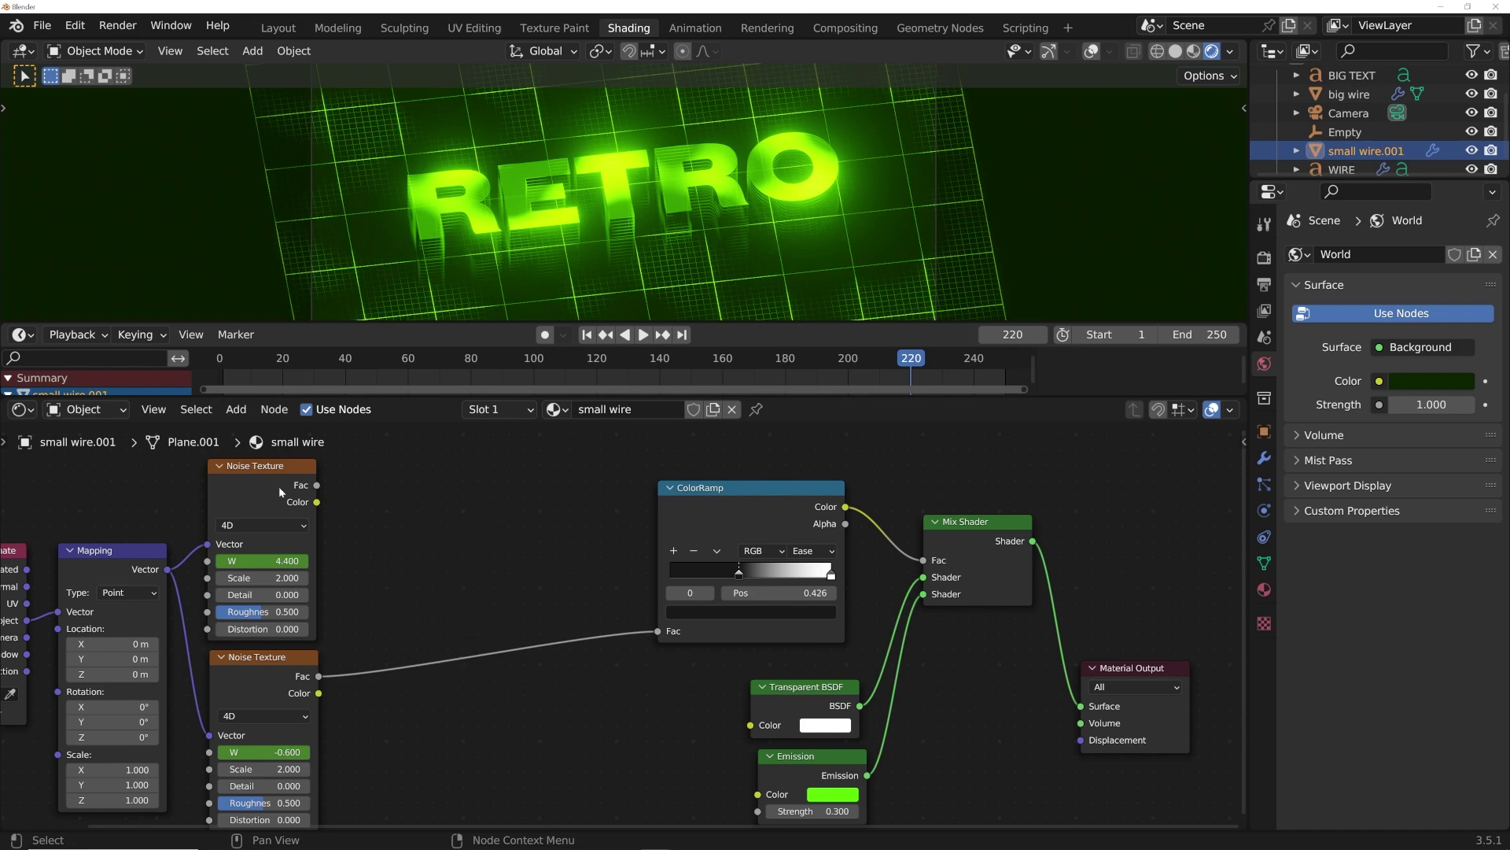
pyautogui.click(280, 488)
pyautogui.press('x')
# Clear the W keyframes on the remaining Noise Texture and set its scale to 14.4.
pyautogui.moveTo(306, 601); pyautogui.dragTo(404, 533, button='middle')
pyautogui.rightClick(356, 682)
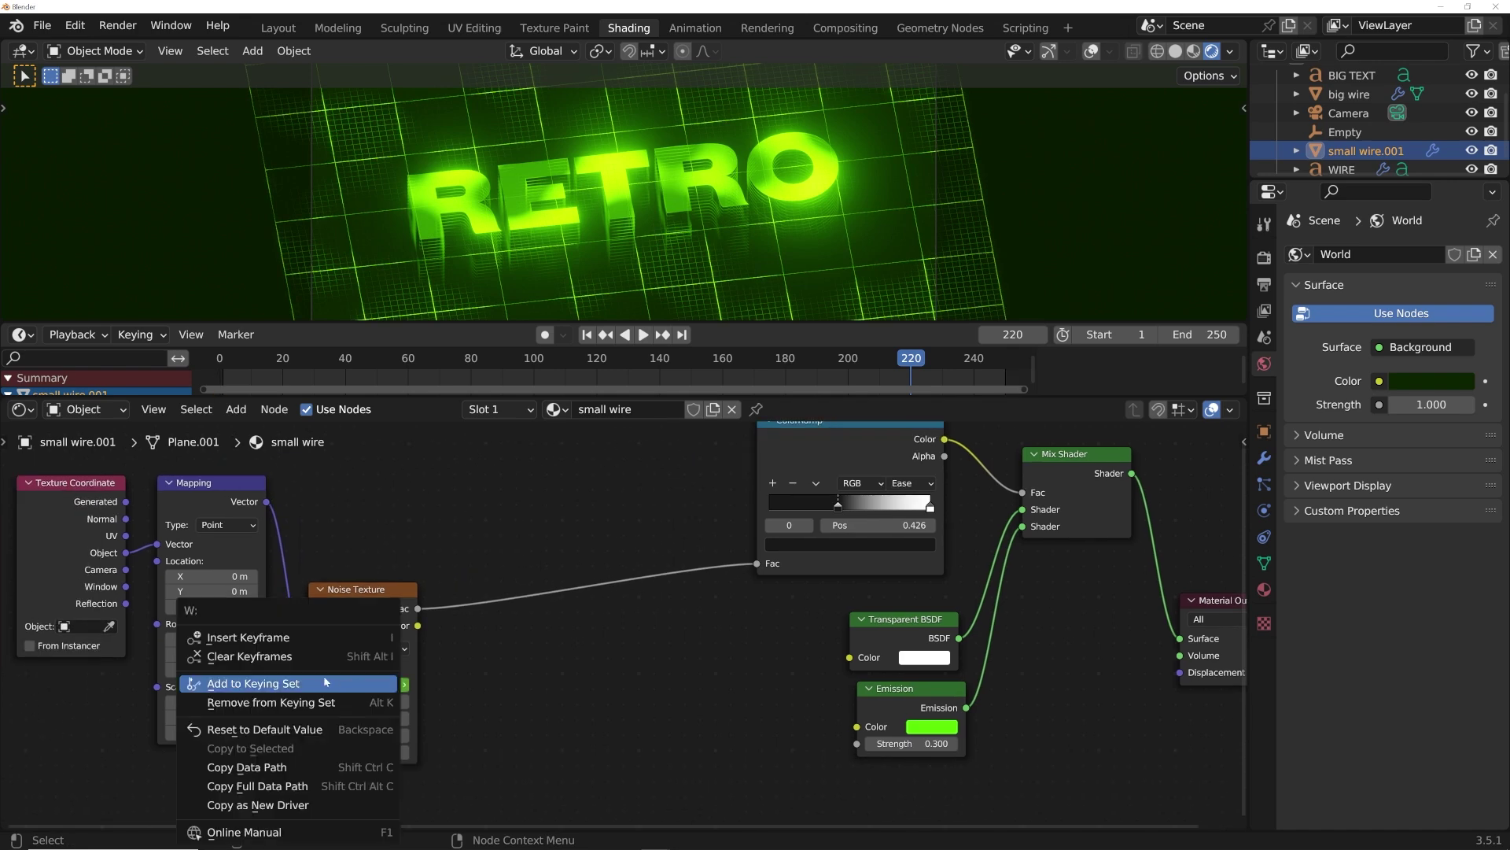
pyautogui.press('Escape')
pyautogui.moveTo(356, 702); pyautogui.dragTo(551, 603)
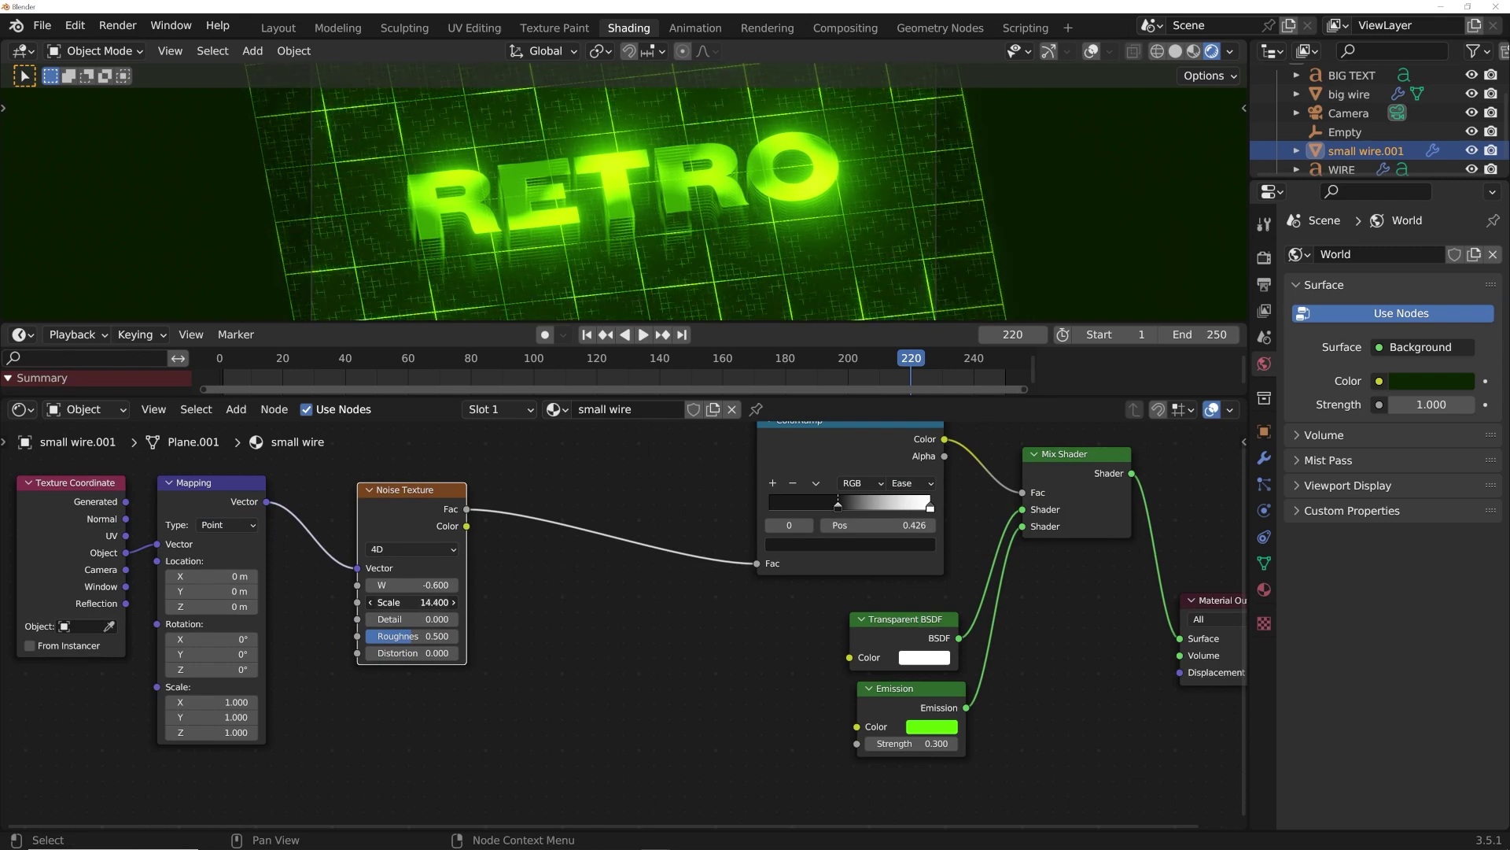
# Set the ColorRamp's black stop position to 0.379 and the small wire emission strength to 0.14.
pyautogui.scroll(3, 829, 256)
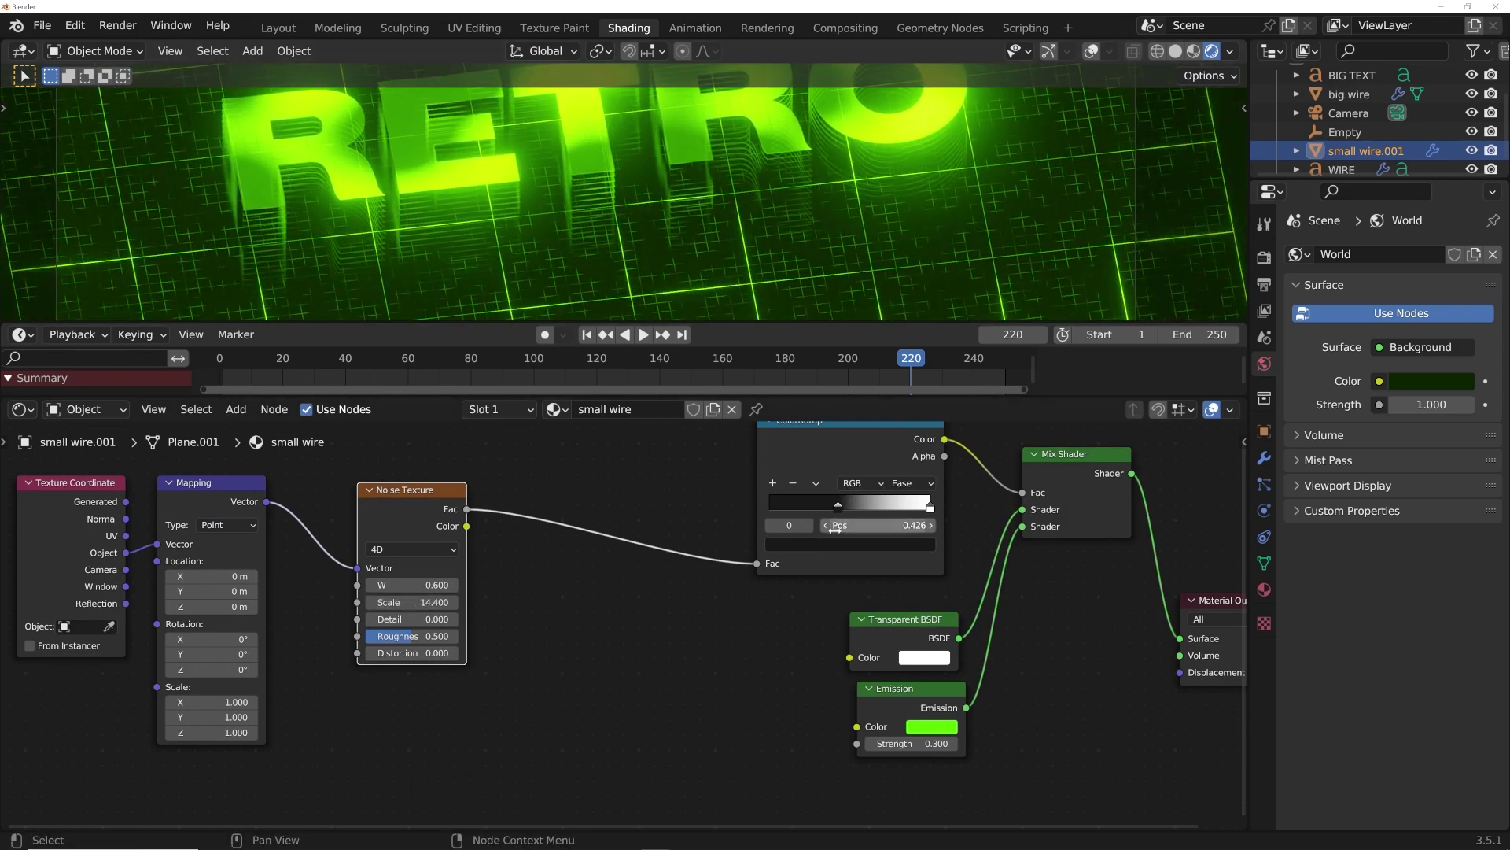
pyautogui.moveTo(838, 507); pyautogui.dragTo(831, 509)
pyautogui.moveTo(922, 743); pyautogui.dragTo(857, 743)
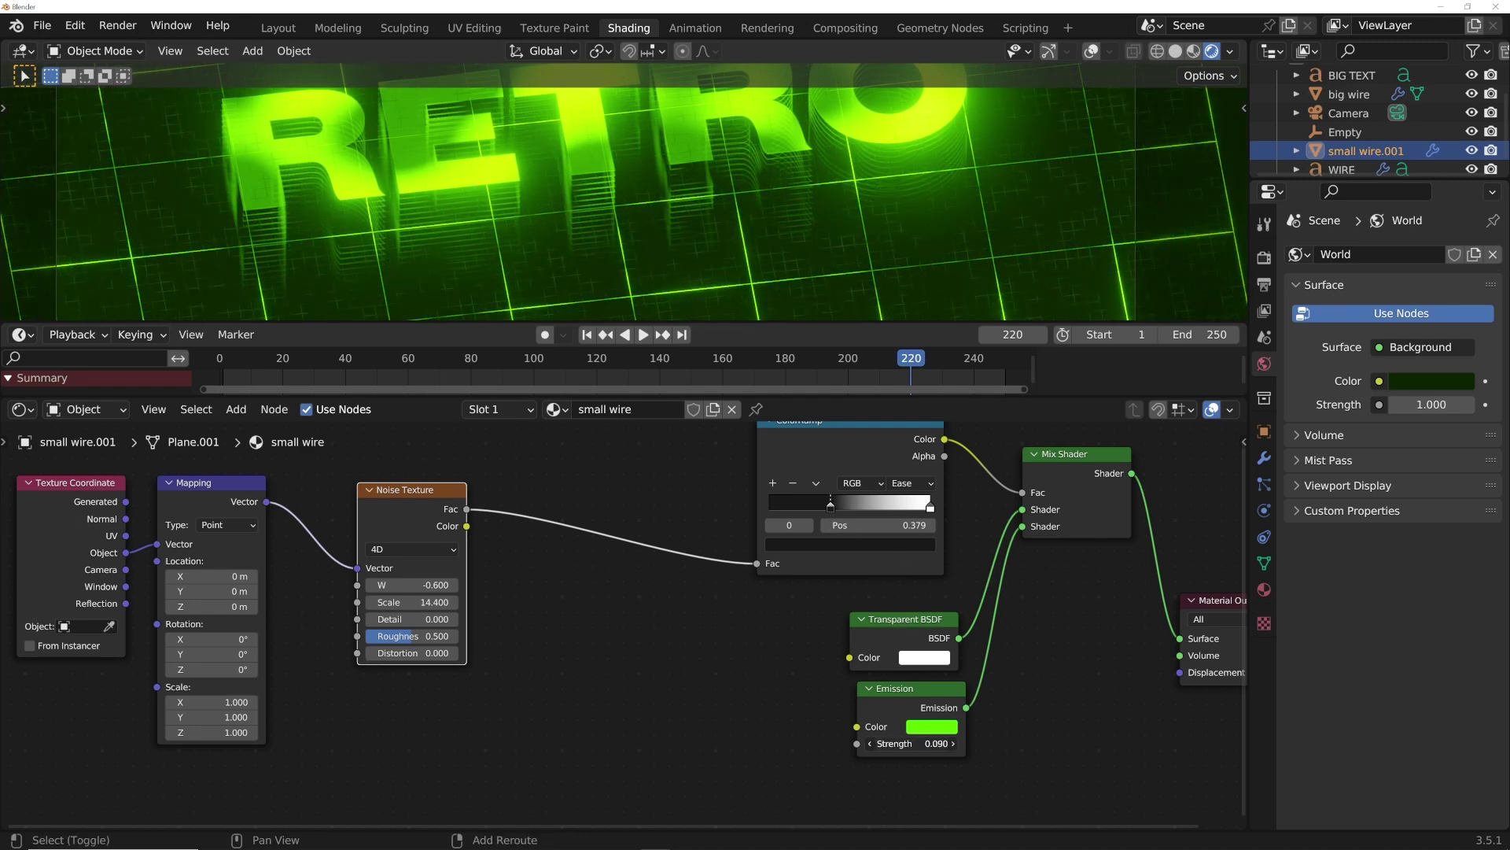
pyautogui.scroll(4, 702, 236)
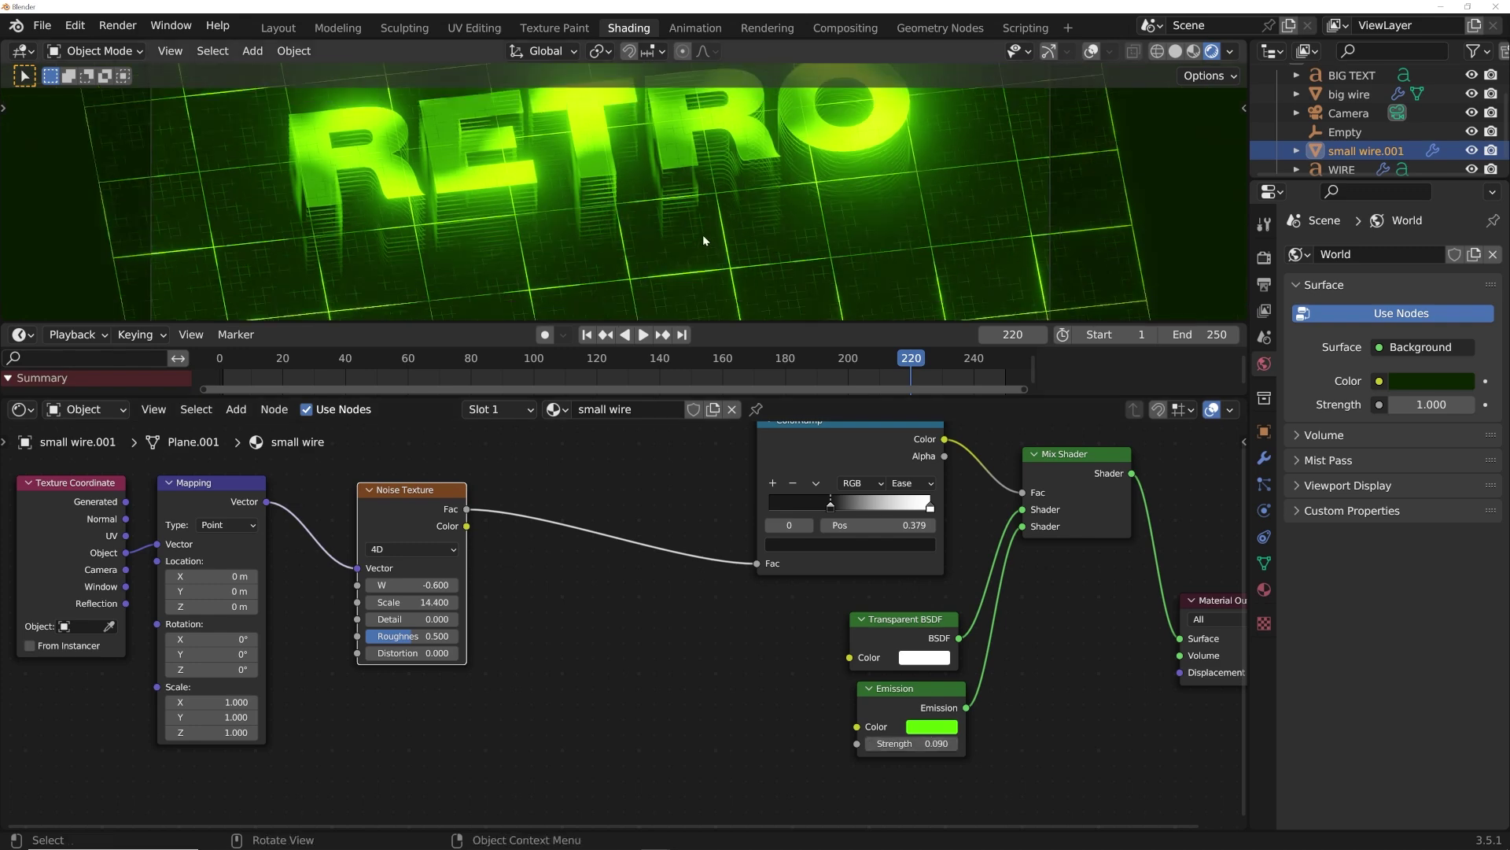
pyautogui.keyDown('shift'); pyautogui.moveTo(913, 744); pyautogui.dragTo(944, 744); pyautogui.keyUp('shift')
# Play the animation briefly and examine the glowing text and grids in the Layout workspace.
pyautogui.scroll(-4, 655, 221)
pyautogui.press('space')
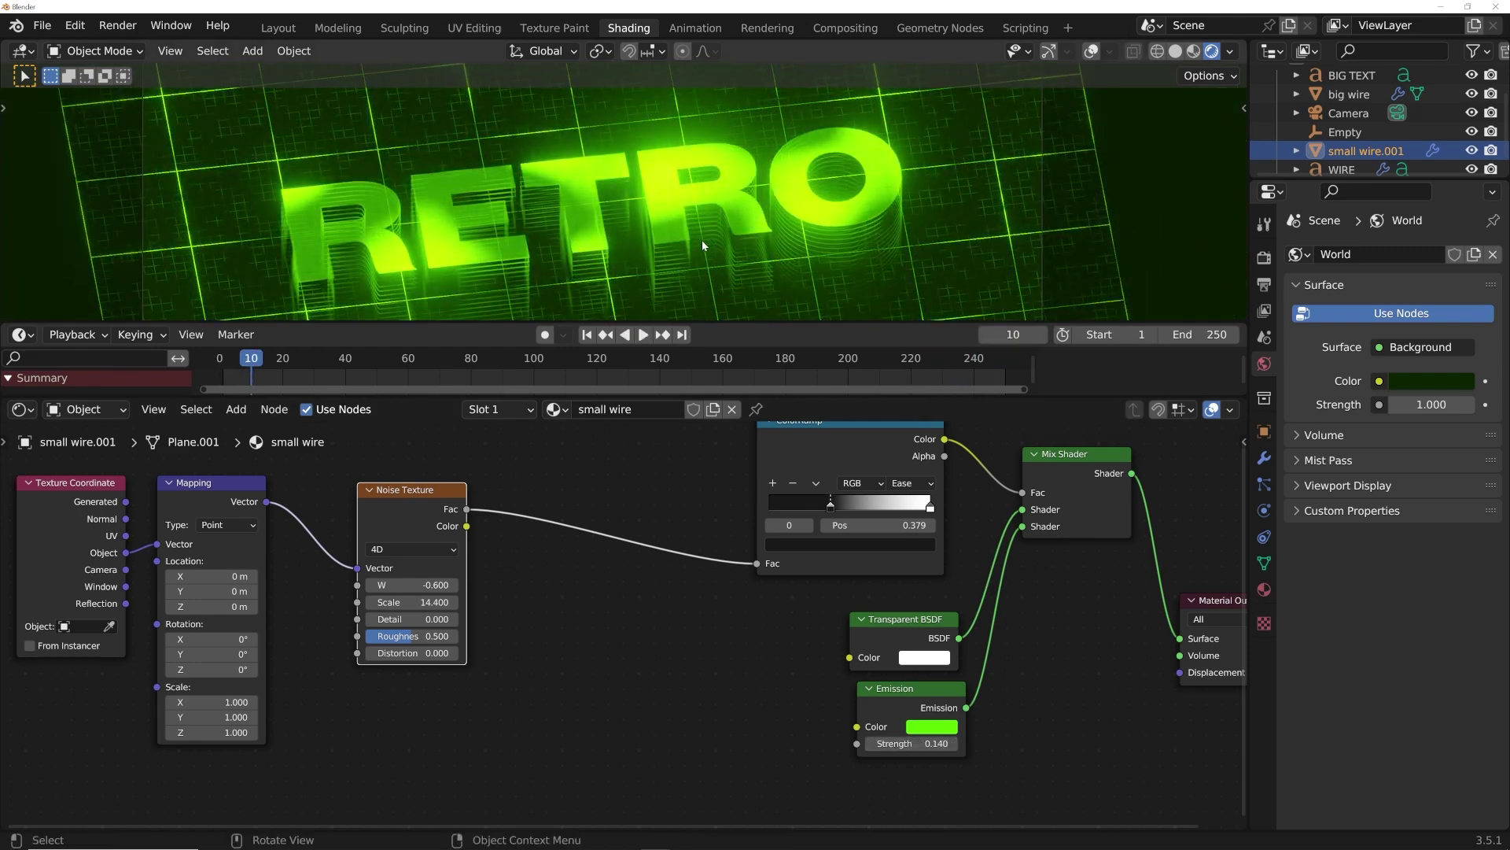
pyautogui.press('space')
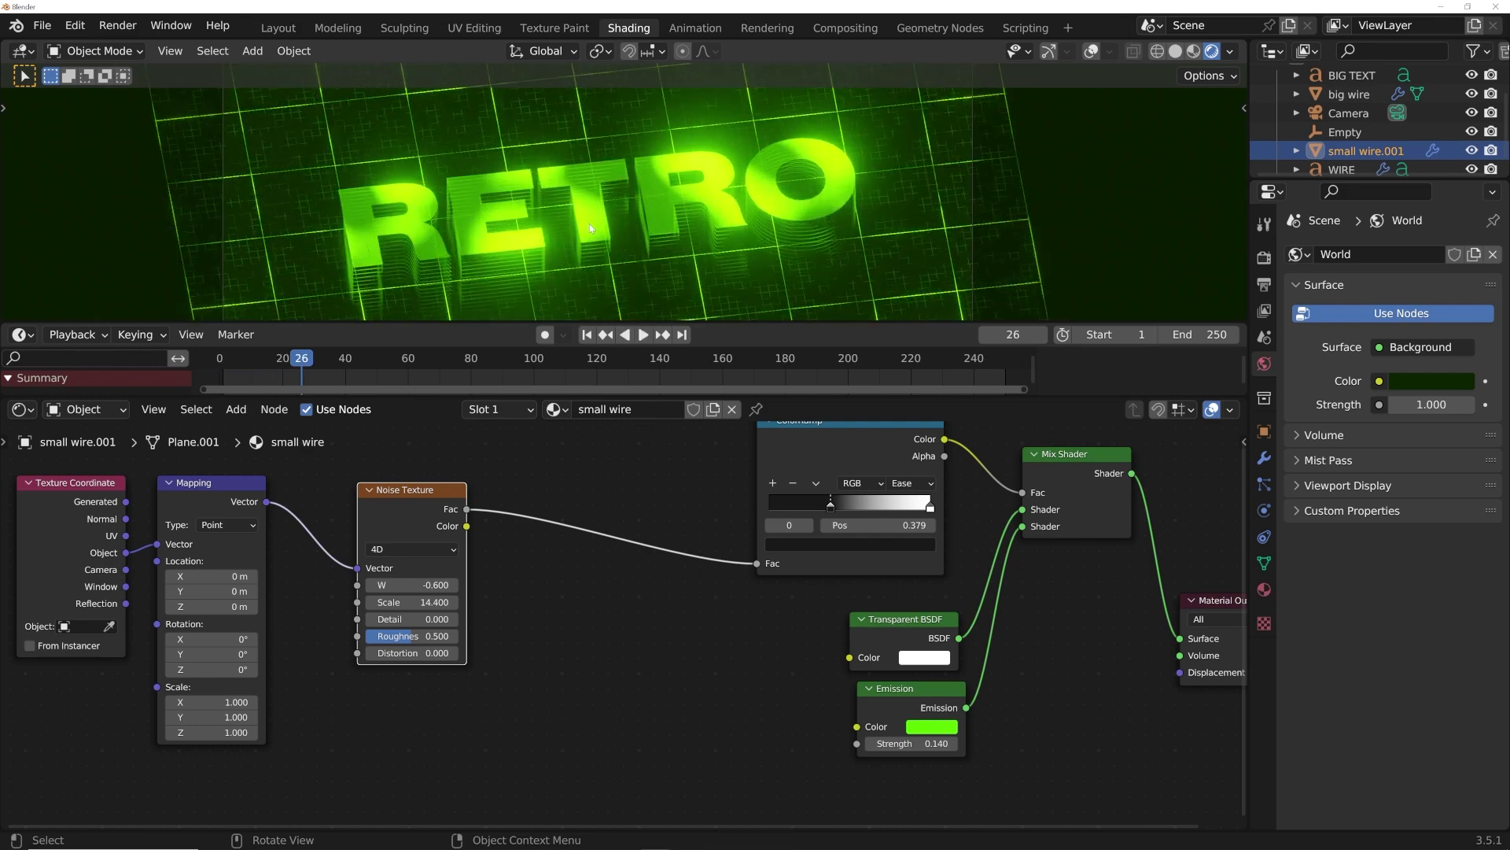
pyautogui.click(277, 28)
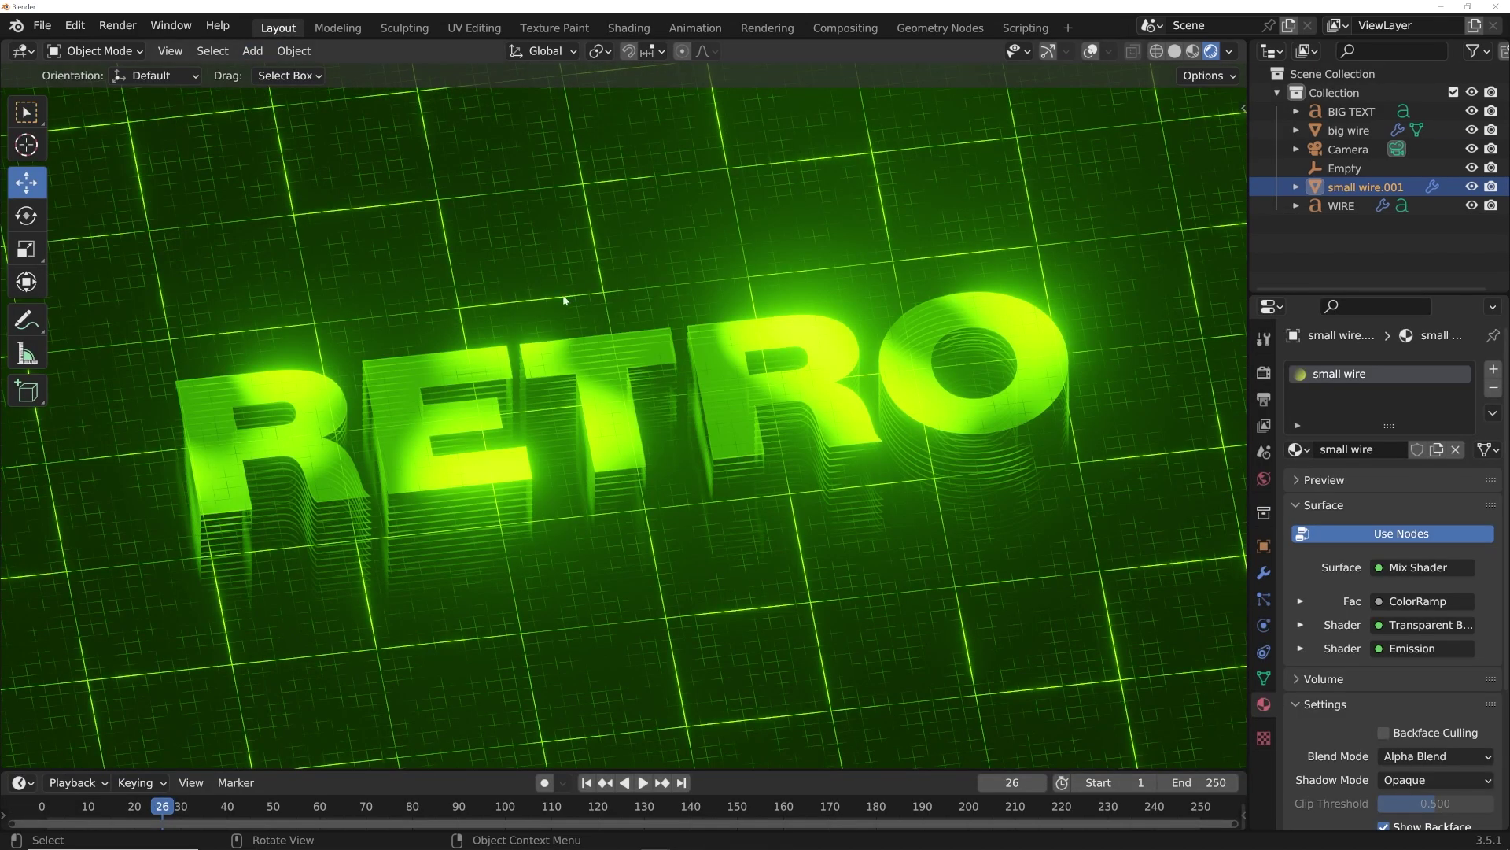
pyautogui.scroll(-3, 565, 299)
pyautogui.scroll(2, 571, 296)
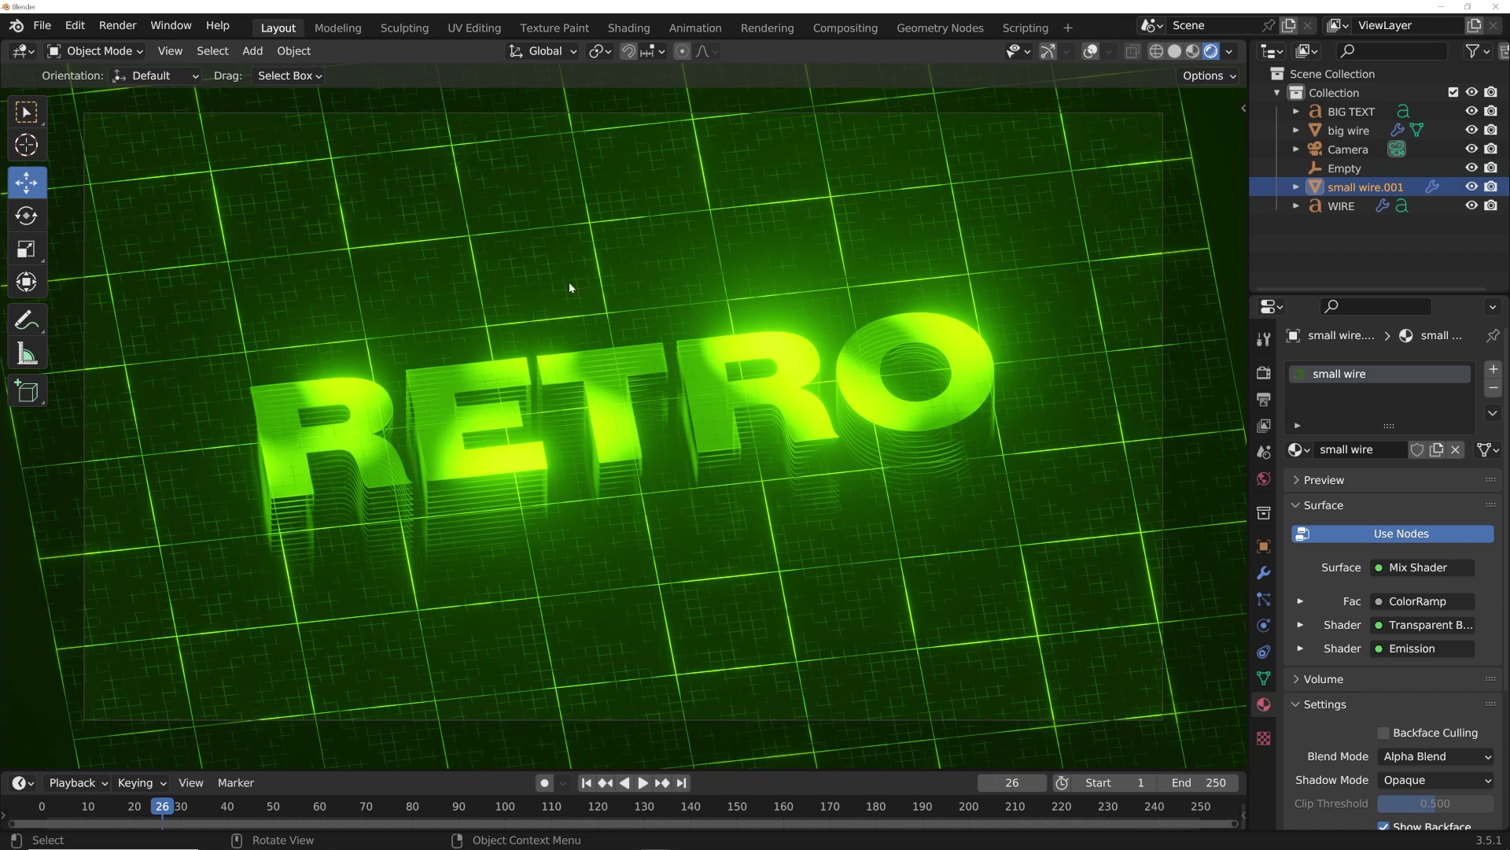
# Enlarge the timeline, go to frame 0, and keyframe the camera's X and Y rotation.
pyautogui.moveTo(397, 771); pyautogui.dragTo(389, 648)
pyautogui.click(586, 661)
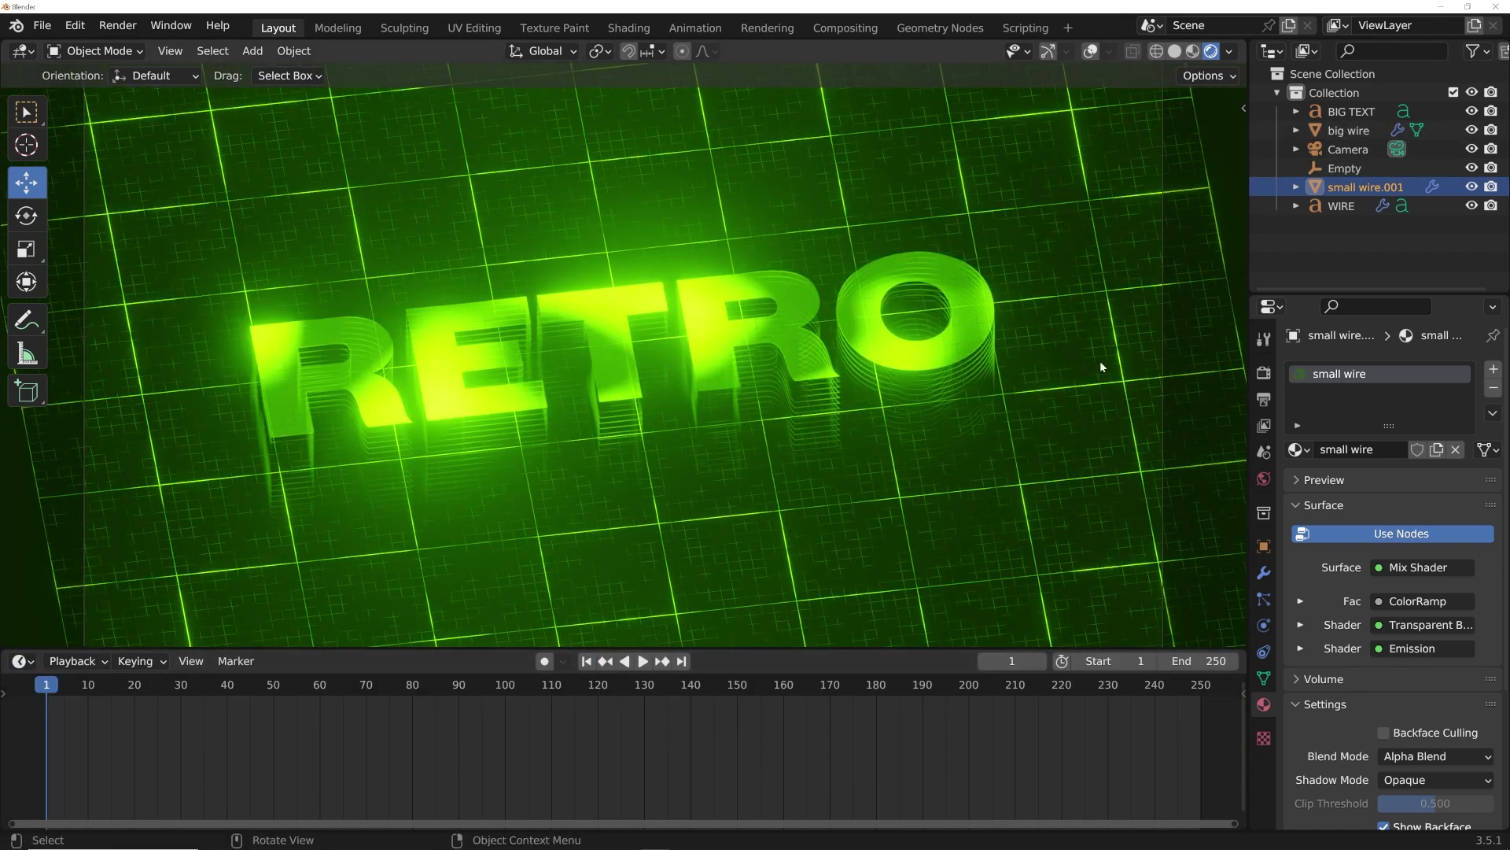
pyautogui.click(1349, 151)
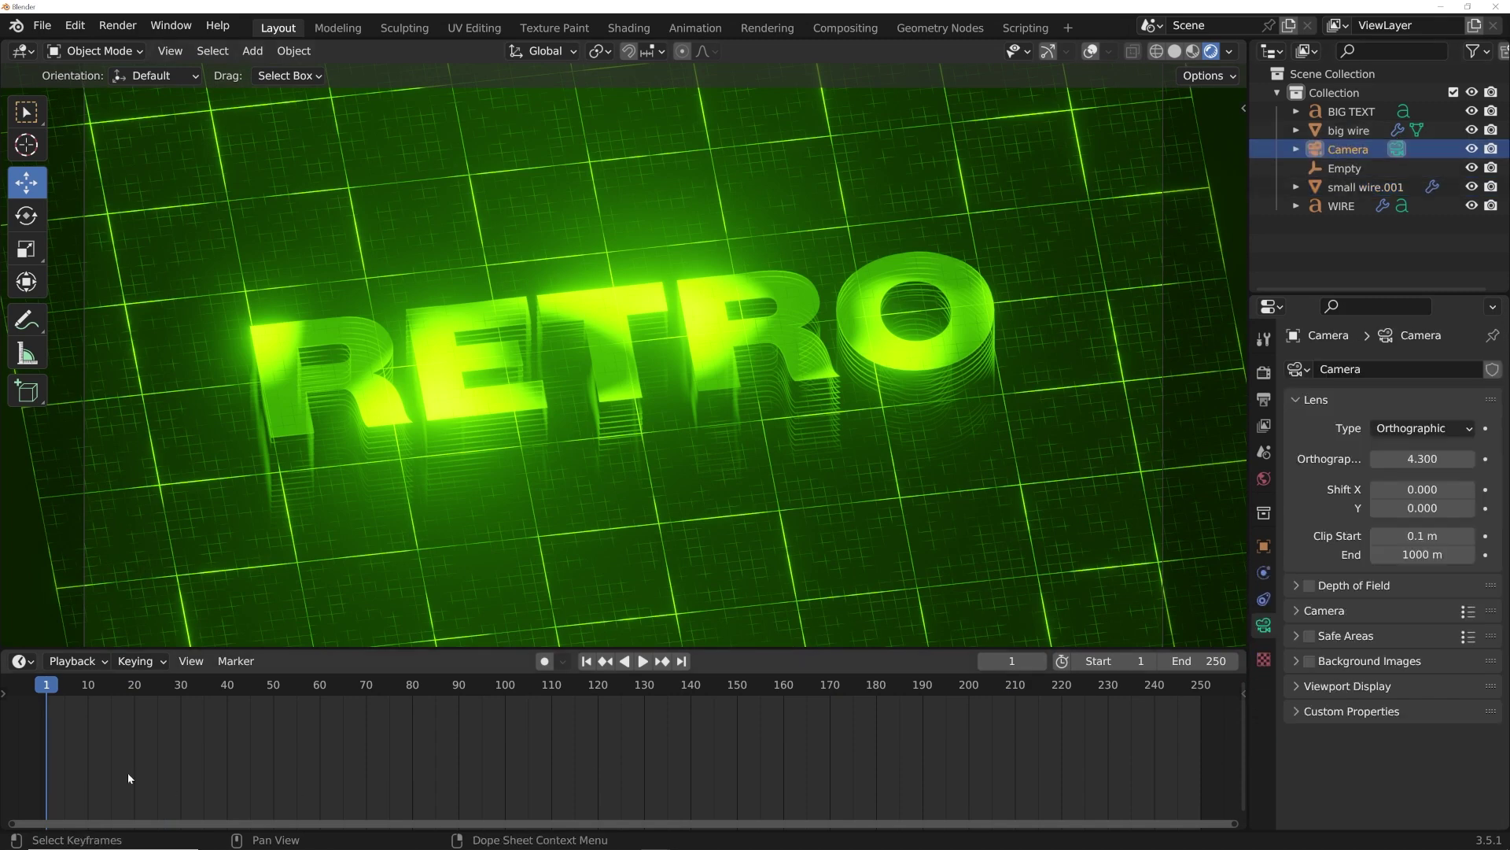
pyautogui.press('Left')
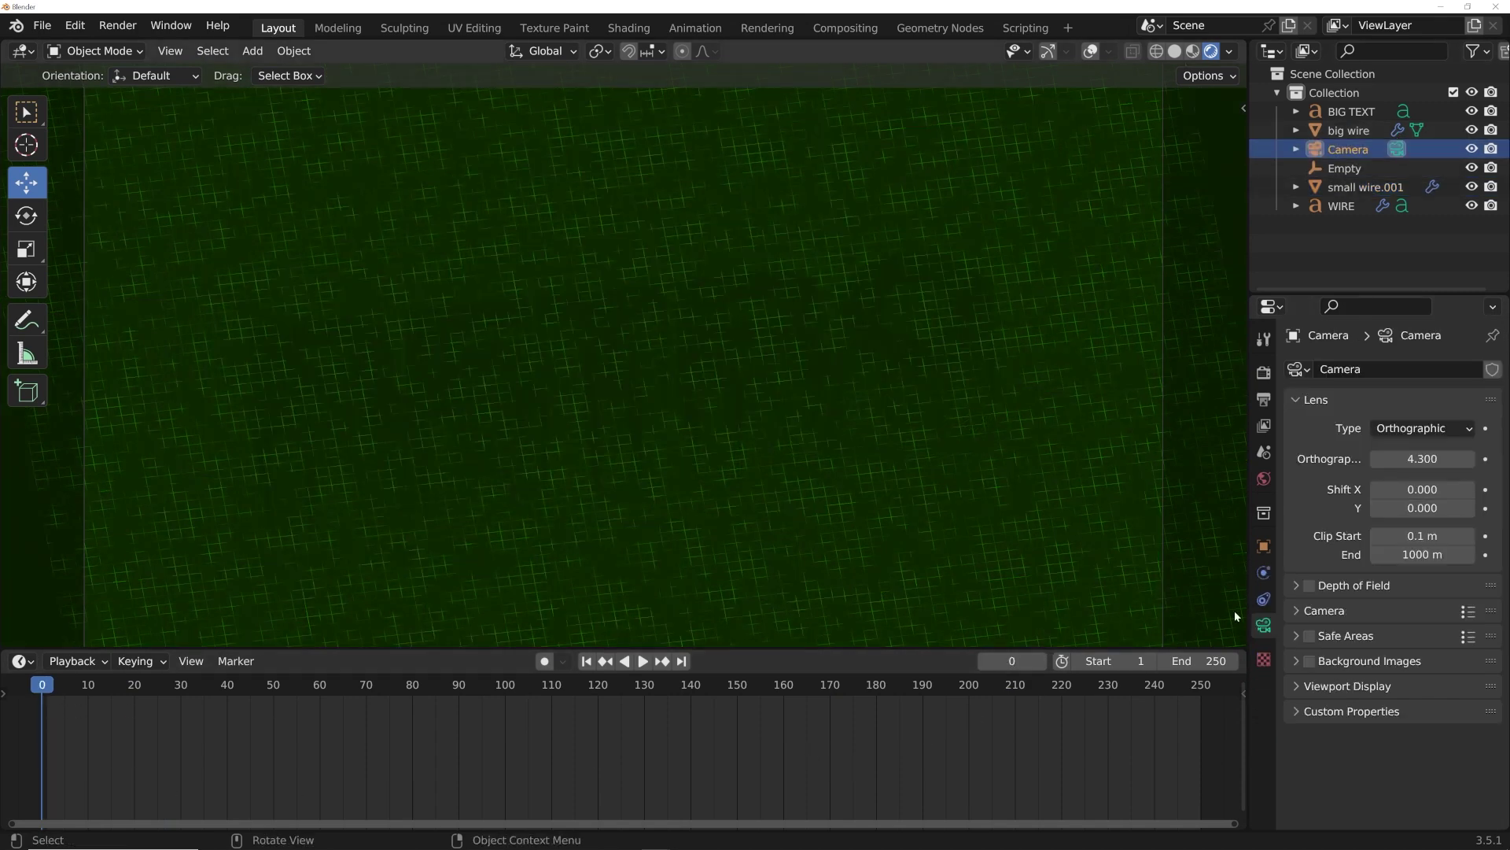
pyautogui.click(1264, 546)
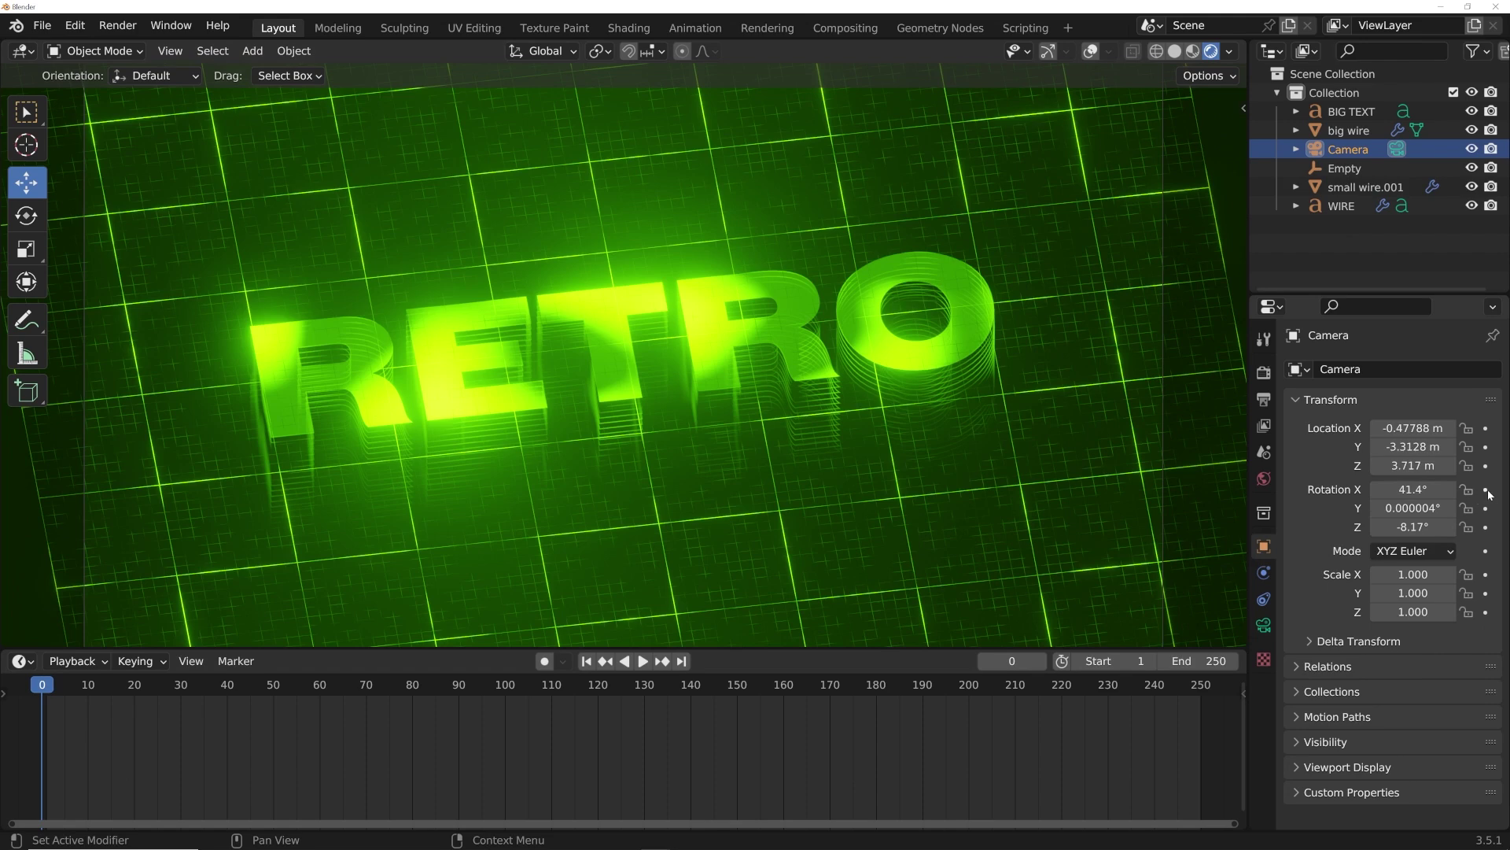
pyautogui.click(1485, 489)
pyautogui.click(1486, 508)
# In the Animation workspace, show the camera view in rendered shading and turn the other, widened viewport into a Graph Editor.
pyautogui.click(695, 27)
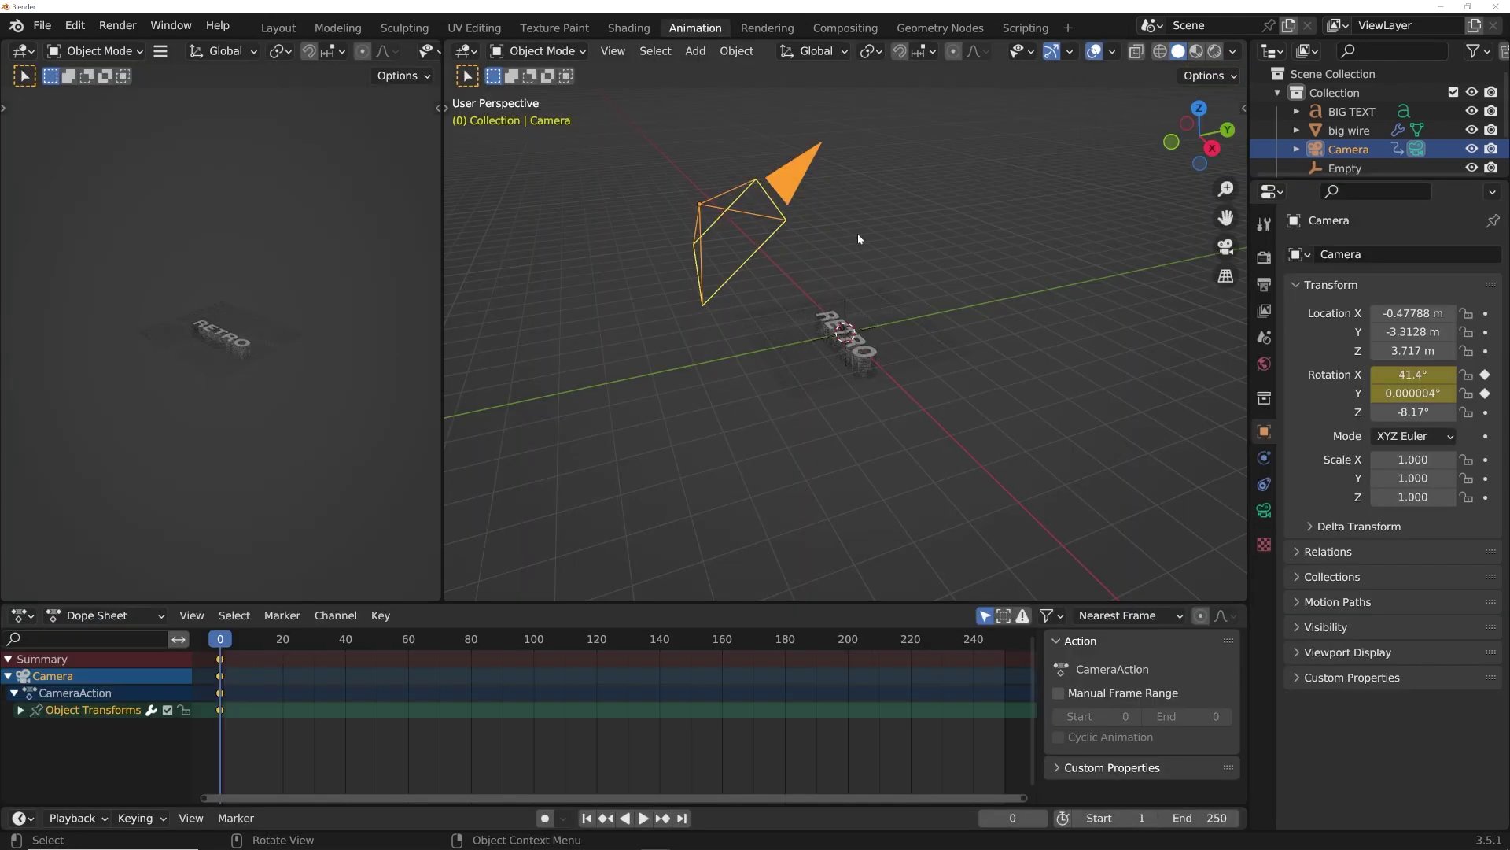
pyautogui.press('KP_0')
pyautogui.moveTo(441, 430); pyautogui.dragTo(704, 430)
pyautogui.scroll(-5, 1023, 52)
pyautogui.scroll(-2, 1239, 52)
pyautogui.click(1213, 51)
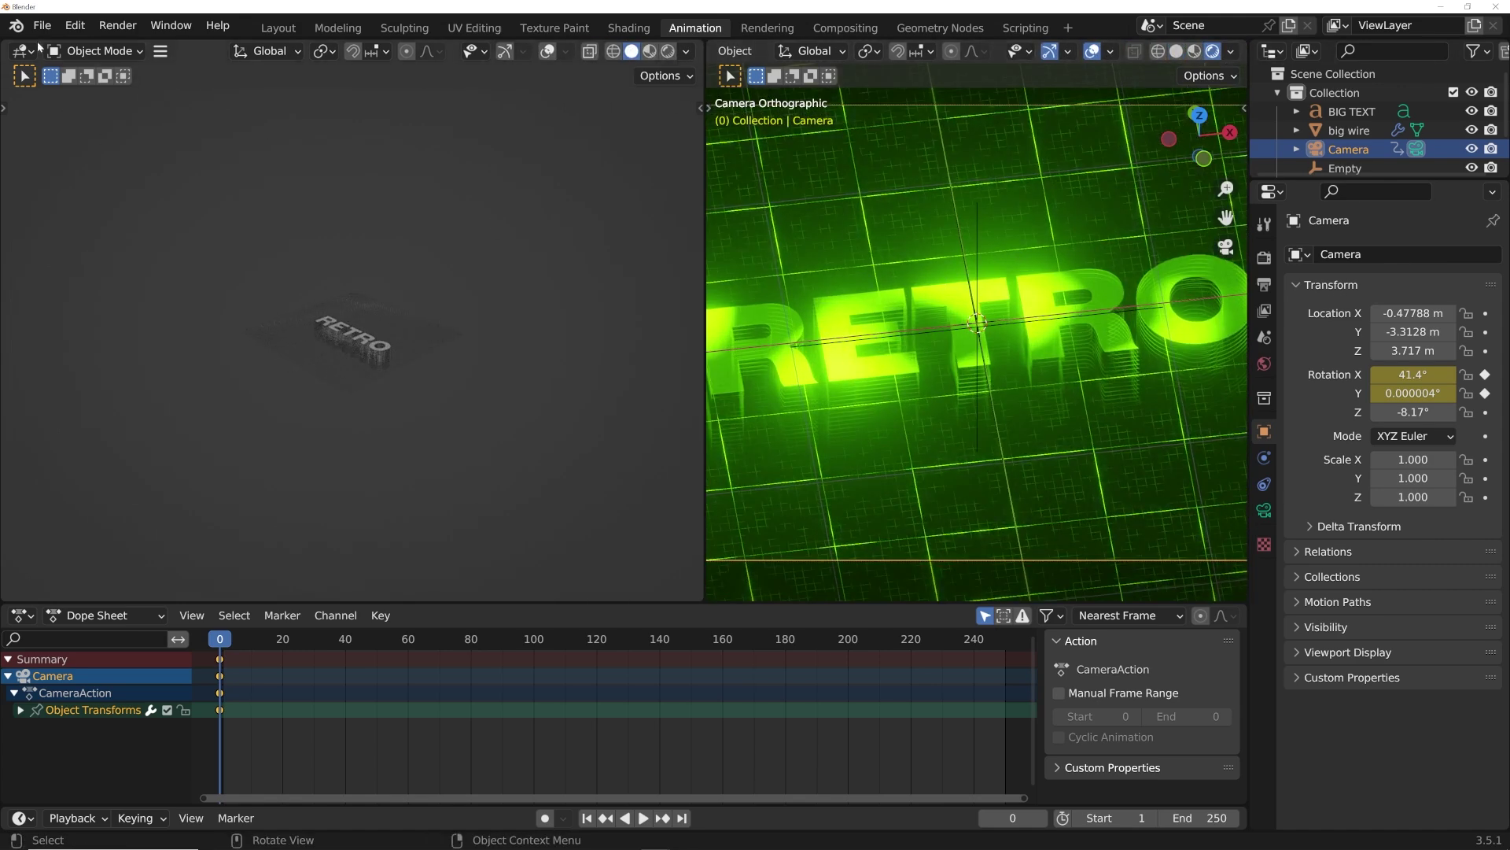
pyautogui.click(22, 51)
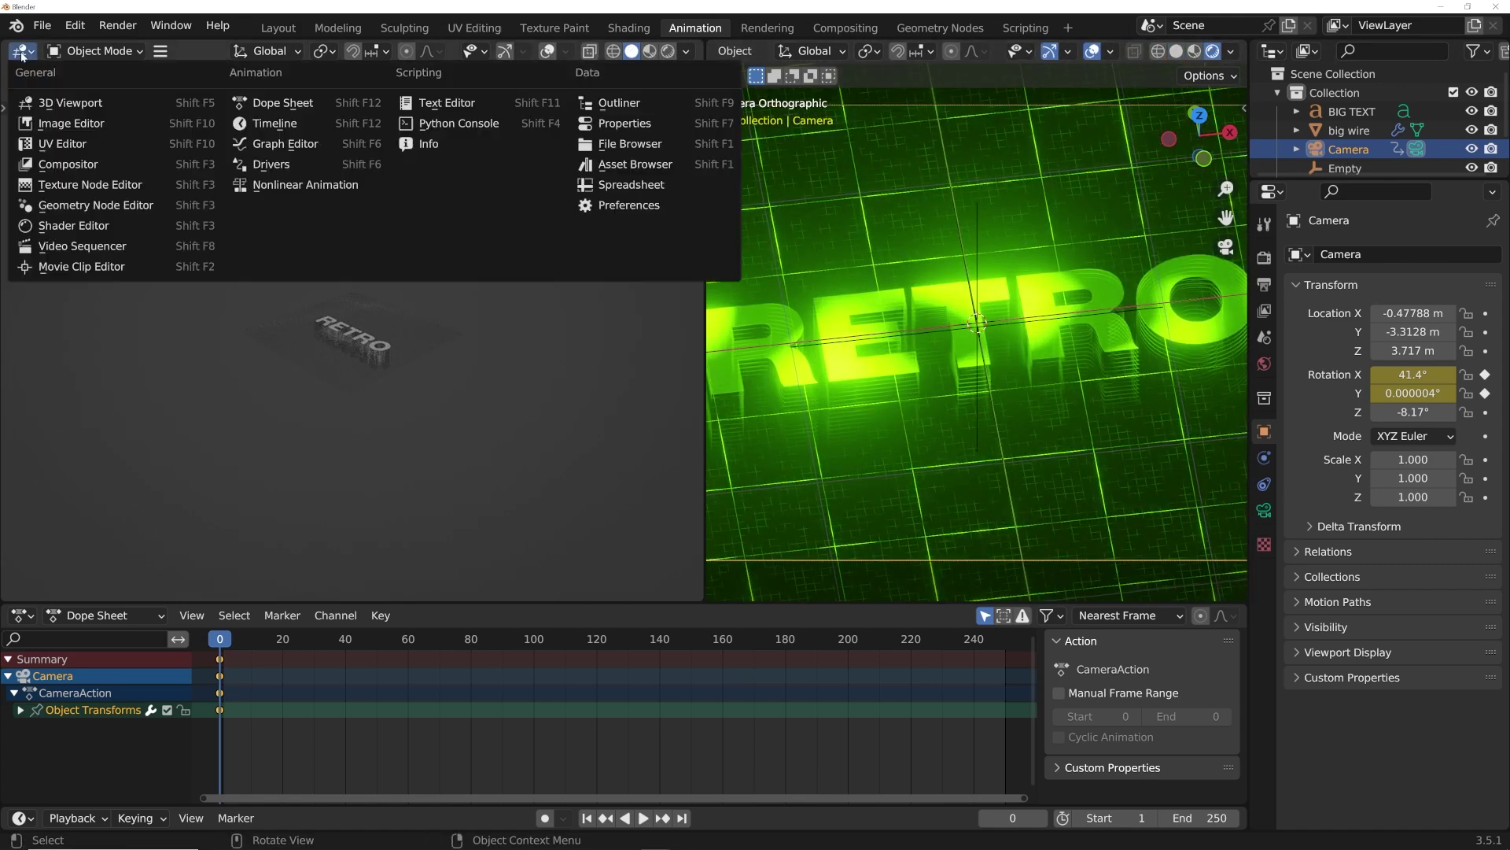
pyautogui.click(267, 145)
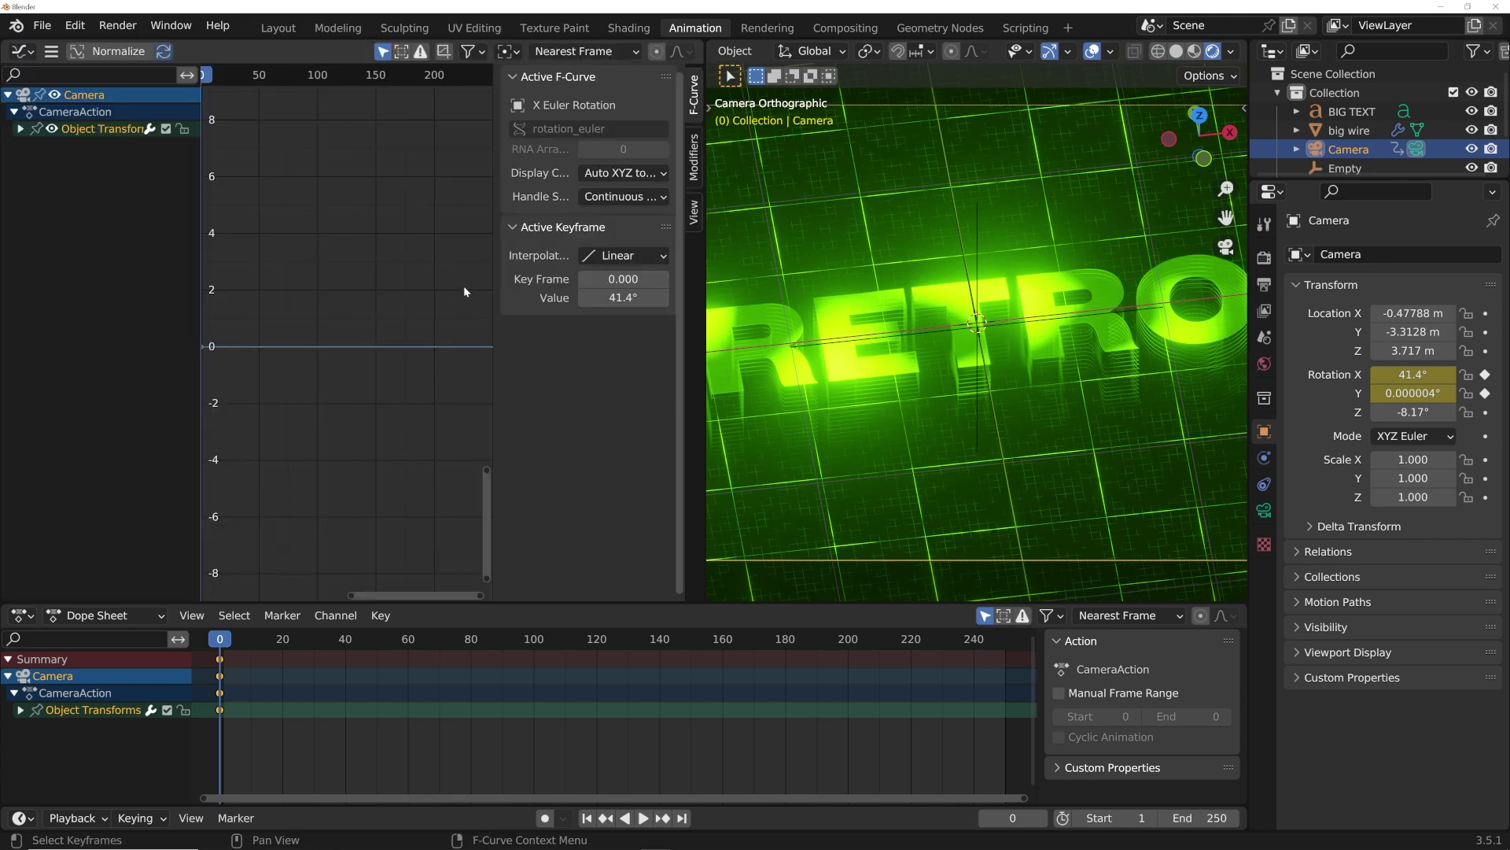
# Add a Noise modifier to the camera's X Euler Rotation curve.
pyautogui.click(20, 129)
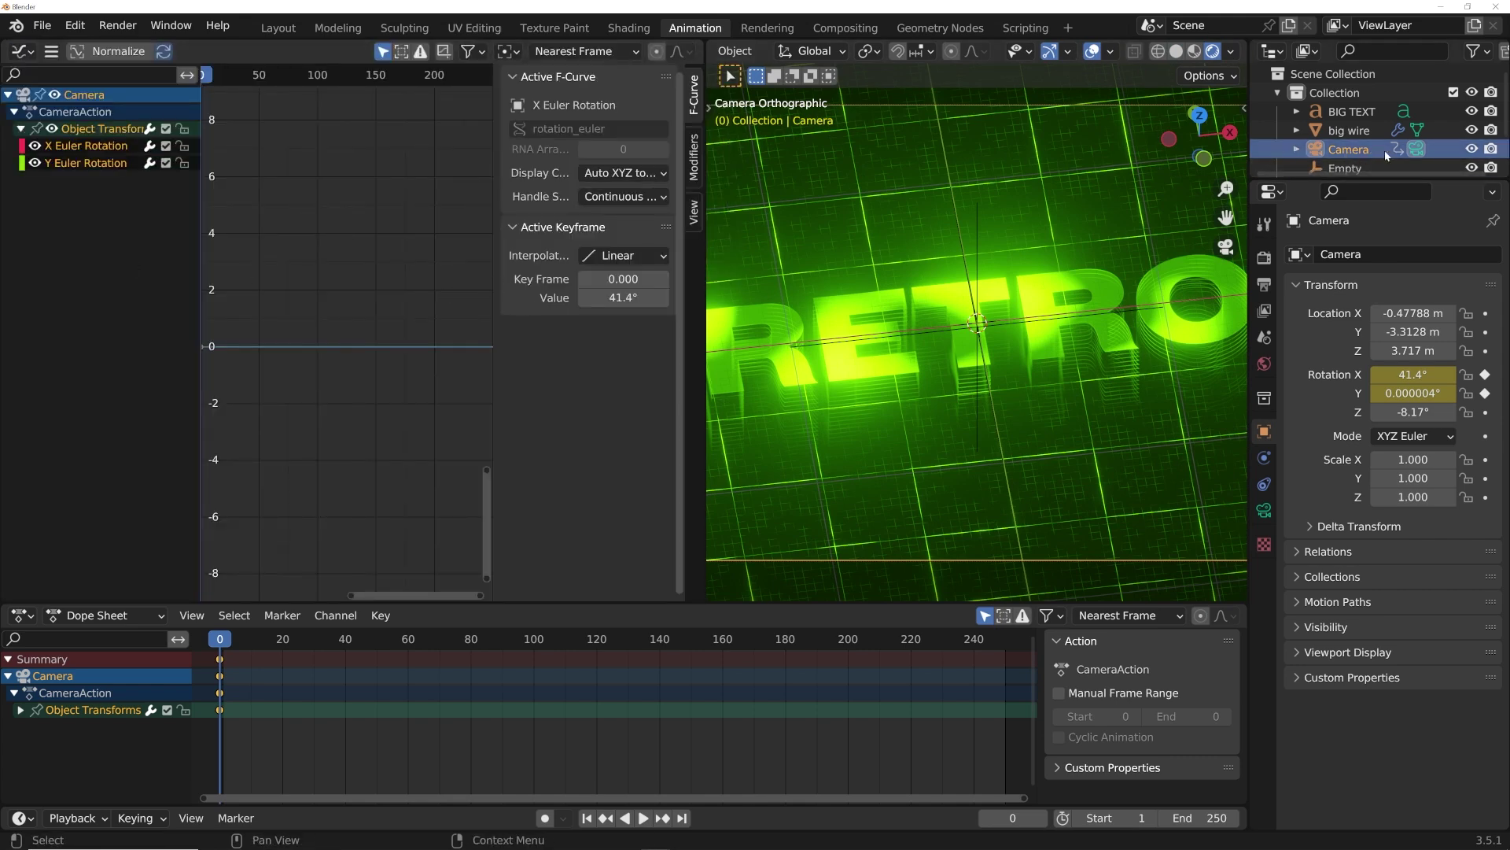
pyautogui.click(72, 151)
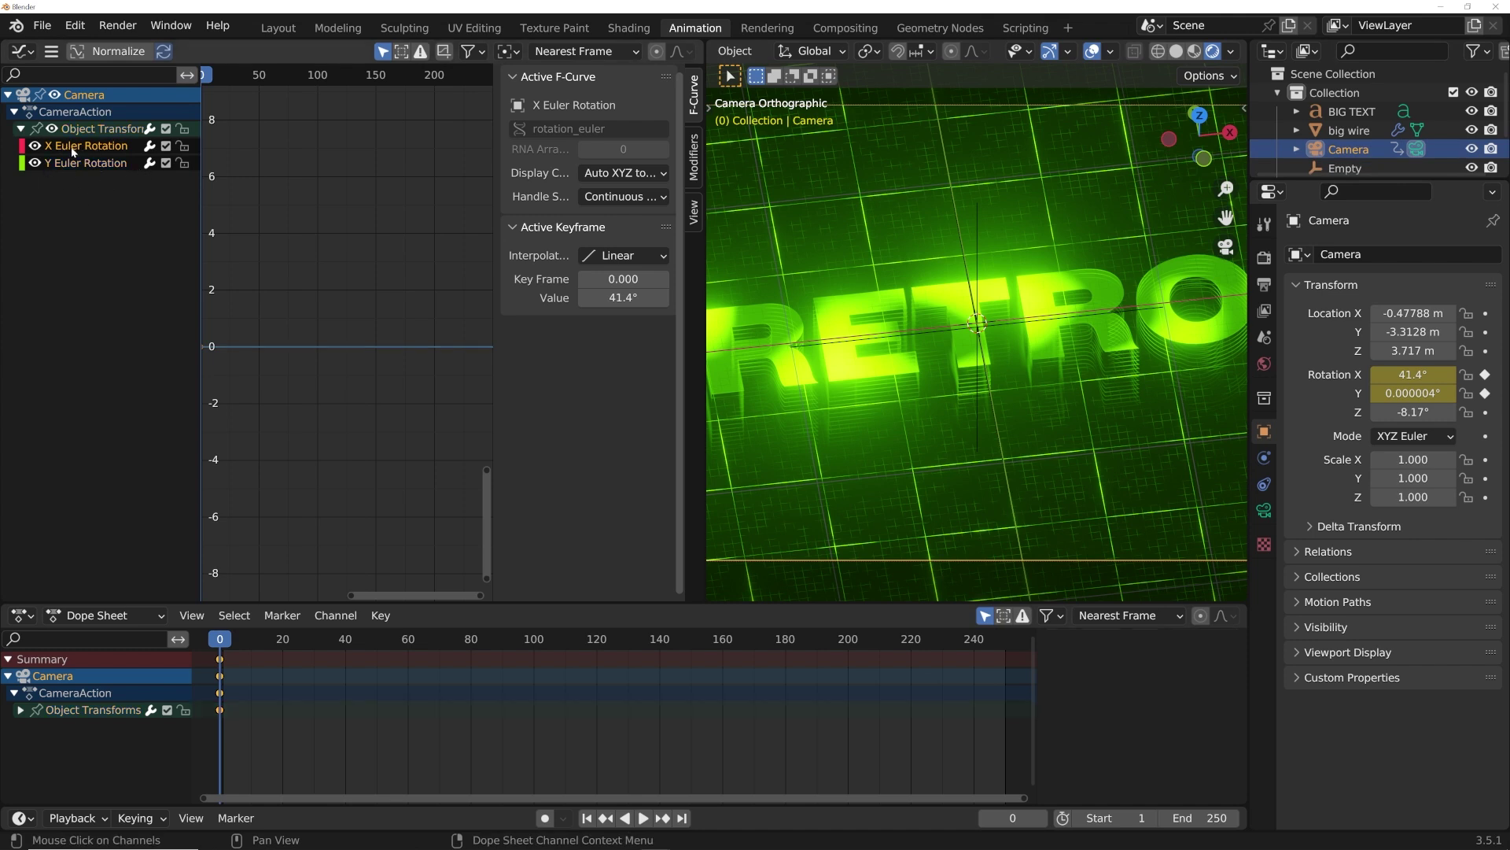
pyautogui.click(693, 156)
pyautogui.click(557, 80)
pyautogui.click(543, 178)
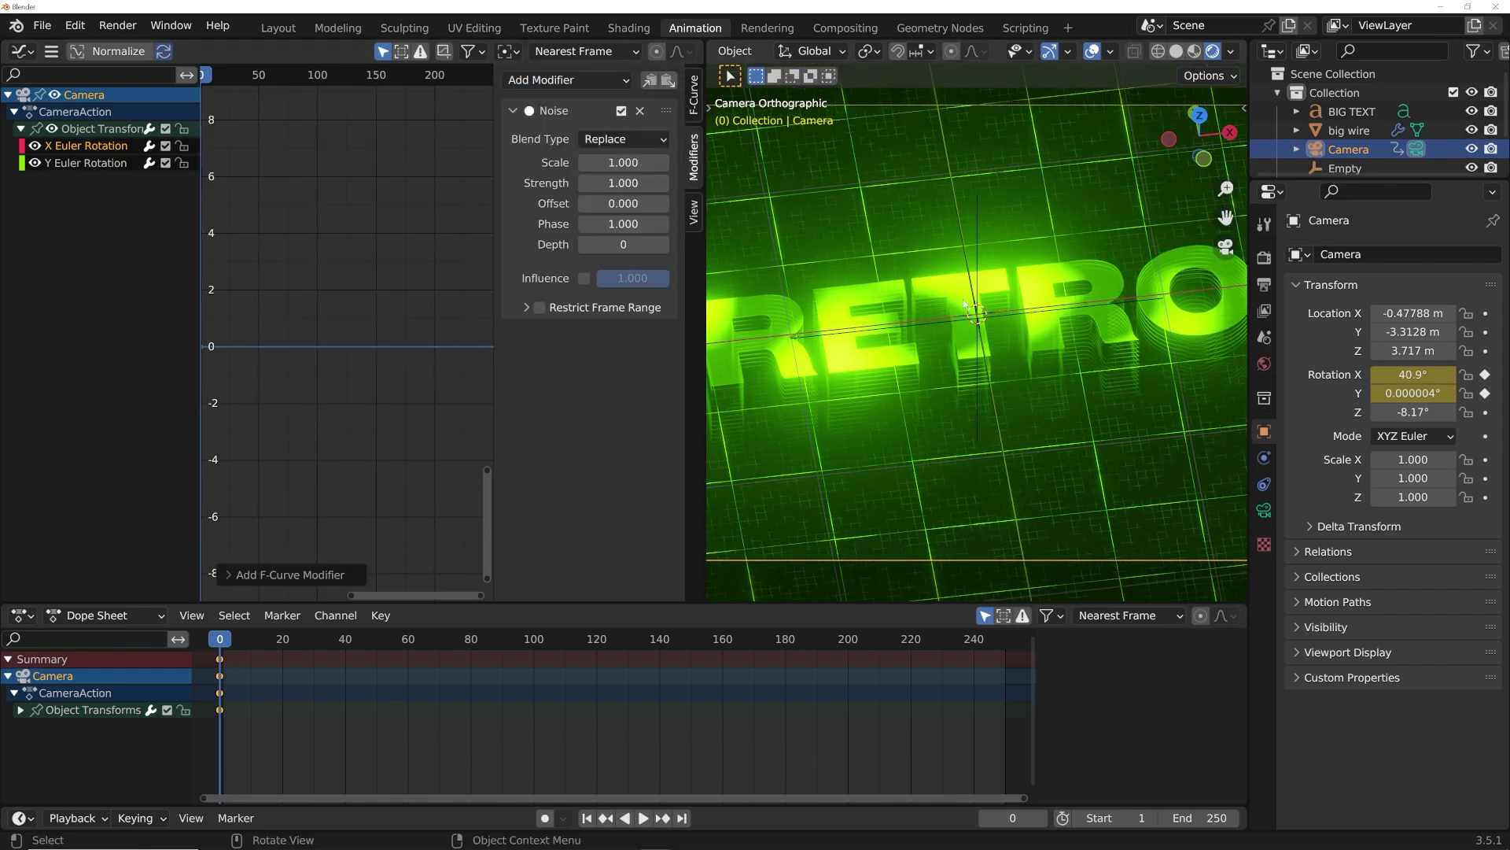
# Play the animation and set the X rotation noise to scale 15 and strength 0.02.
pyautogui.press('space')
pyautogui.click(623, 162)
pyautogui.write('15')
pyautogui.press('Tab')
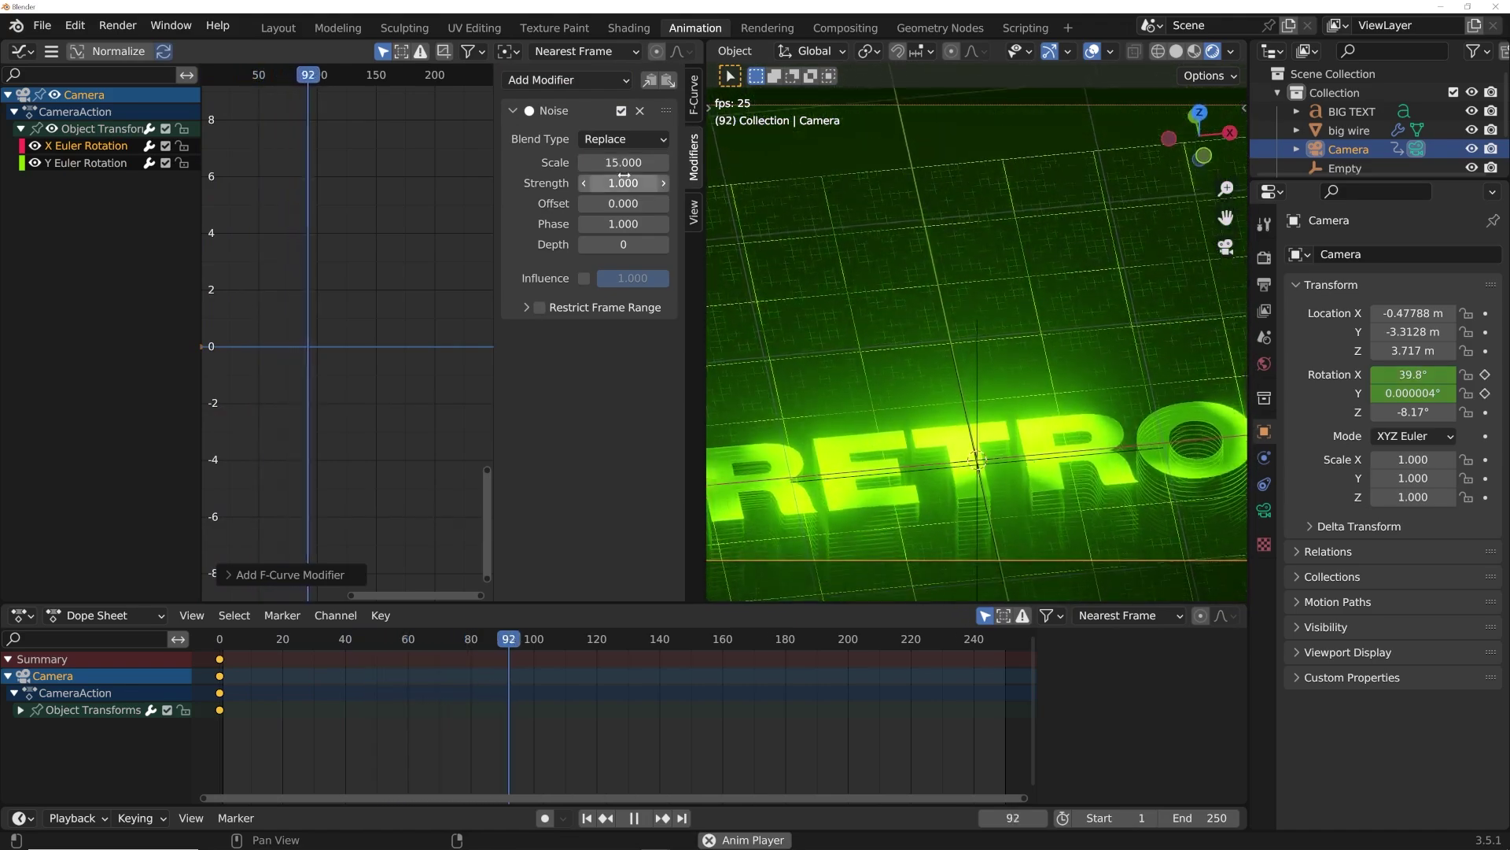
pyautogui.write('0.02')
pyautogui.press('Return')
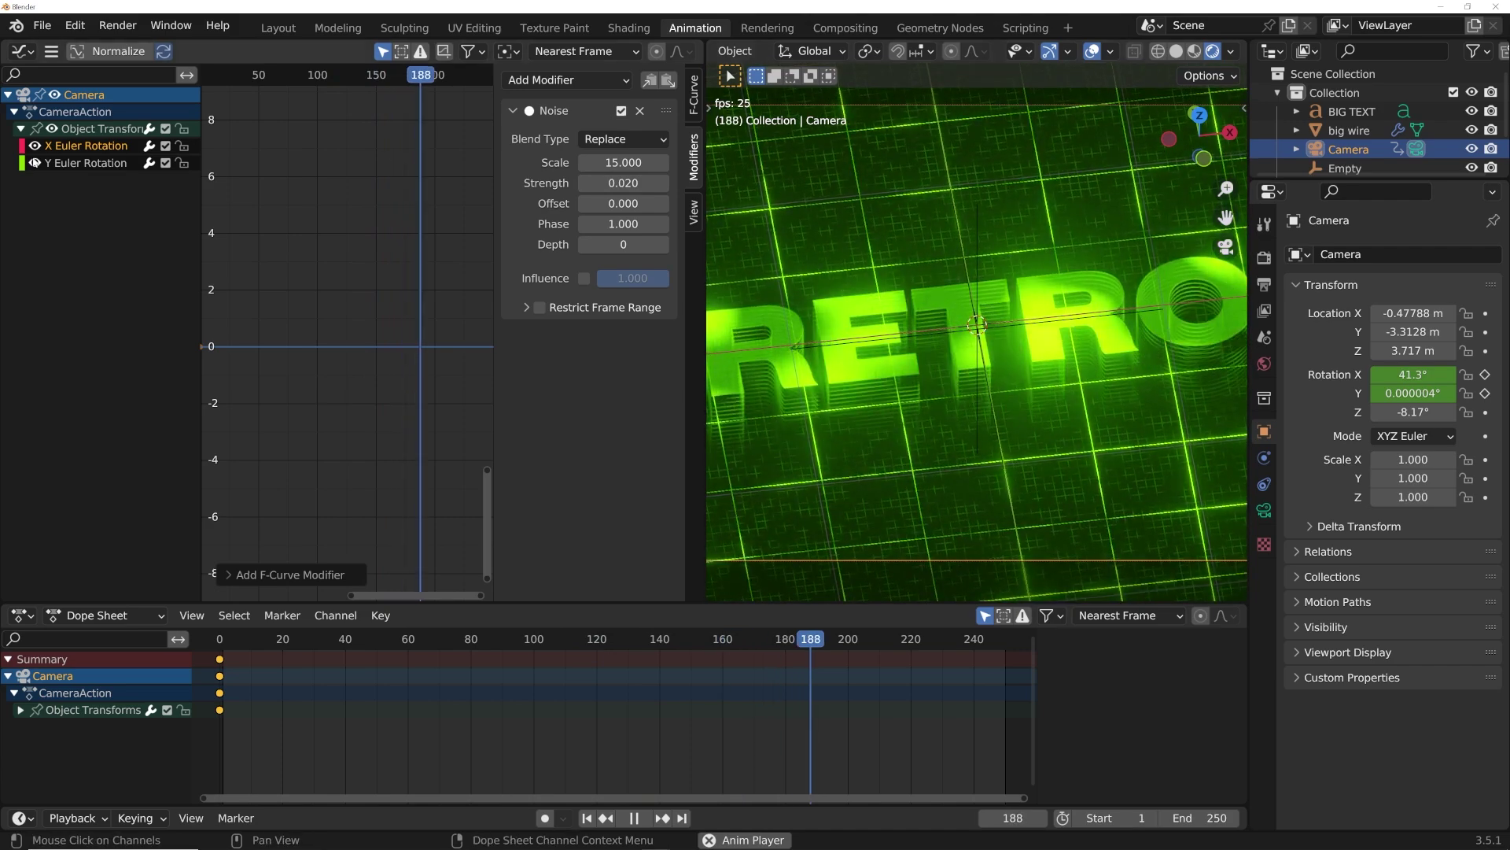
# Add a Noise modifier to the camera's Y Euler Rotation curve with scale 15 and strength 0.02.
pyautogui.click(68, 163)
pyautogui.click(582, 80)
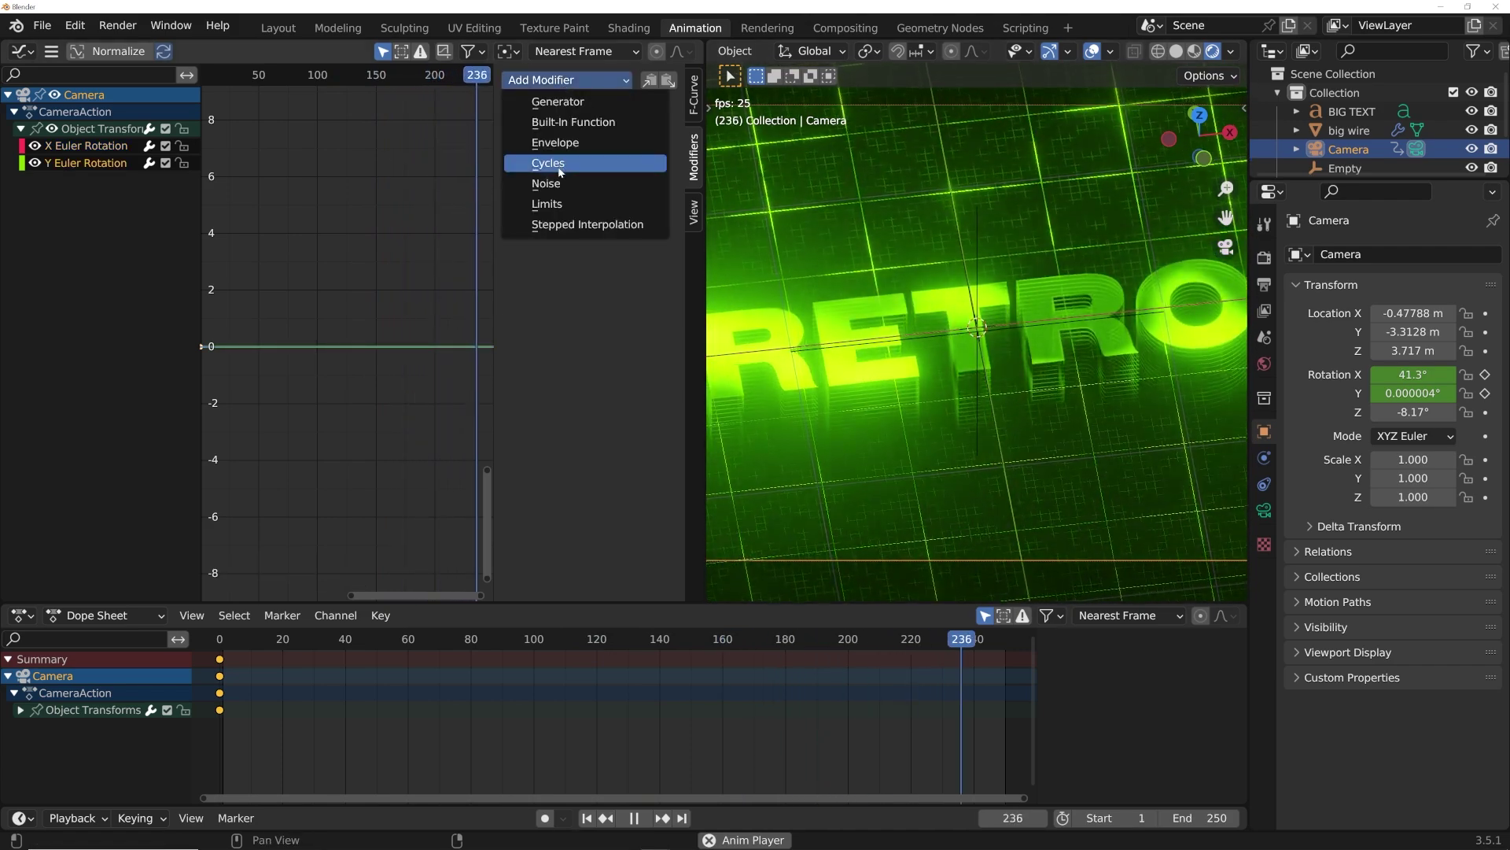
pyautogui.click(547, 183)
pyautogui.doubleClick(623, 163)
pyautogui.write('15')
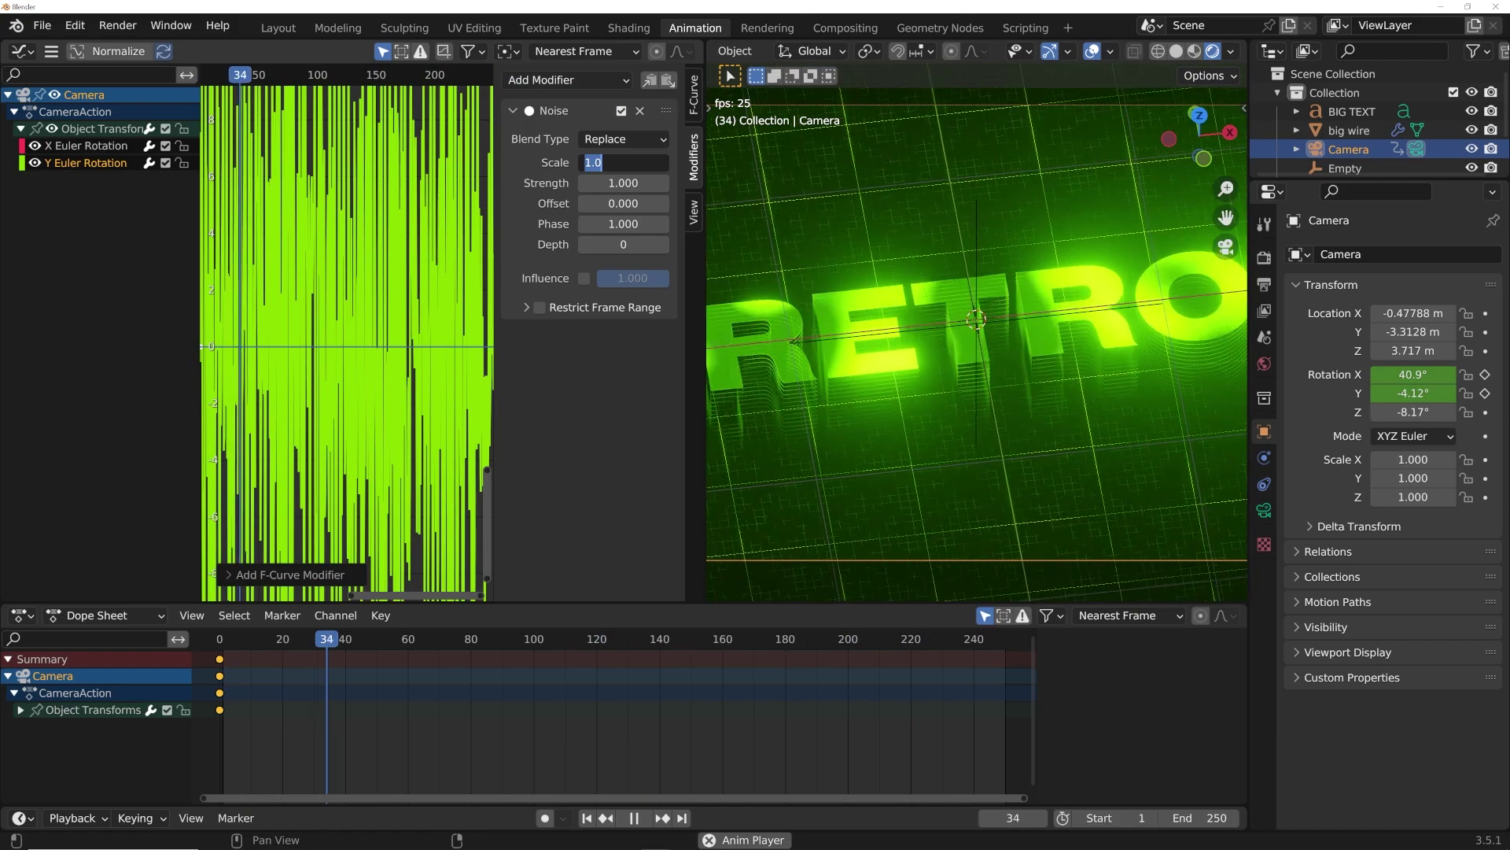
pyautogui.press('Return')
pyautogui.click(623, 183)
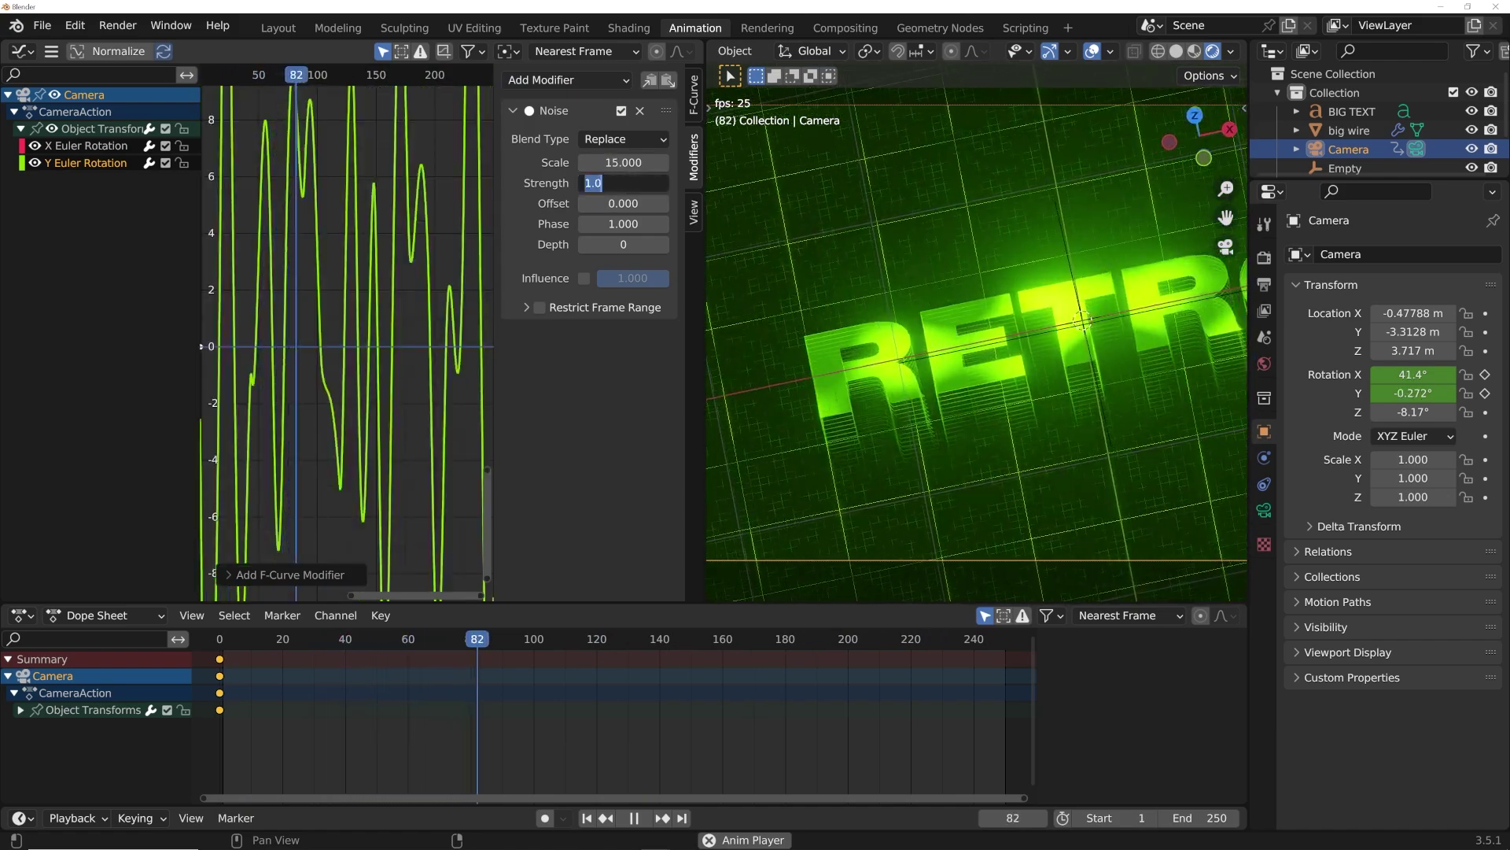
pyautogui.write('.0.02')
pyautogui.press('Return')
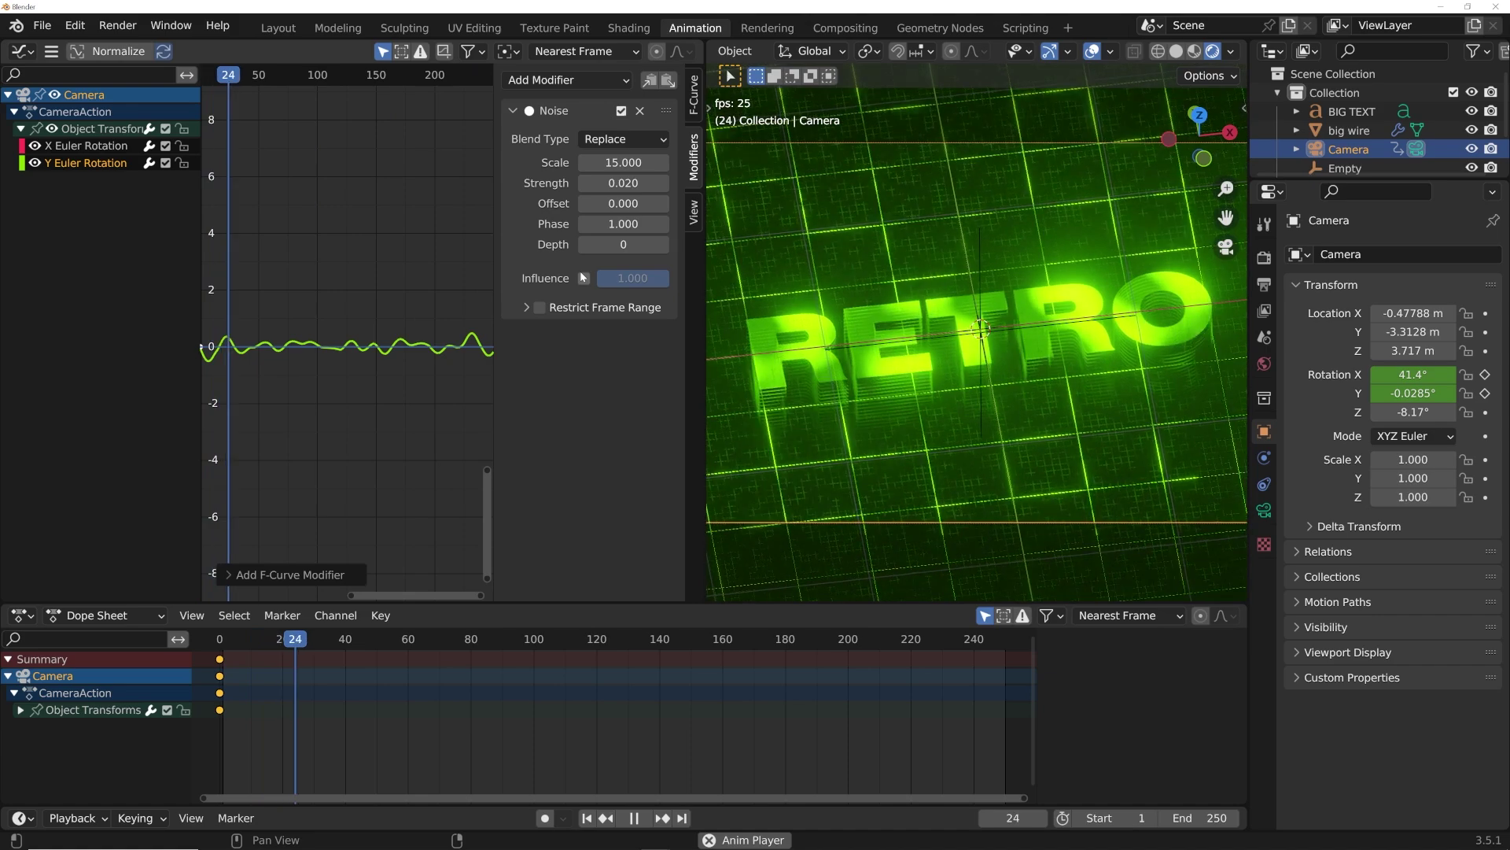
# Inspect the Y rotation noise curve around the end of the frame range and stop the playback.
pyautogui.scroll(-2, 453, 318)
pyautogui.scroll(-3, 453, 318)
pyautogui.moveTo(442, 318); pyautogui.dragTo(421, 330, button='middle')
pyautogui.scroll(5, 422, 329)
pyautogui.moveTo(440, 78); pyautogui.dragTo(434, 85)
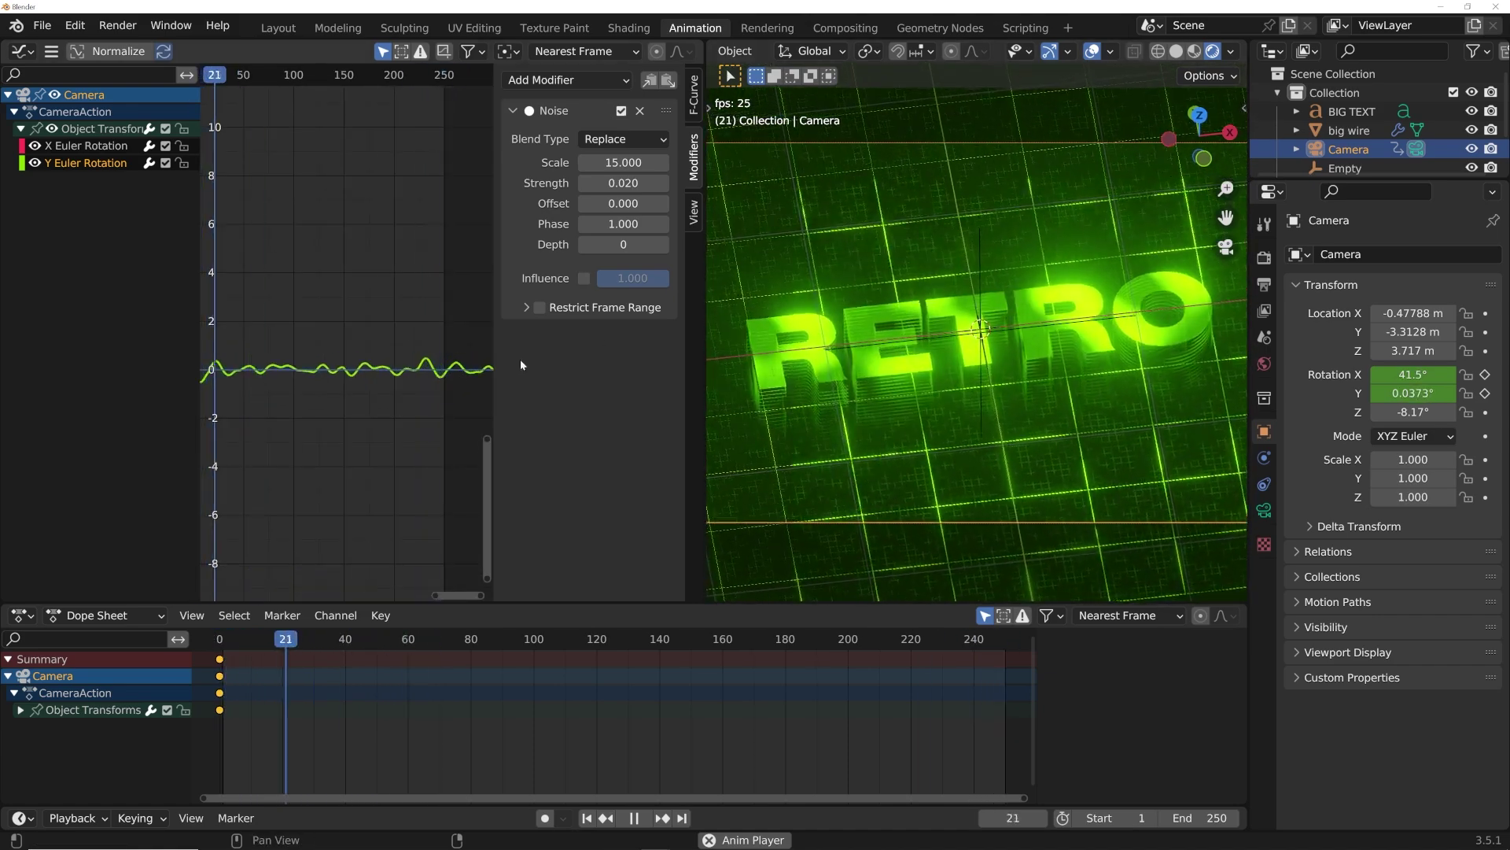
pyautogui.press('space')
# Restrict the X Euler Rotation noise to frames 1 to 250, with a blend in and blend out of 5.
pyautogui.click(77, 147)
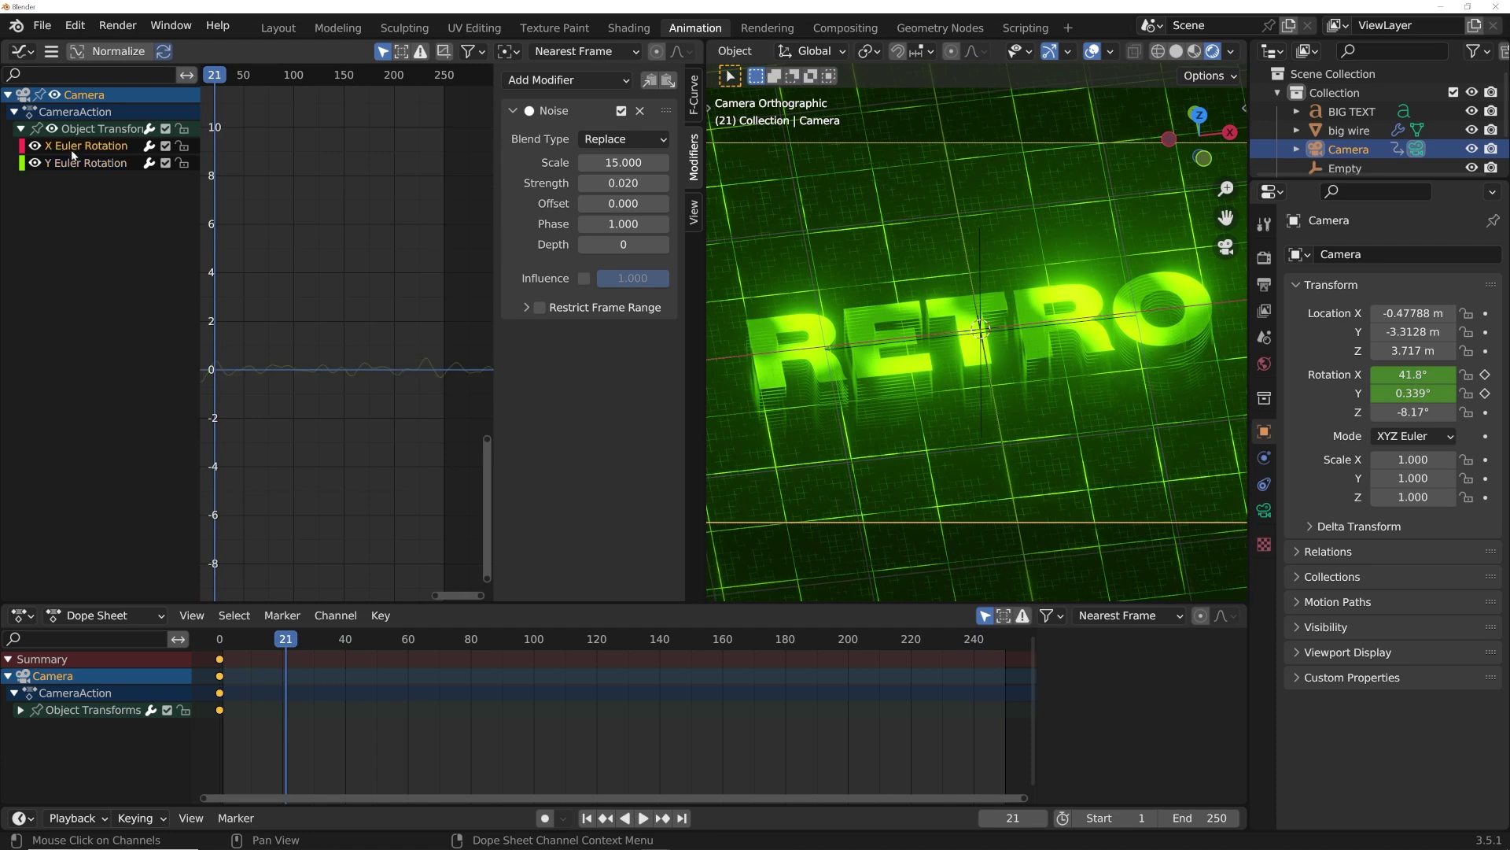
pyautogui.click(540, 307)
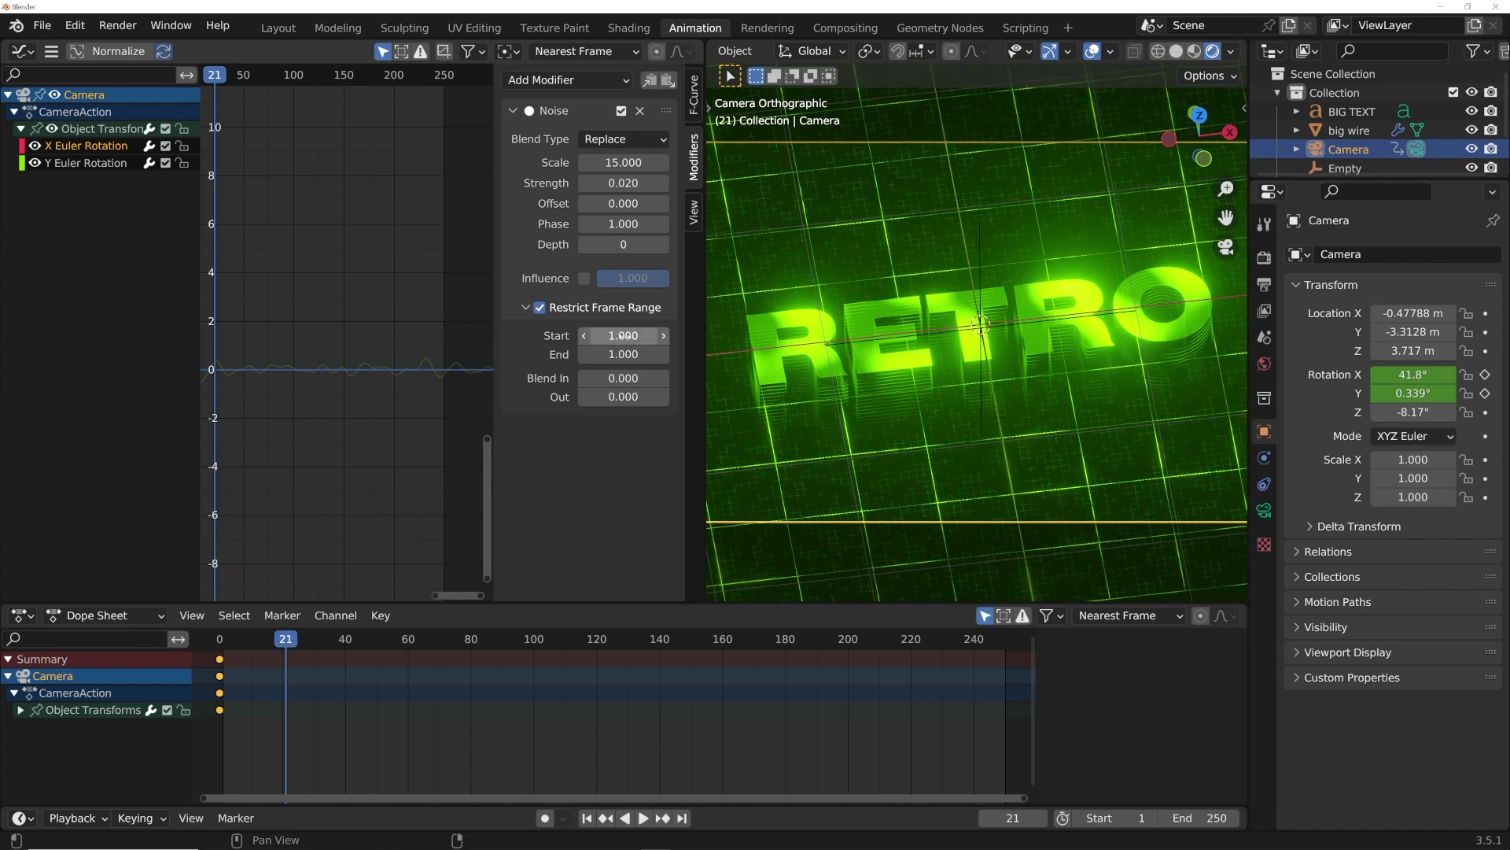
pyautogui.click(623, 354)
pyautogui.write('250')
pyautogui.press('Tab')
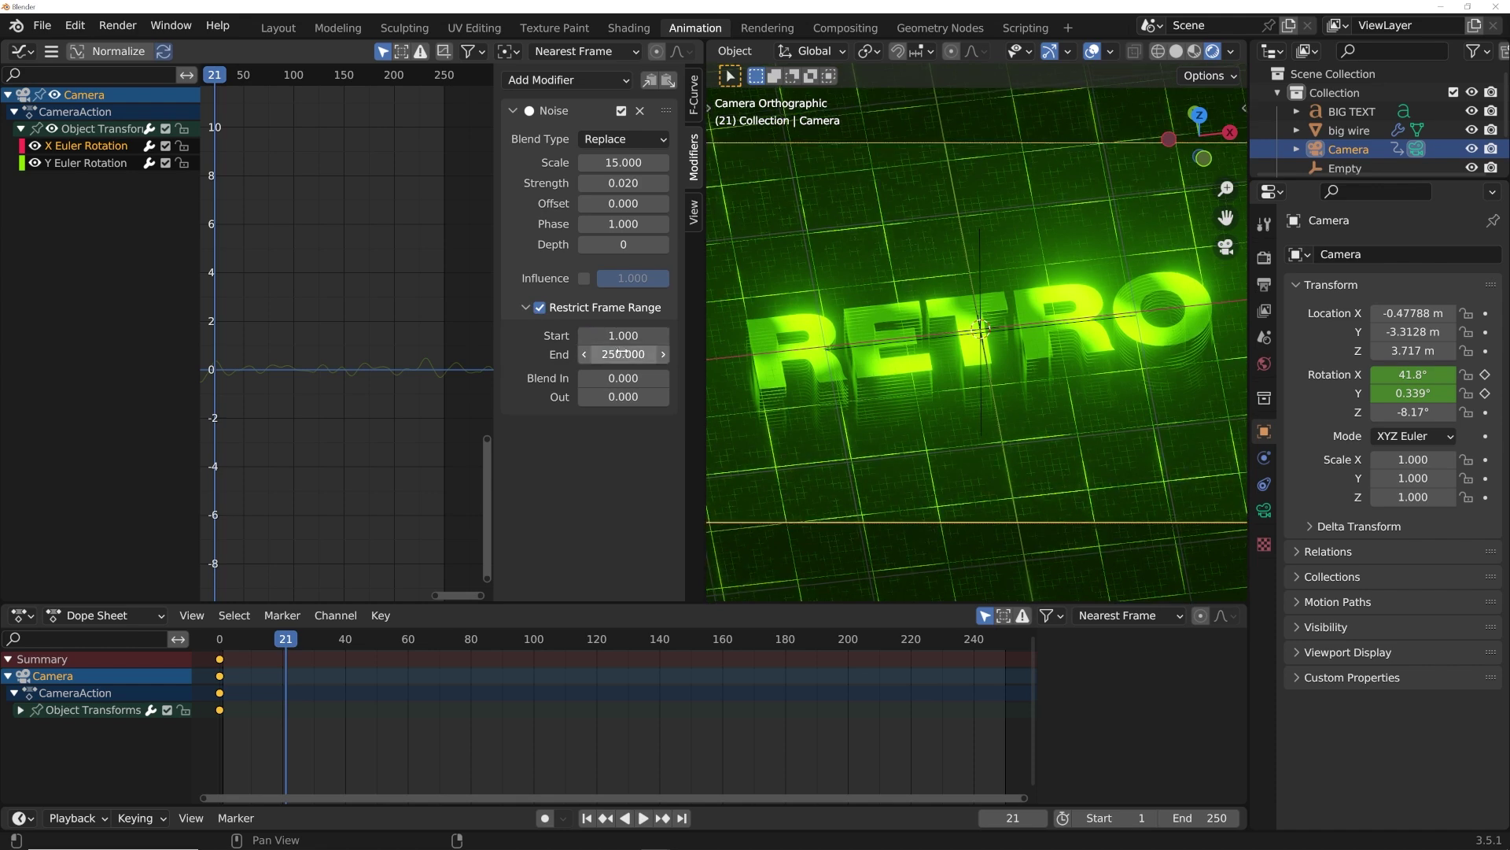
pyautogui.write('5')
pyautogui.press('Tab')
pyautogui.write('5')
pyautogui.press('Return')
# Restrict the Y Euler Rotation noise to frames 1 to 250, with a blend in and blend out of 5.
pyautogui.click(95, 163)
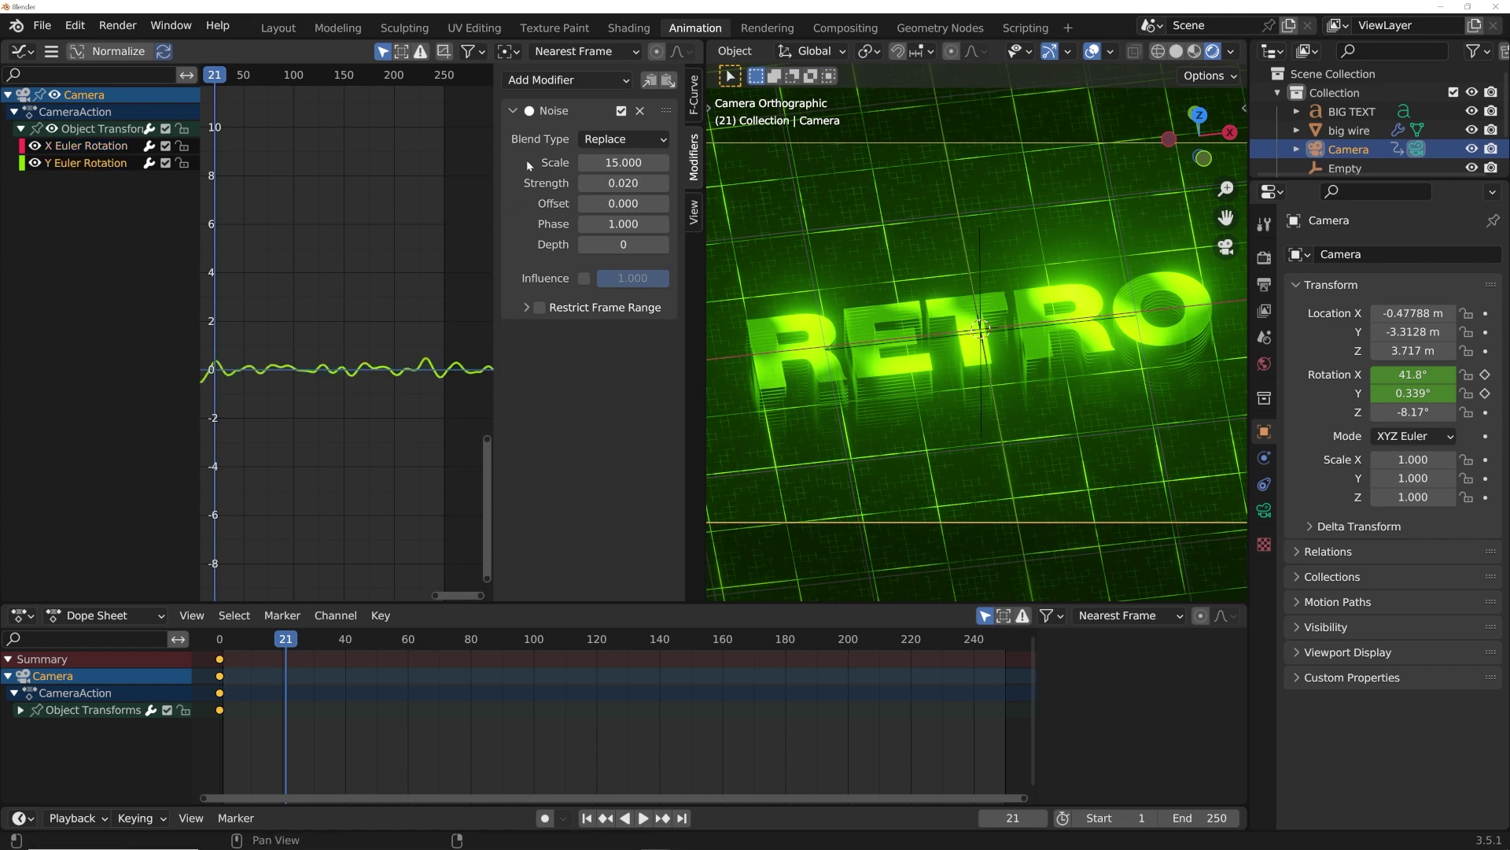
pyautogui.click(539, 307)
pyautogui.click(524, 307)
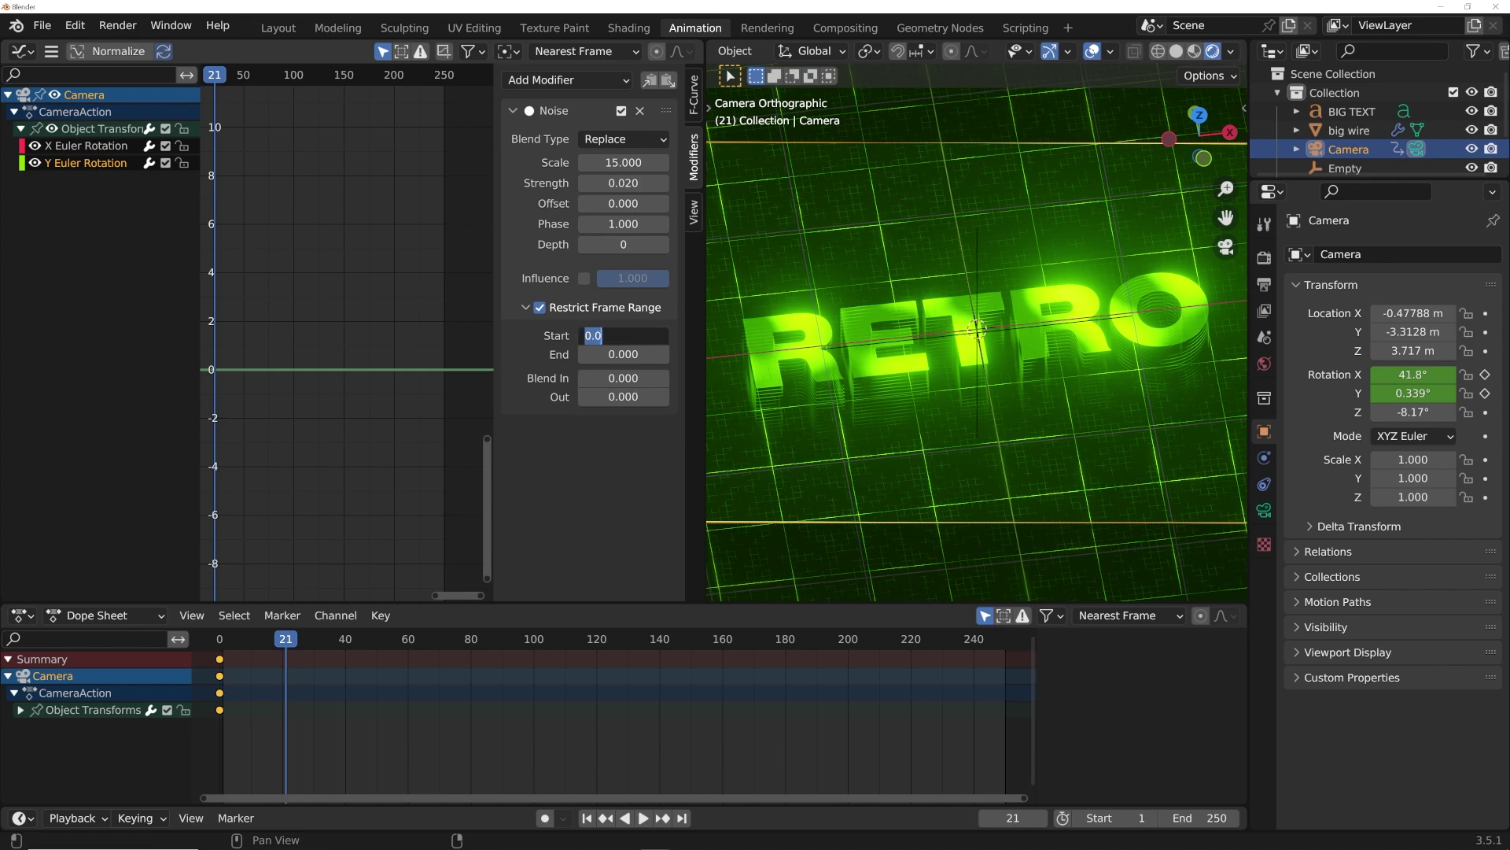
pyautogui.click(631, 355)
pyautogui.write('250')
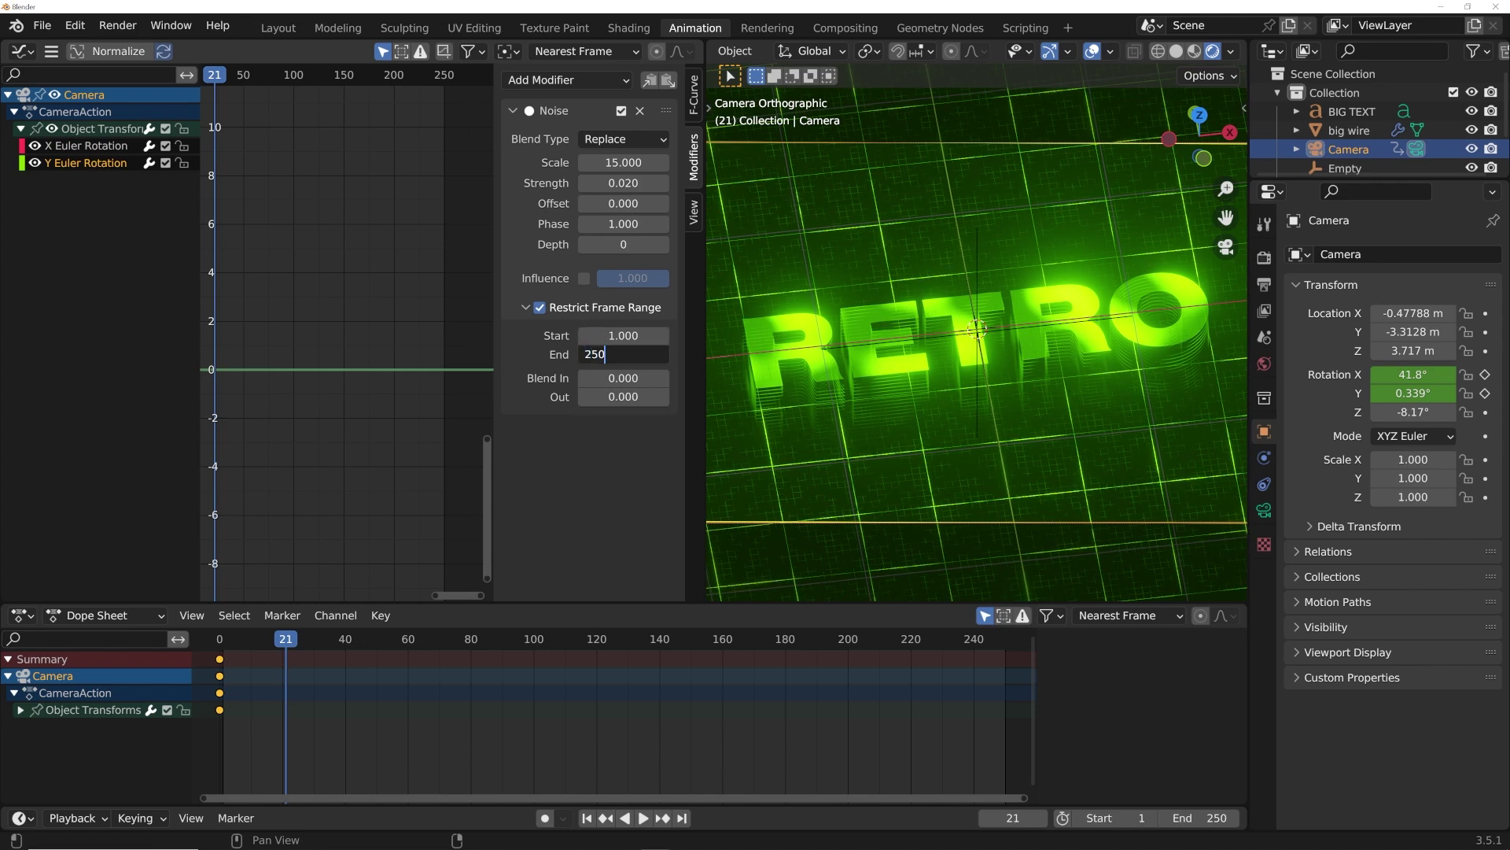
pyautogui.press('Tab')
pyautogui.write('5')
pyautogui.press('Tab')
pyautogui.write('5')
pyautogui.press('Return')
# Scrub near the end of the timeline and play the animation to check the camera shake, stopping at frame 82.
pyautogui.moveTo(932, 651); pyautogui.dragTo(984, 644)
pyautogui.moveTo(961, 640); pyautogui.dragTo(978, 639)
pyautogui.press('space')
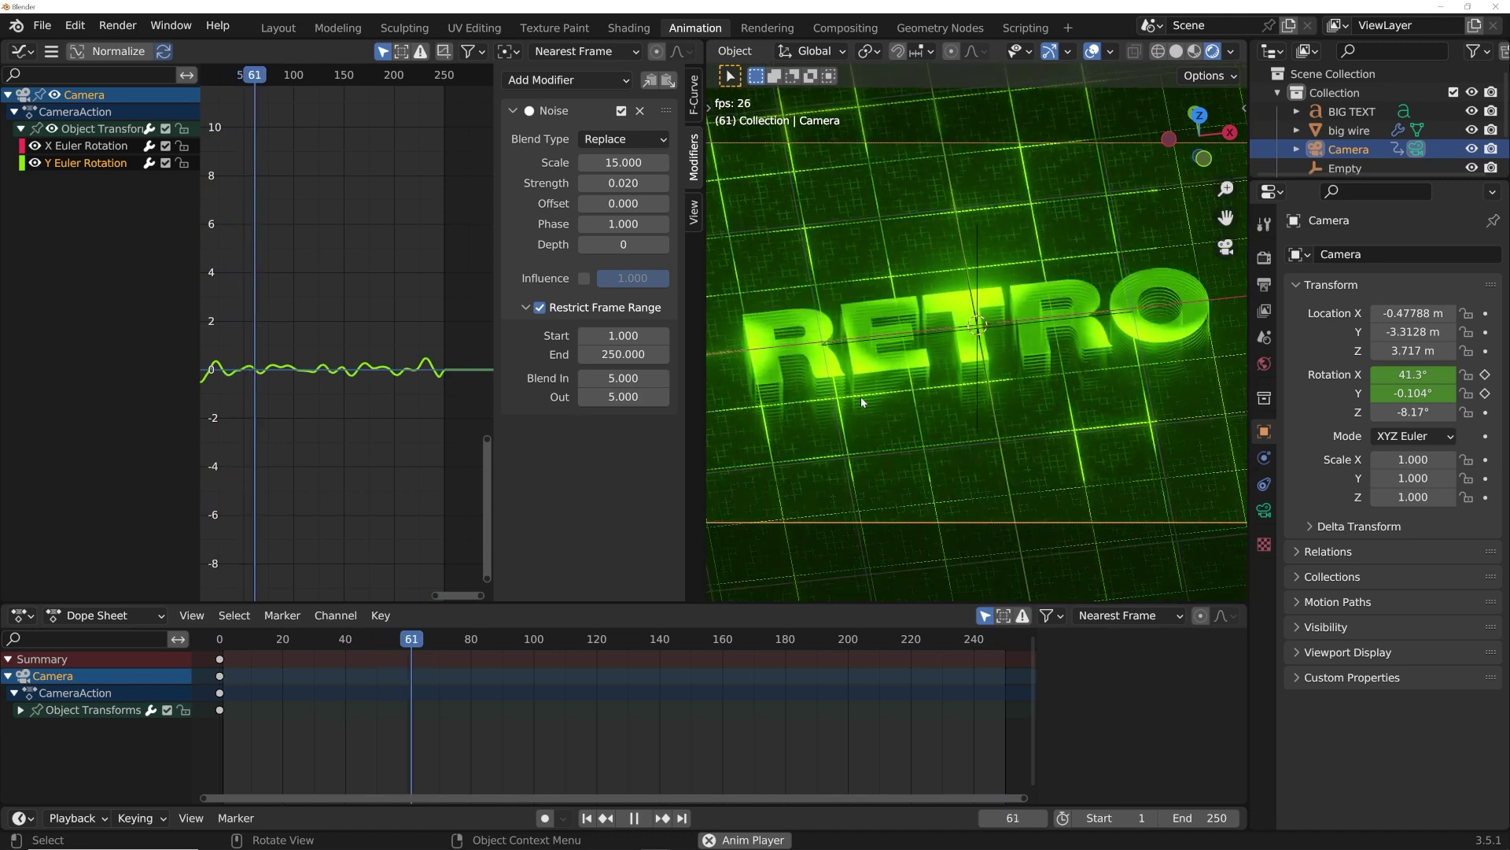
pyautogui.press('space')
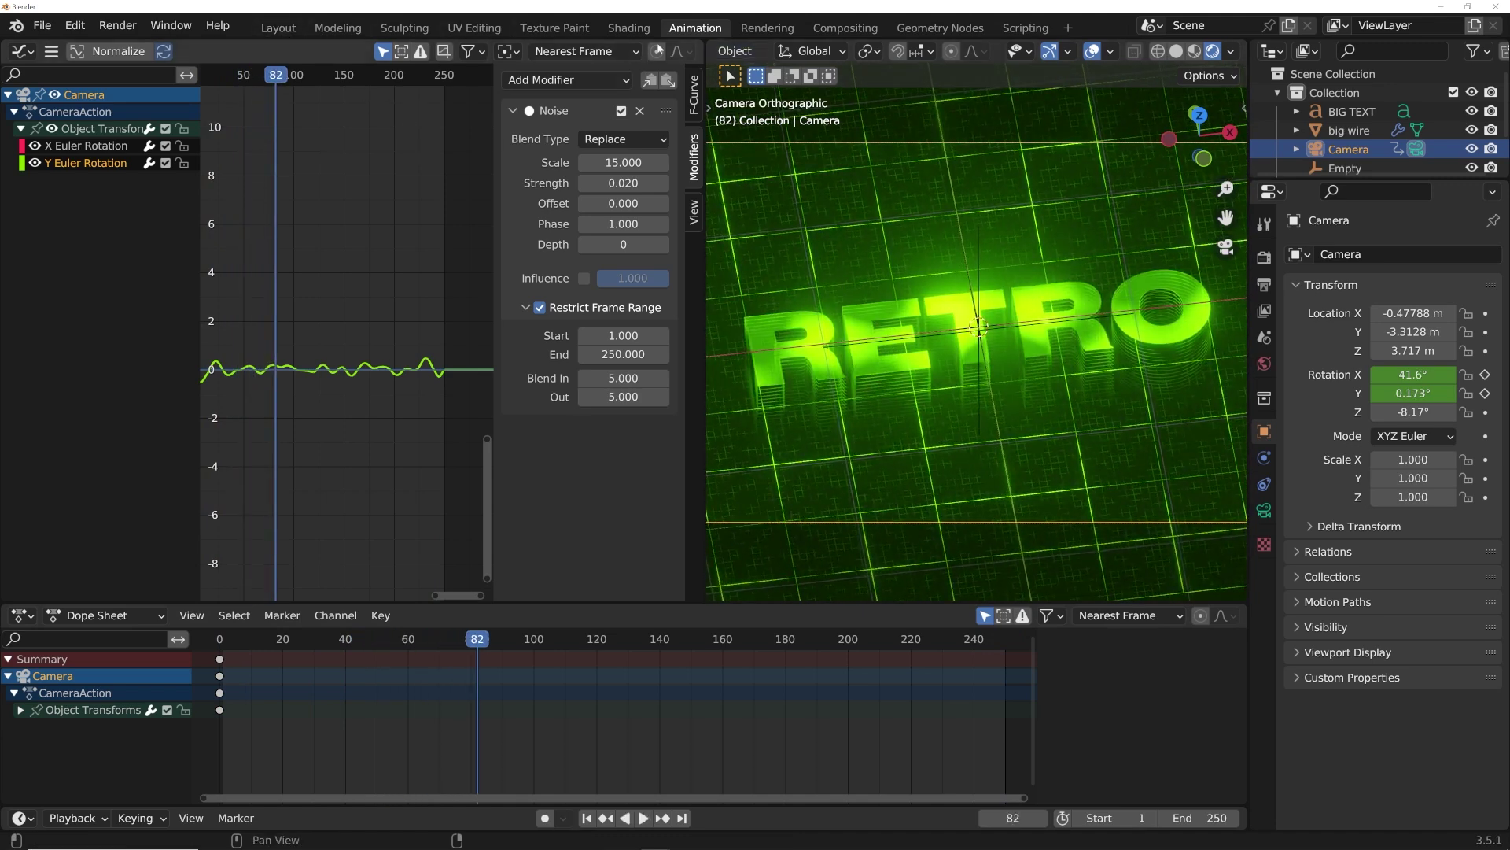
# Return to the Layout workspace, render the current frame as a test and close the render window.
pyautogui.click(280, 30)
pyautogui.click(120, 26)
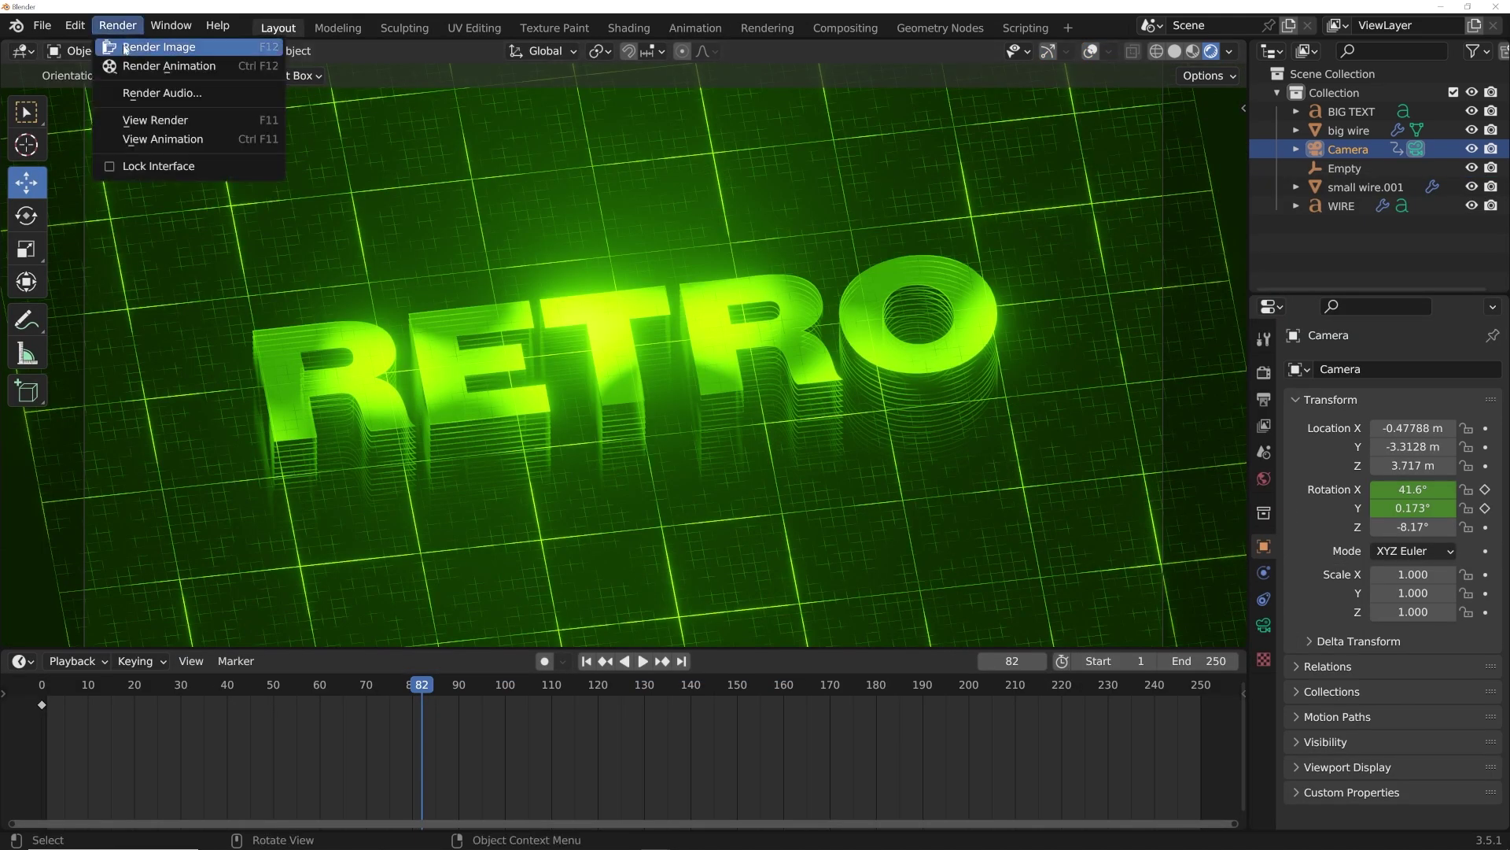
pyautogui.click(138, 47)
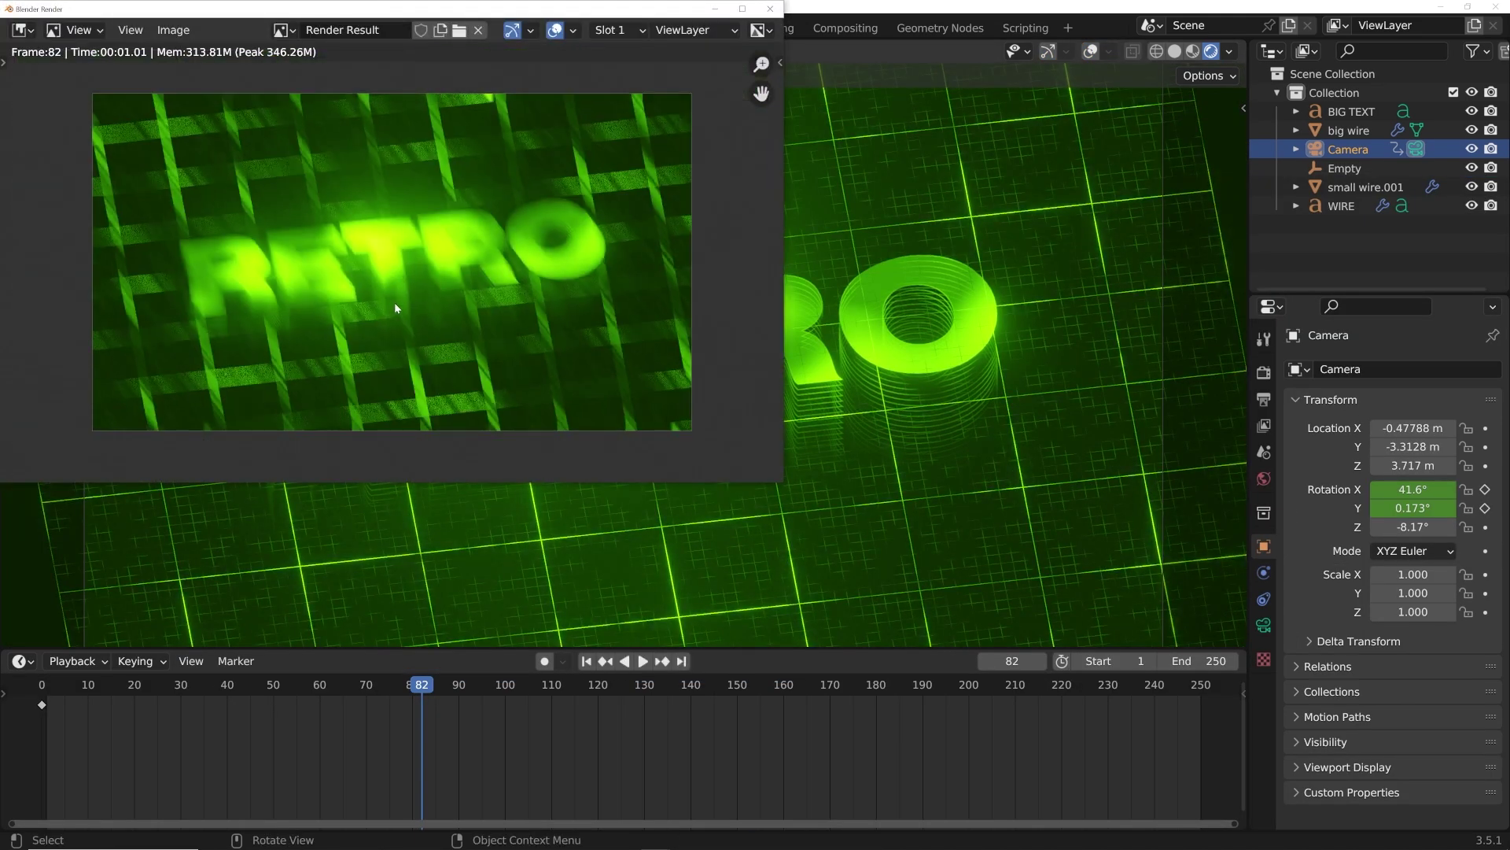
pyautogui.click(771, 11)
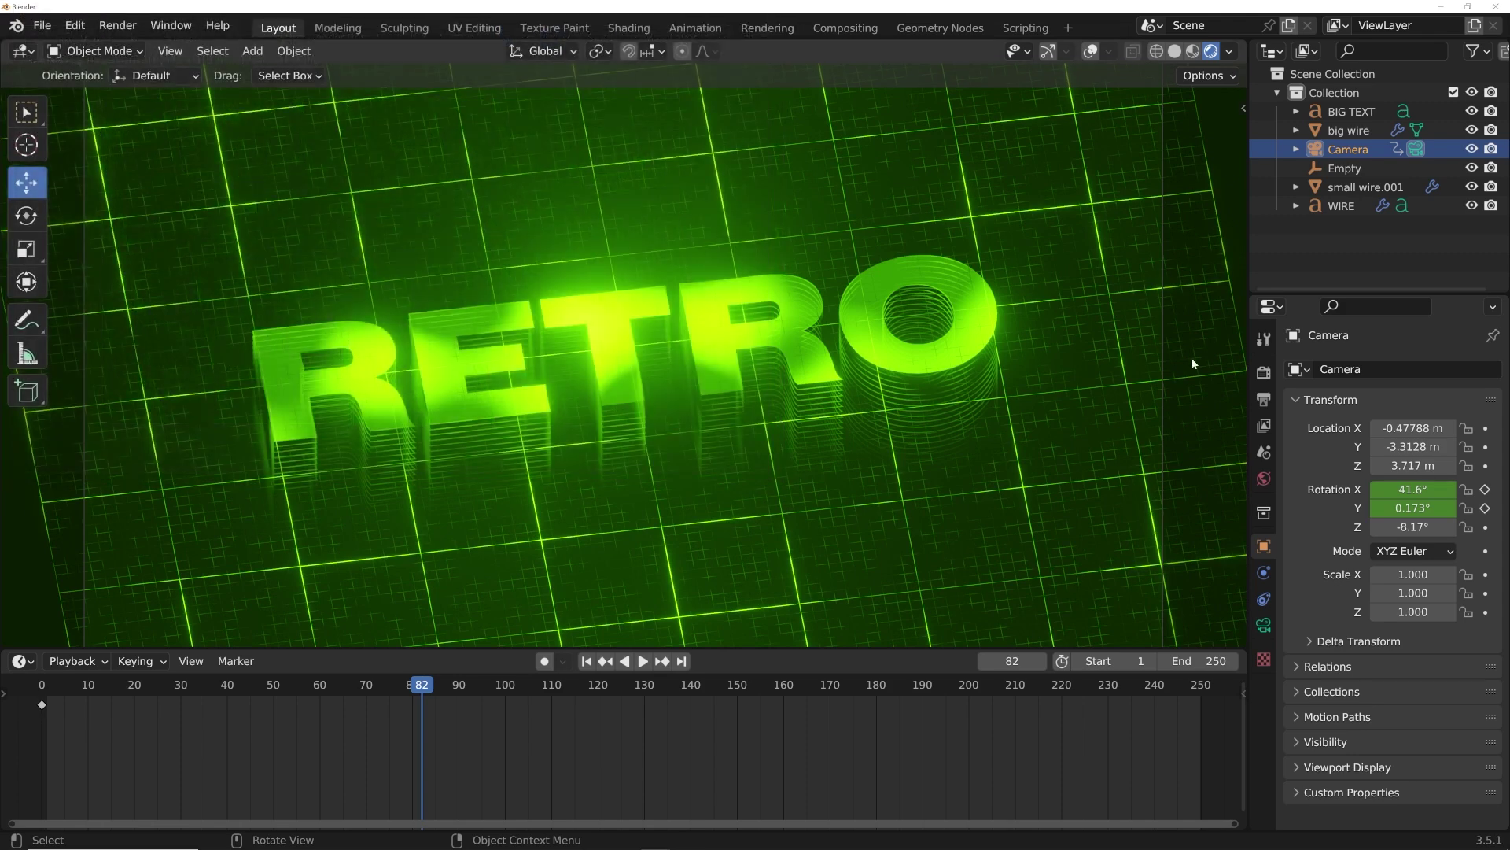
# Turn off Motion Blur in the render settings and render the current frame again.
pyautogui.click(1263, 372)
pyautogui.click(1309, 627)
pyautogui.click(116, 26)
pyautogui.click(130, 45)
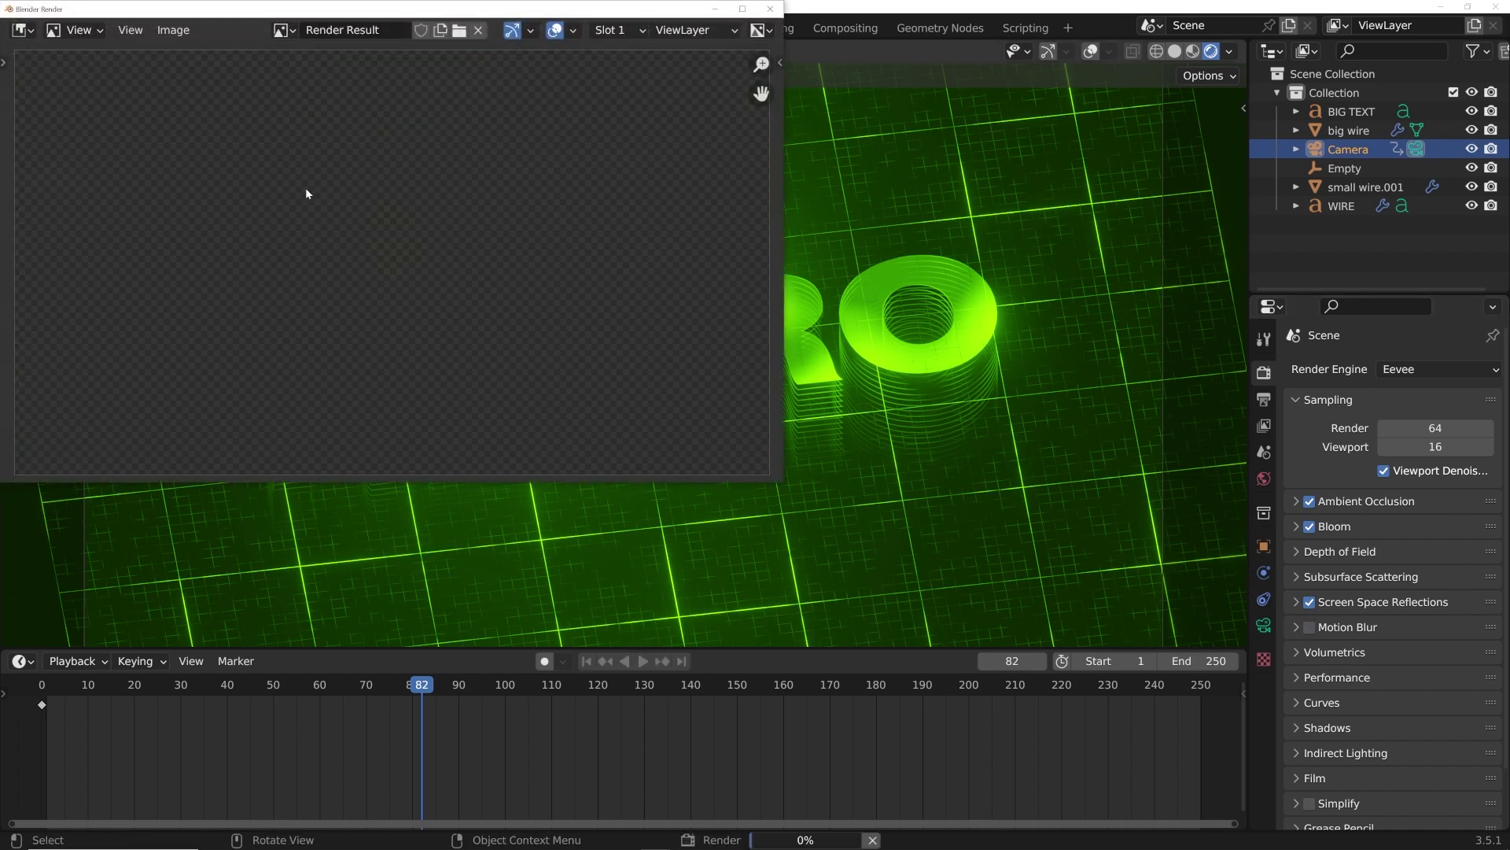
pyautogui.click(717, 11)
# Enable compositing nodes in the Compositing workspace and add a Viewer node fed by the Render Layers image.
pyautogui.click(822, 29)
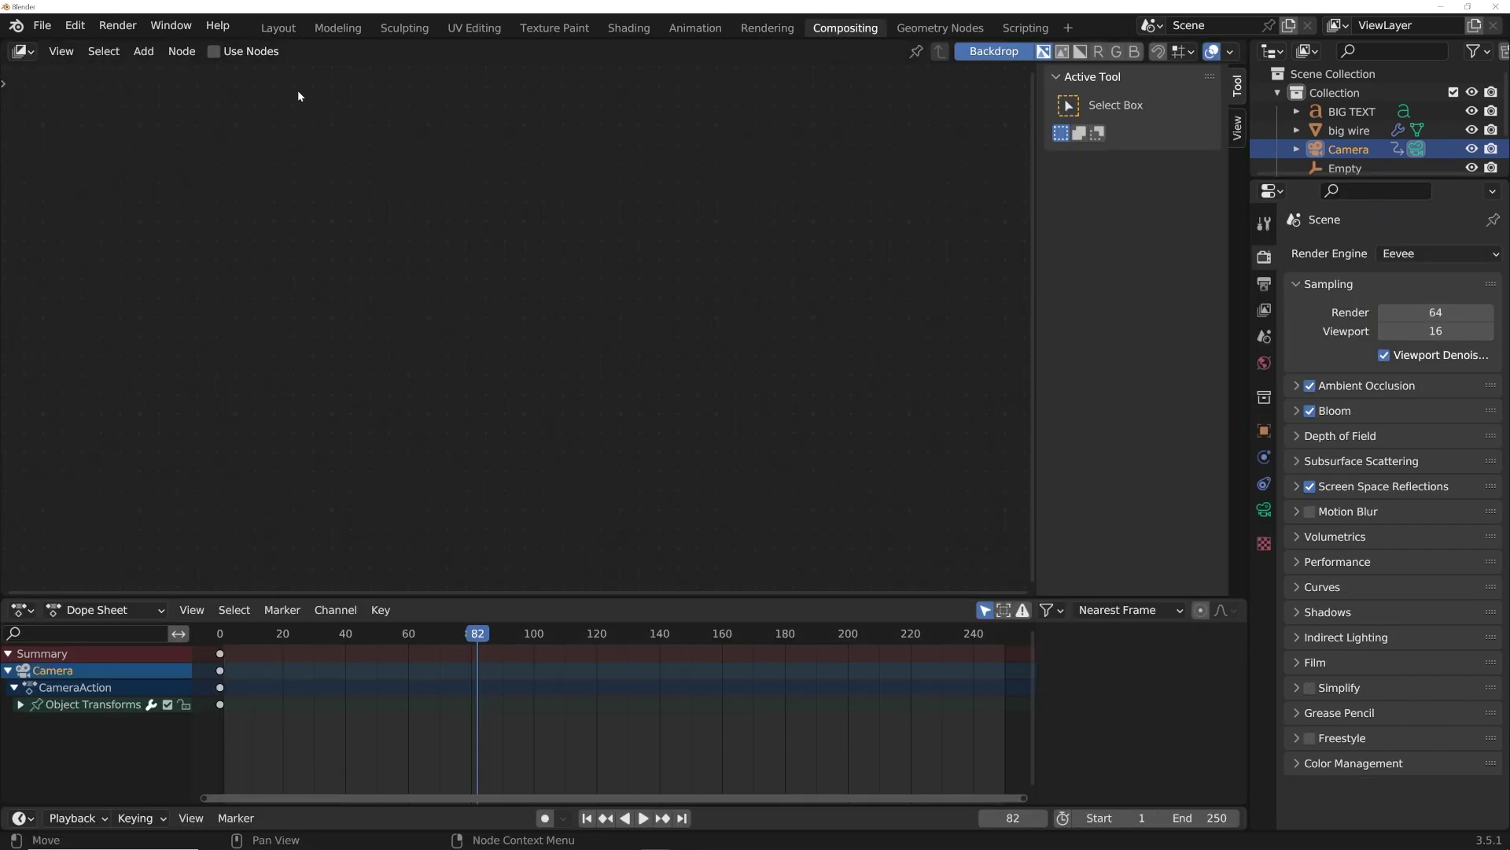
pyautogui.click(224, 53)
pyautogui.moveTo(792, 253); pyautogui.dragTo(607, 291, button='middle')
pyautogui.hotkey('shift', 'a')
pyautogui.click(606, 292)
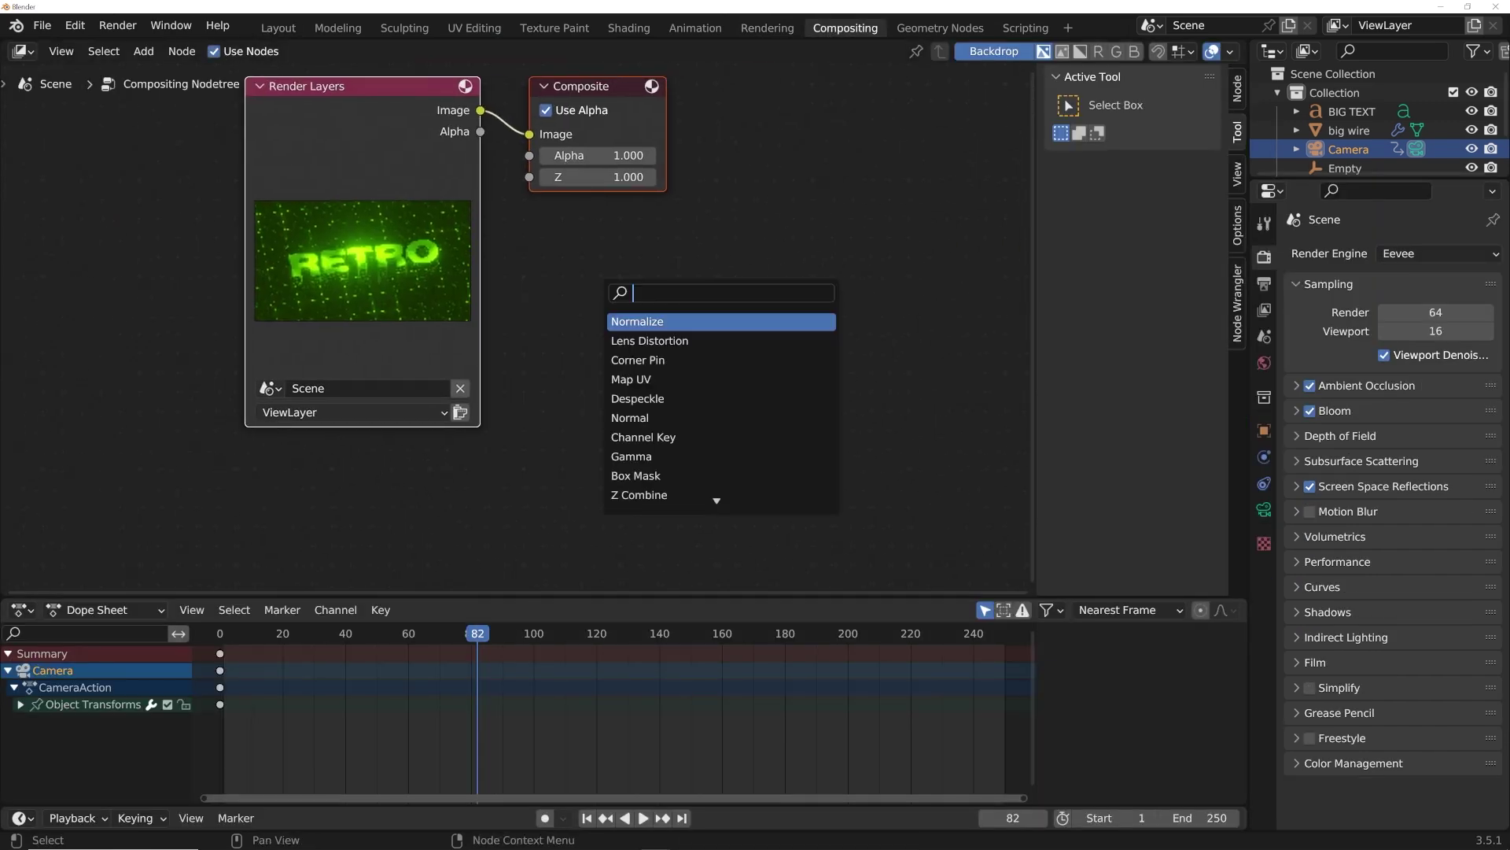
pyautogui.write('vie')
pyautogui.press('Return')
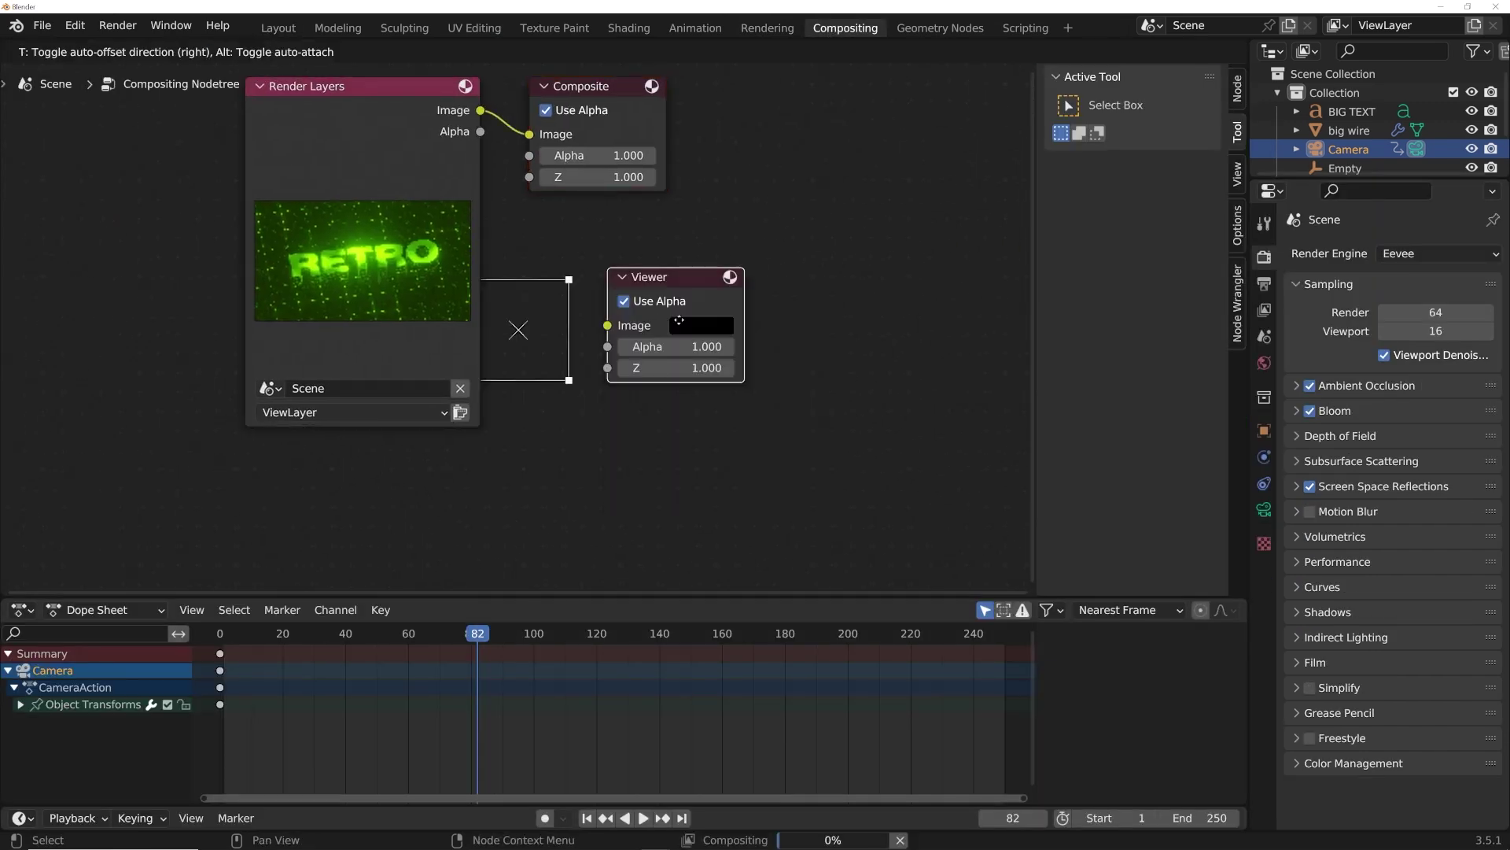
pyautogui.click(719, 301)
pyautogui.moveTo(481, 111); pyautogui.dragTo(648, 319)
# Space out the Render Layers node and add a reroute that feeds both the Composite and Viewer nodes.
pyautogui.moveTo(390, 146); pyautogui.dragTo(461, 173, button='middle')
pyautogui.moveTo(497, 175); pyautogui.dragTo(285, 182)
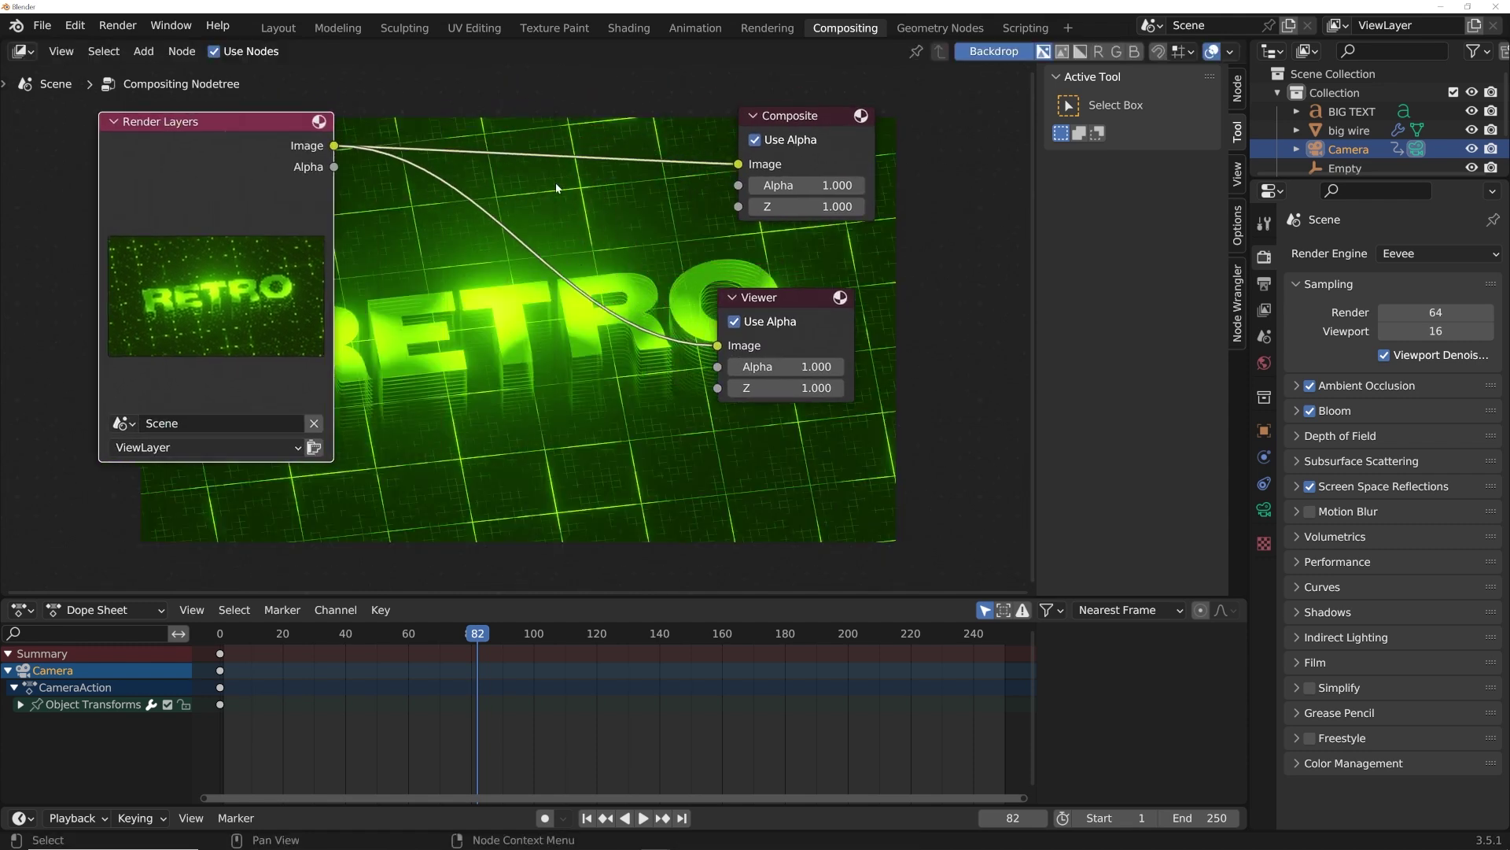
pyautogui.keyDown('shift'); pyautogui.moveTo(569, 447); pyautogui.dragTo(566, 455, button='right'); pyautogui.keyUp('shift')
pyautogui.moveTo(658, 241); pyautogui.dragTo(722, 307, button='middle')
pyautogui.moveTo(273, 226); pyautogui.dragTo(97, 245)
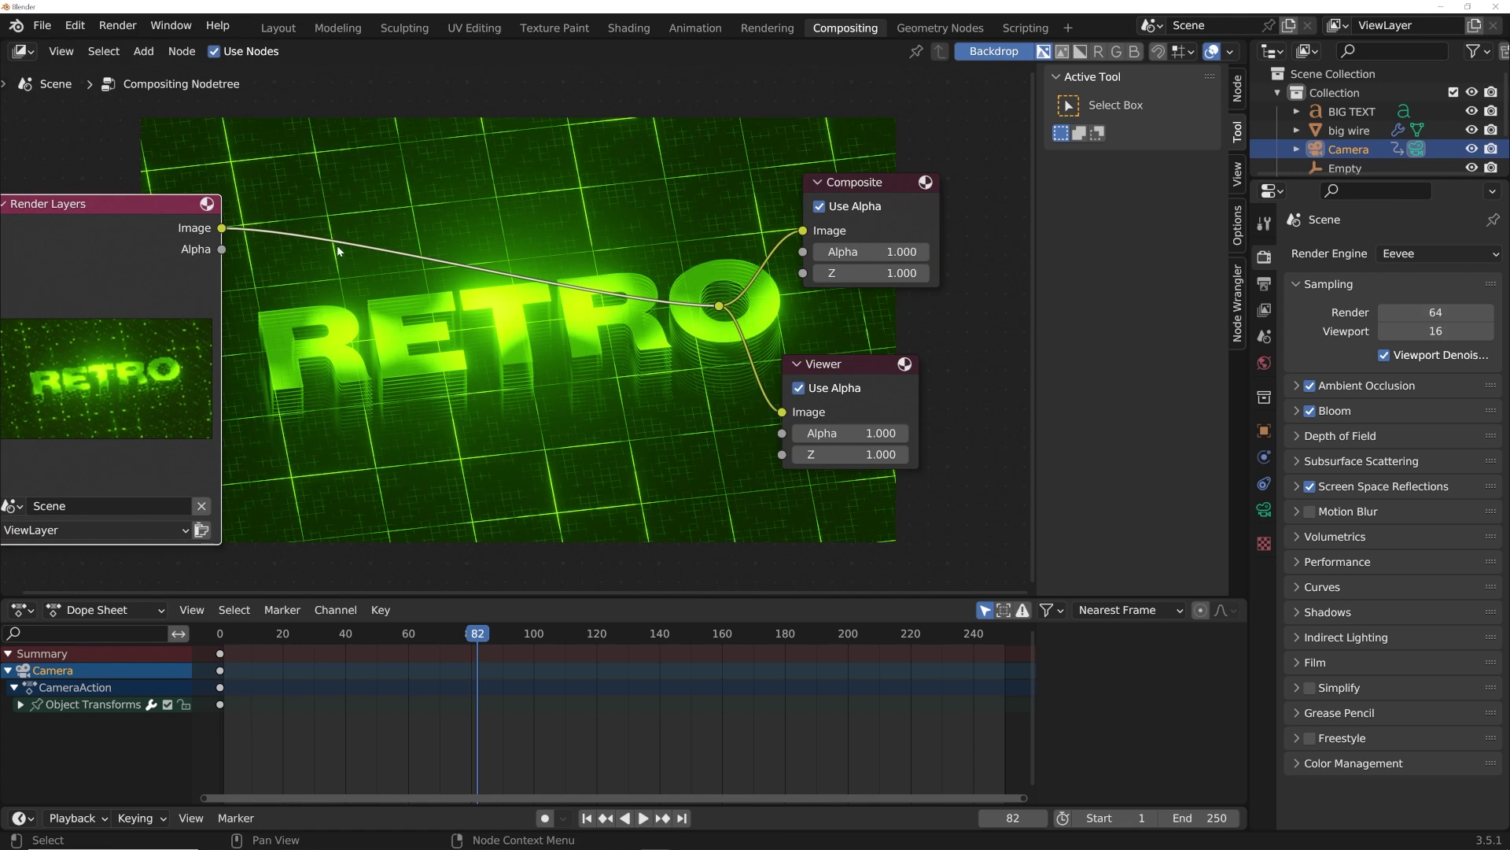
# Insert a Glare node on the link between Render Layers and the reroute.
pyautogui.hotkey('shift', 'a')
pyautogui.click(338, 202)
pyautogui.write('gl')
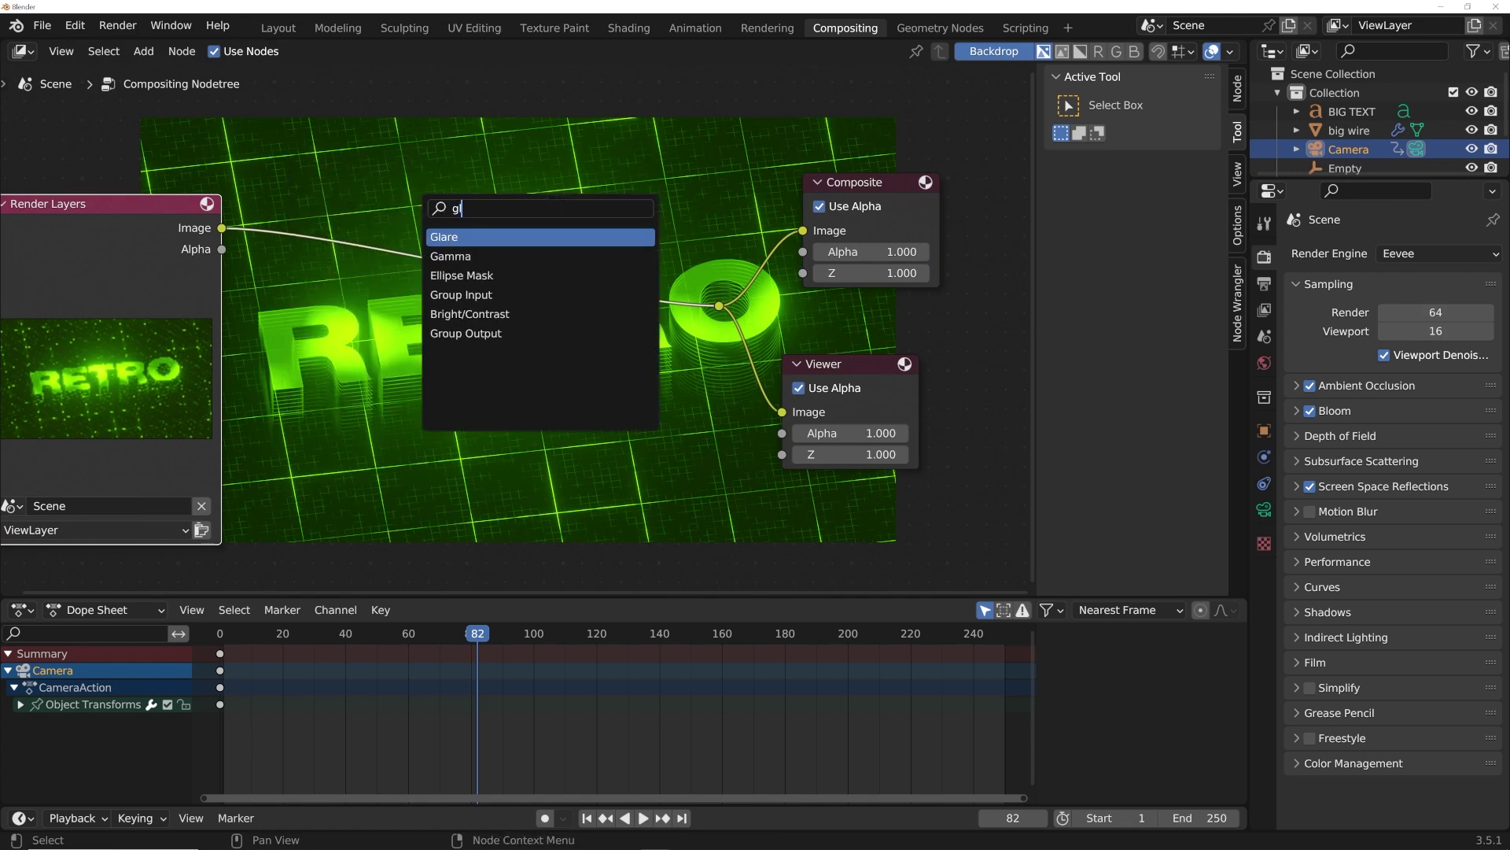
pyautogui.press('Return')
pyautogui.click(367, 258)
# Spread out the compositing nodes, moving Render Layers, the Glare node and the reroute with both outputs farther apart.
pyautogui.moveTo(455, 253); pyautogui.dragTo(604, 276, button='middle')
pyautogui.scroll(-4, 604, 276)
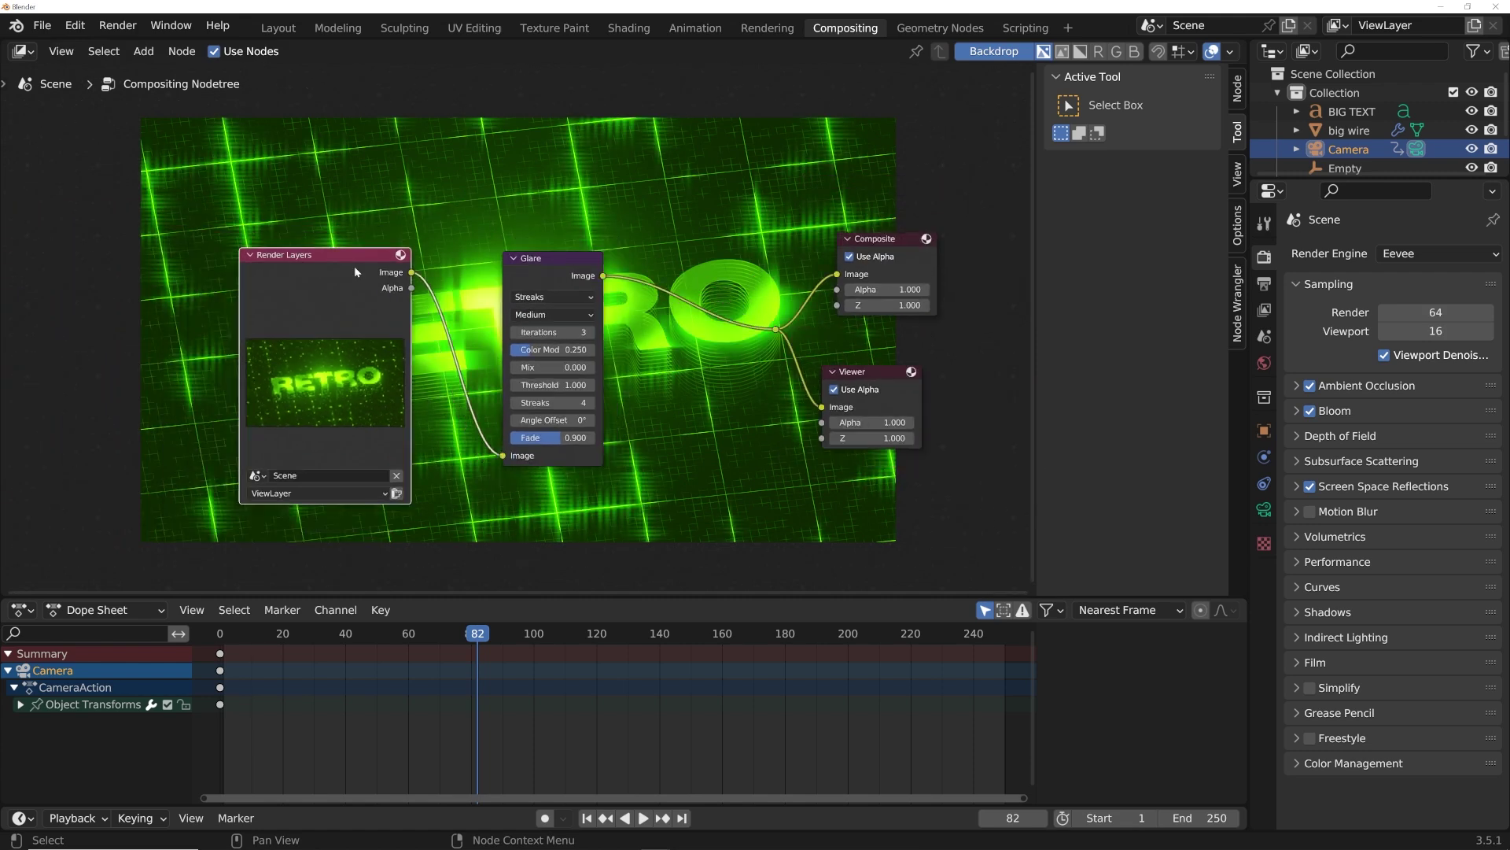
pyautogui.moveTo(359, 266); pyautogui.dragTo(82, 266)
pyautogui.moveTo(544, 287); pyautogui.dragTo(603, 482)
pyautogui.moveTo(570, 402); pyautogui.dragTo(314, 344, button='middle')
pyautogui.moveTo(432, 167); pyautogui.dragTo(712, 405)
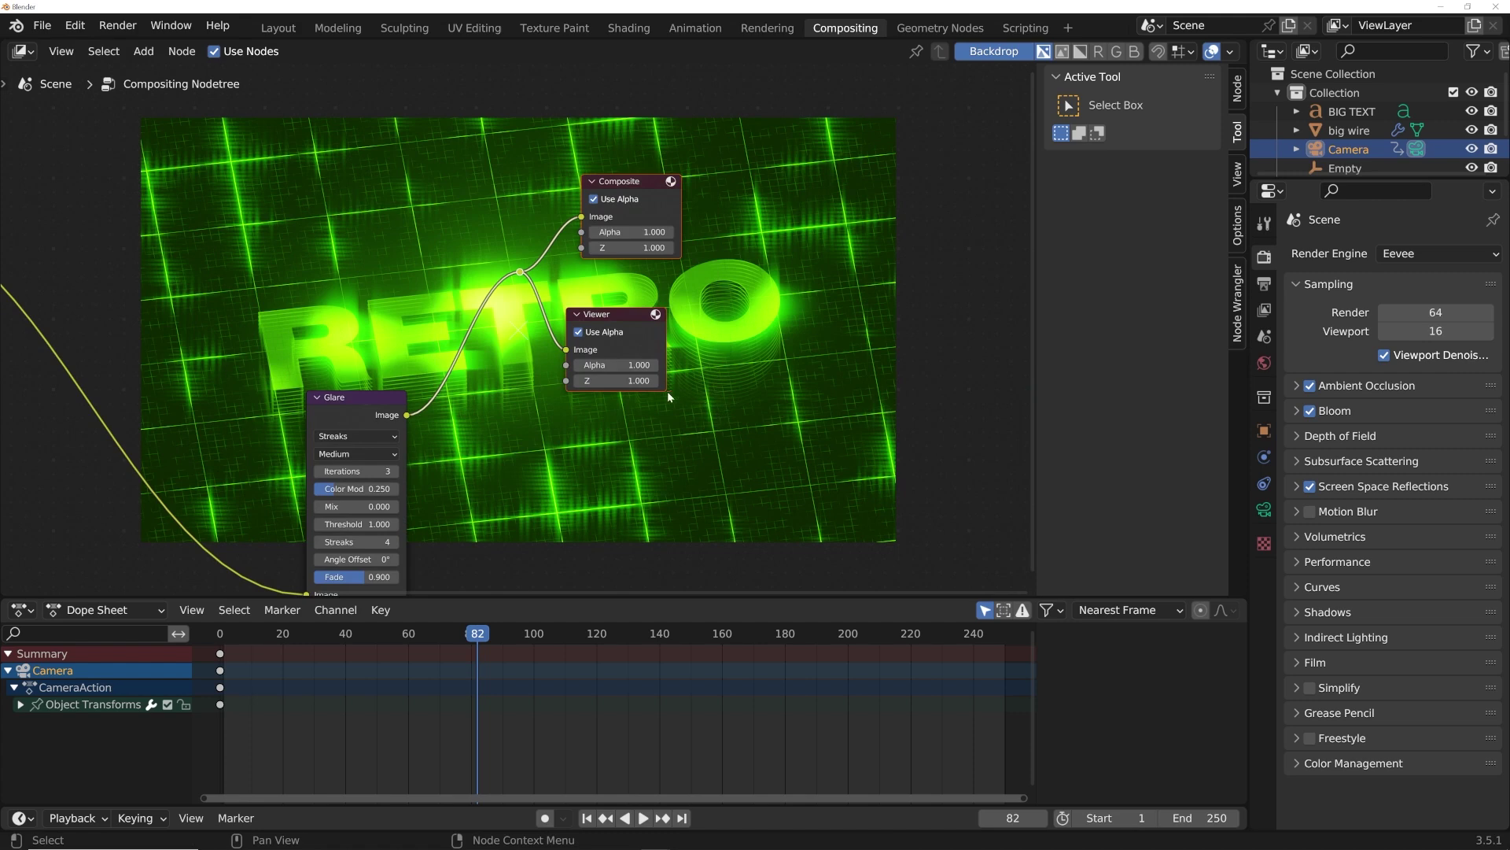
pyautogui.press('g')
pyautogui.click(1043, 442)
pyautogui.moveTo(315, 411); pyautogui.dragTo(193, 363)
# Set the Glare node to 2 streaks with an angle offset of 102°.
pyautogui.scroll(2, 203, 450)
pyautogui.click(175, 487)
pyautogui.click(175, 488)
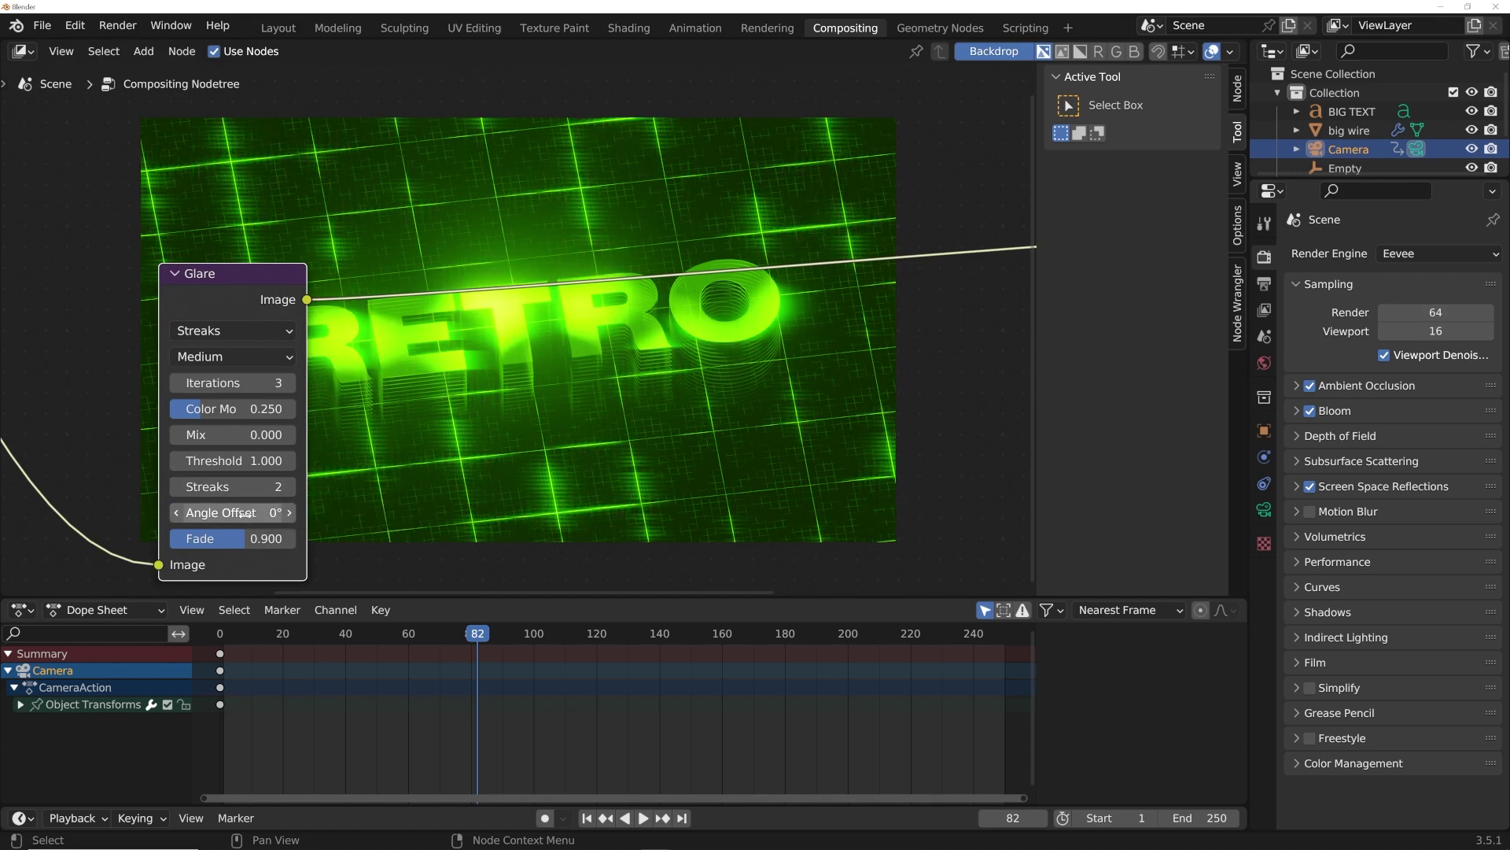
pyautogui.moveTo(247, 512)
pyautogui.mouseDown()
pyautogui.moveTo(324, 512)
pyautogui.moveTo(245, 512)
pyautogui.mouseUp()
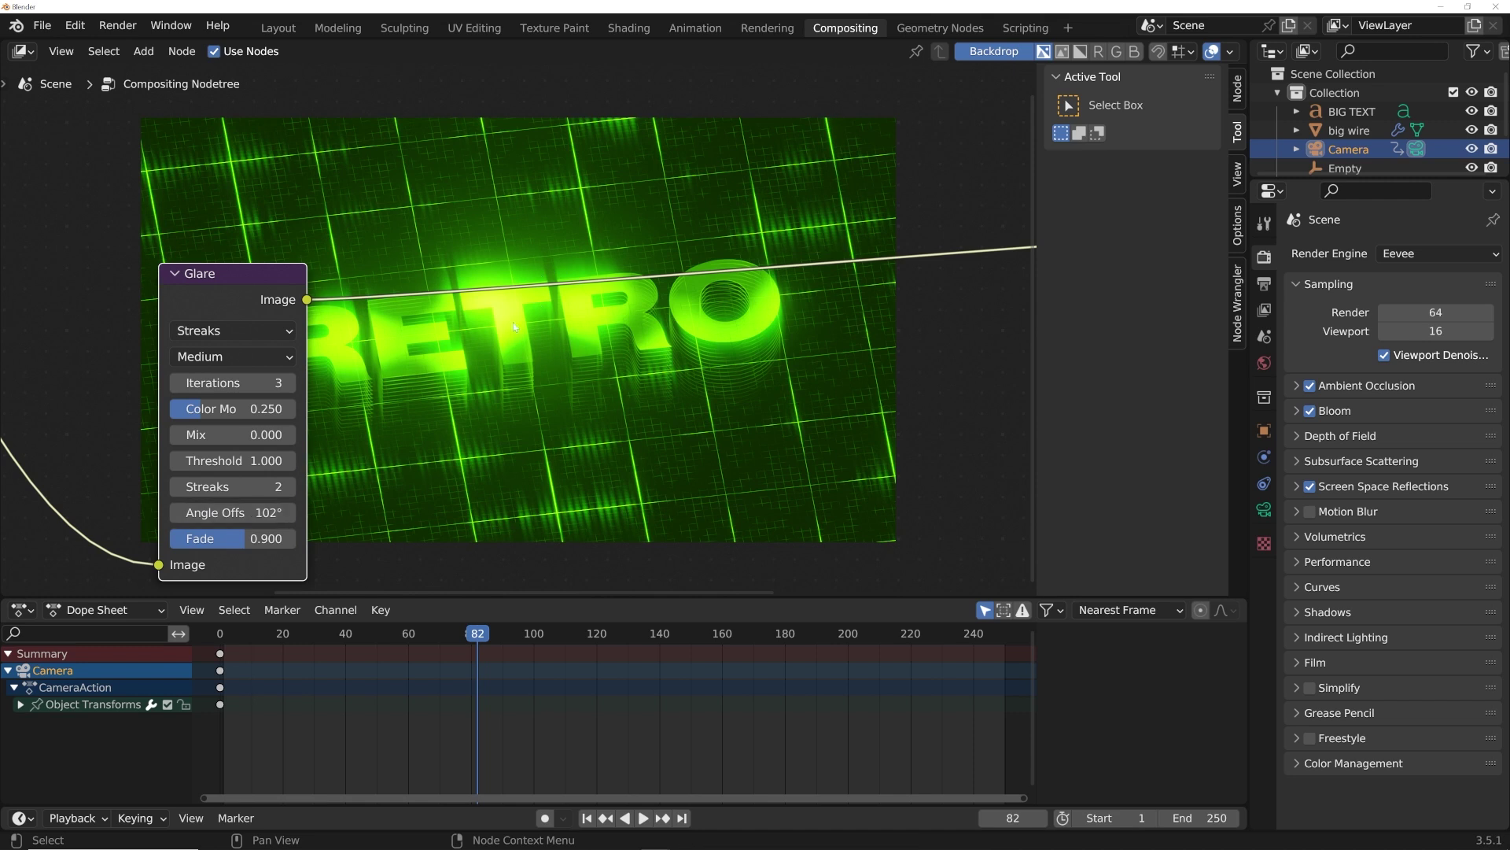
# Set the Glare node's iterations to 5, color modulation to 0.828 and fade to 0.968.
pyautogui.scroll(2, 515, 327)
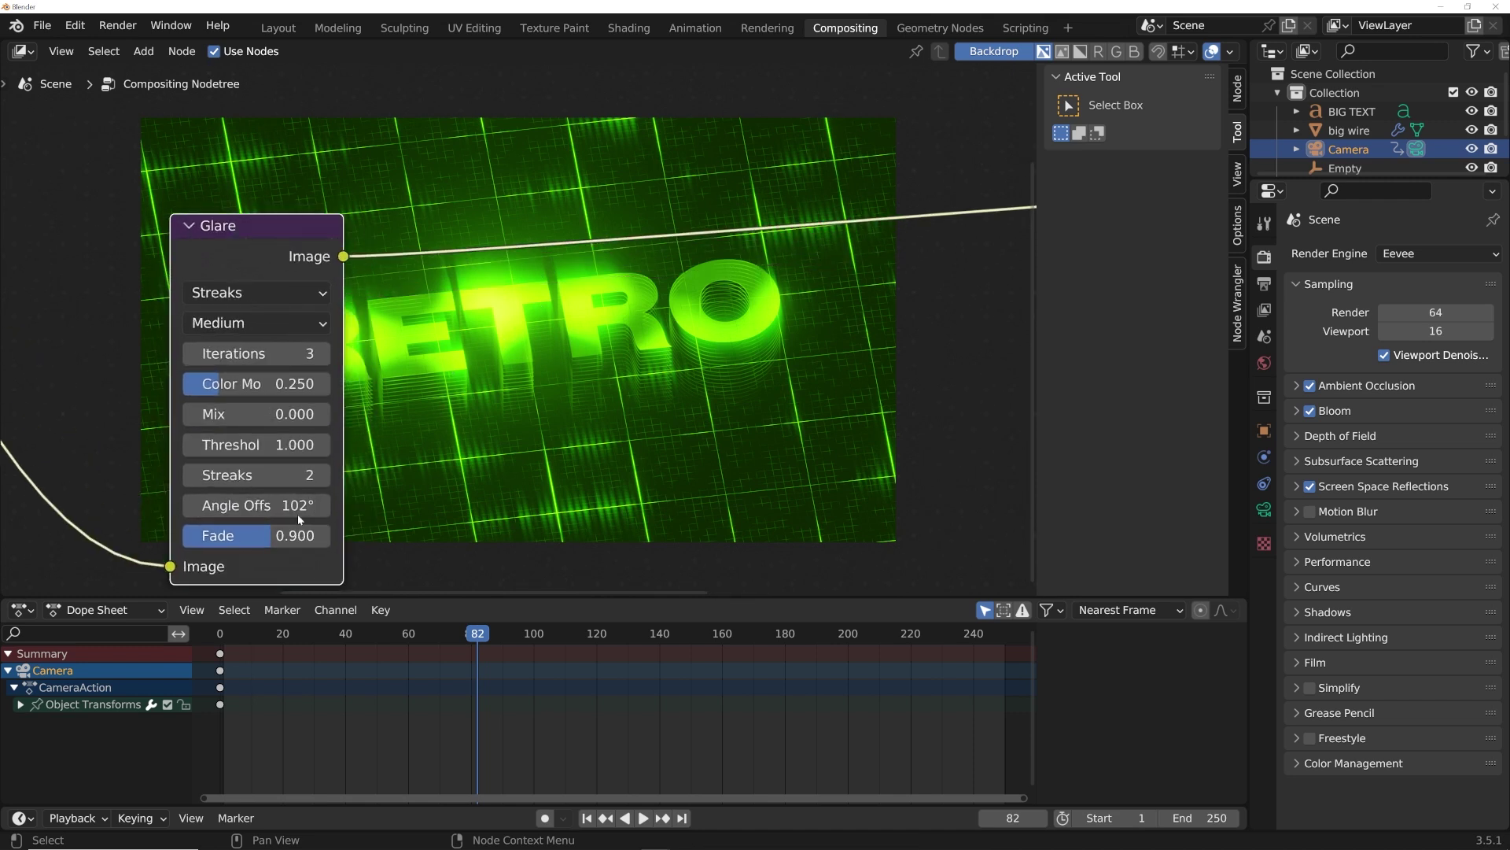
pyautogui.moveTo(270, 354); pyautogui.dragTo(314, 353)
pyautogui.moveTo(218, 389); pyautogui.dragTo(308, 389)
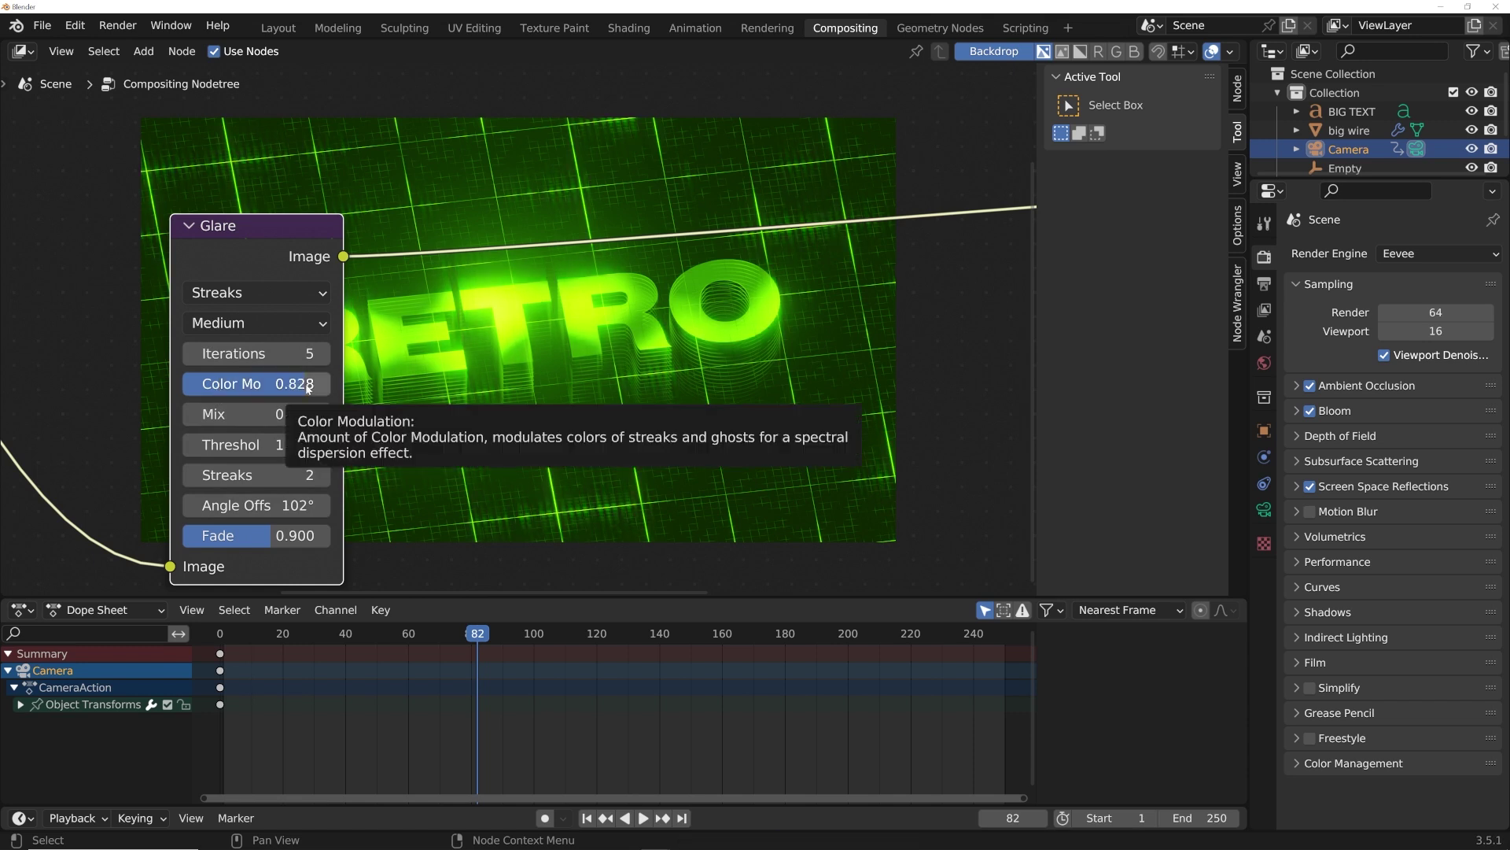
pyautogui.moveTo(277, 539); pyautogui.dragTo(308, 540)
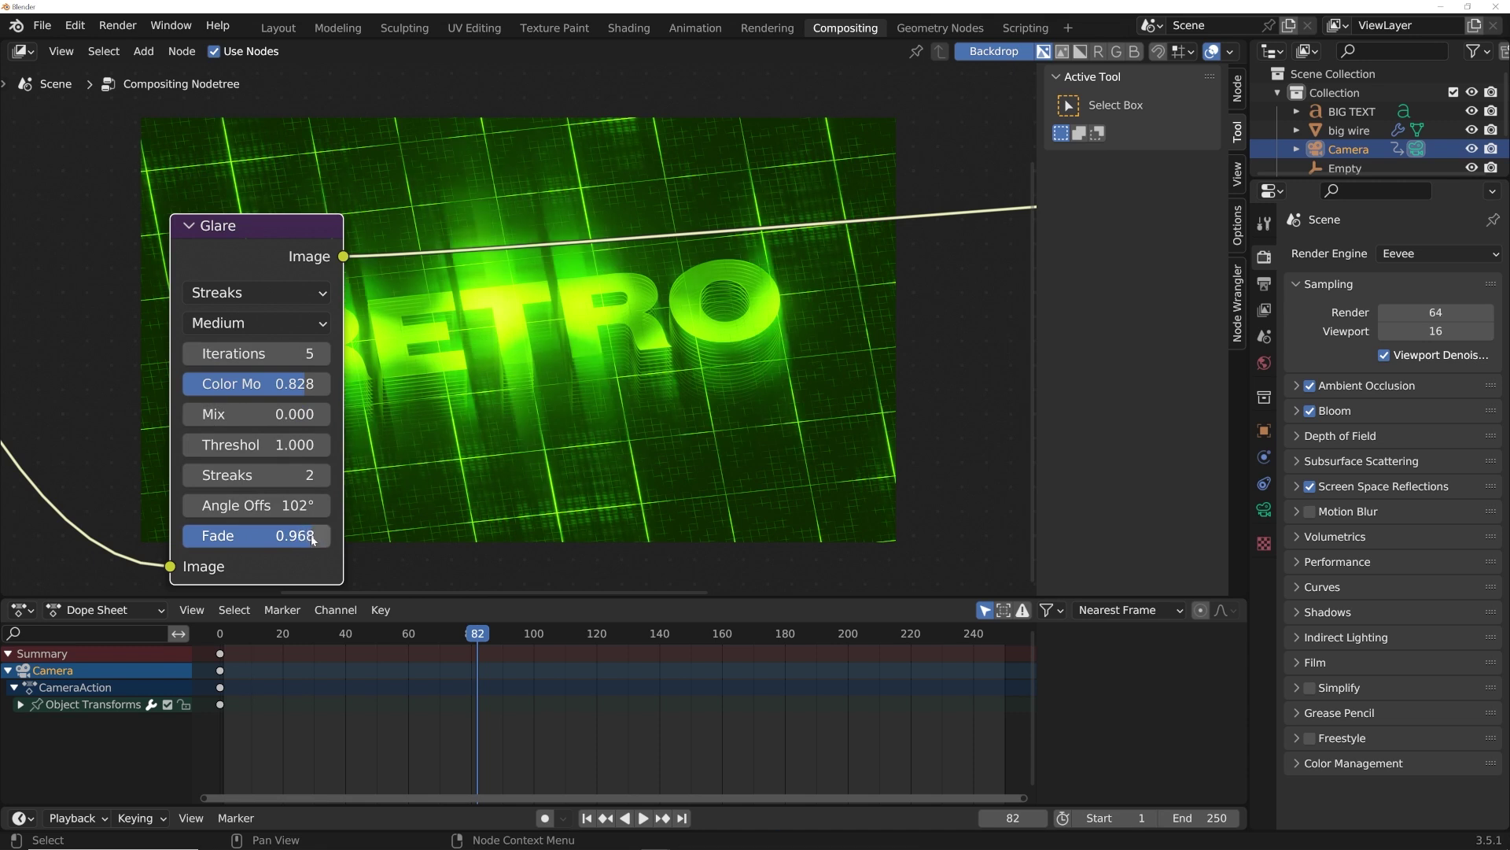
# Lower the Glare node's mix to -0.7.
pyautogui.click(191, 415)
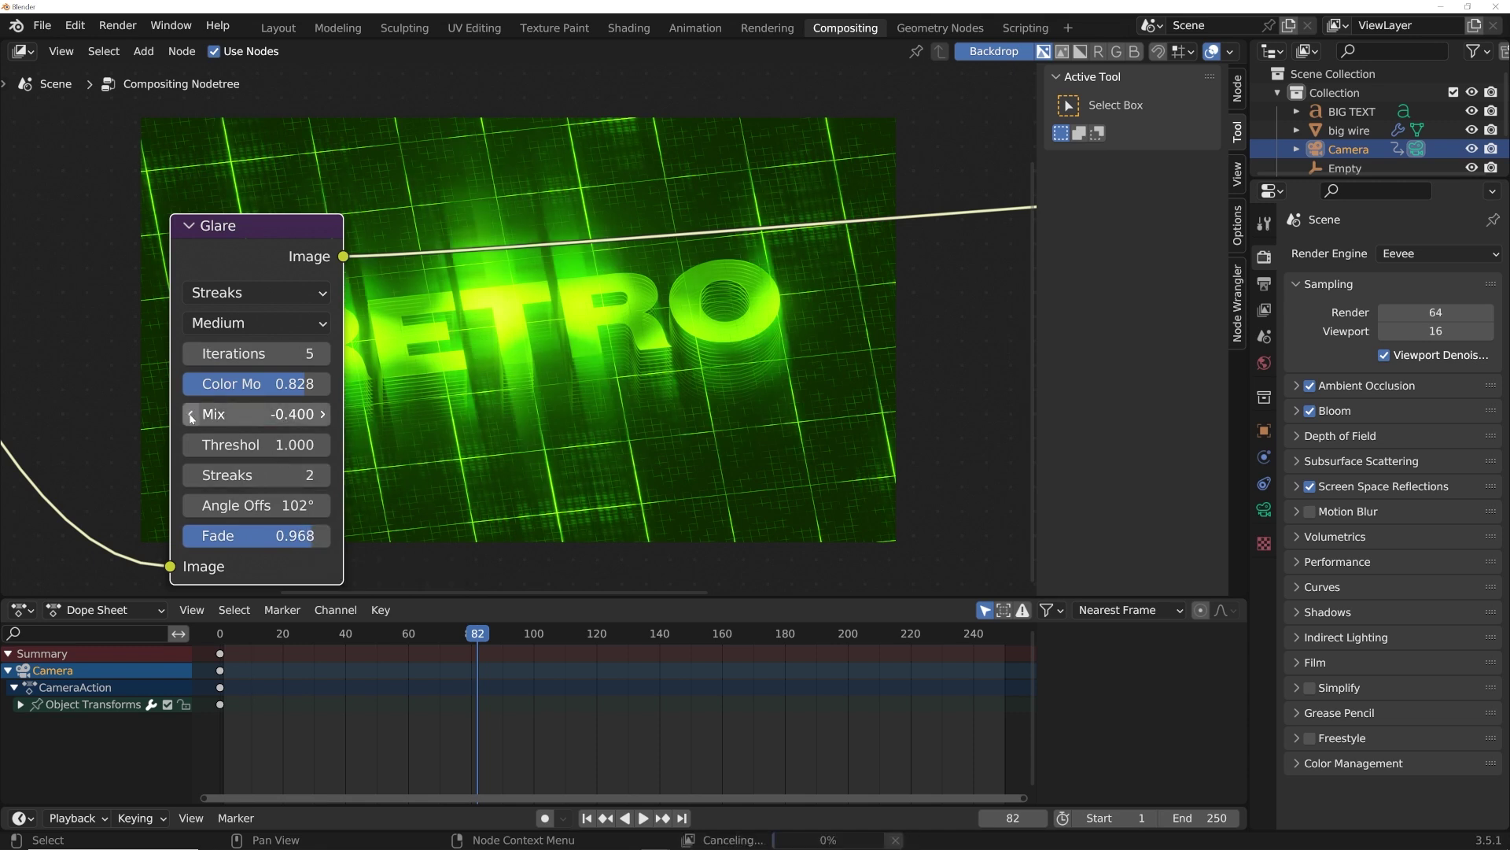
pyautogui.click(191, 415)
pyautogui.click(192, 415)
pyautogui.click(191, 414)
pyautogui.click(192, 415)
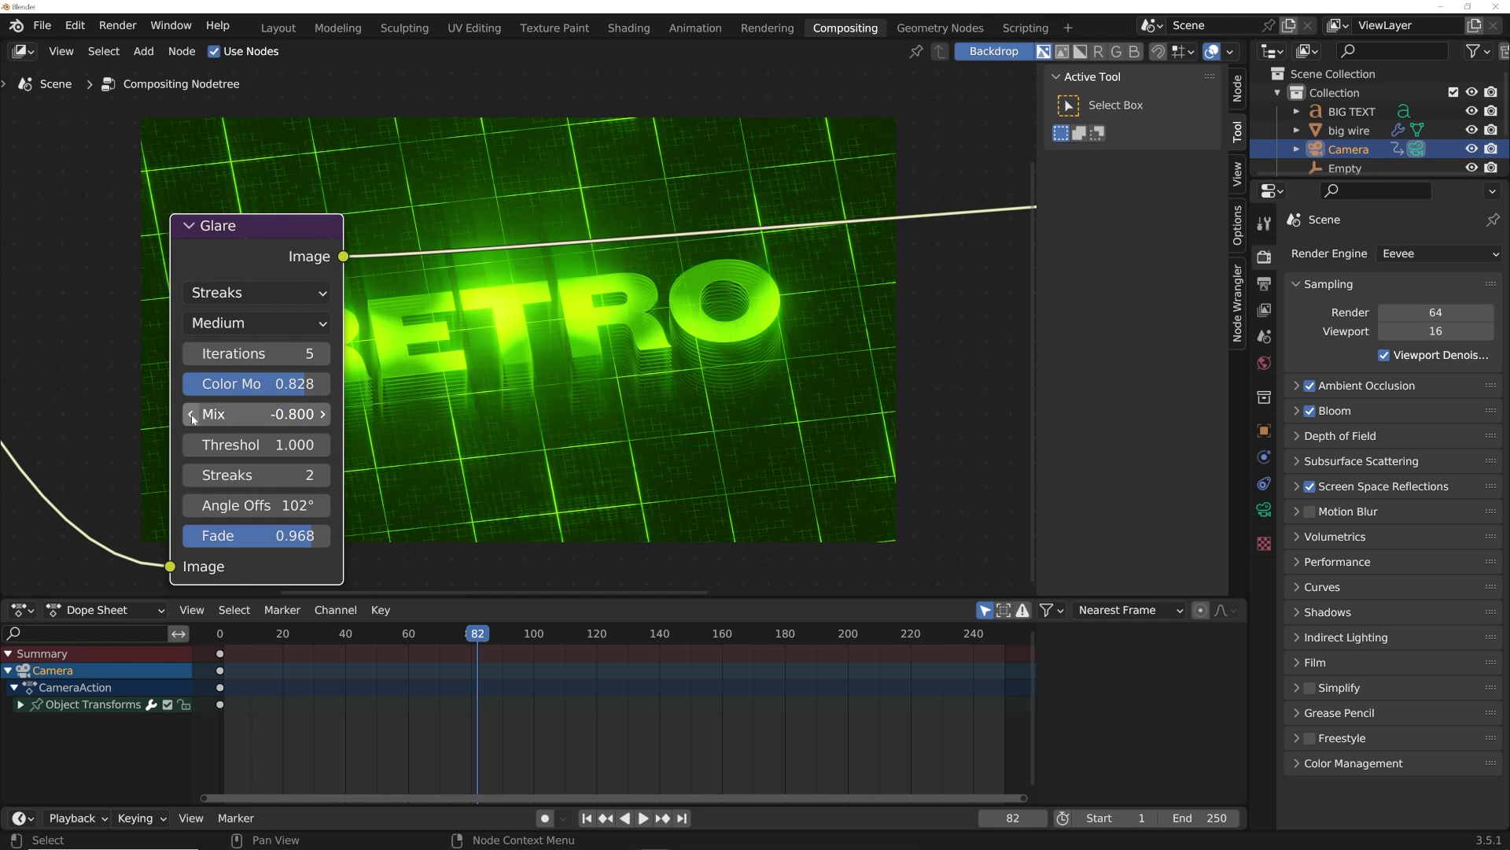
pyautogui.click(323, 414)
# Insert a Lens Distortion node after the Glare node and set its dispersion to 0.1.
pyautogui.moveTo(417, 261); pyautogui.dragTo(309, 478, button='middle')
pyautogui.hotkey('shift', 'a')
pyautogui.write('len')
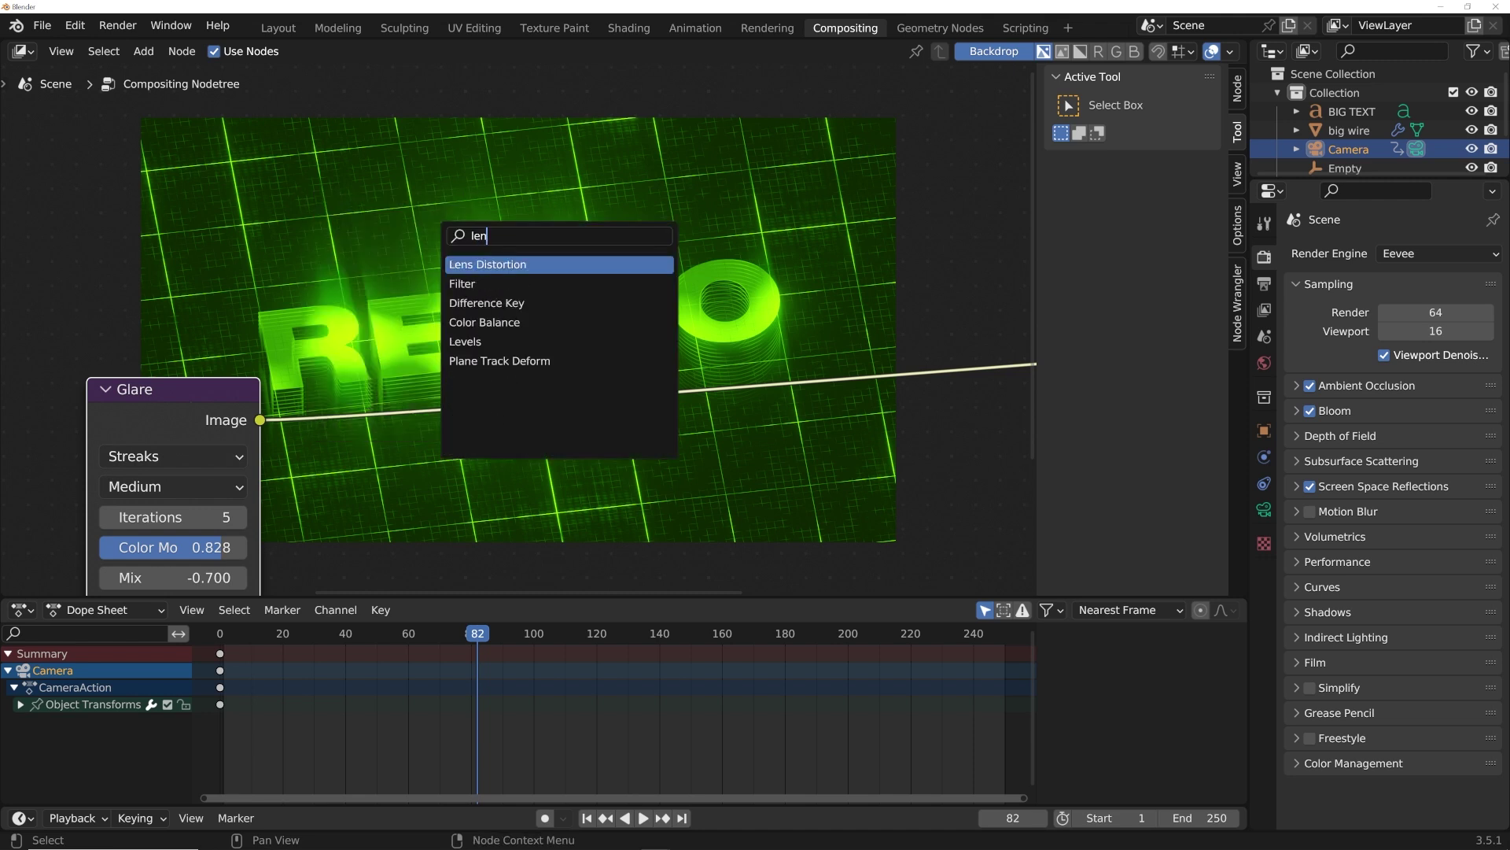
pyautogui.press('Return')
pyautogui.click(456, 376)
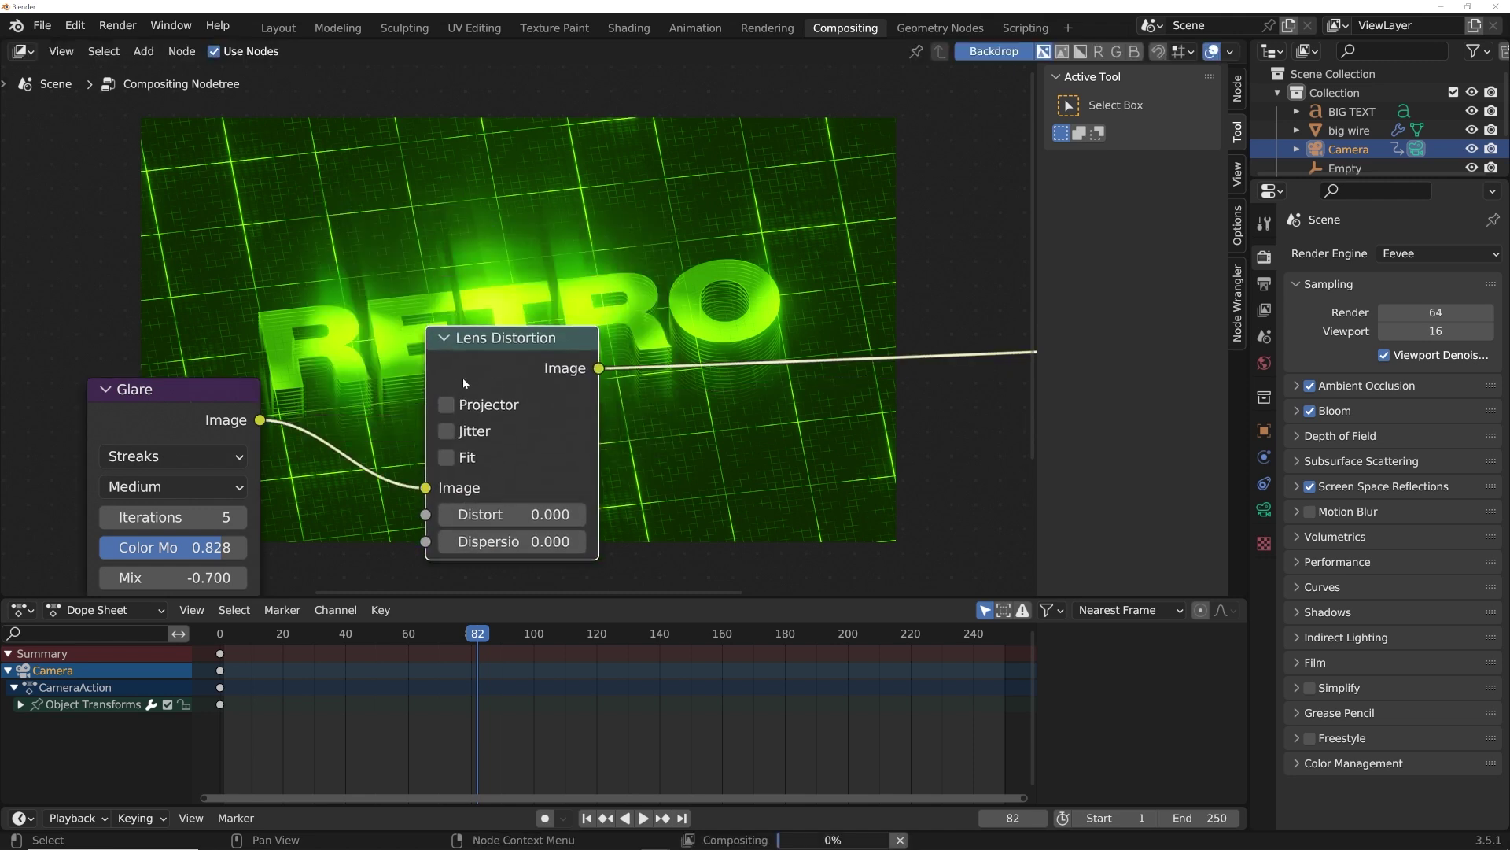
pyautogui.click(577, 542)
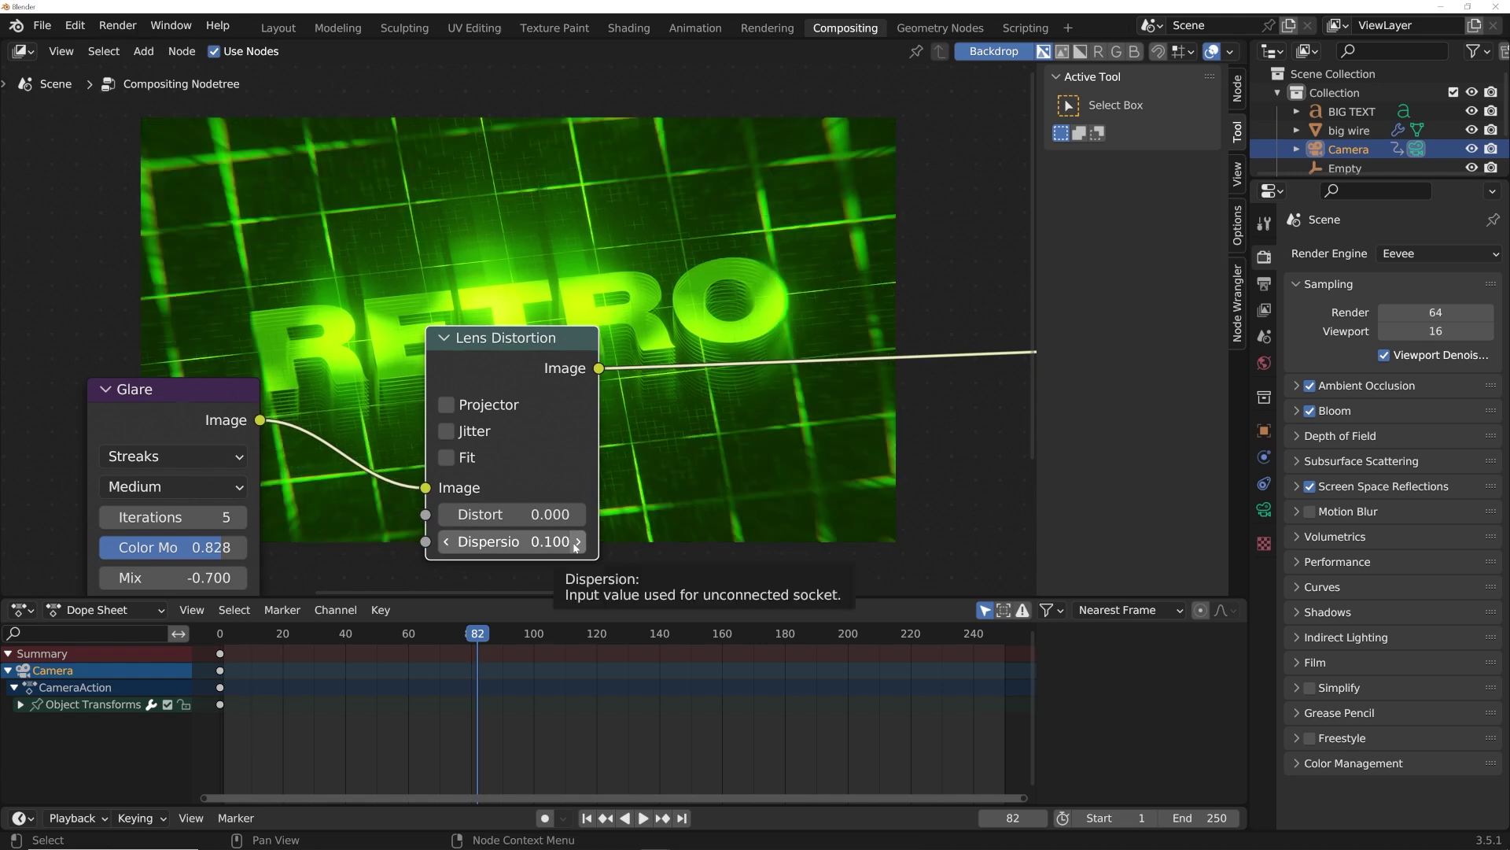
# Try the Jitter option on the Lens Distortion node, switching it on and back off to compare the image.
pyautogui.click(446, 431)
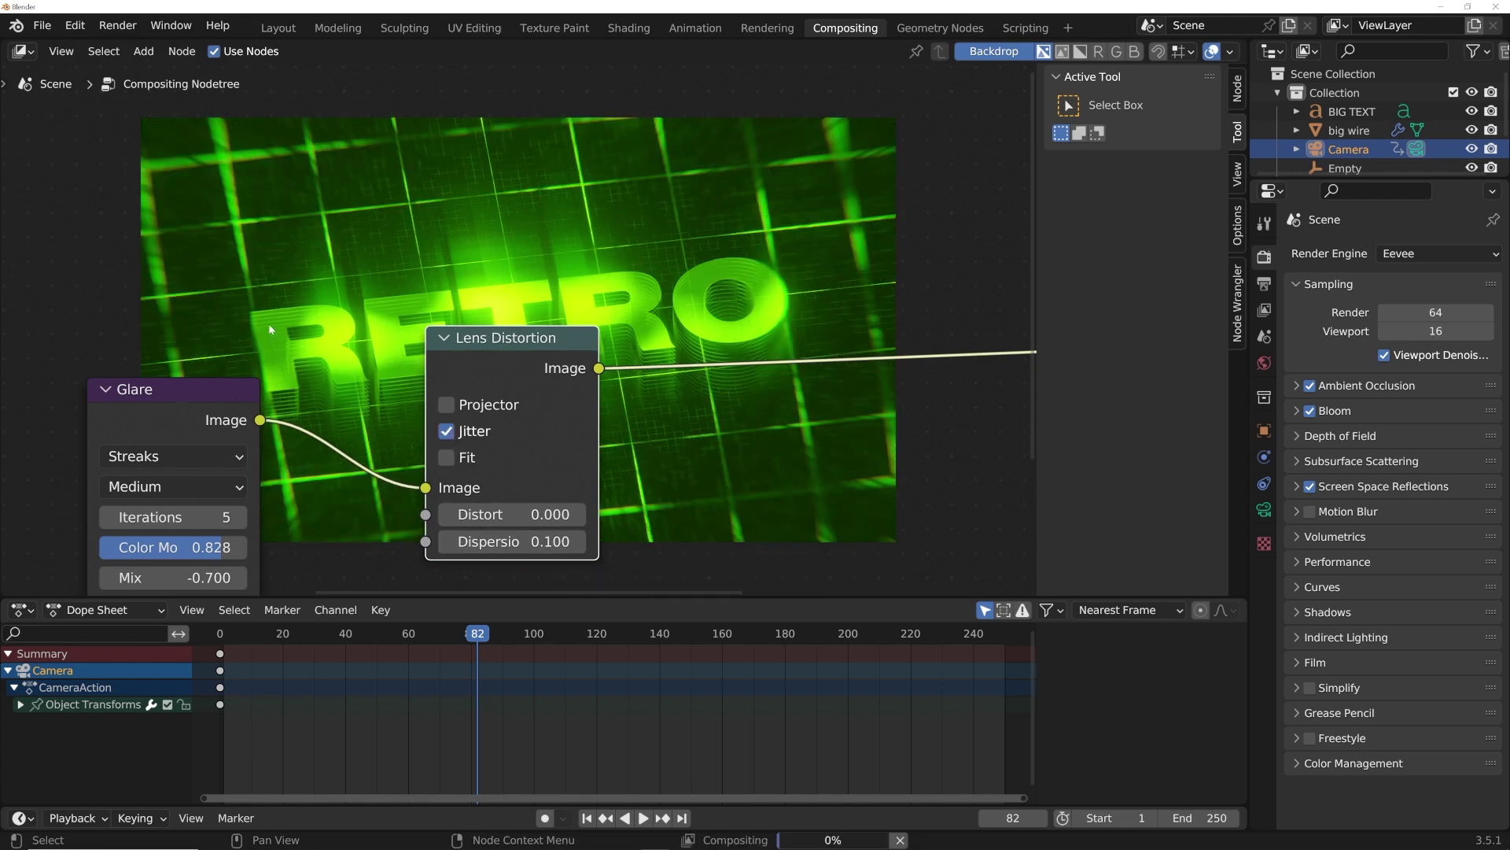
pyautogui.scroll(1, 242, 223)
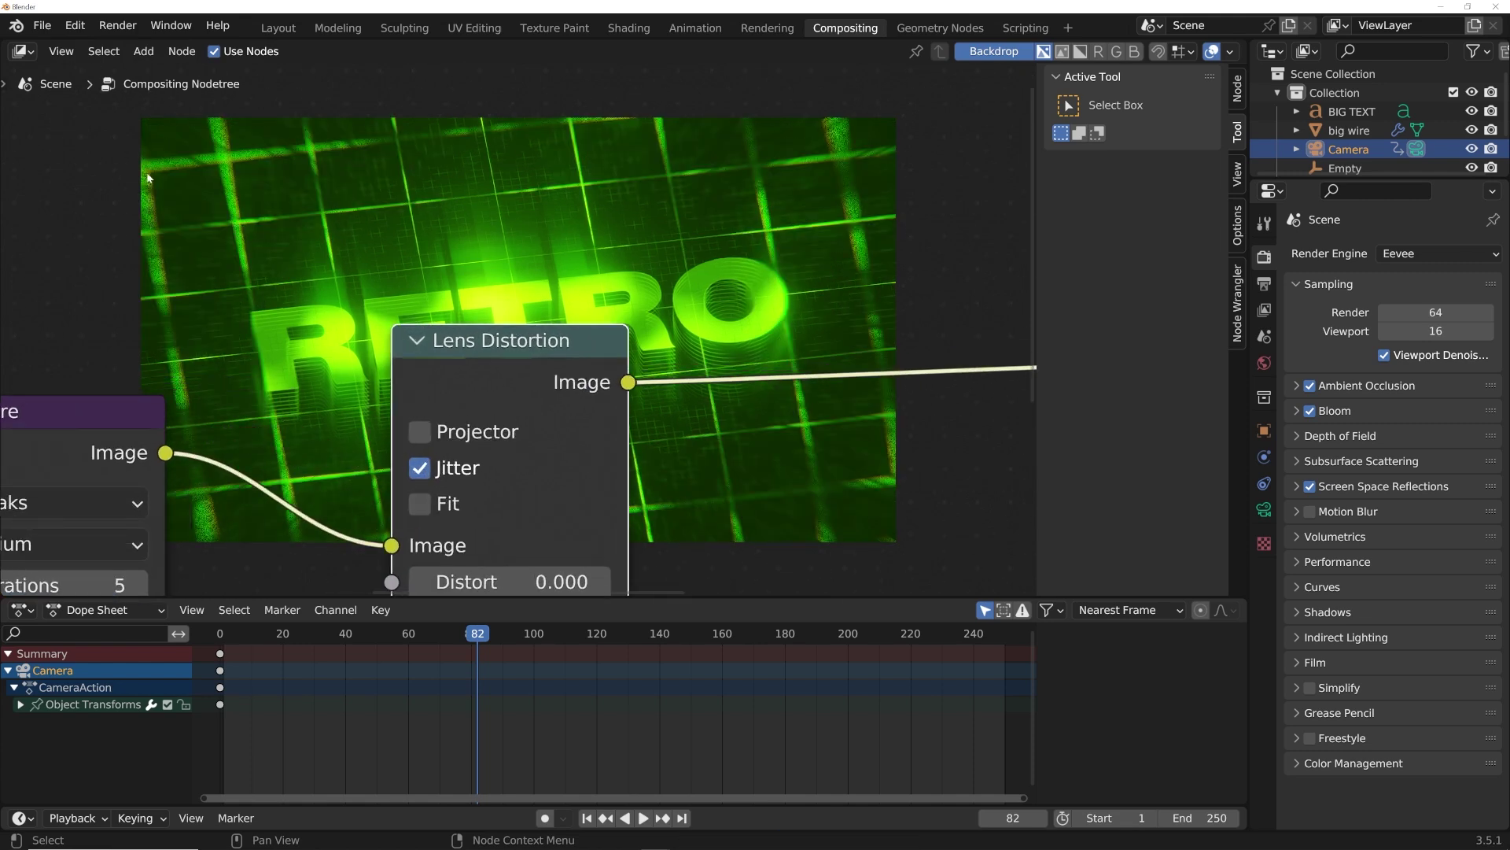
pyautogui.moveTo(237, 277); pyautogui.dragTo(494, 300, button='middle')
pyautogui.click(650, 483)
pyautogui.scroll(1, 482, 328)
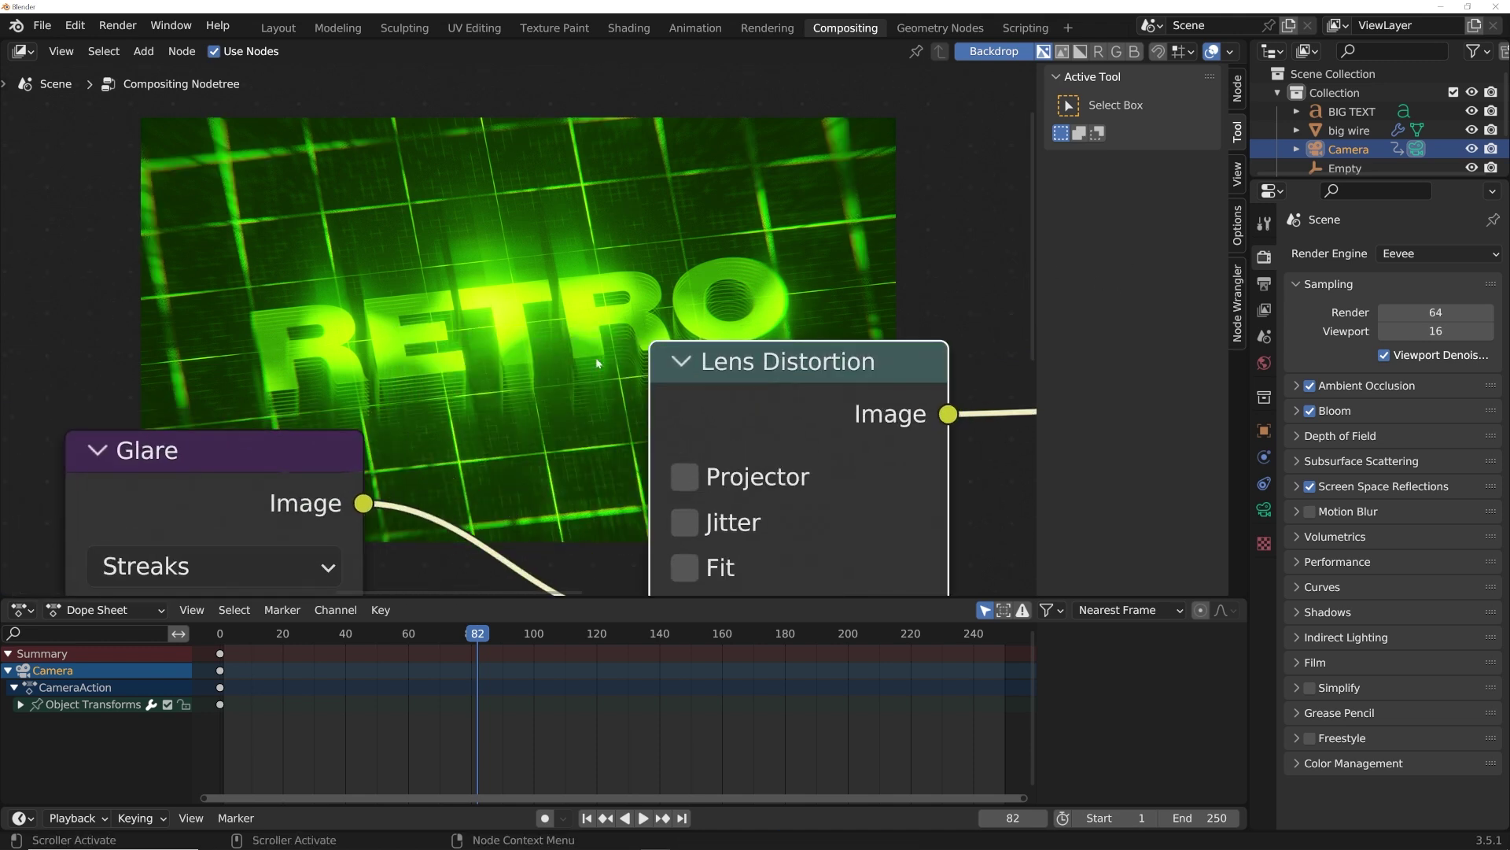
# Enable Jitter on the Lens Distortion node and fit the backdrop image to the compositor area.
pyautogui.click(1238, 173)
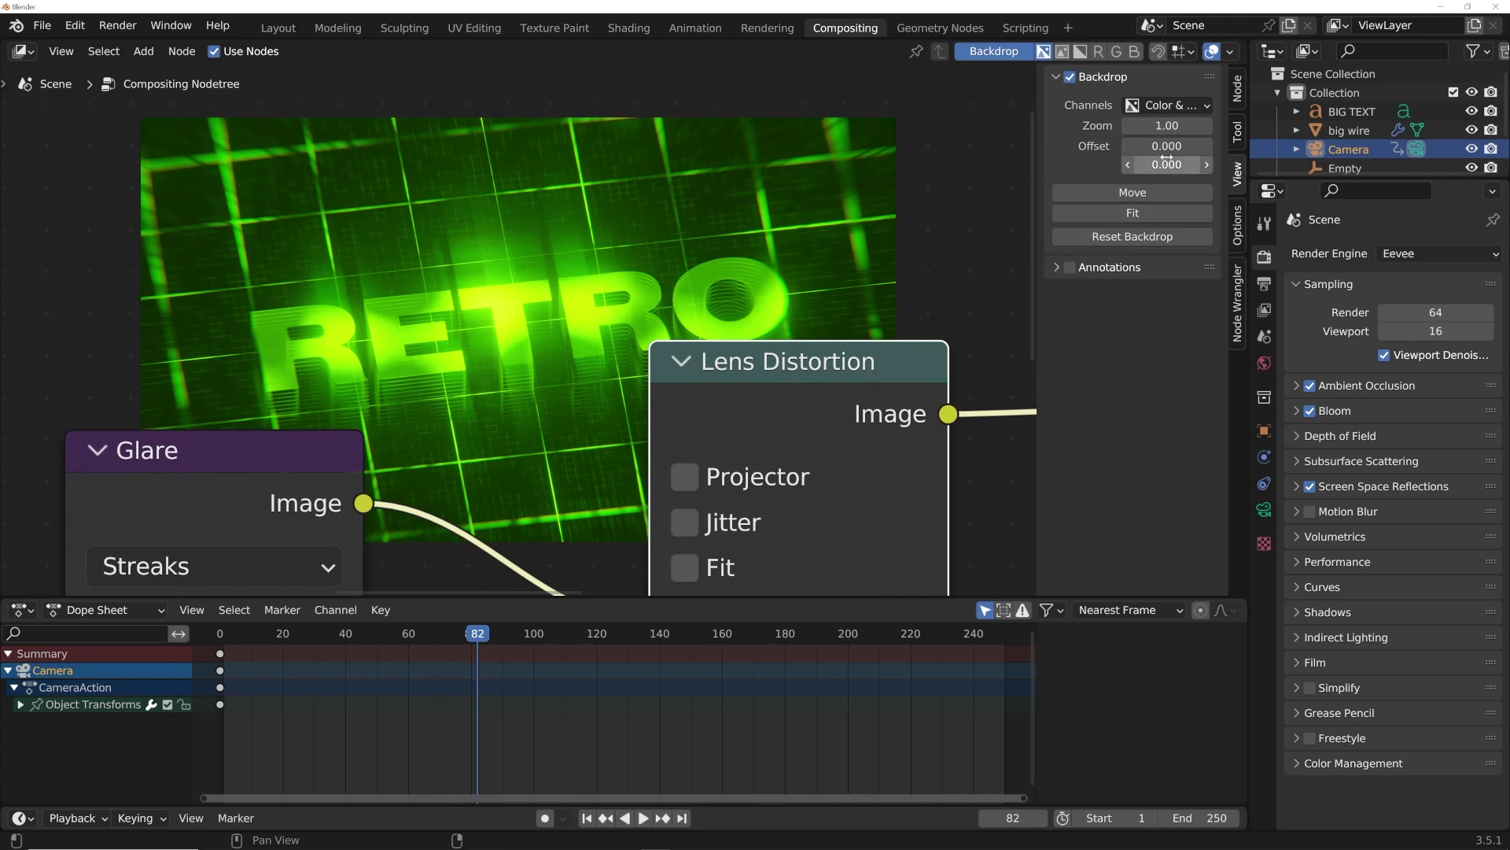
pyautogui.moveTo(1167, 126); pyautogui.dragTo(1276, 126)
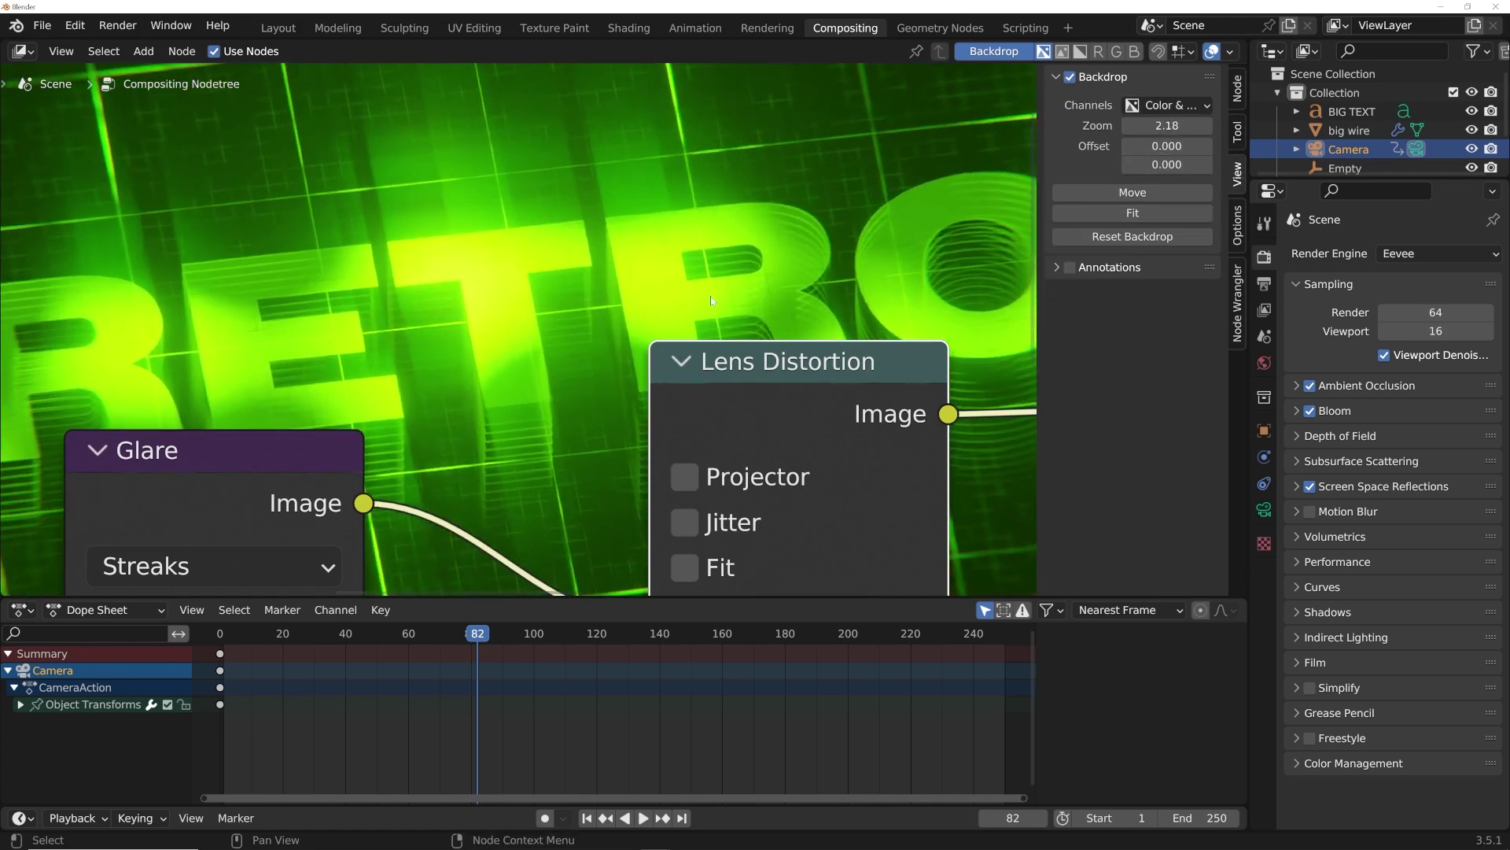
pyautogui.click(685, 523)
pyautogui.click(1137, 213)
pyautogui.scroll(-5, 444, 325)
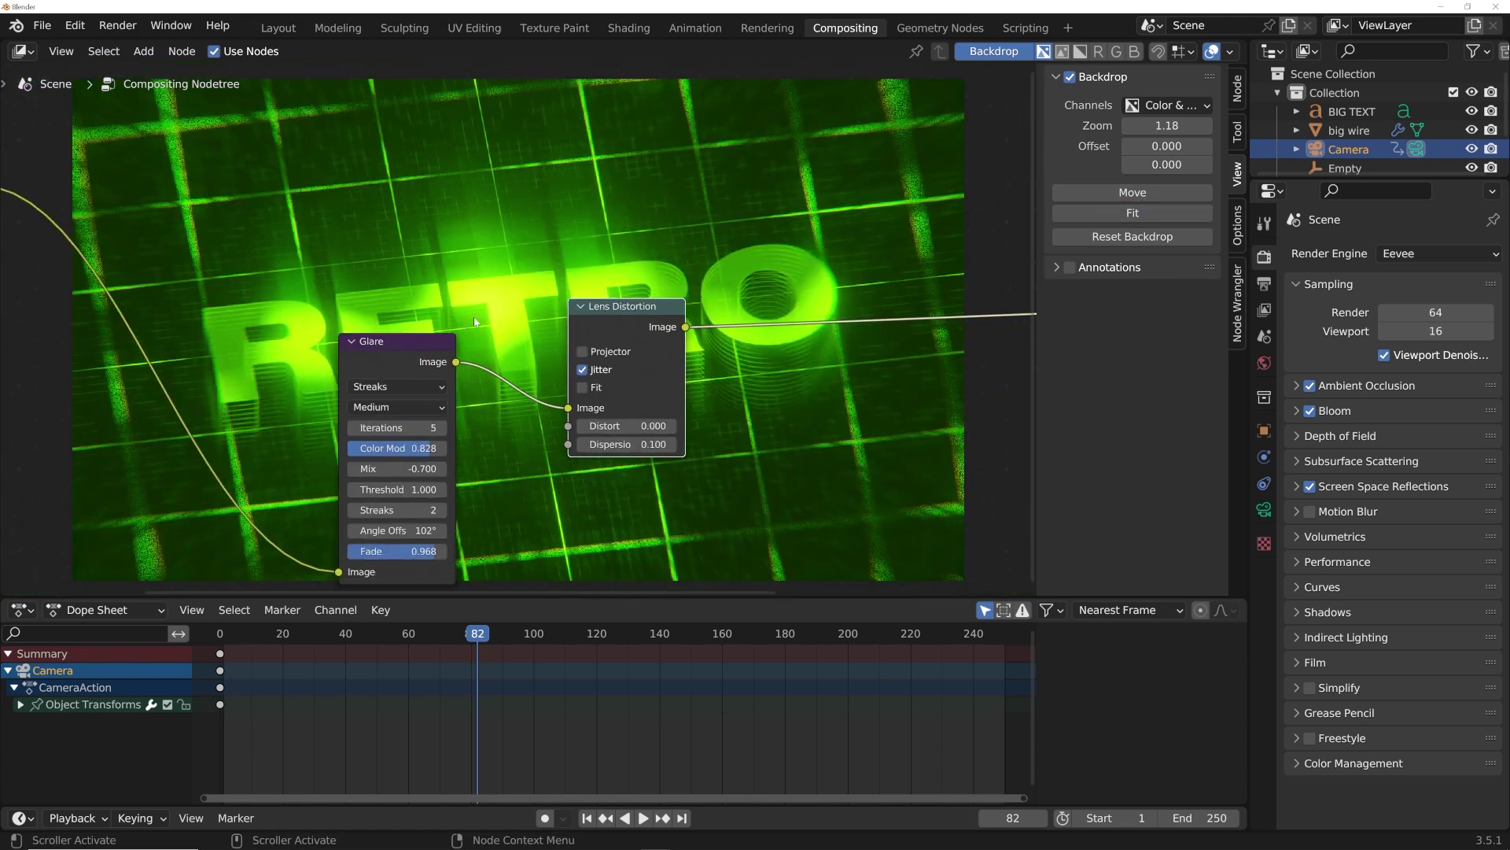
pyautogui.moveTo(450, 351); pyautogui.dragTo(417, 333, button='middle')
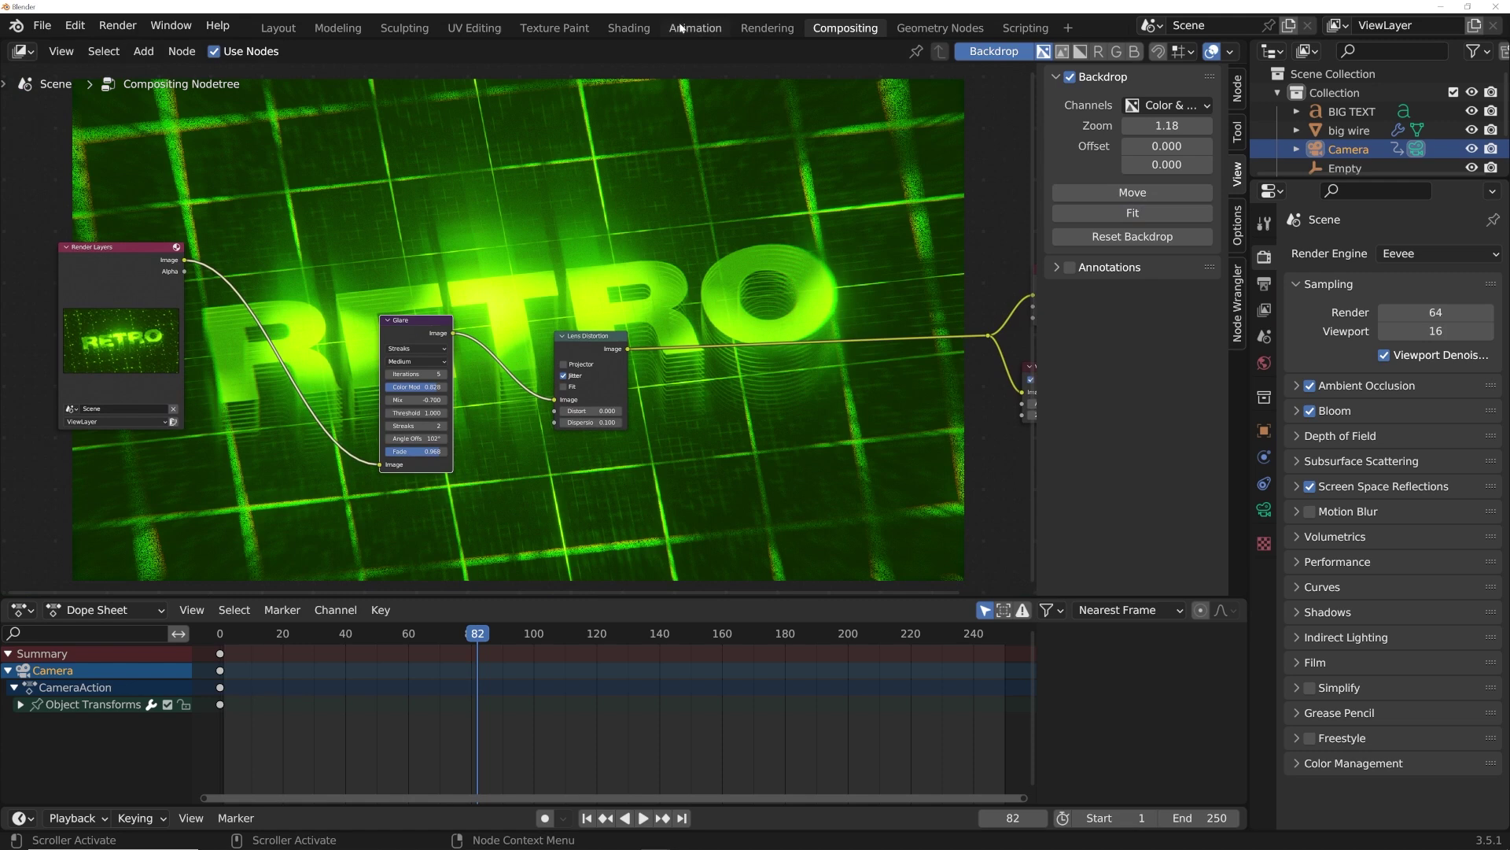
# Switch to the Rendering workspace and inspect the composited render result of the RETRO text.
pyautogui.click(765, 28)
pyautogui.scroll(6, 654, 384)
pyautogui.scroll(-3, 654, 384)
pyautogui.scroll(1, 656, 388)
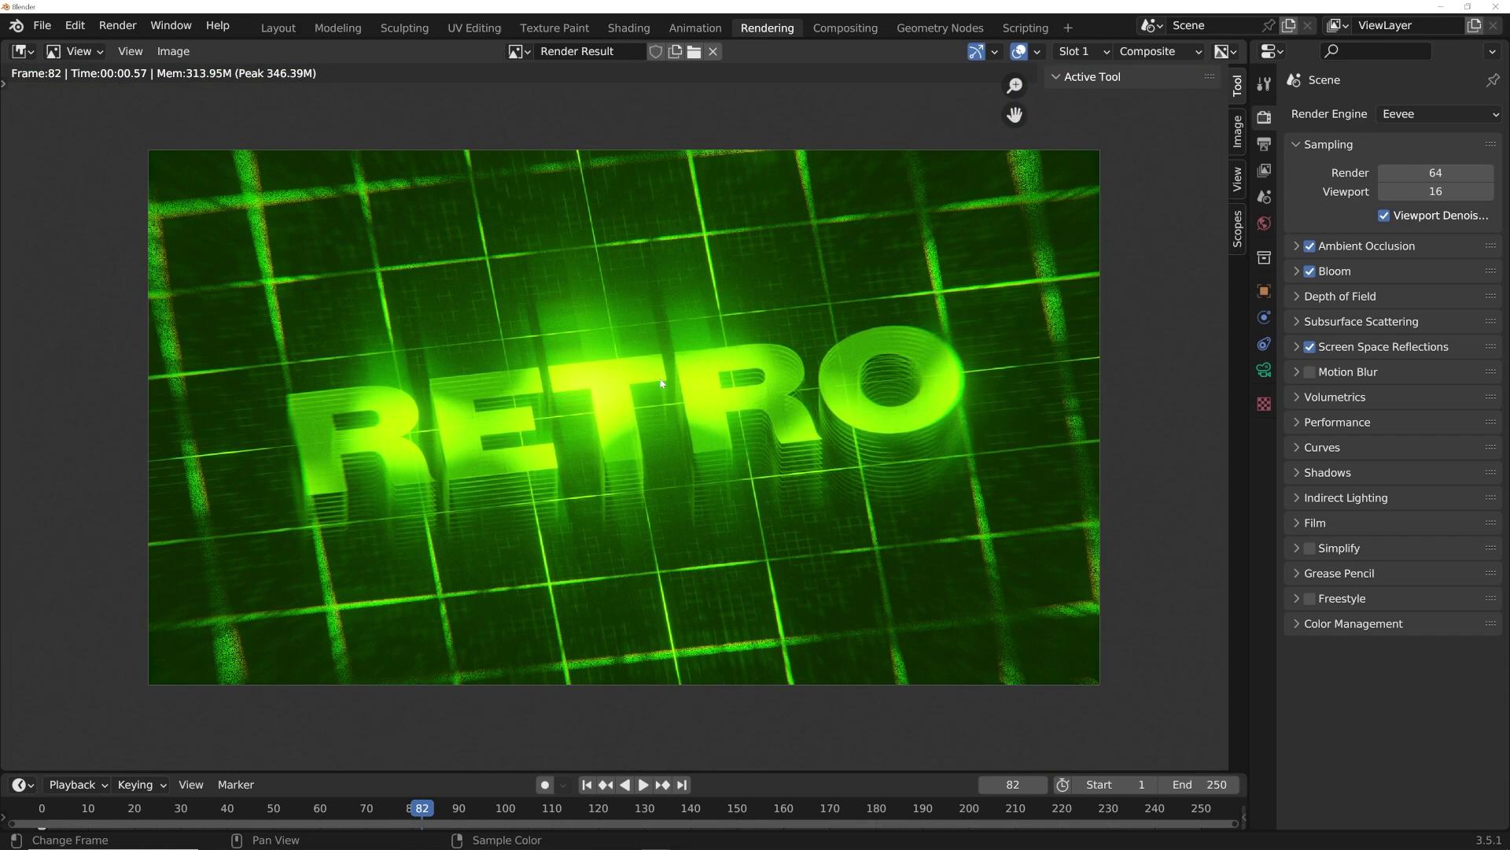
# Set the render output to FFmpeg Video with an MPEG-4 container and Perceptually Lossless output quality.
pyautogui.click(1264, 144)
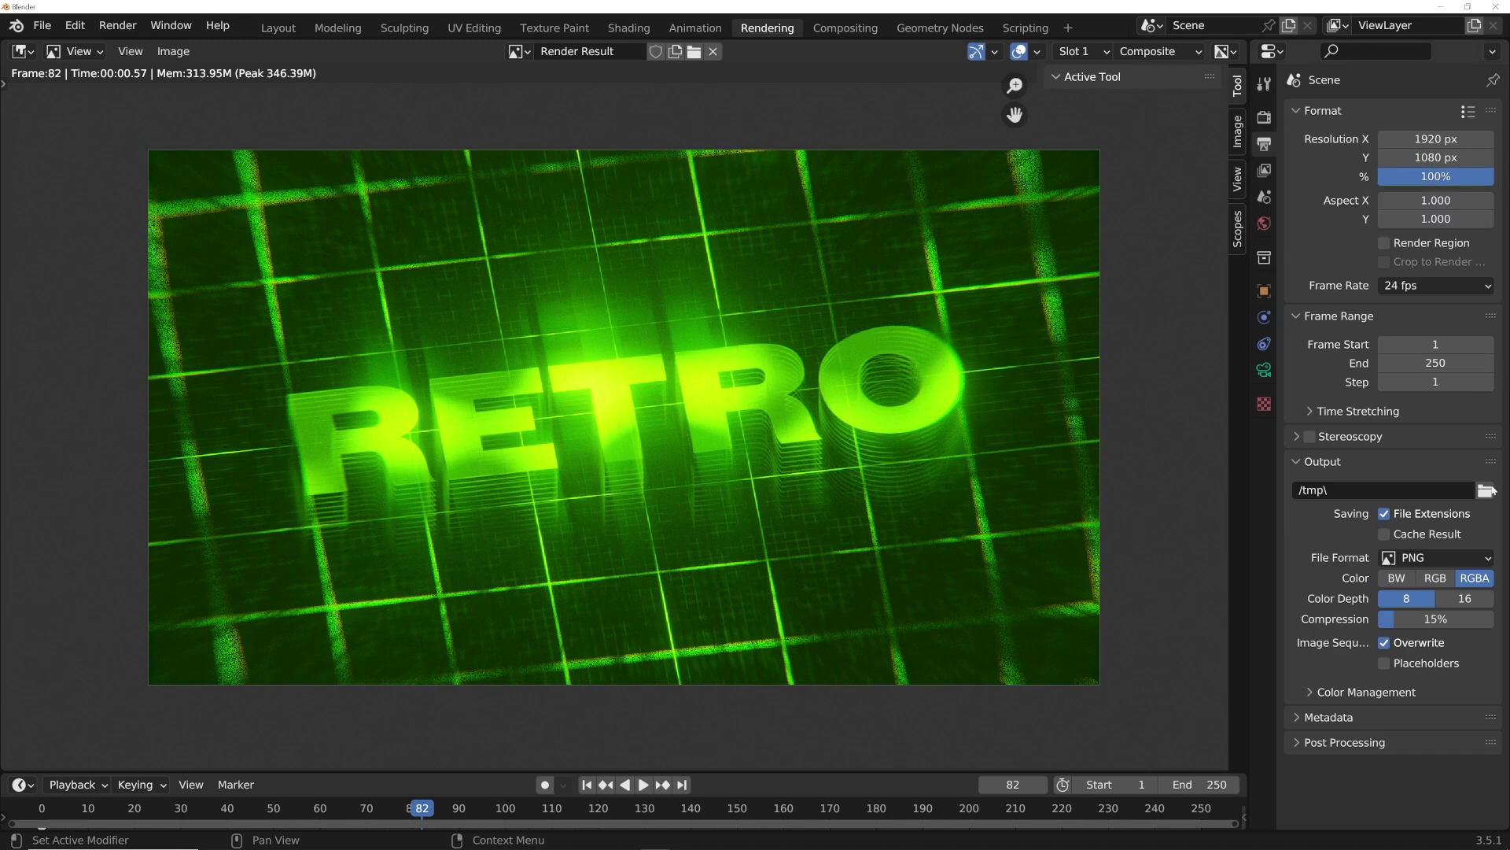
pyautogui.click(1417, 558)
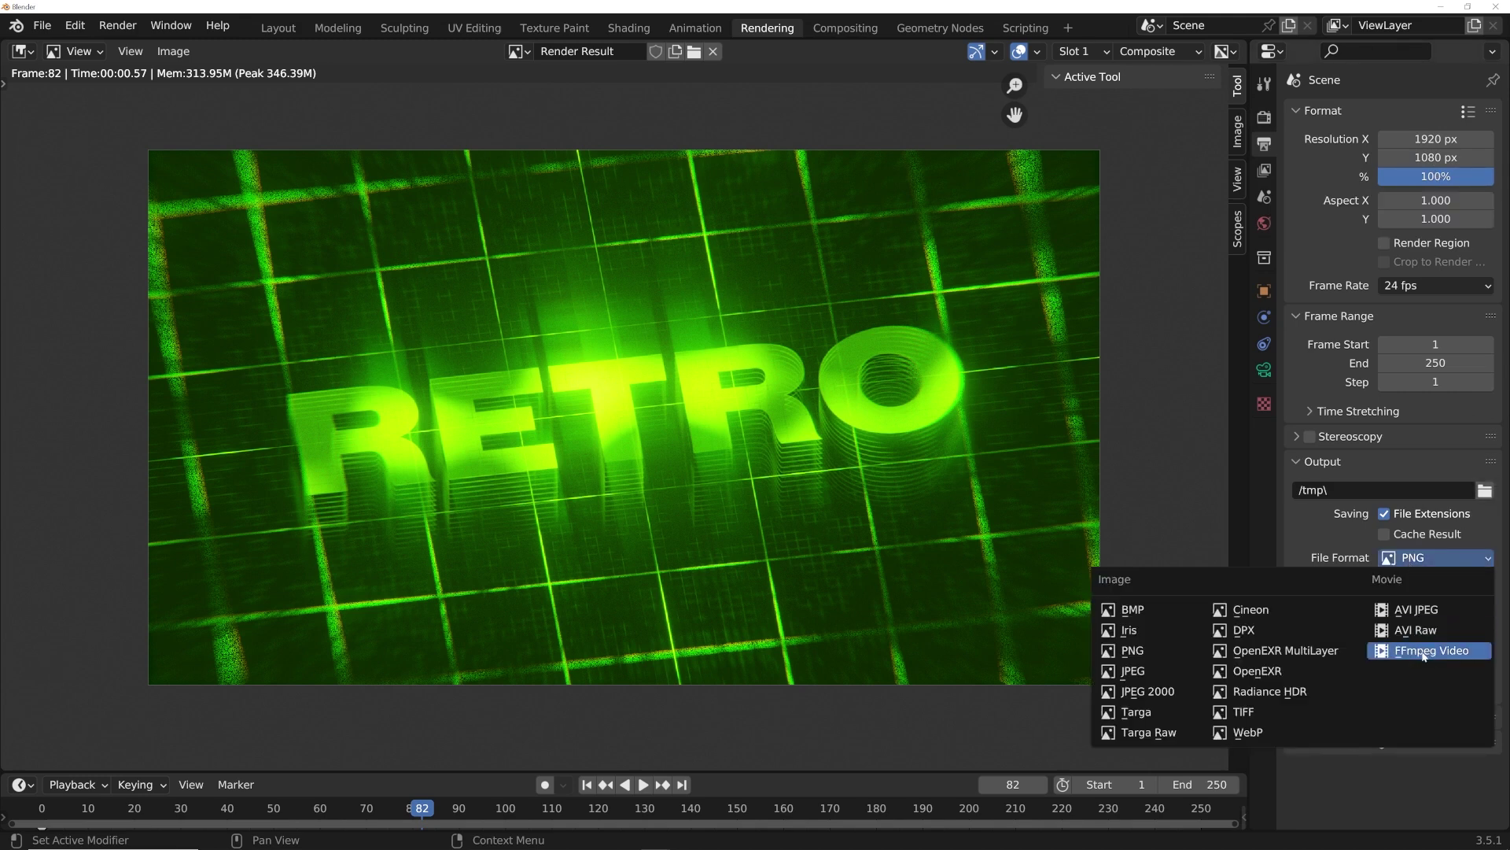
pyautogui.click(1422, 650)
pyautogui.click(1342, 628)
pyautogui.click(1432, 657)
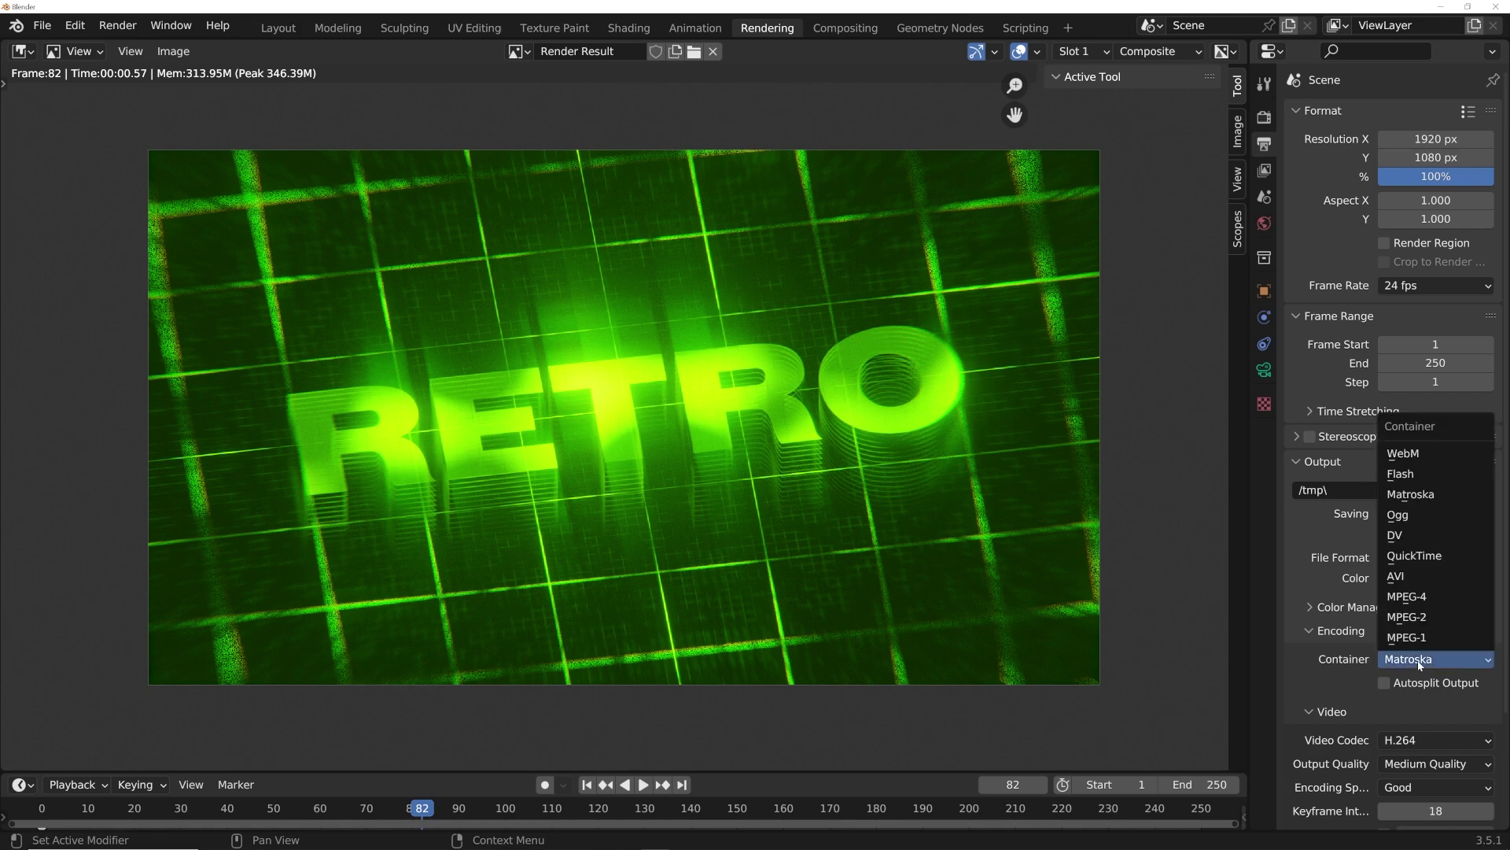
pyautogui.click(1427, 606)
pyautogui.click(1420, 763)
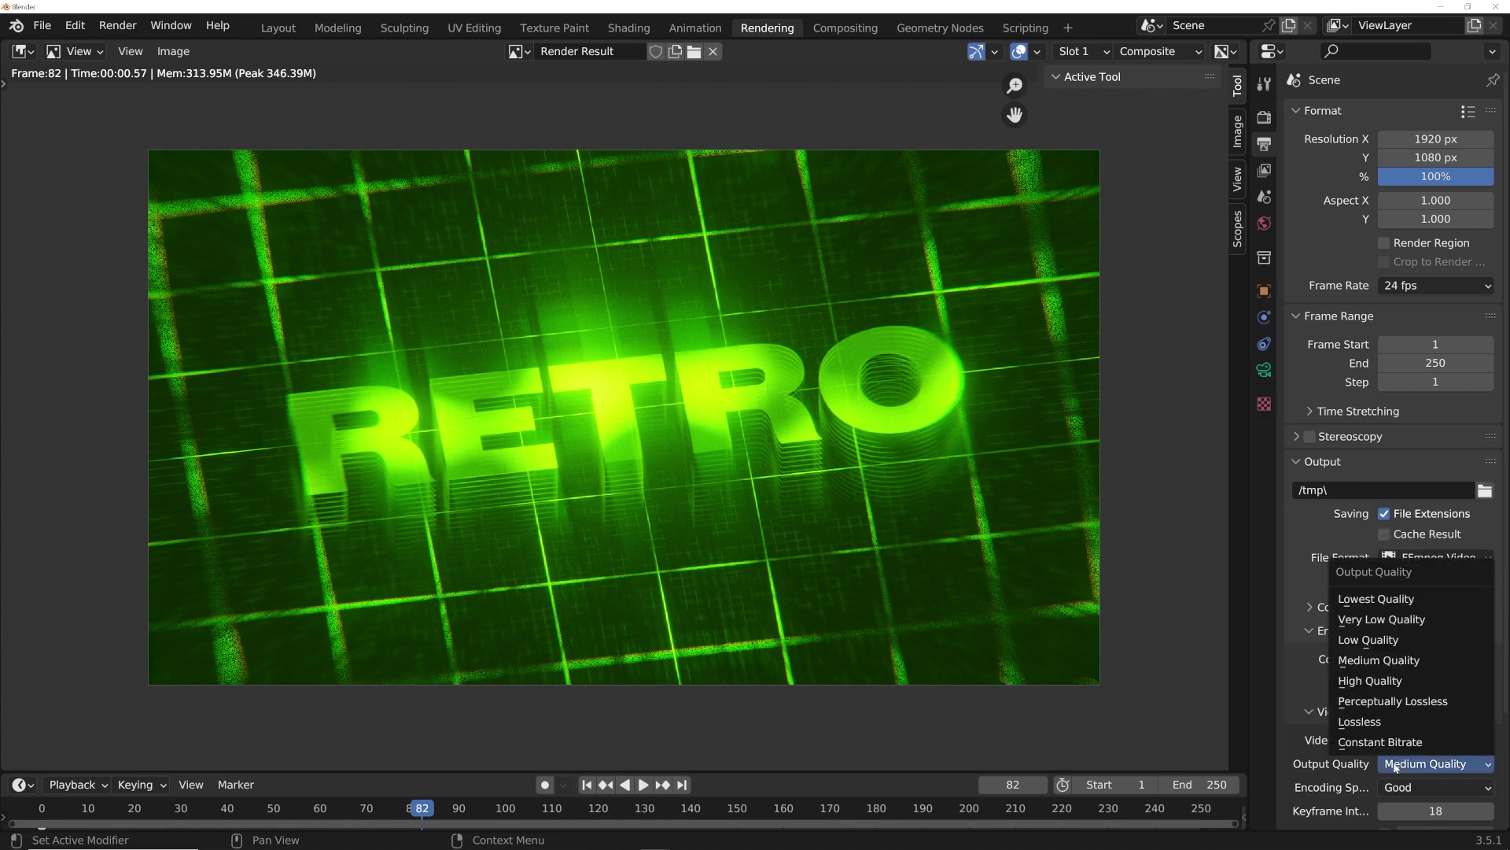
pyautogui.click(1411, 702)
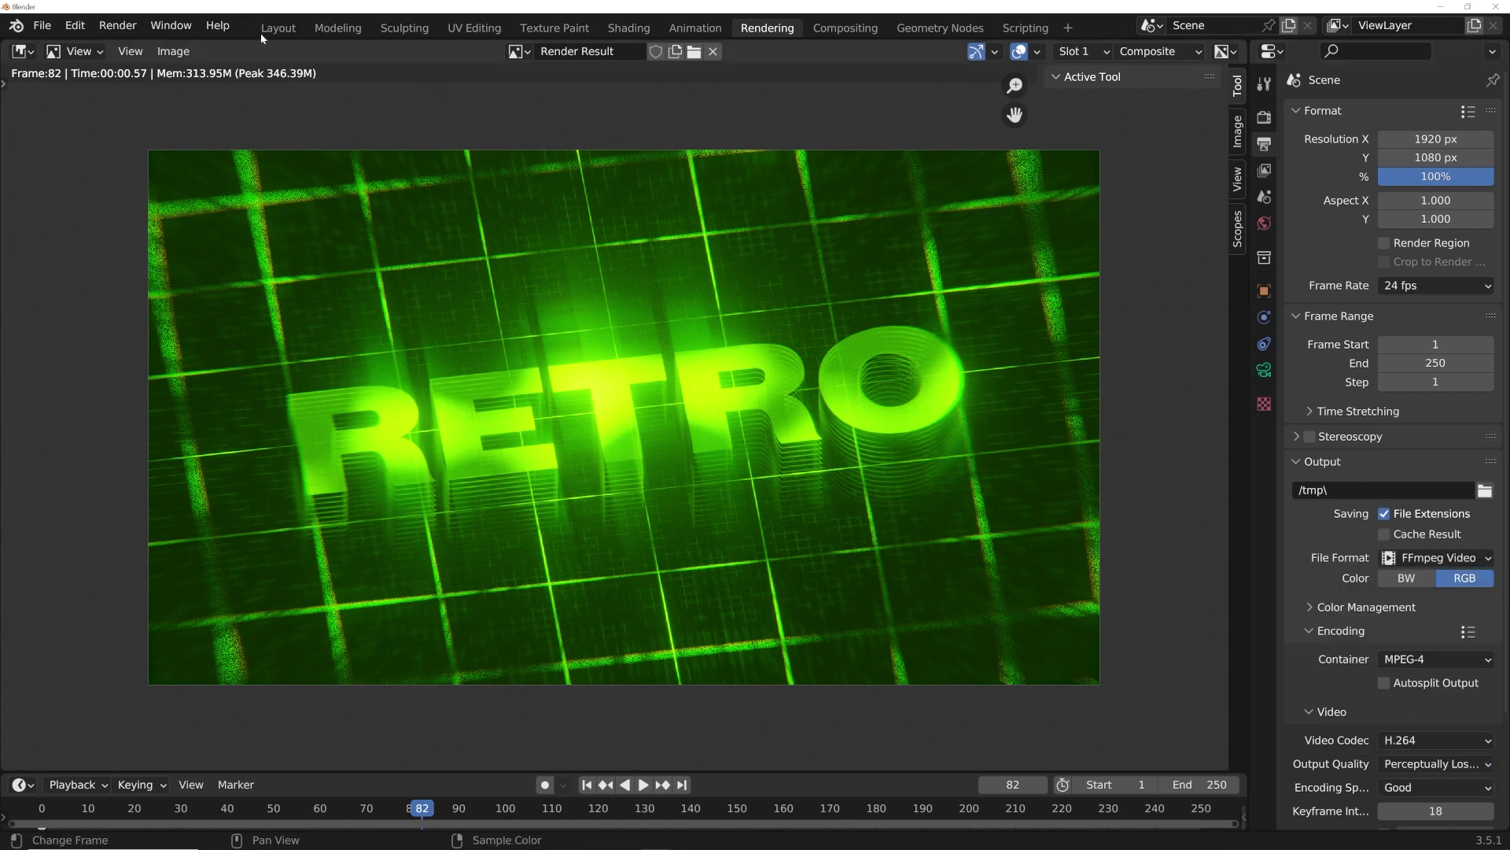
pyautogui.click(118, 26)
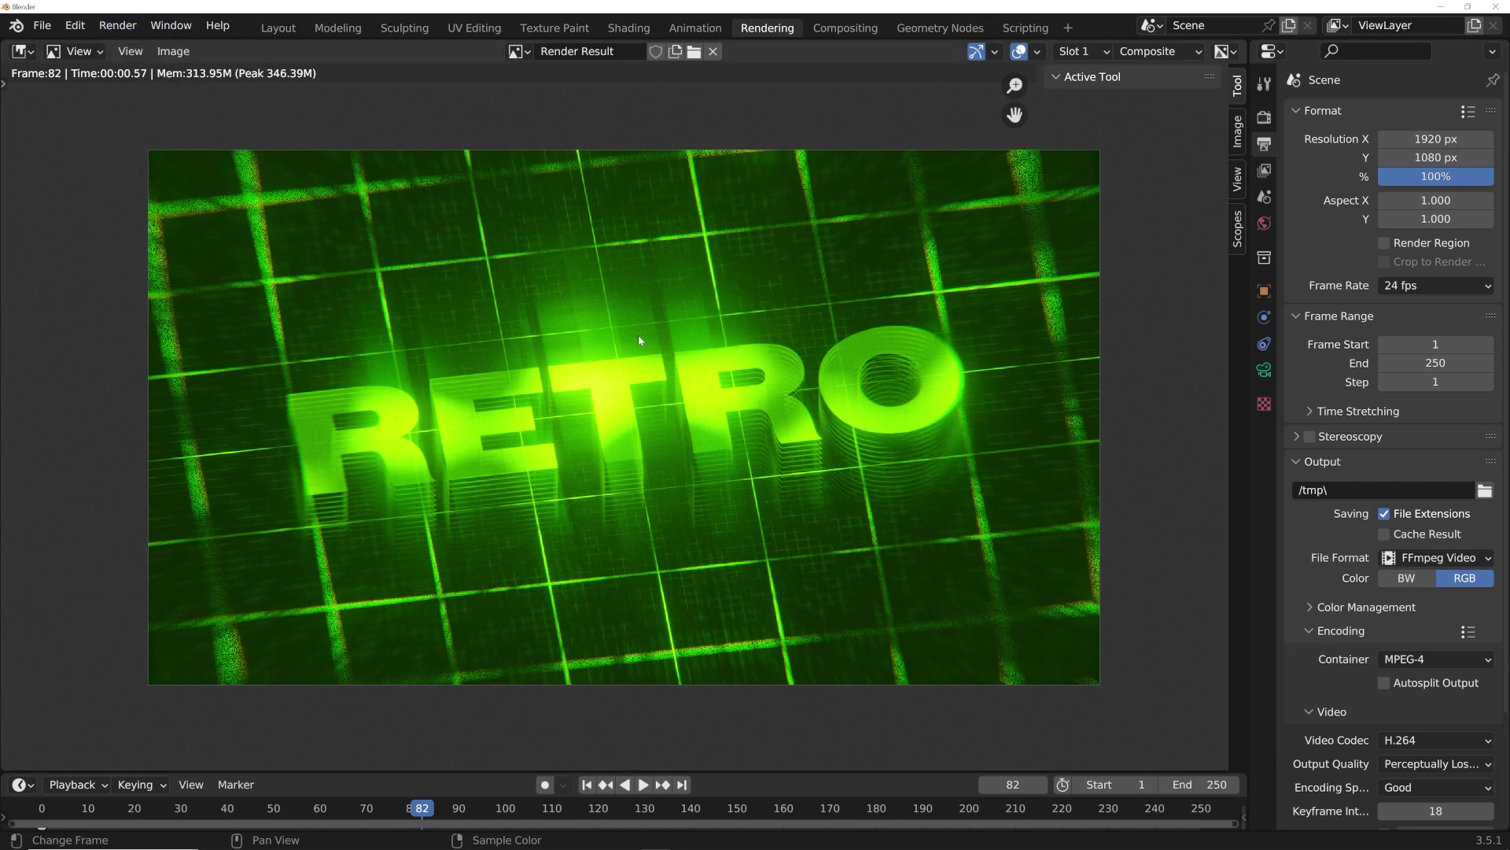